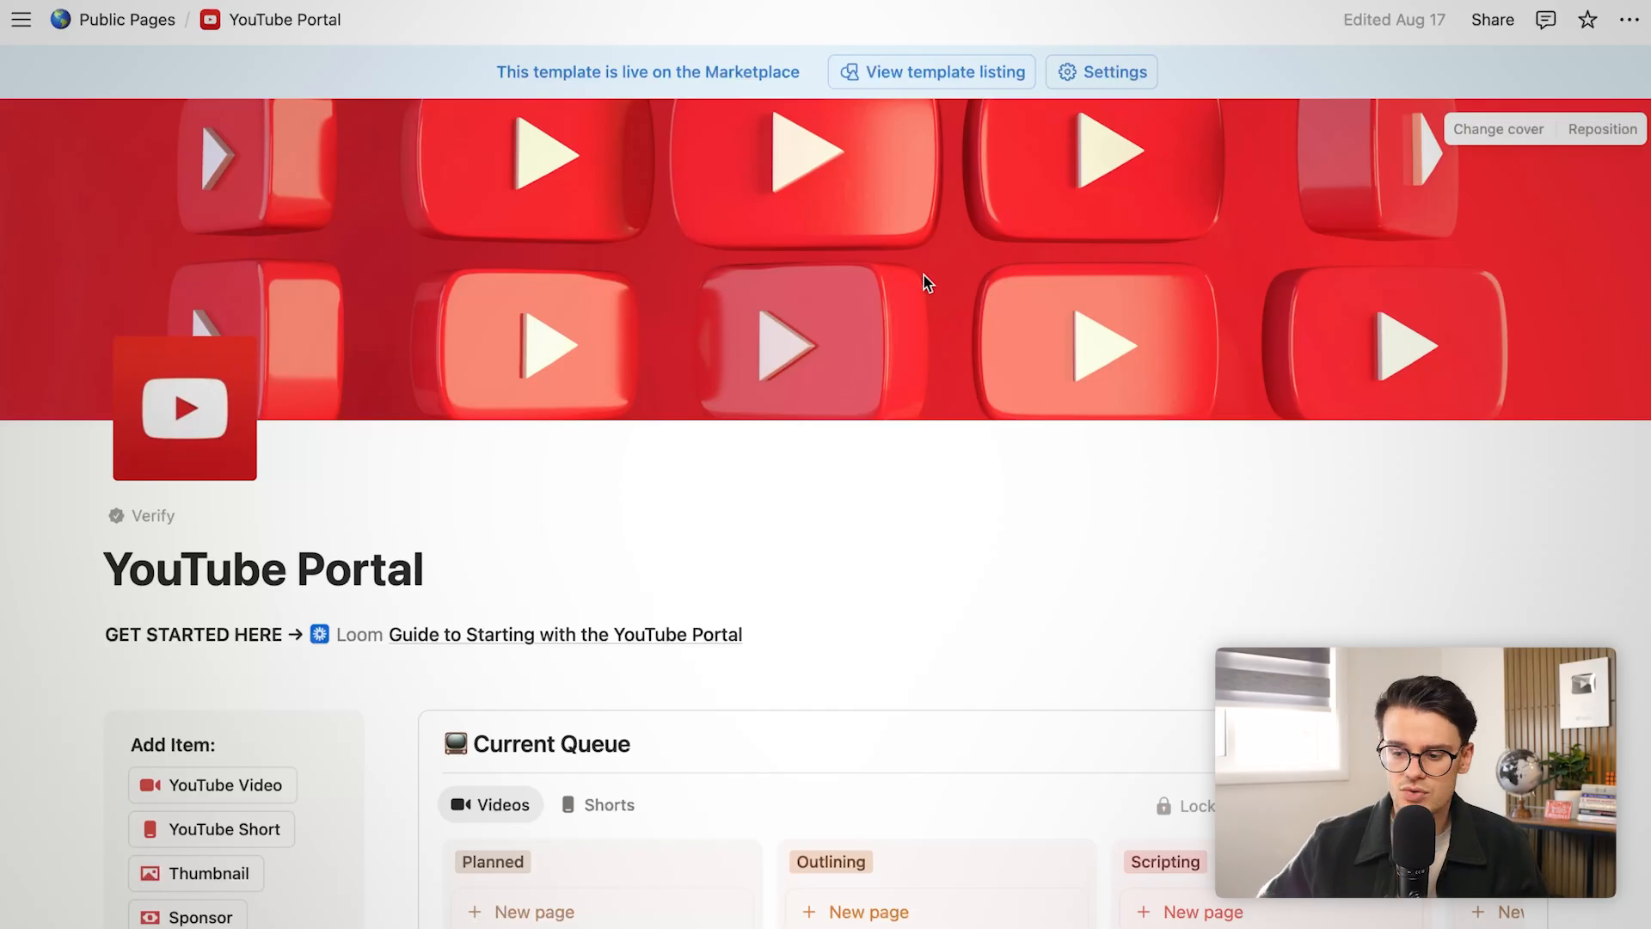
Page the Upload Calendar back to March 2022, showing published Shorts on the 22nd, 25th and 26th
scroll(1028, 547, "down", 4)
scroll(1028, 547, "down", 1)
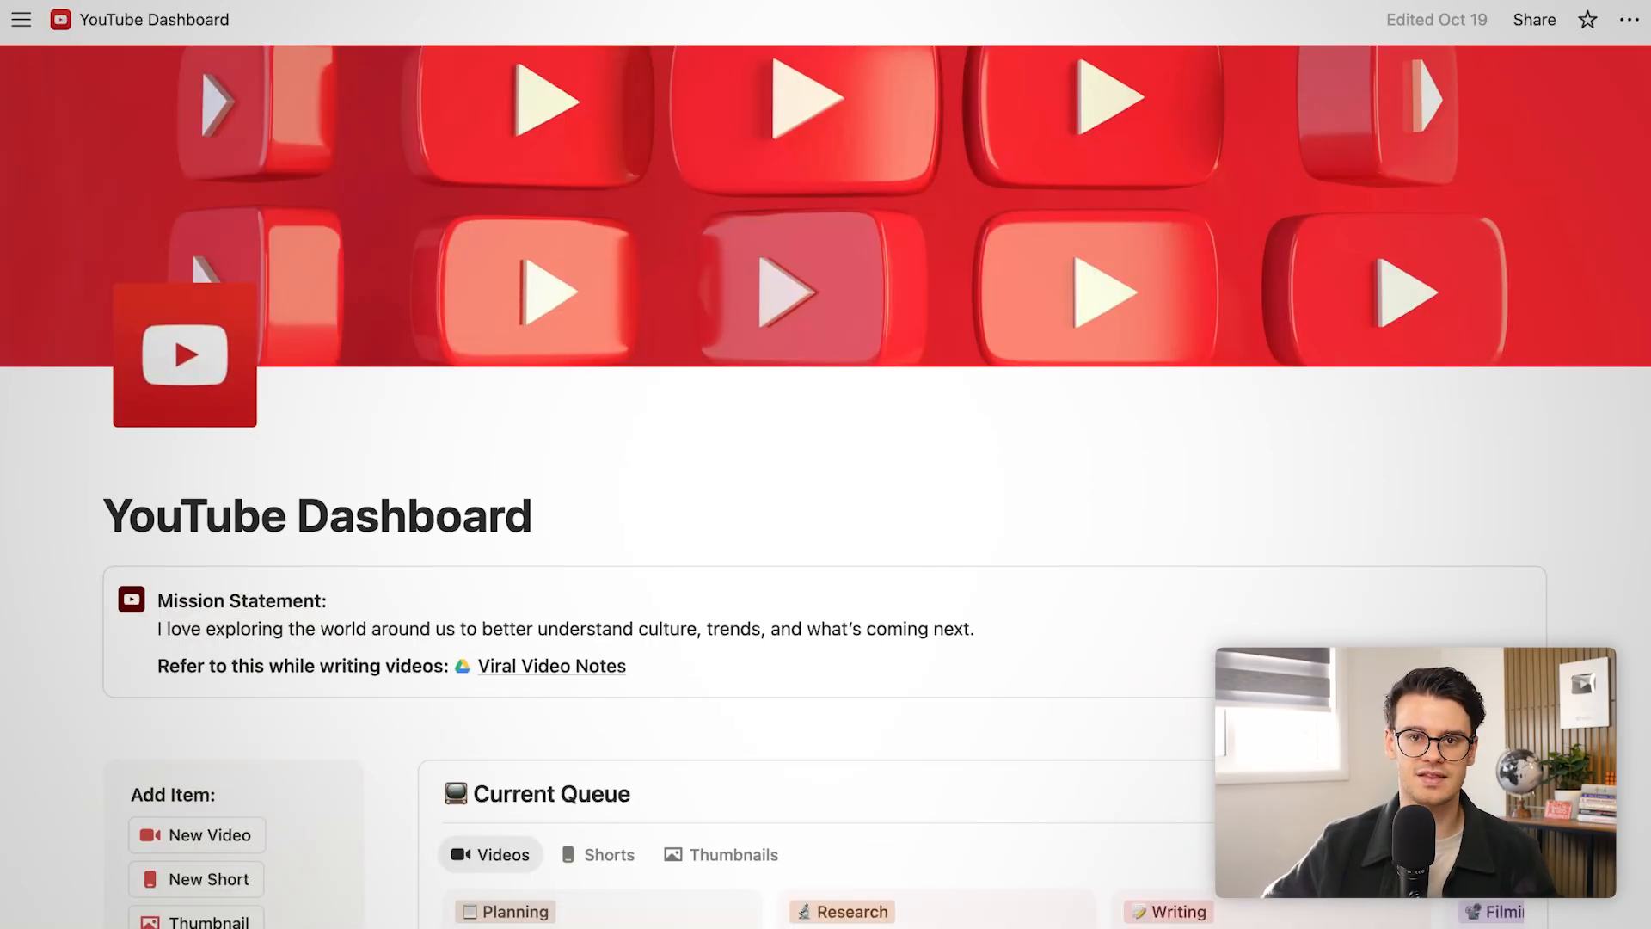
scroll(579, 461, "down", 10)
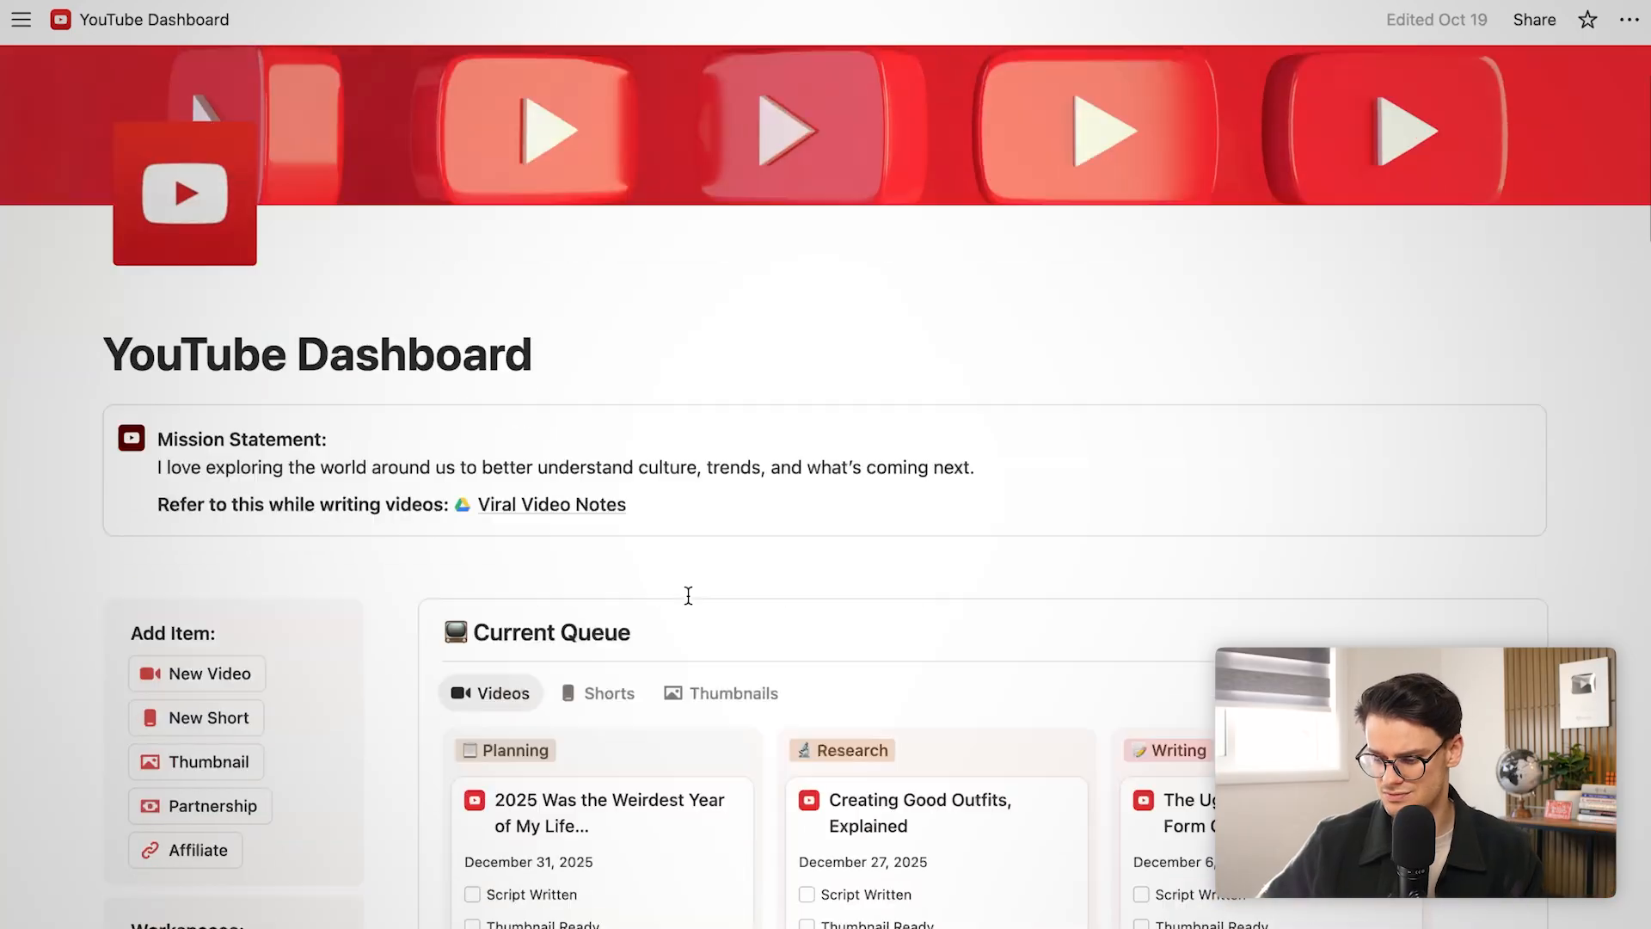
scroll(688, 600, "down", 5)
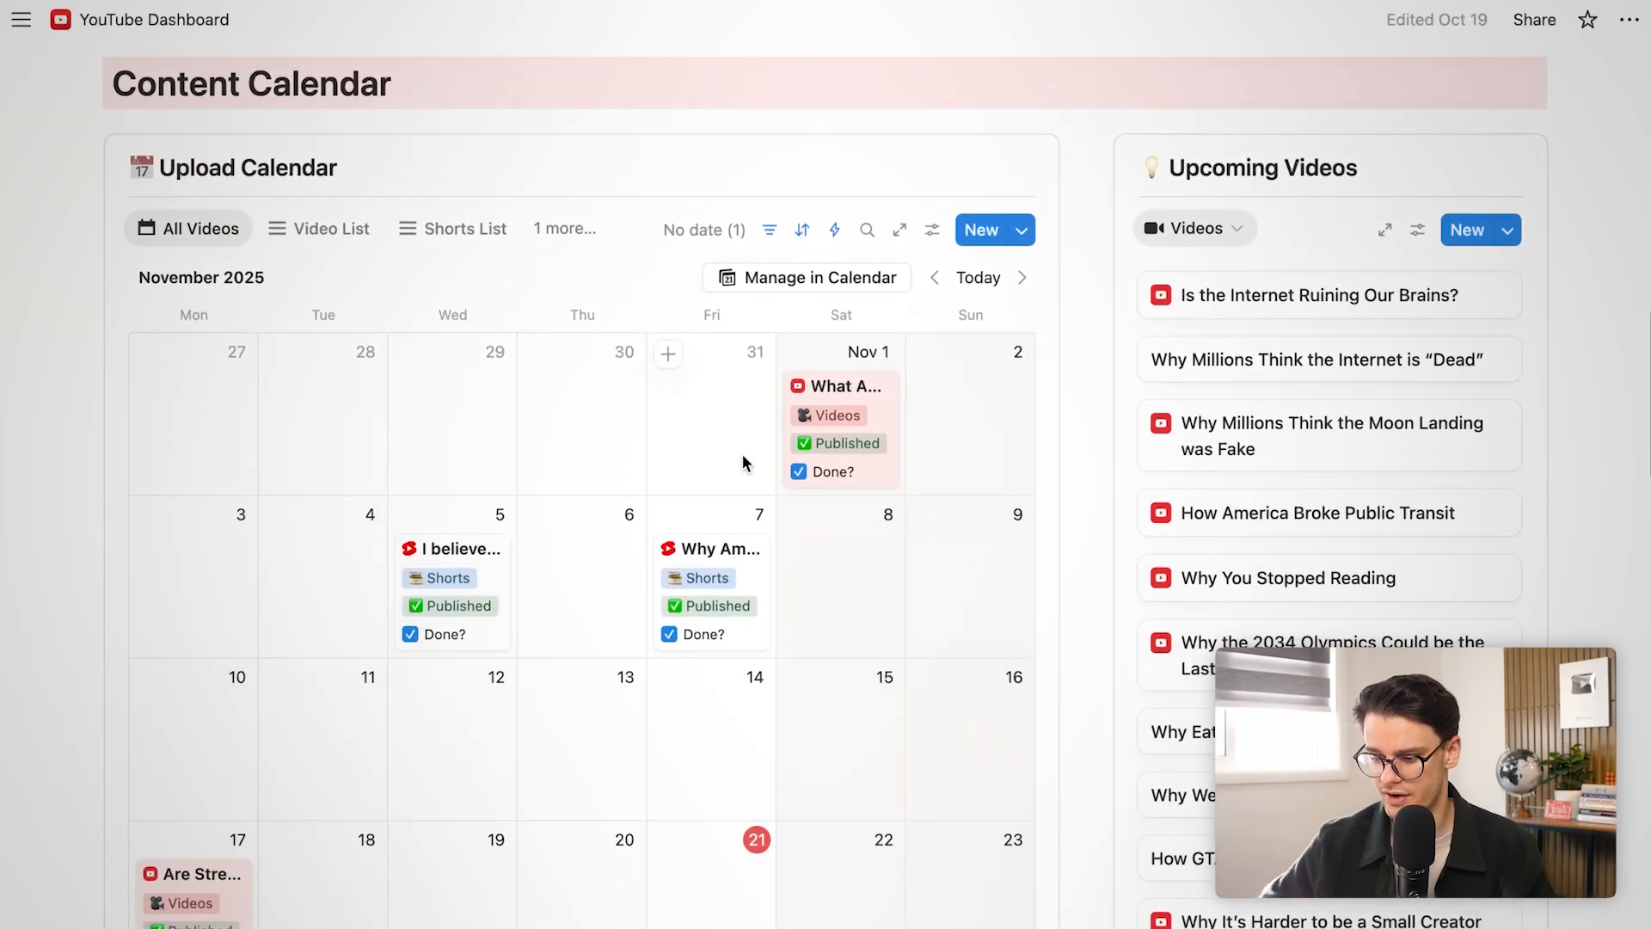
left_click(934, 239)
left_click(934, 239)
left_click(934, 239)
left_click(934, 239)
left_click(934, 239)
left_click(934, 239)
left_click(934, 239)
left_click(934, 239)
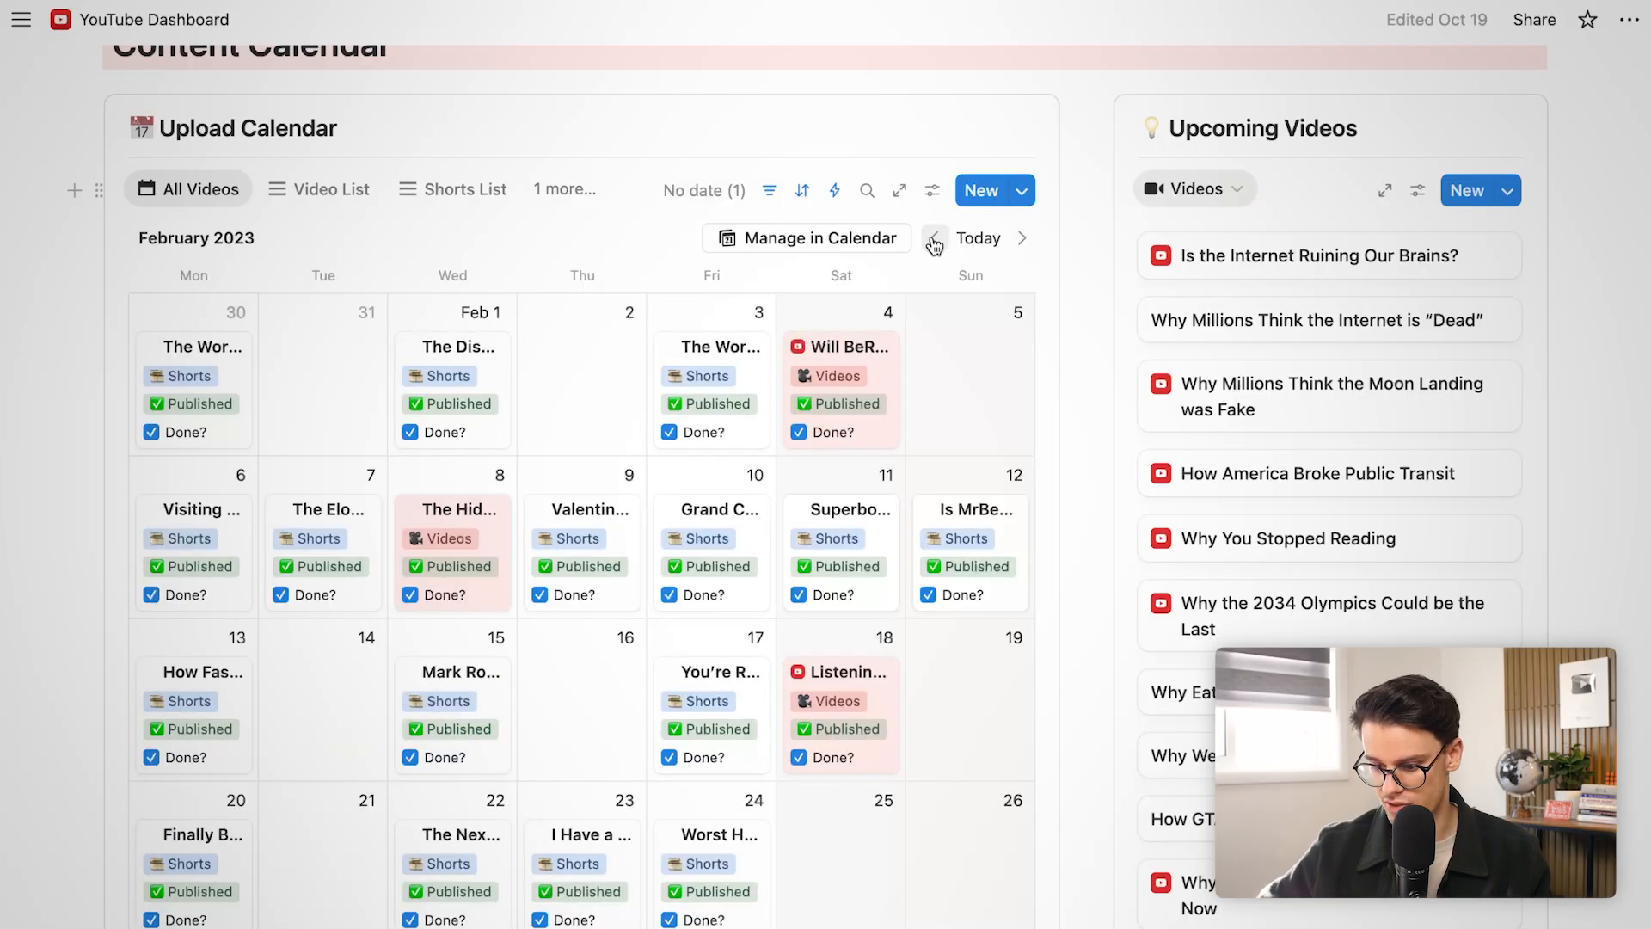
left_click(934, 239)
left_click(933, 239)
left_click(934, 239)
left_click(933, 239)
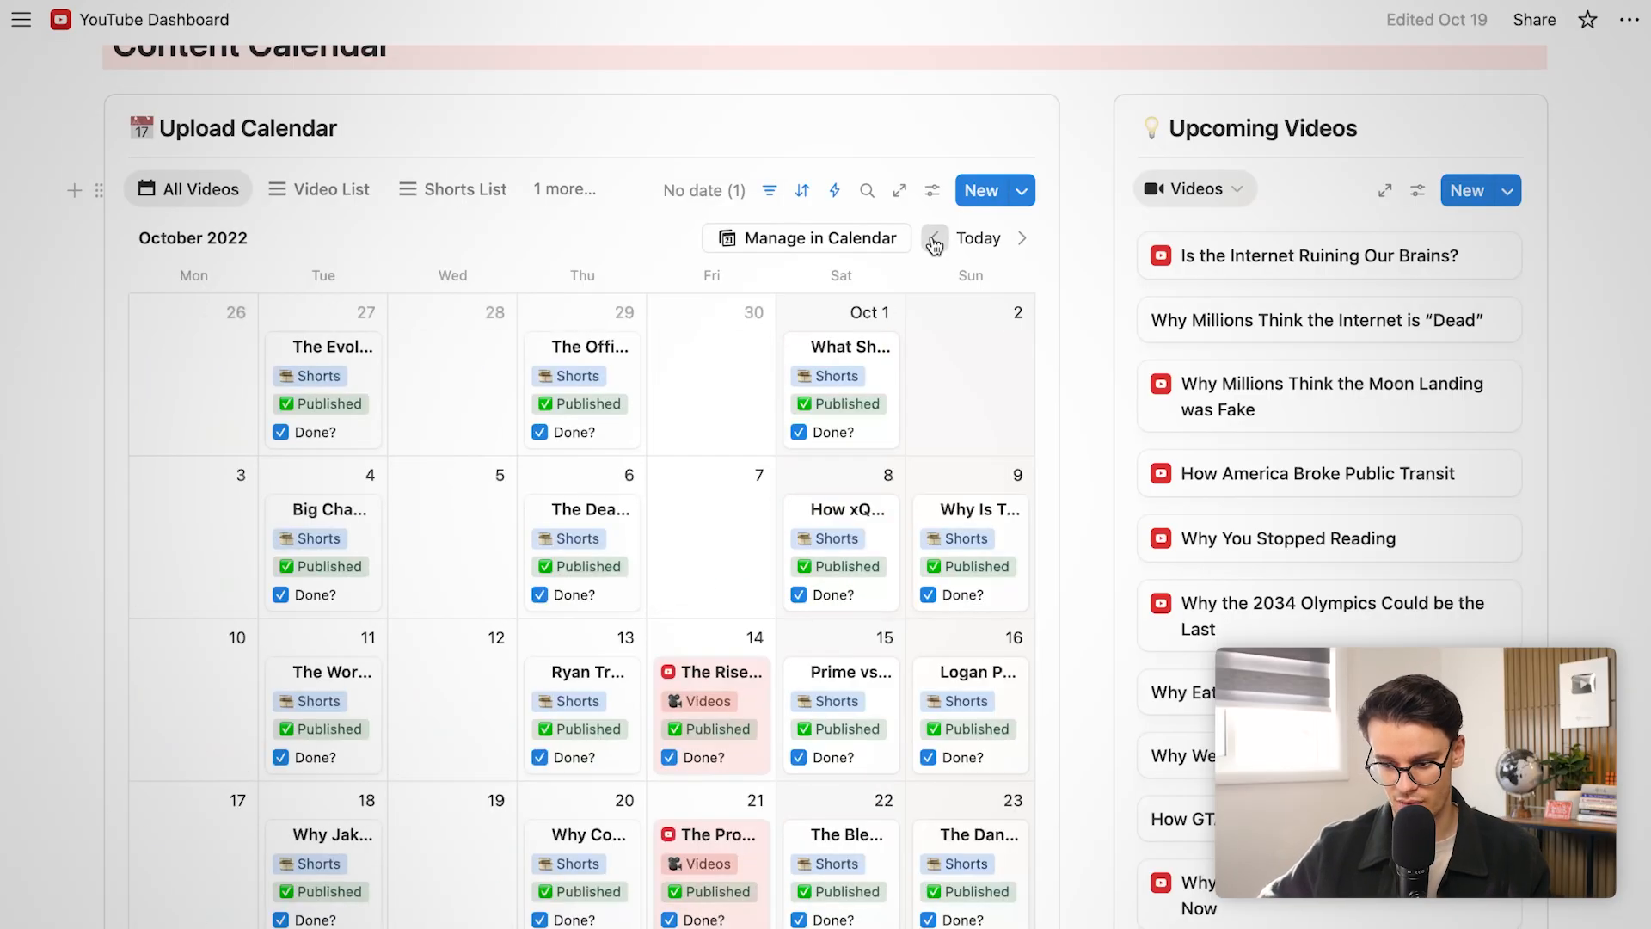
left_click(934, 240)
left_click(934, 240)
left_click(934, 240)
left_click(934, 240)
left_click(934, 240)
left_click(934, 240)
left_click(934, 240)
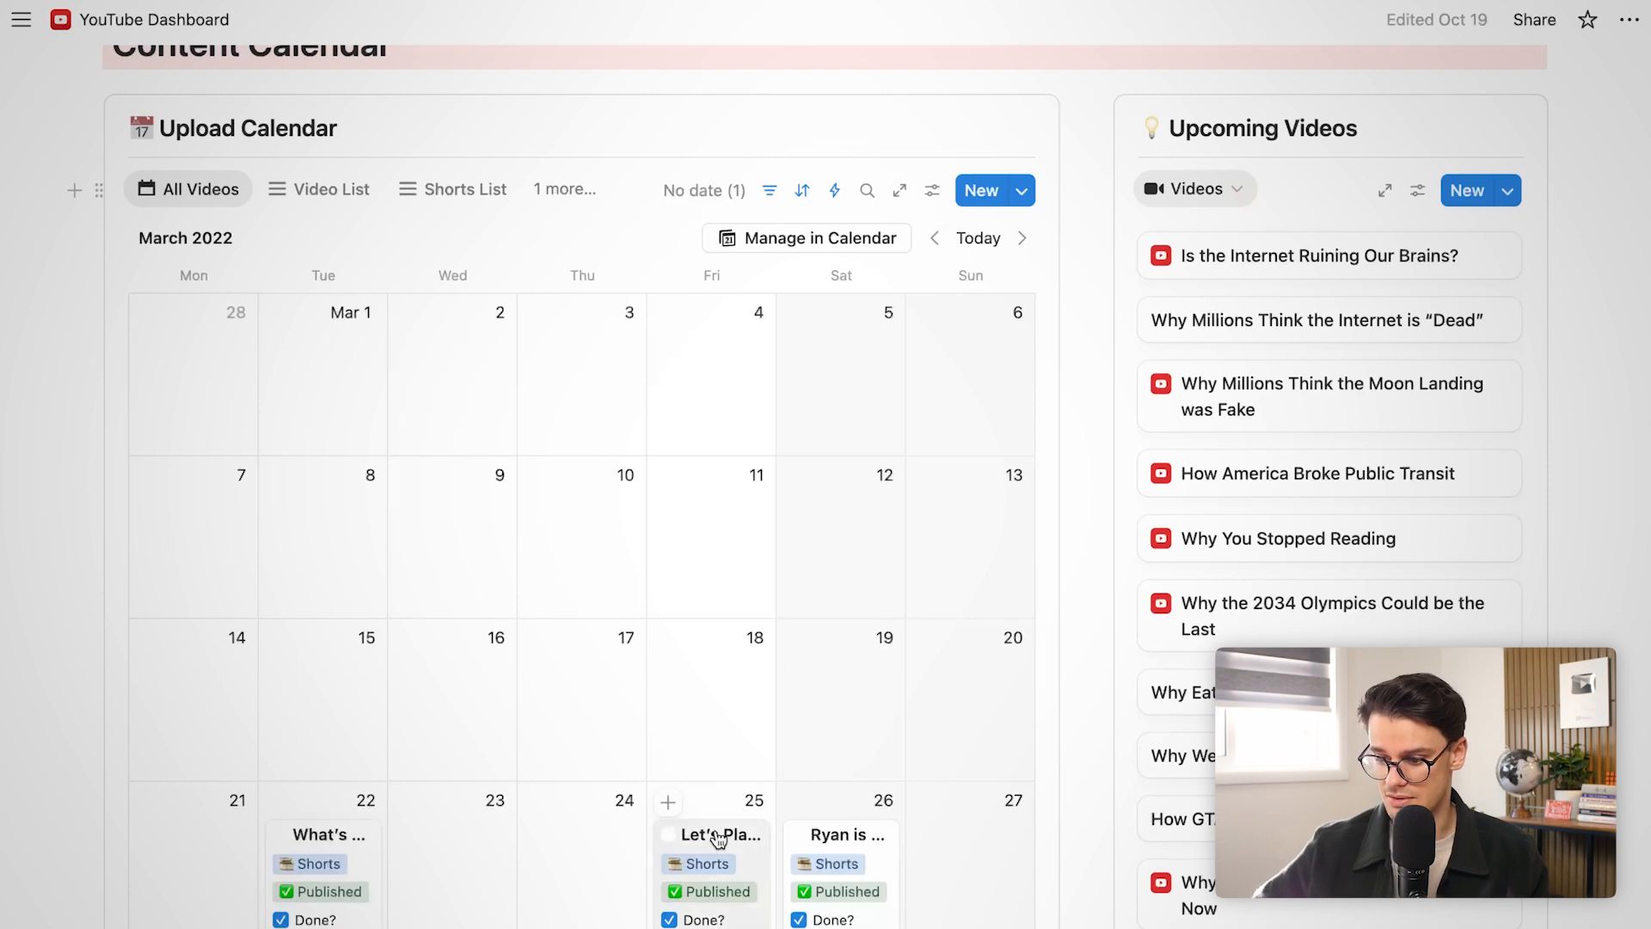
scroll(717, 834, "down", 3)
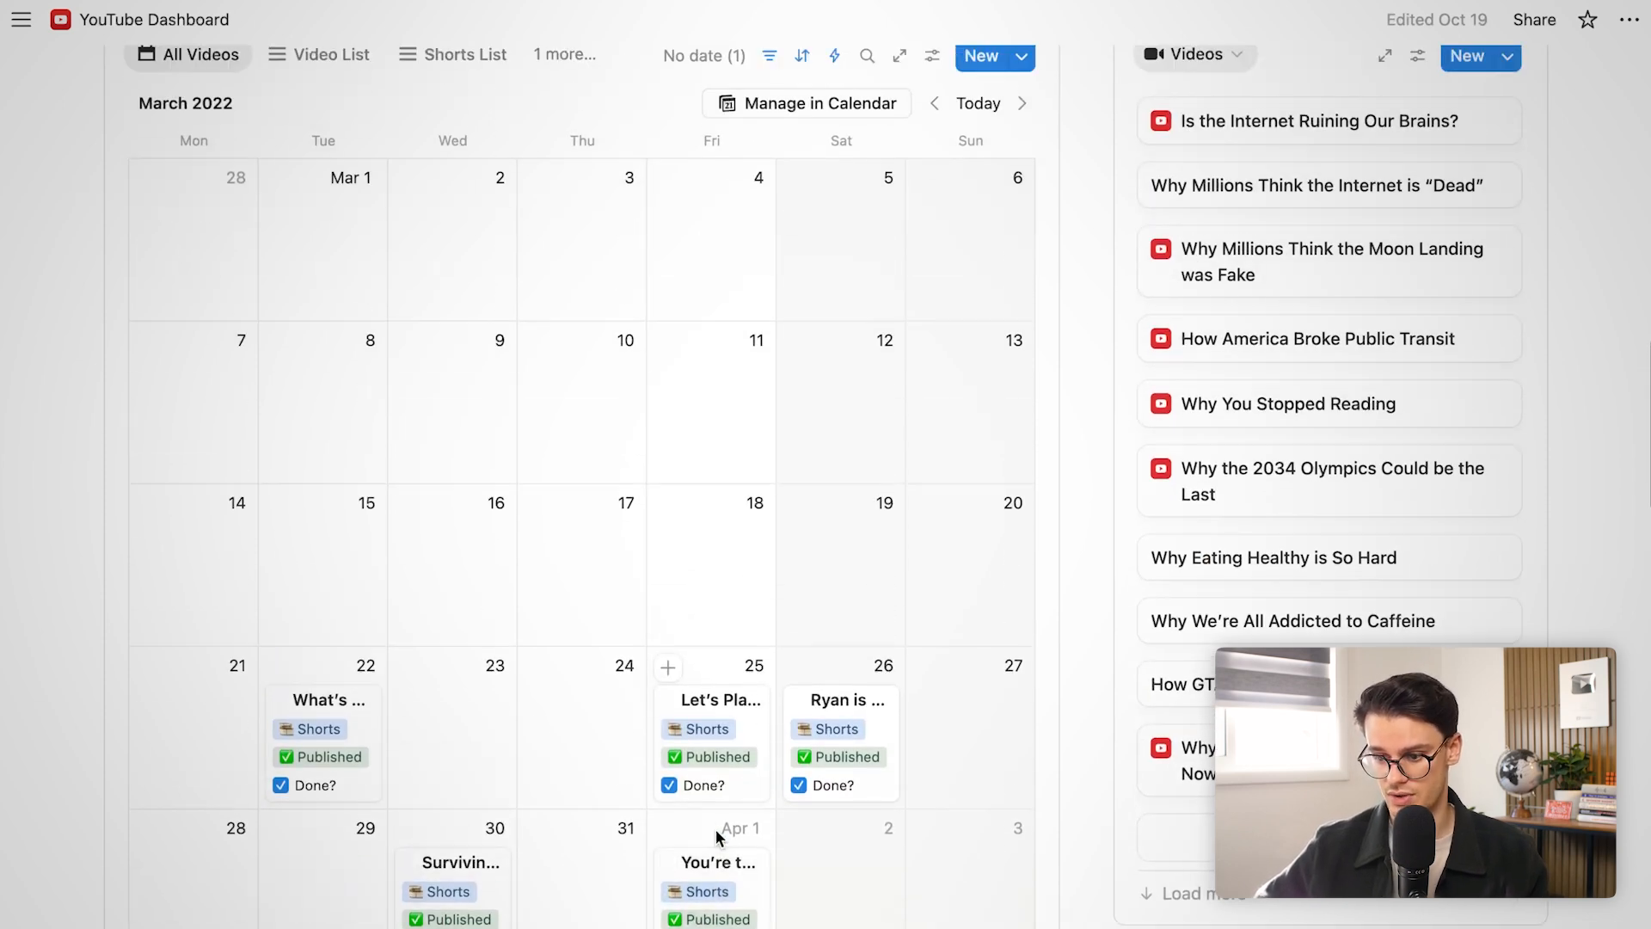
Return the Upload Calendar to the current month, November 2025
left_click(979, 104)
scroll(651, 394, "up", 10)
scroll(651, 394, "down", 4)
scroll(651, 394, "down", 3)
scroll(651, 394, "right", 10)
scroll(651, 394, "left", 10)
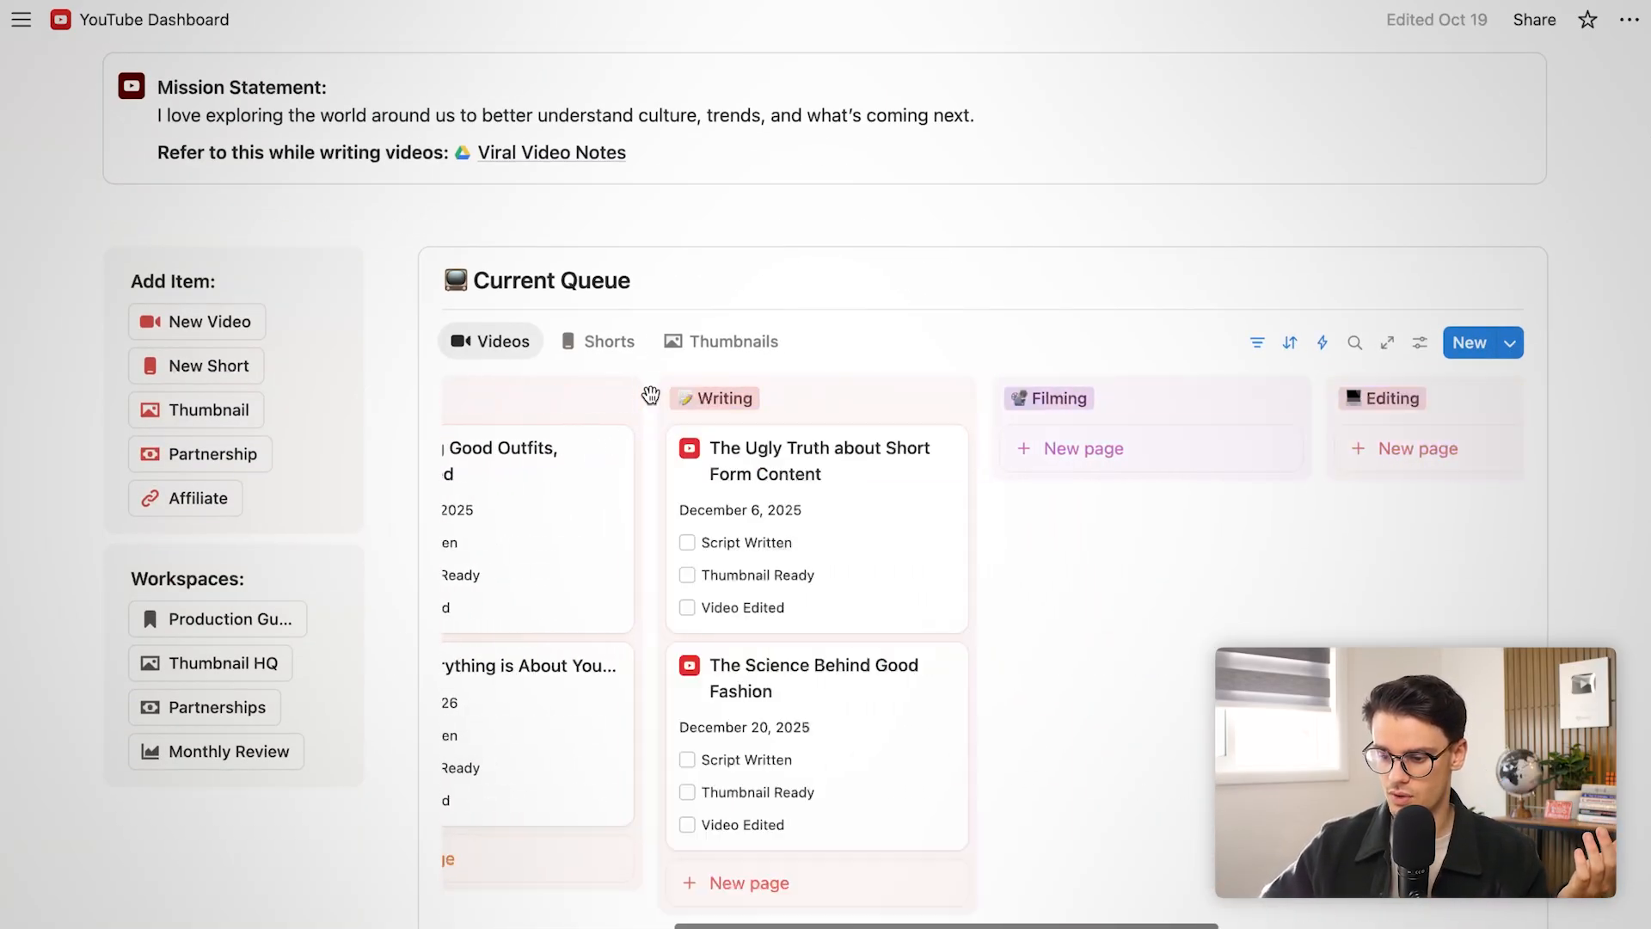
Preview the Shorts and Thumbnails queue boards, then switch back to Videos
left_click(606, 341)
left_click(733, 362)
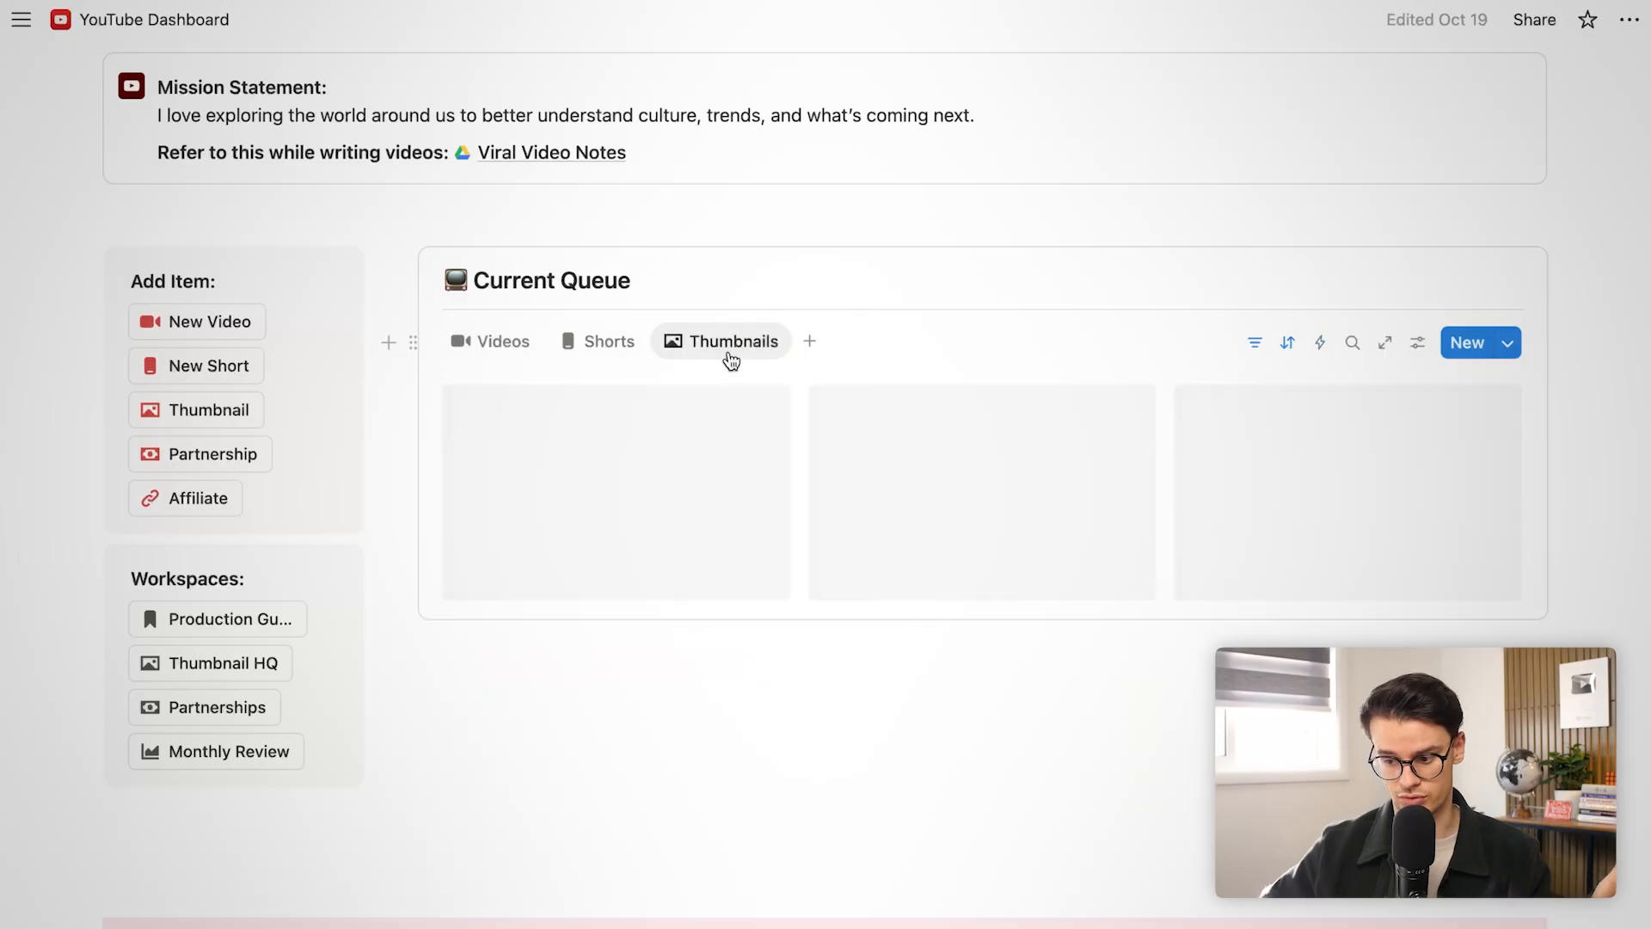
left_click(520, 357)
scroll(519, 358, "down", 5)
scroll(518, 348, "down", 10)
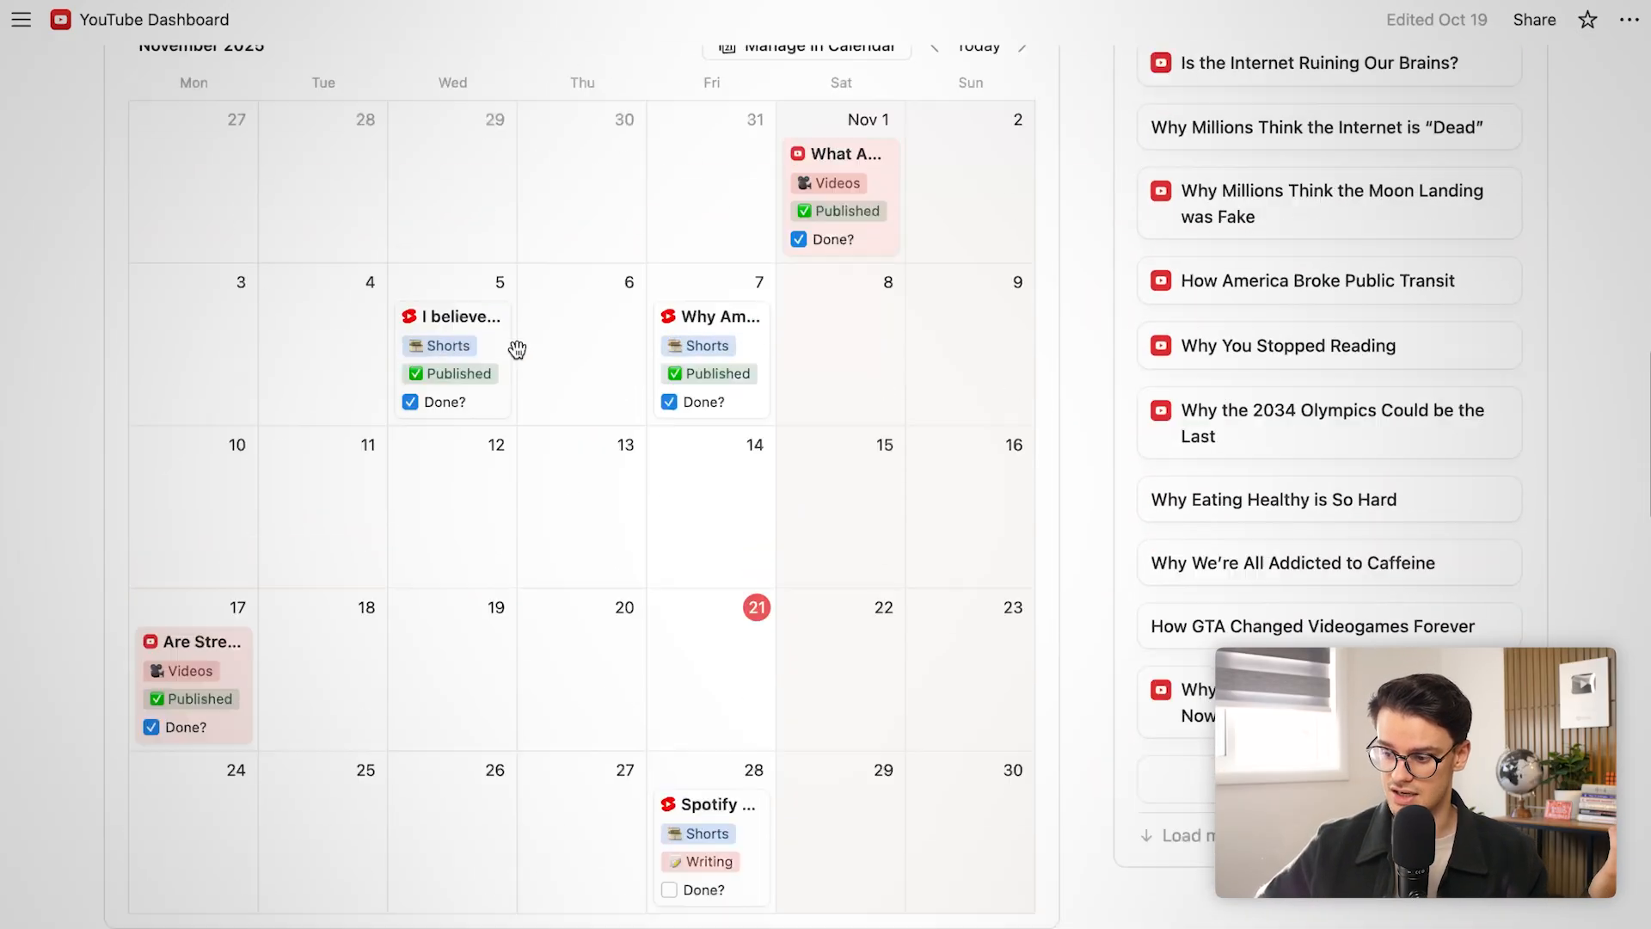
scroll(538, 327, "up", 2)
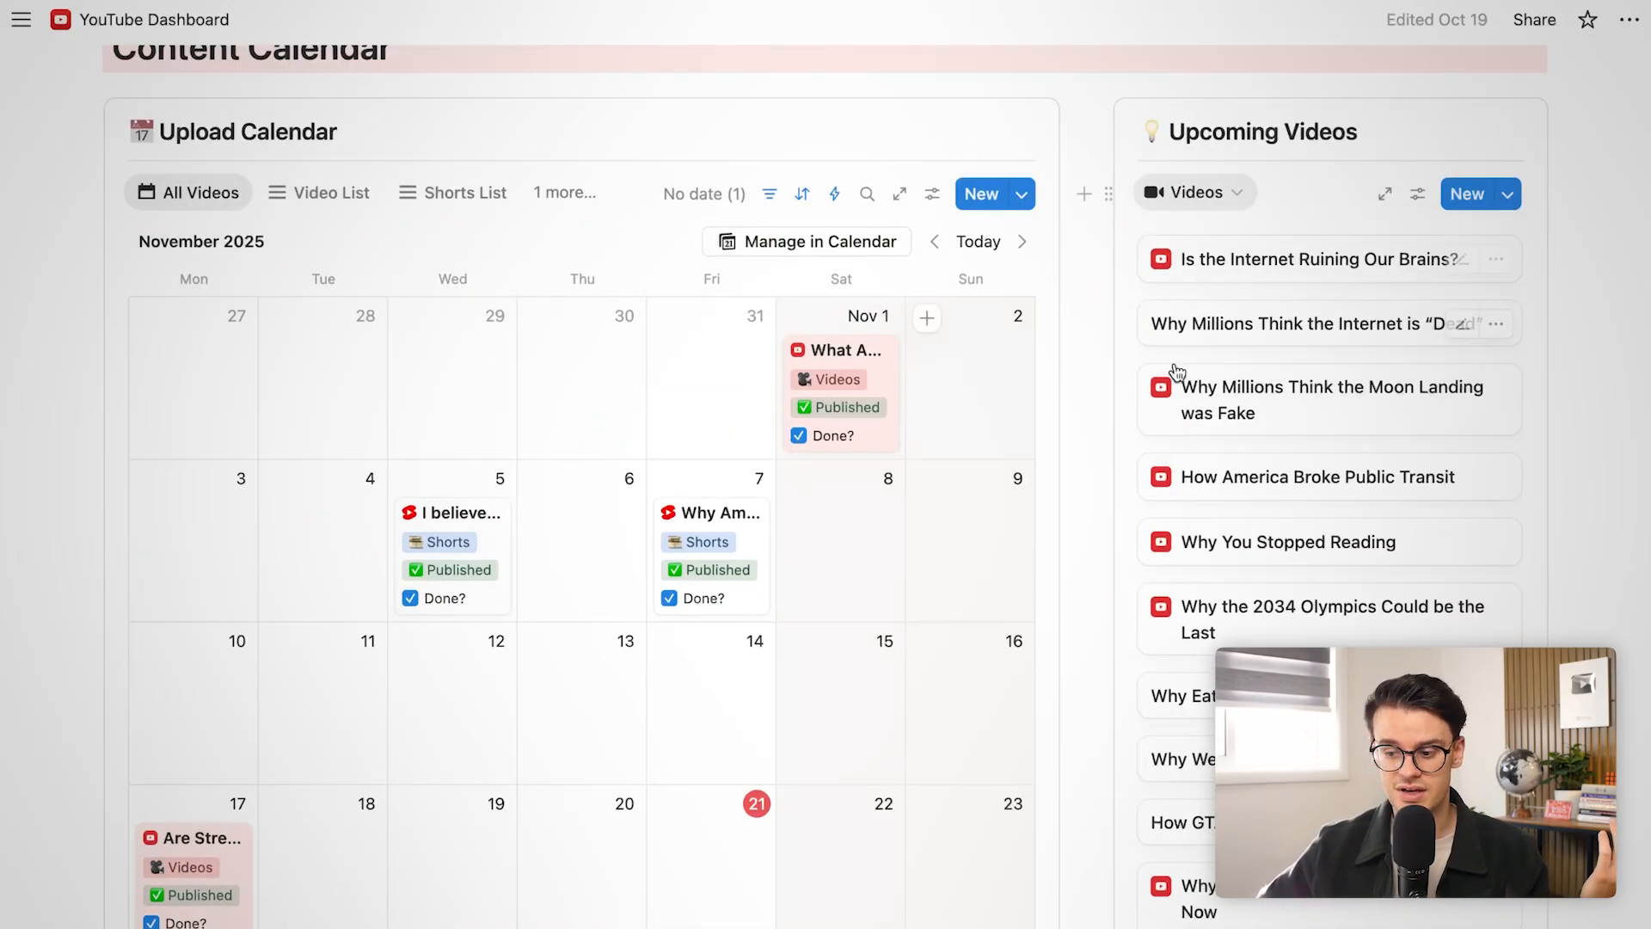
Scroll through the rest of the YouTube dashboard
scroll(419, 710, "down", 12)
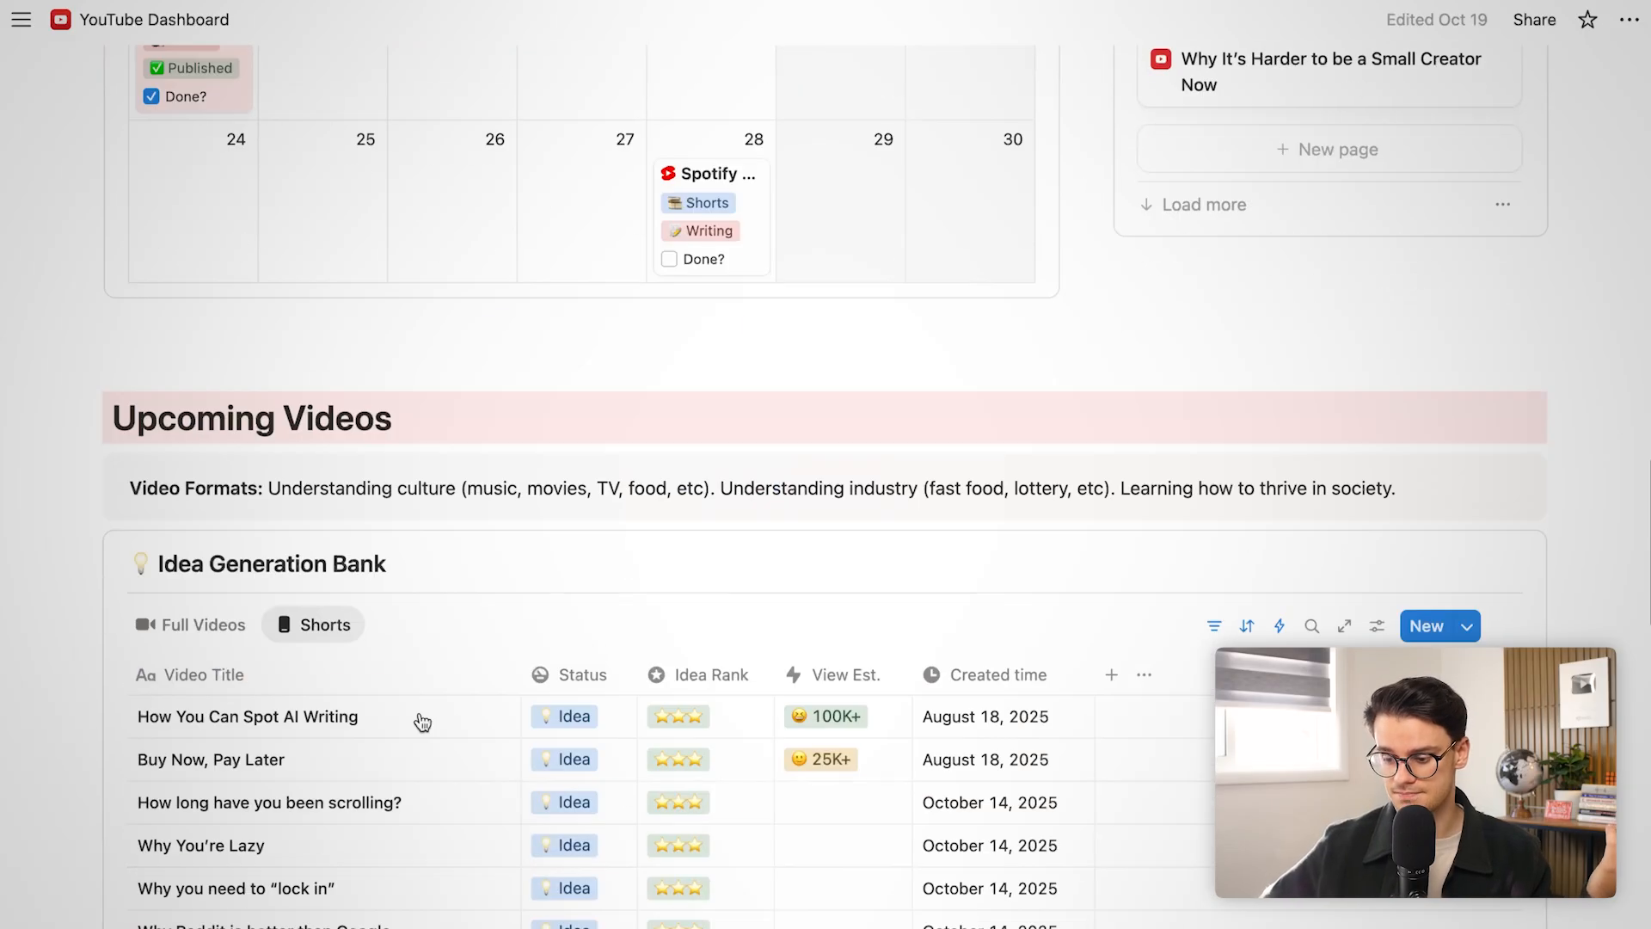
scroll(389, 571, "down", 2)
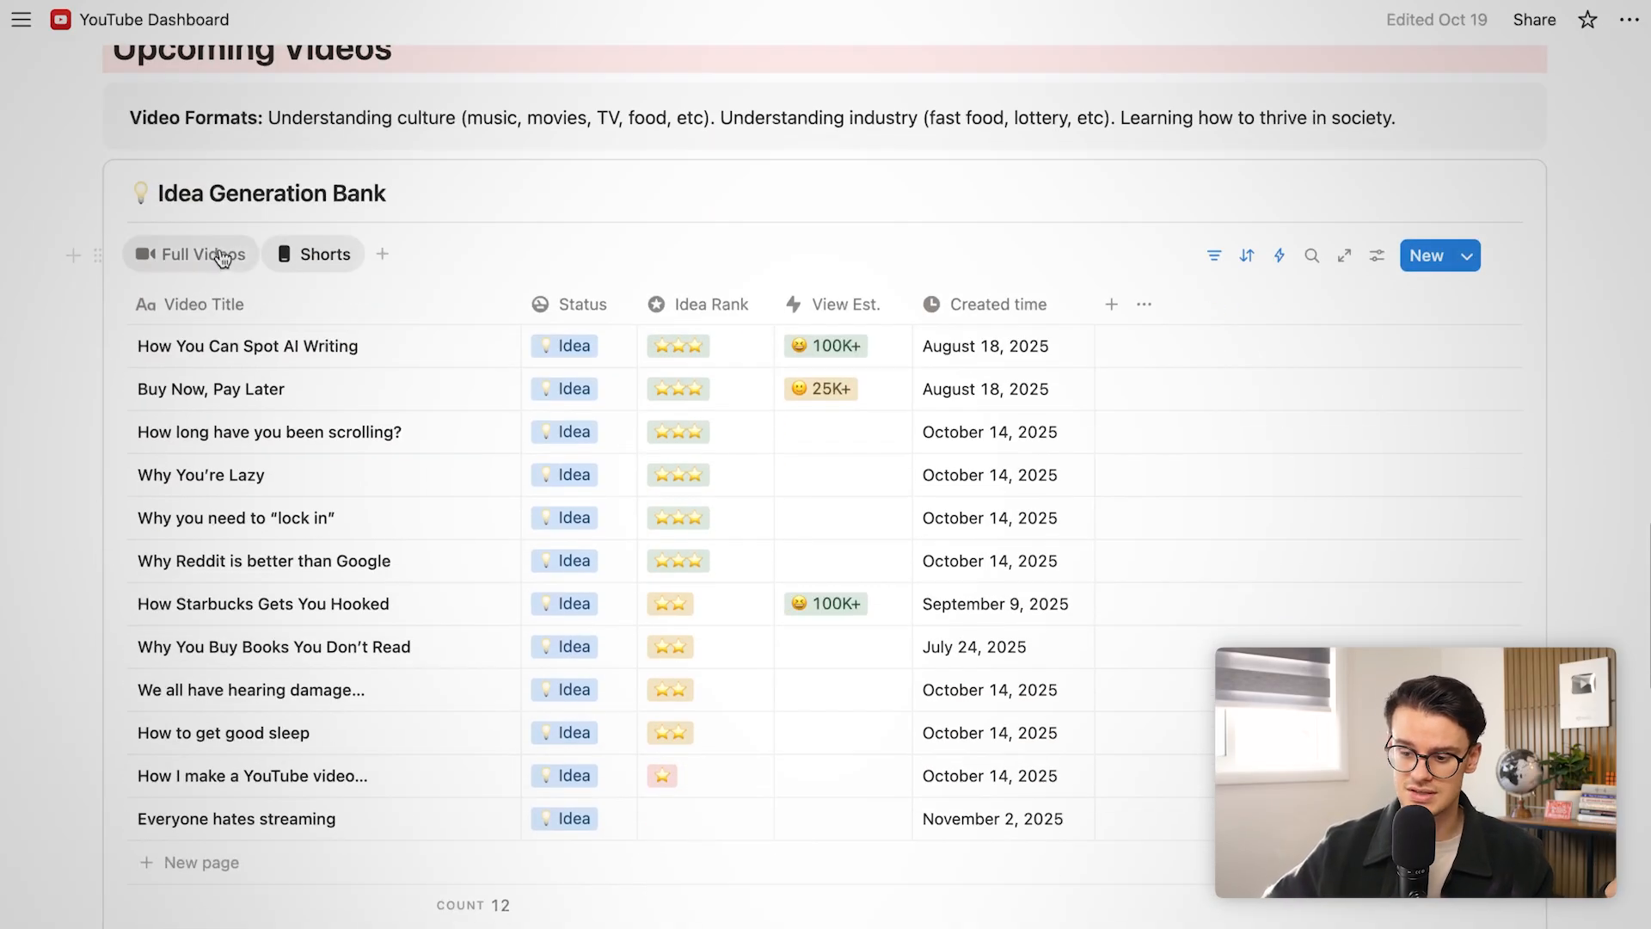
scroll(404, 563, "down", 5)
scroll(413, 568, "down", 5)
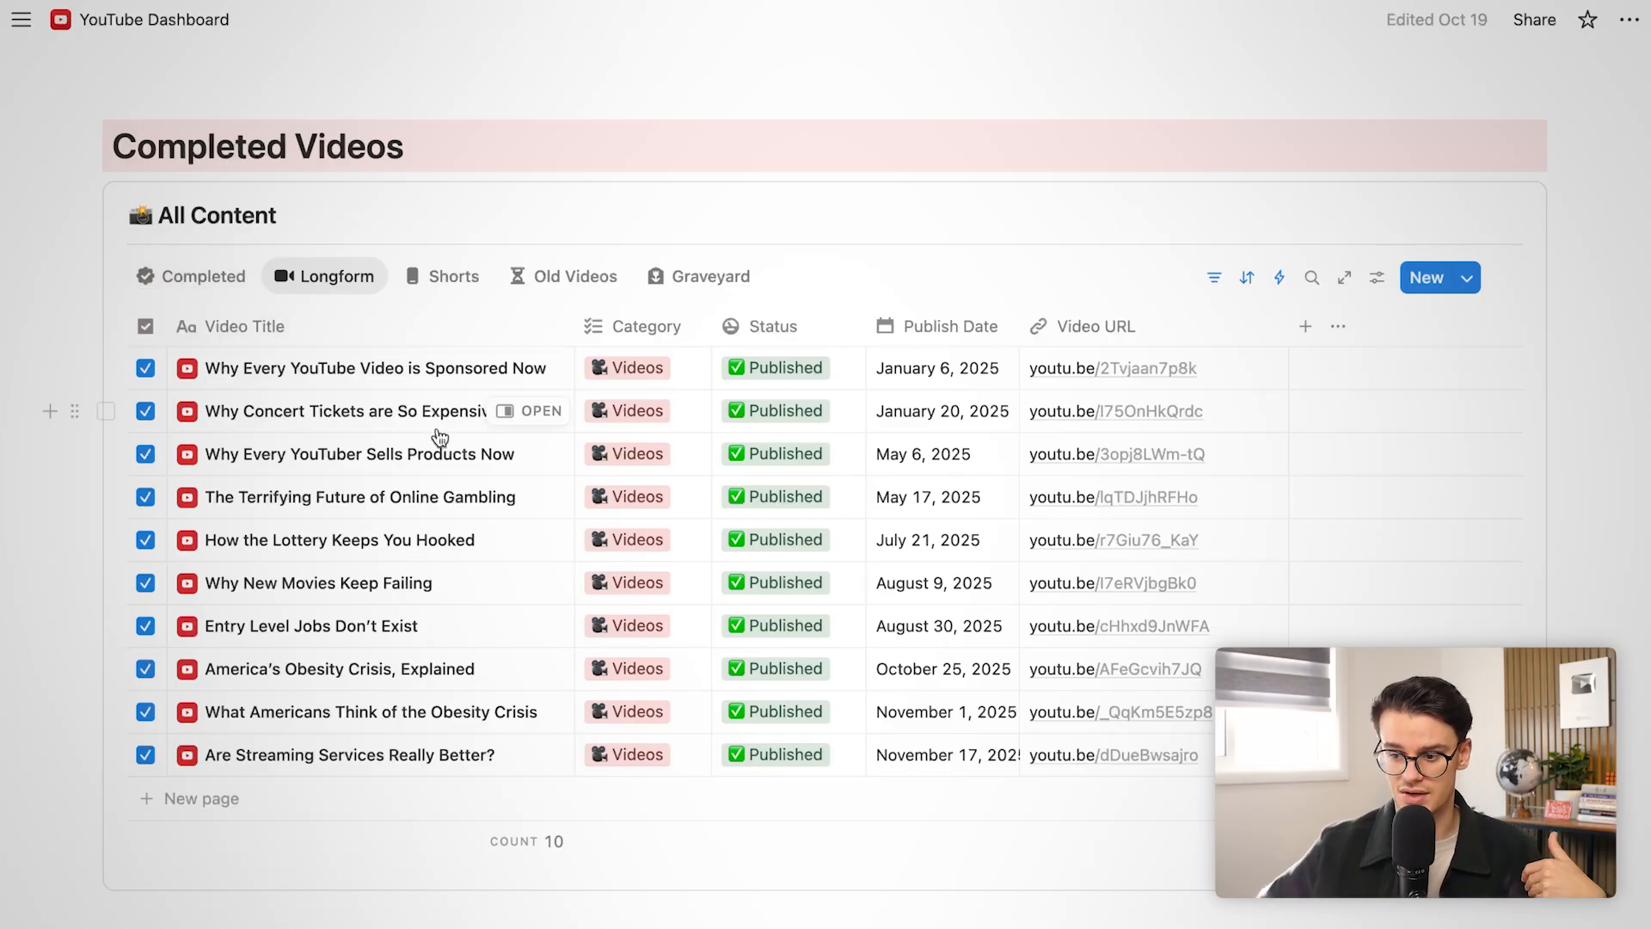
scroll(436, 431, "up", 15)
scroll(436, 426, "up", 10)
scroll(436, 426, "down", 5)
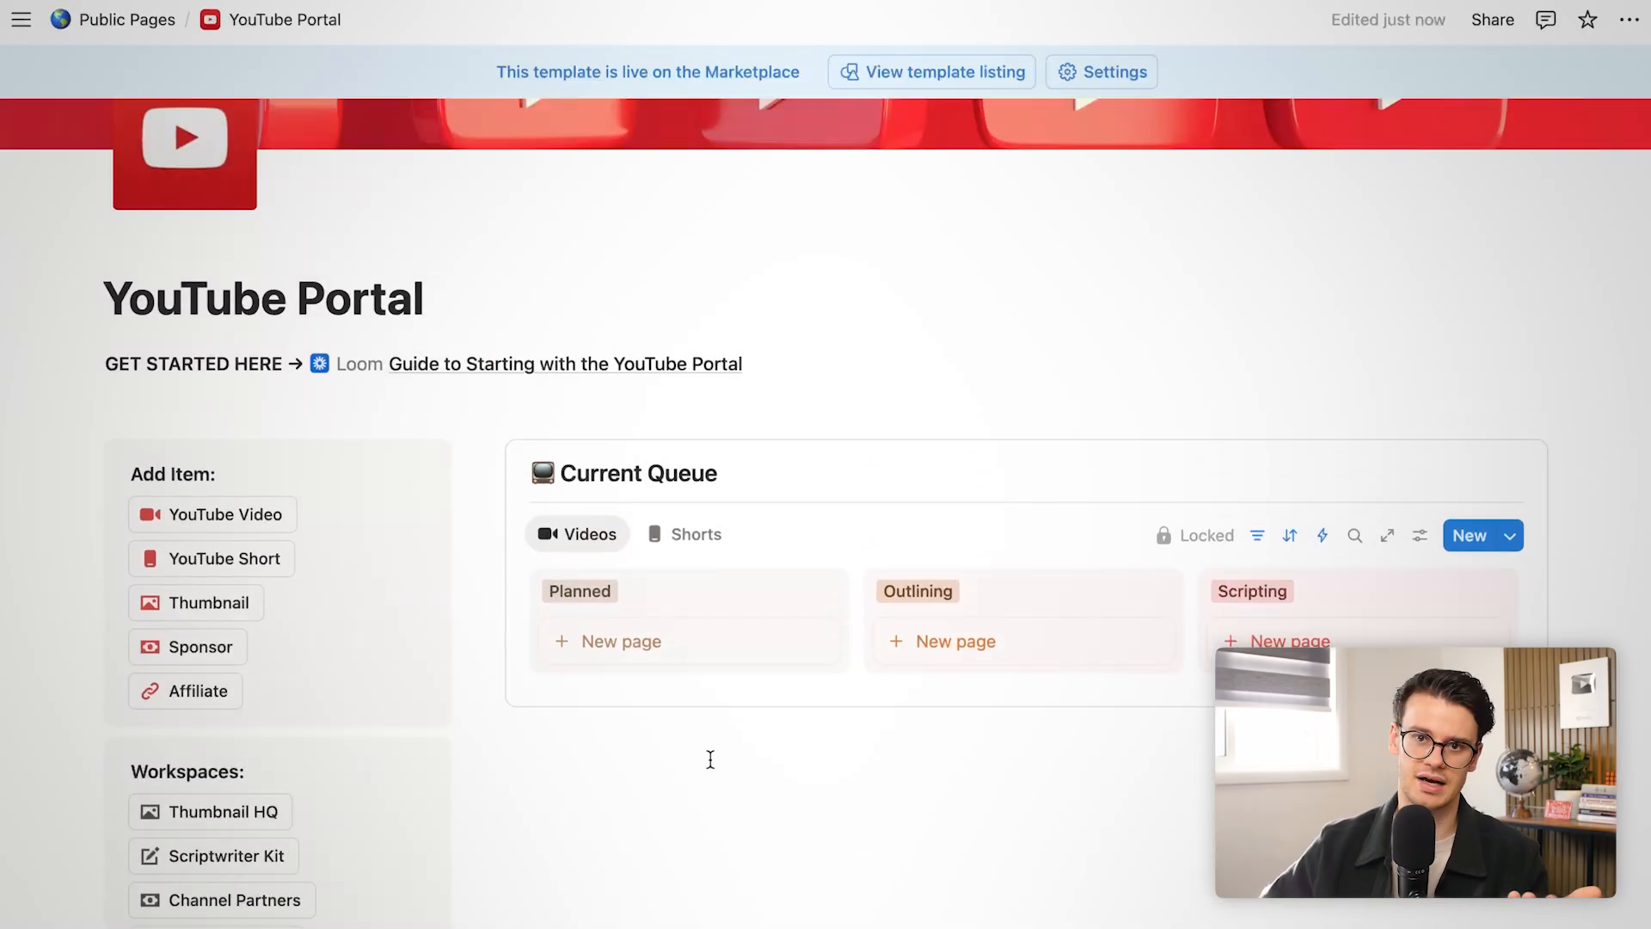
scroll(710, 759, "down", 5)
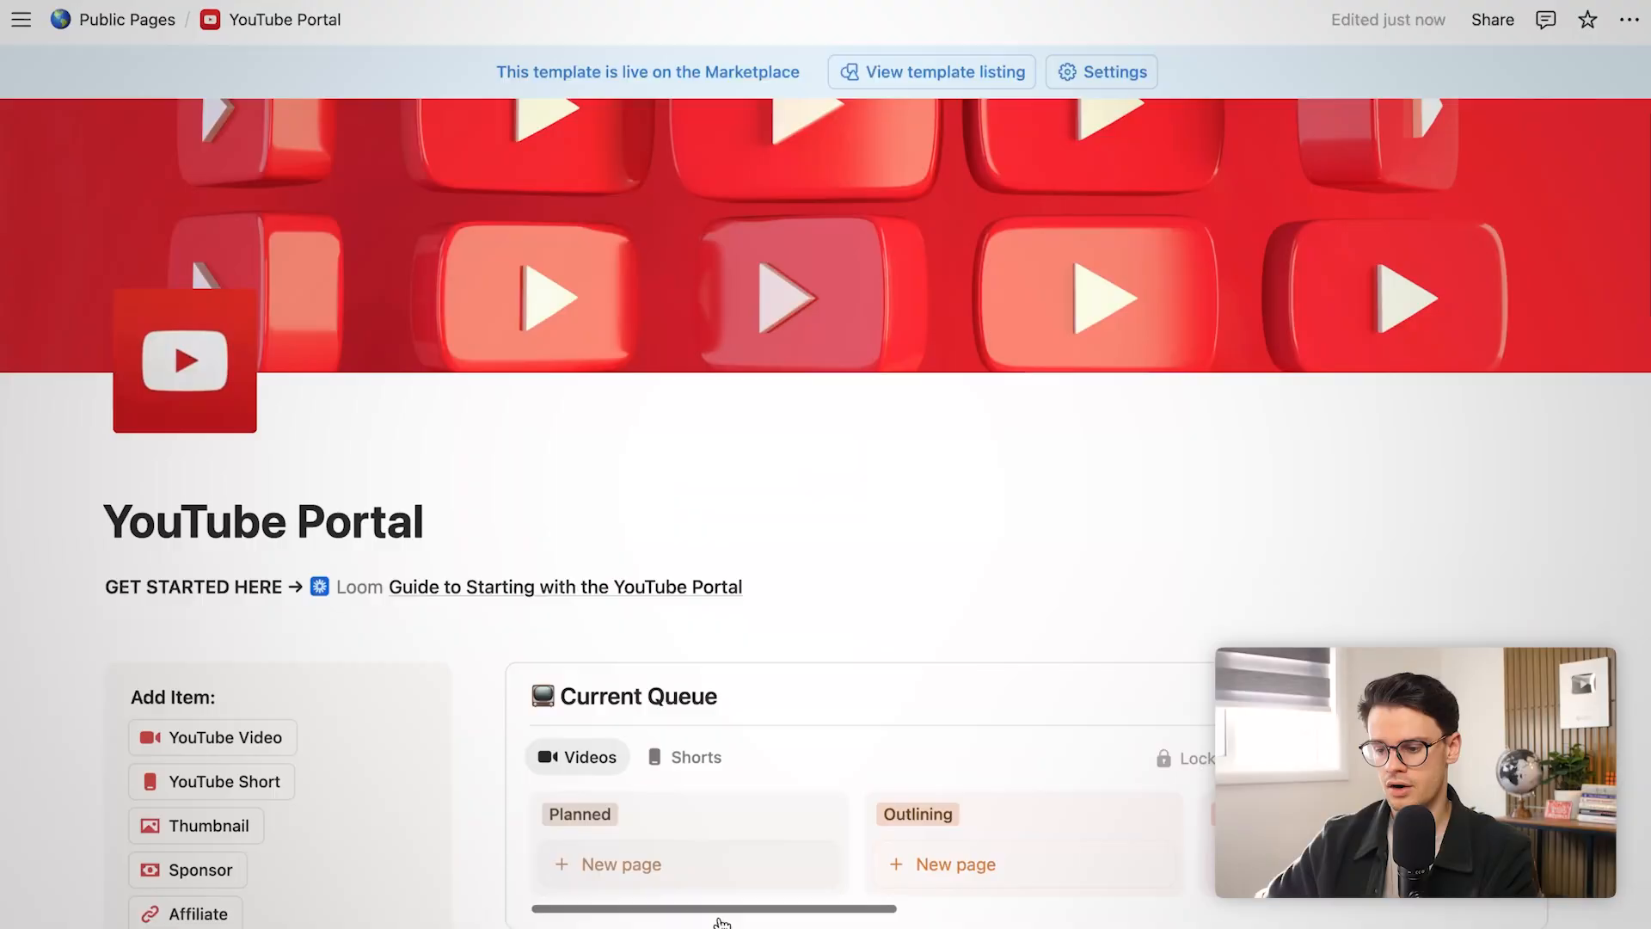
scroll(721, 922, "down", 7)
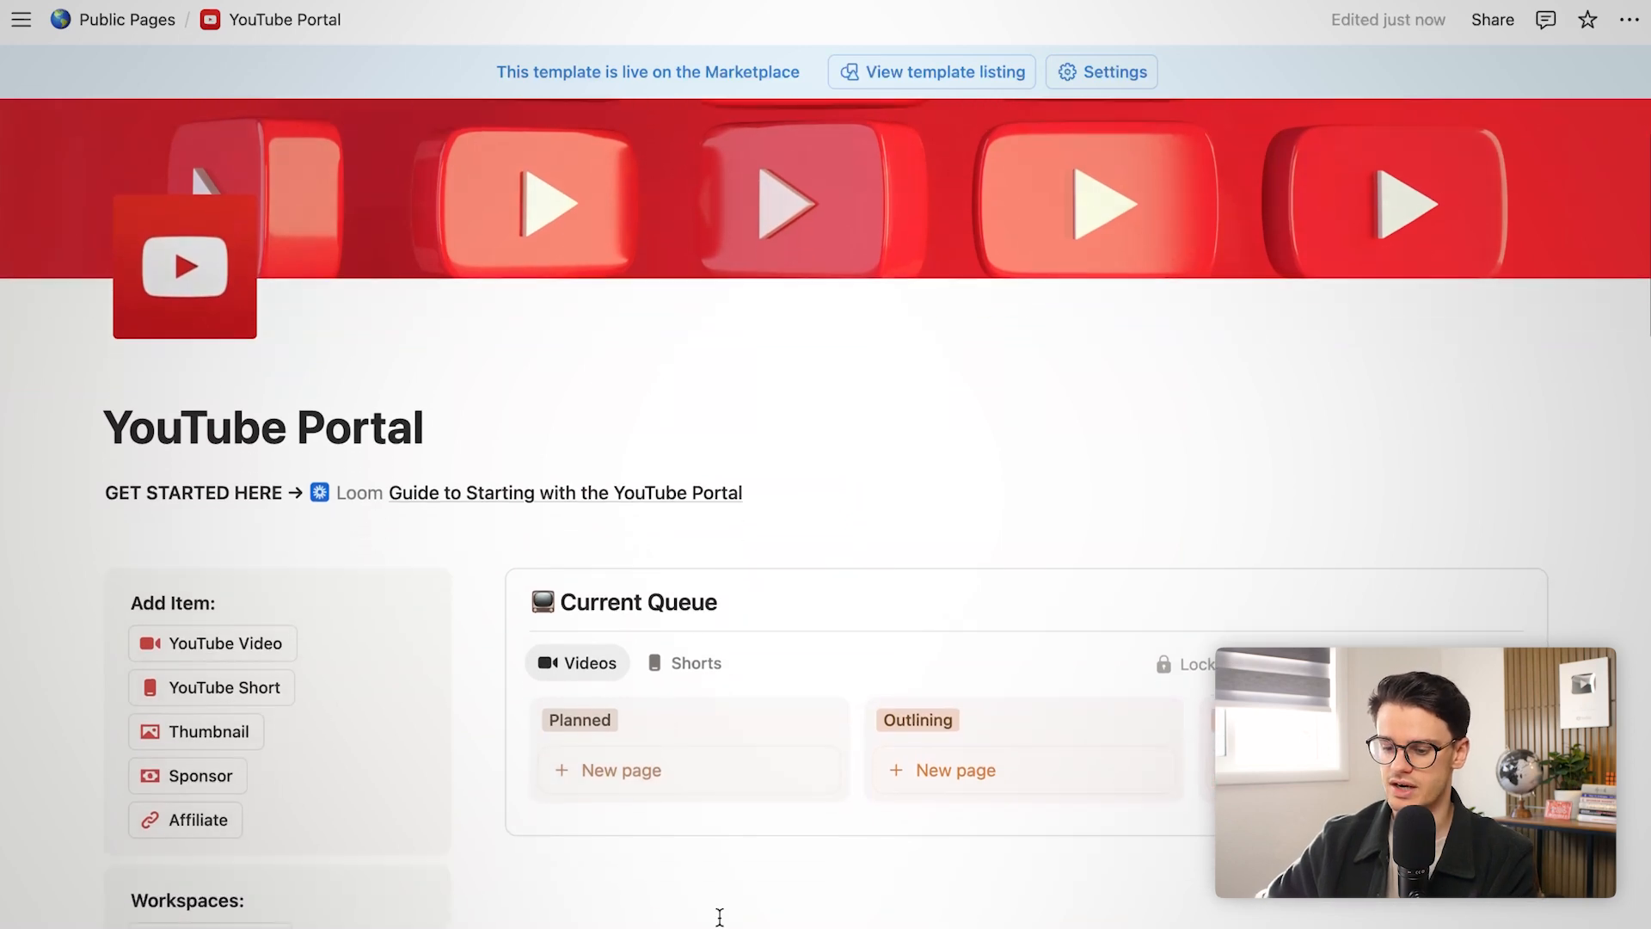
scroll(720, 916, "down", 15)
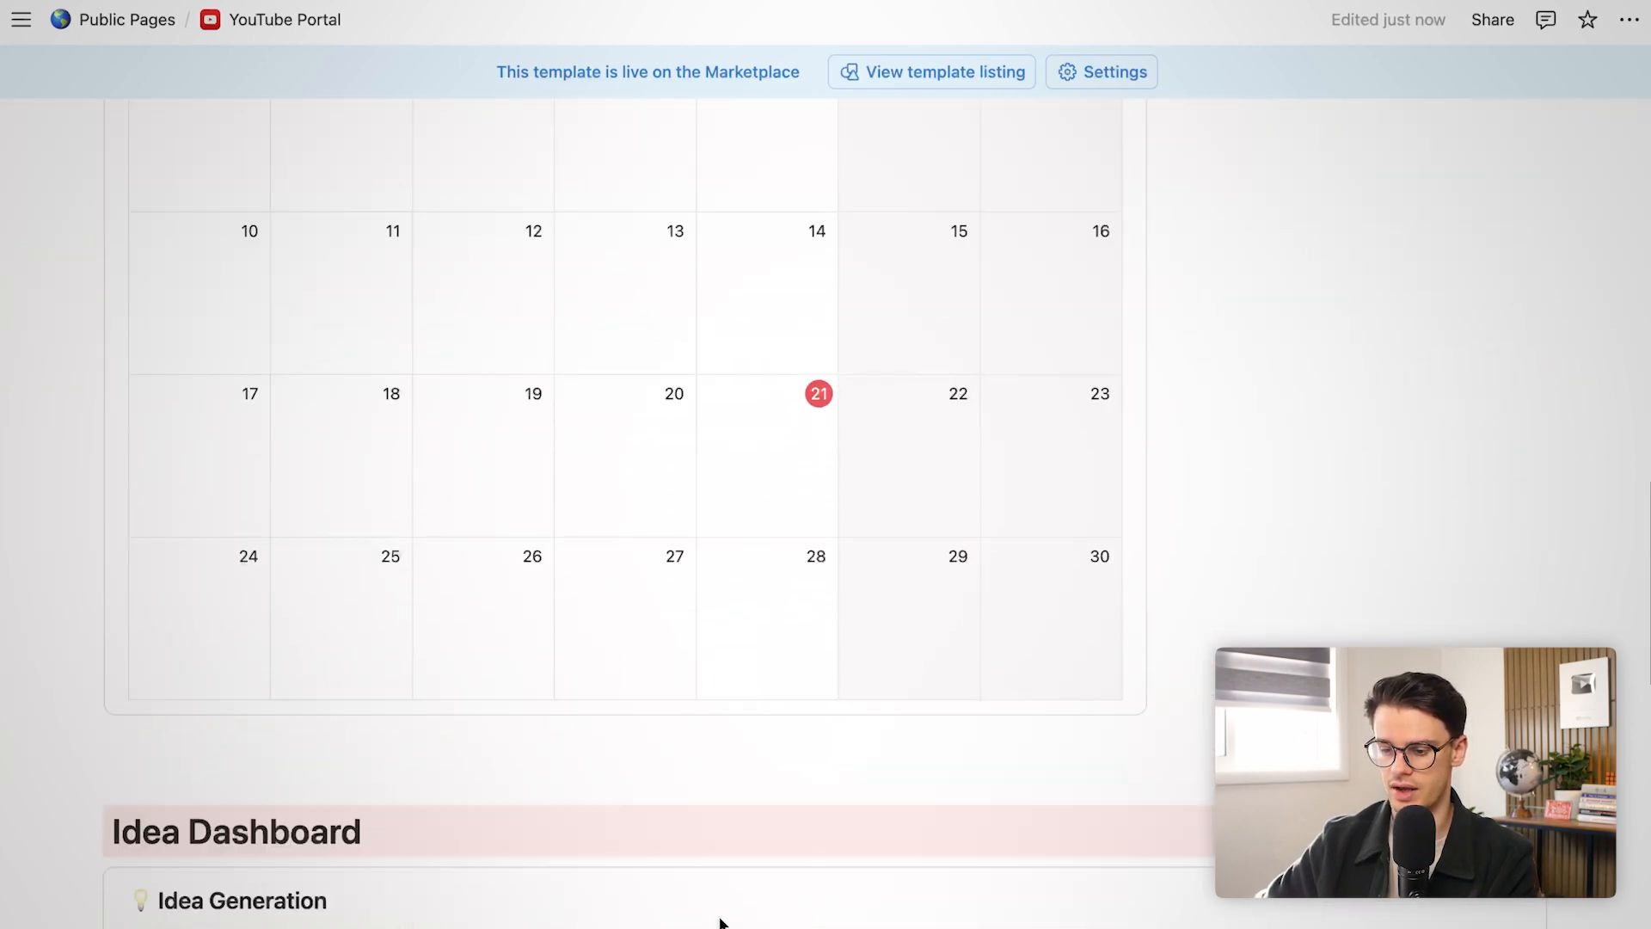
scroll(720, 917, "down", 1)
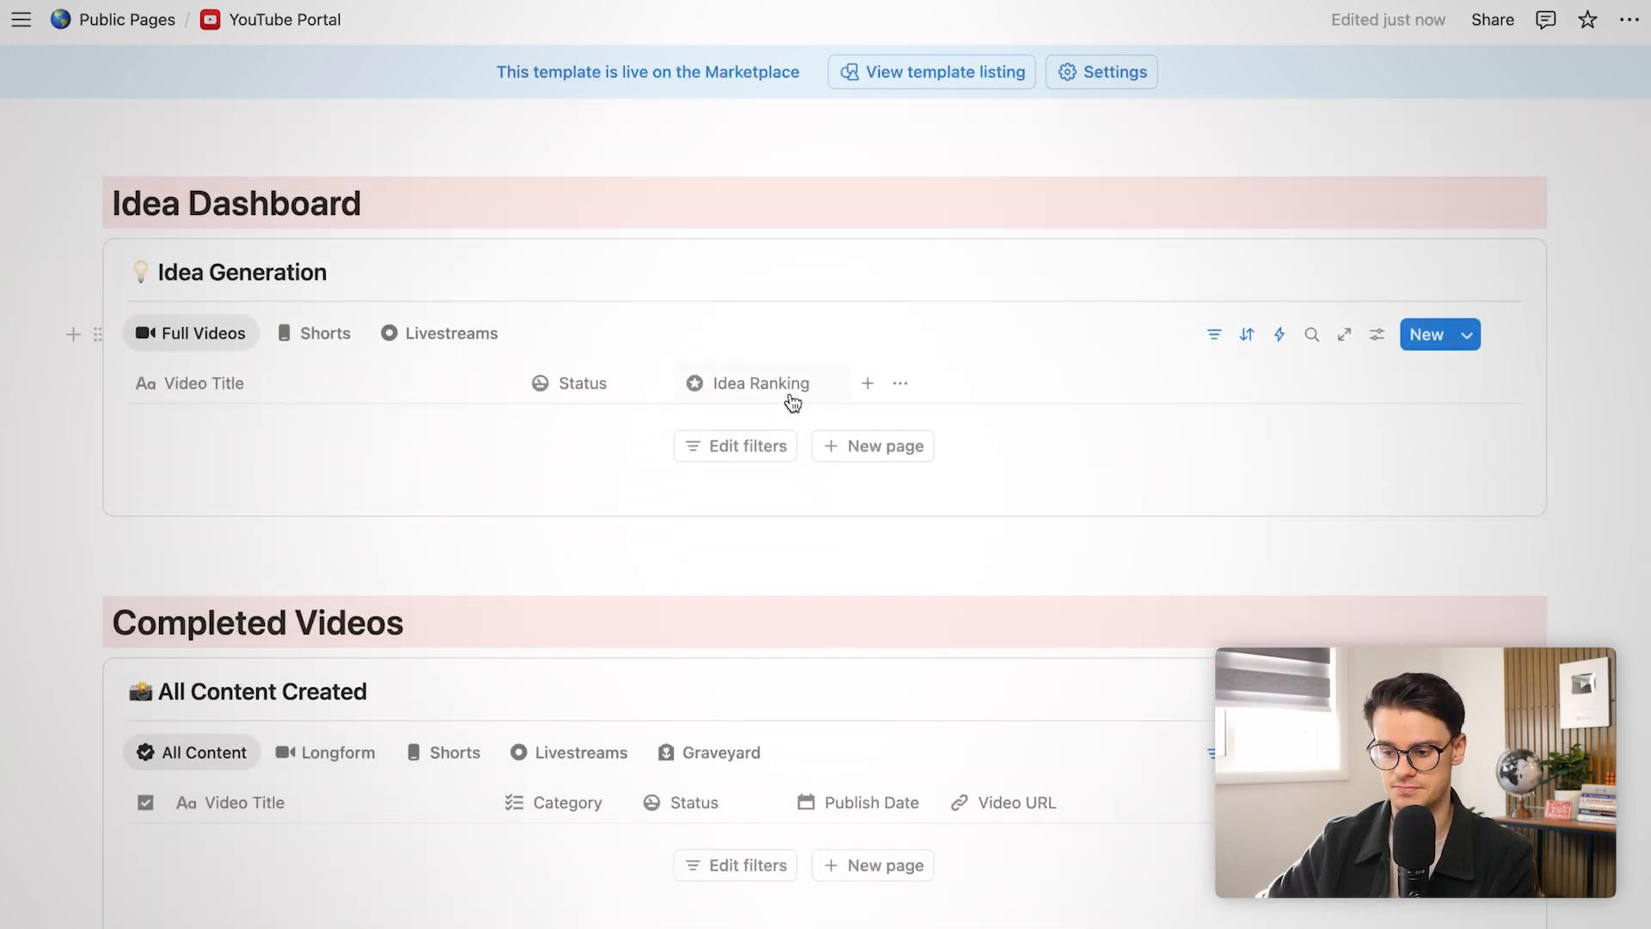
Add three Full Videos ideas, the last titled 'How to Make Thumbnails for Creators (2026)'
left_click(892, 451)
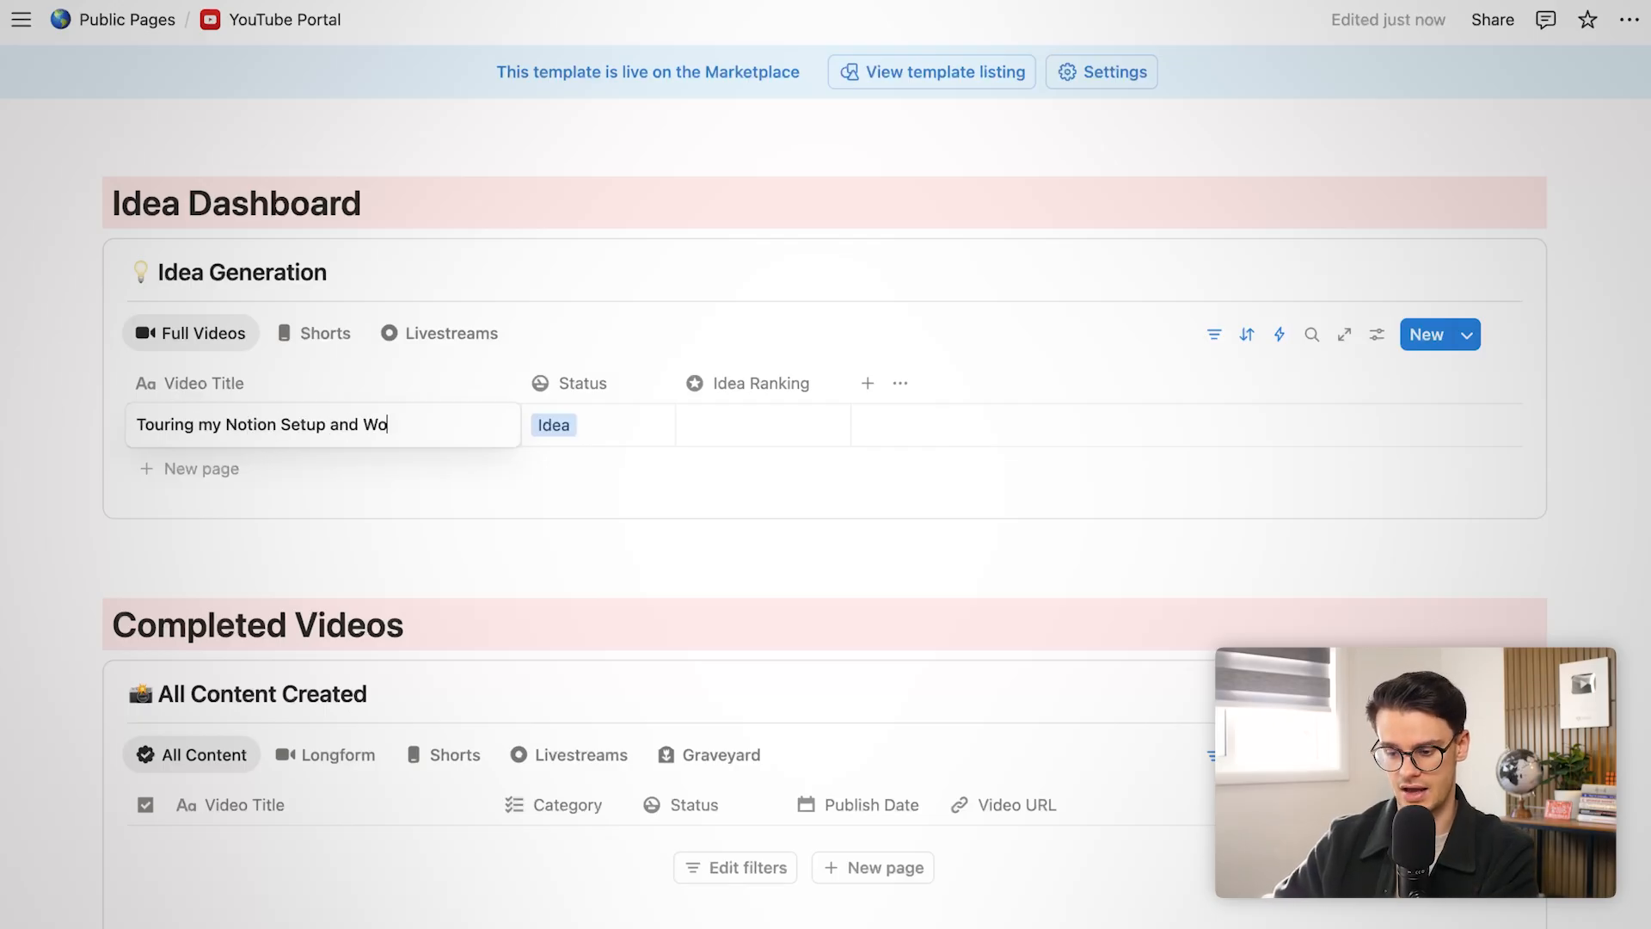
type("low")
key("Return")
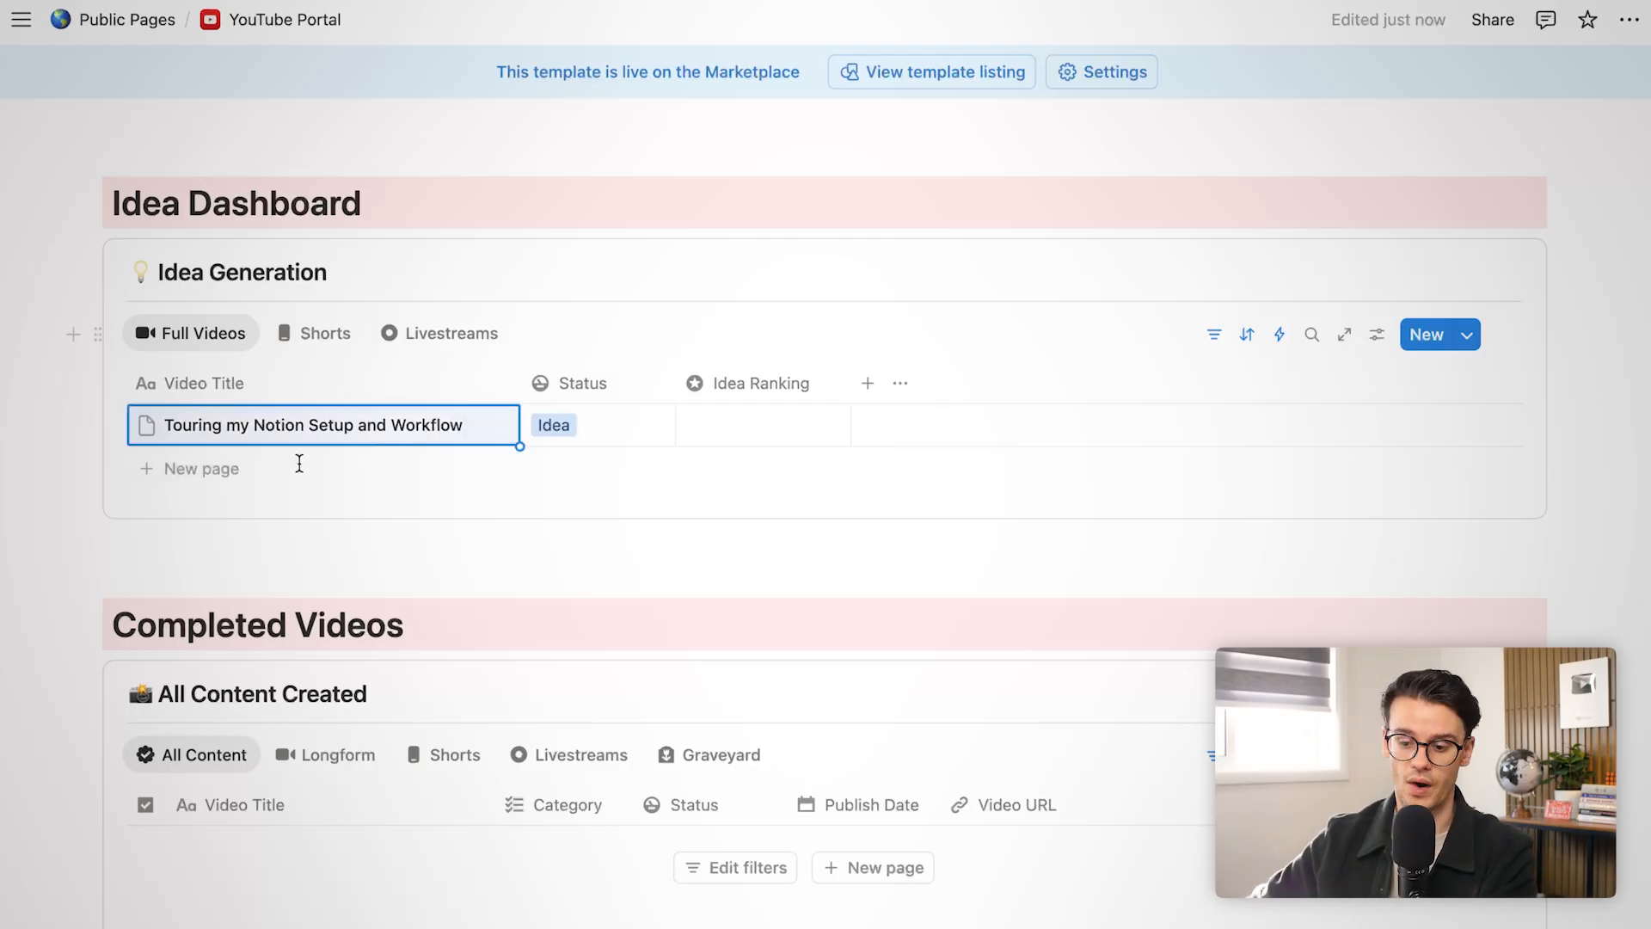
left_click(234, 474)
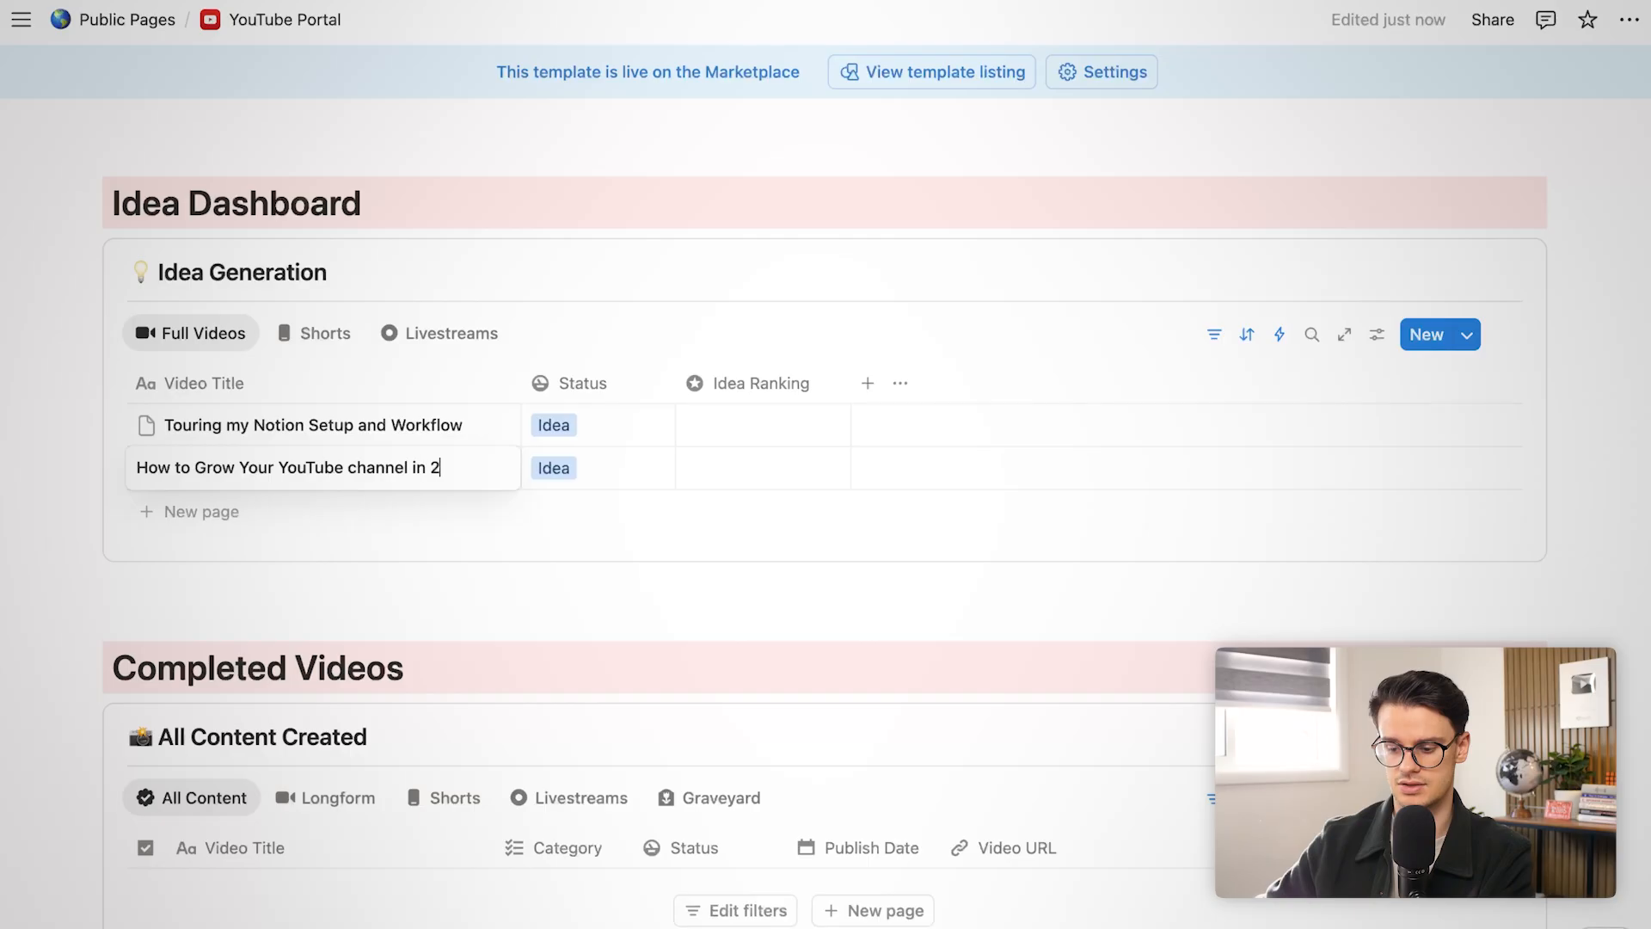
key("Escape")
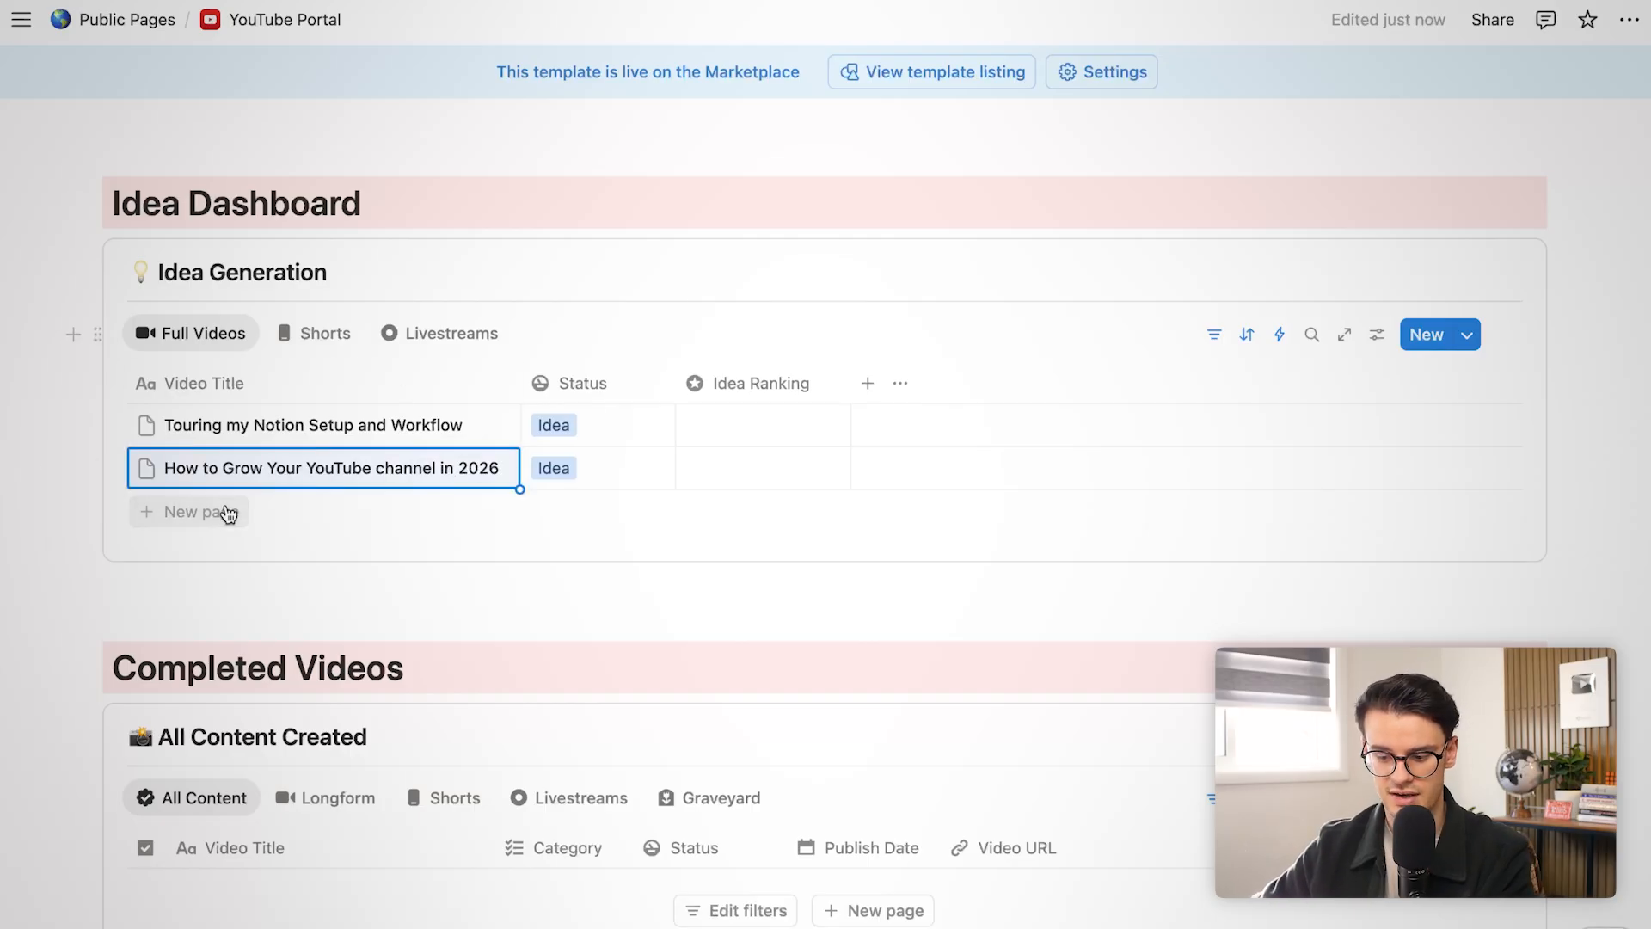
left_click(227, 512)
type("How to Make Thumbnails")
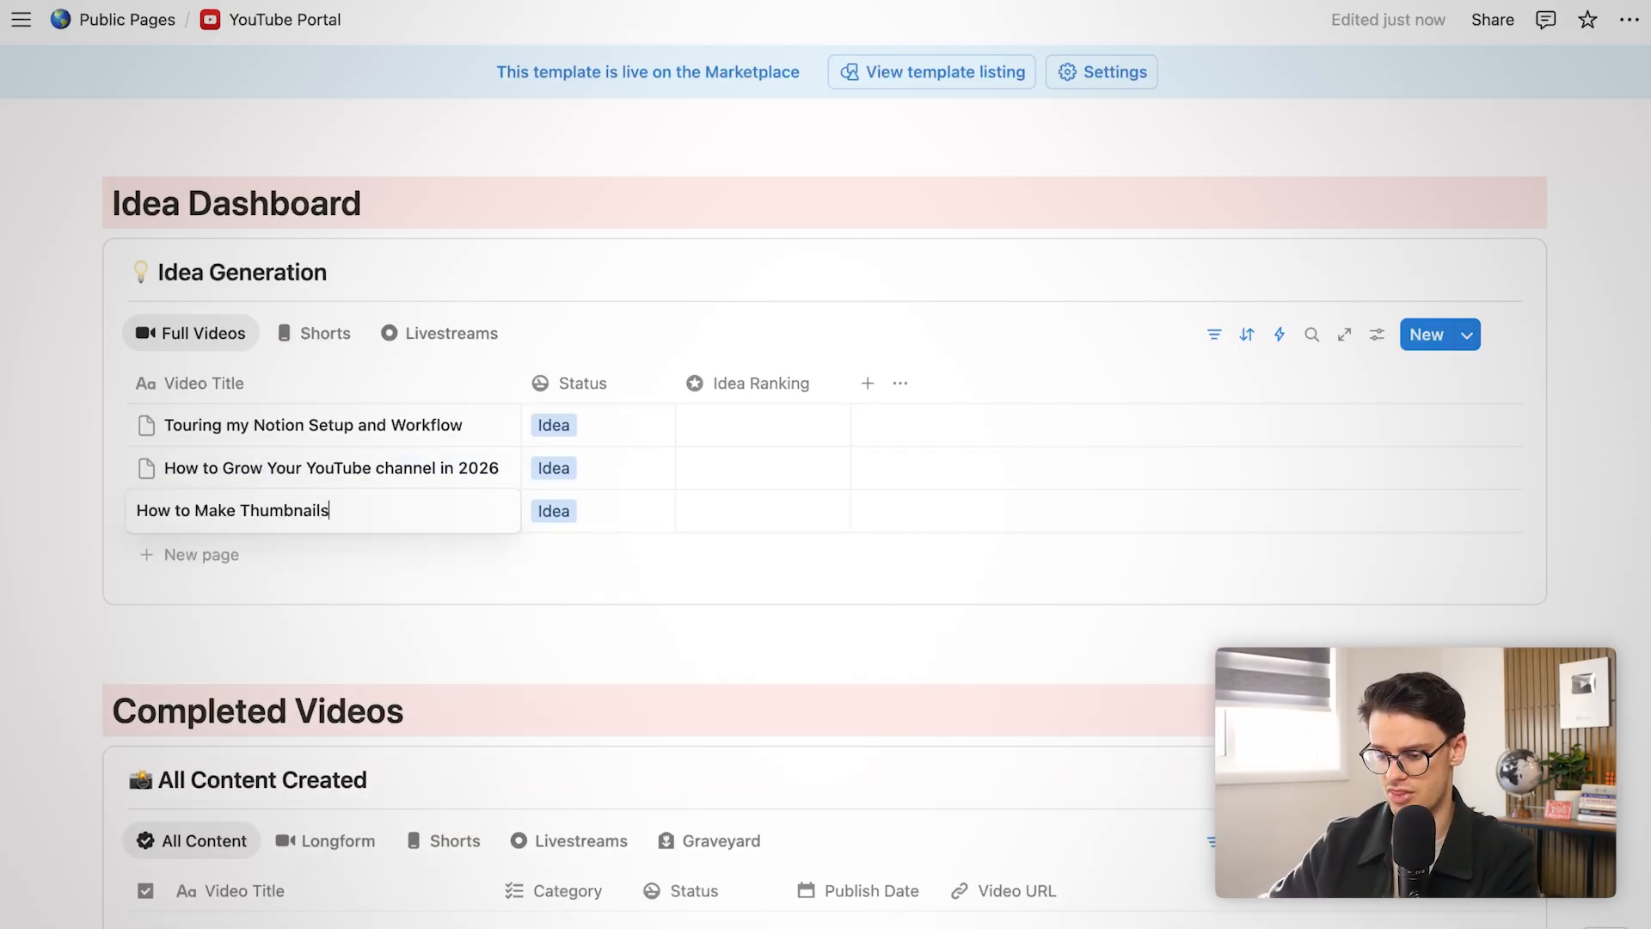
type(" for Creators (2026)")
key("Escape")
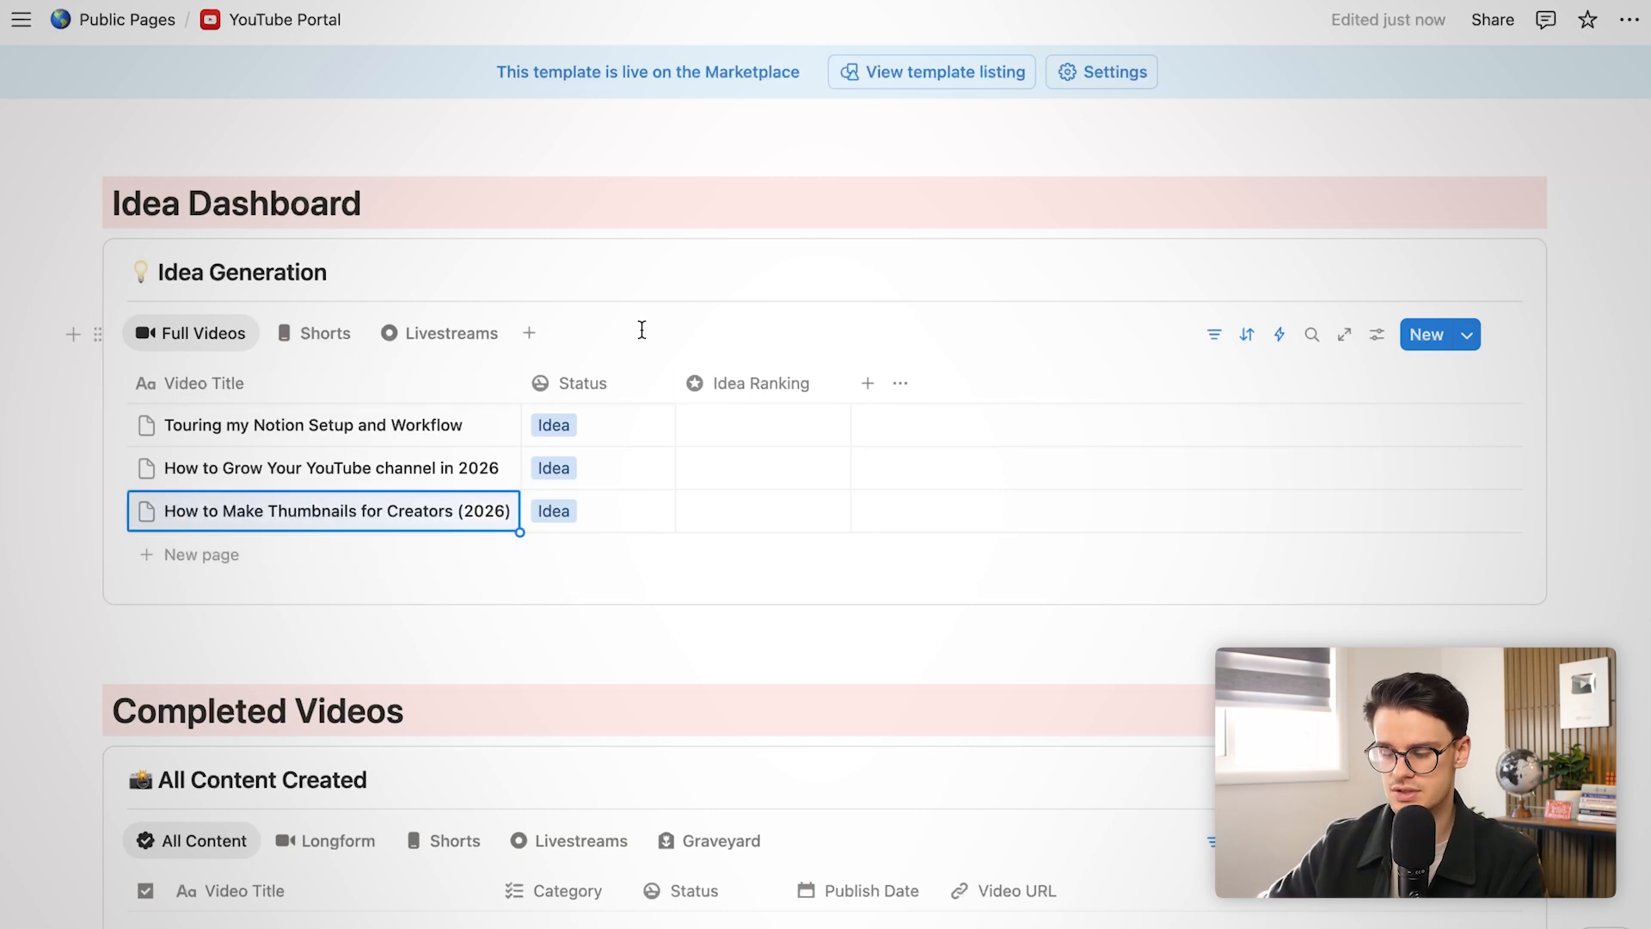
Rate the ideas: Notion setup three stars, YouTube growth two stars, thumbnails three stars
left_click(727, 442)
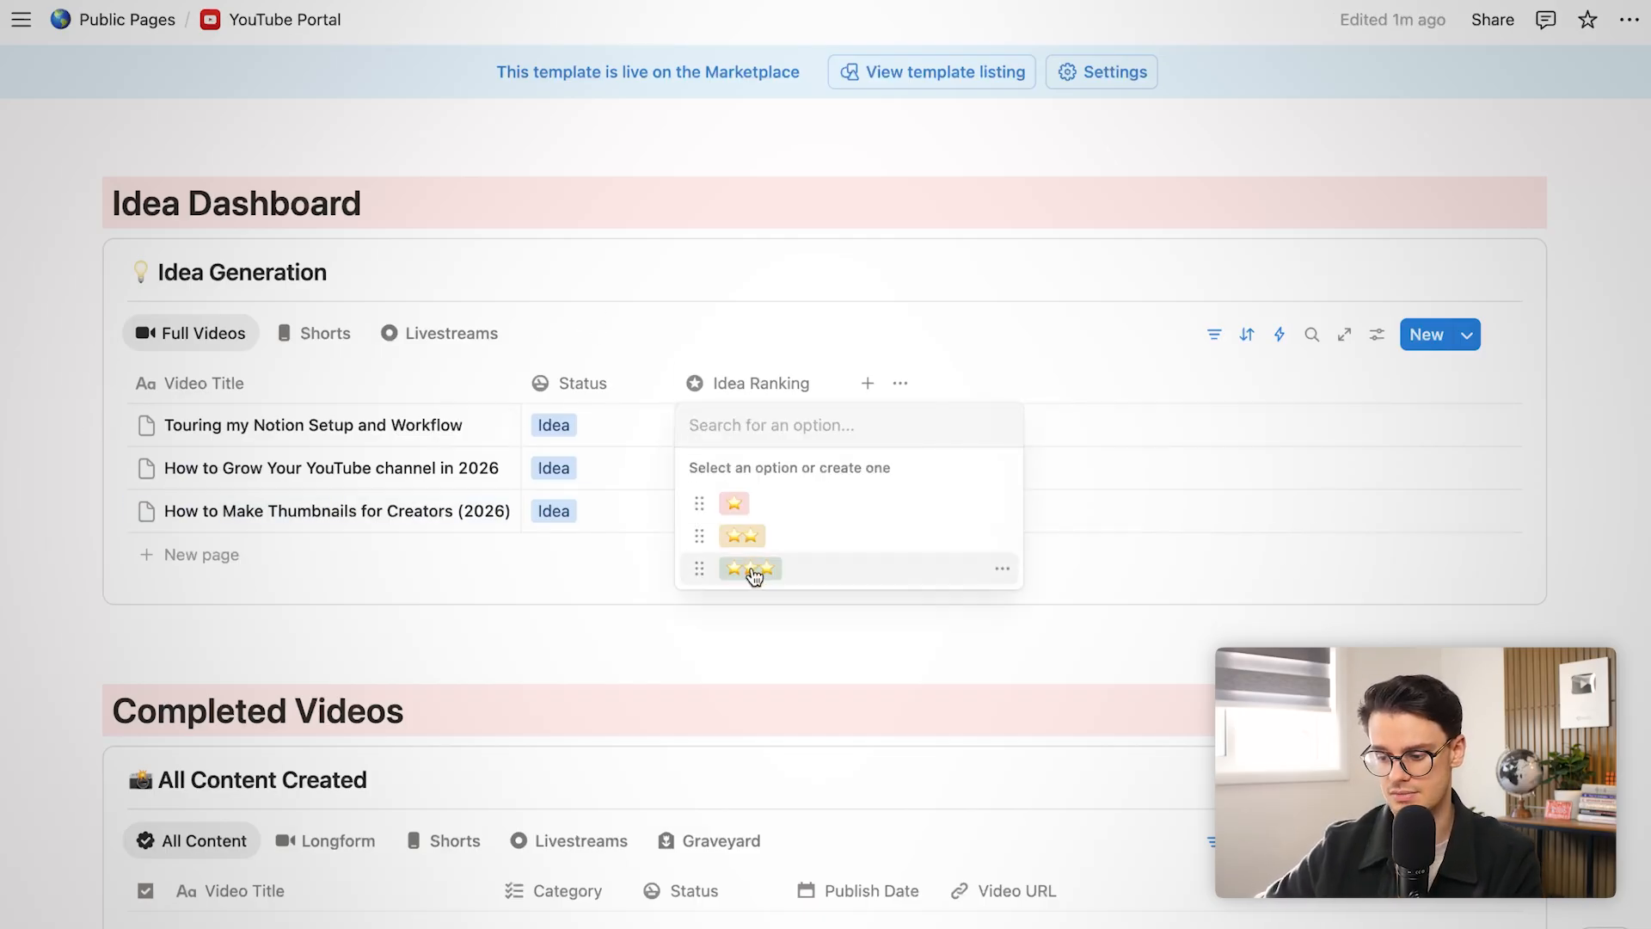
left_click(753, 567)
left_click(748, 475)
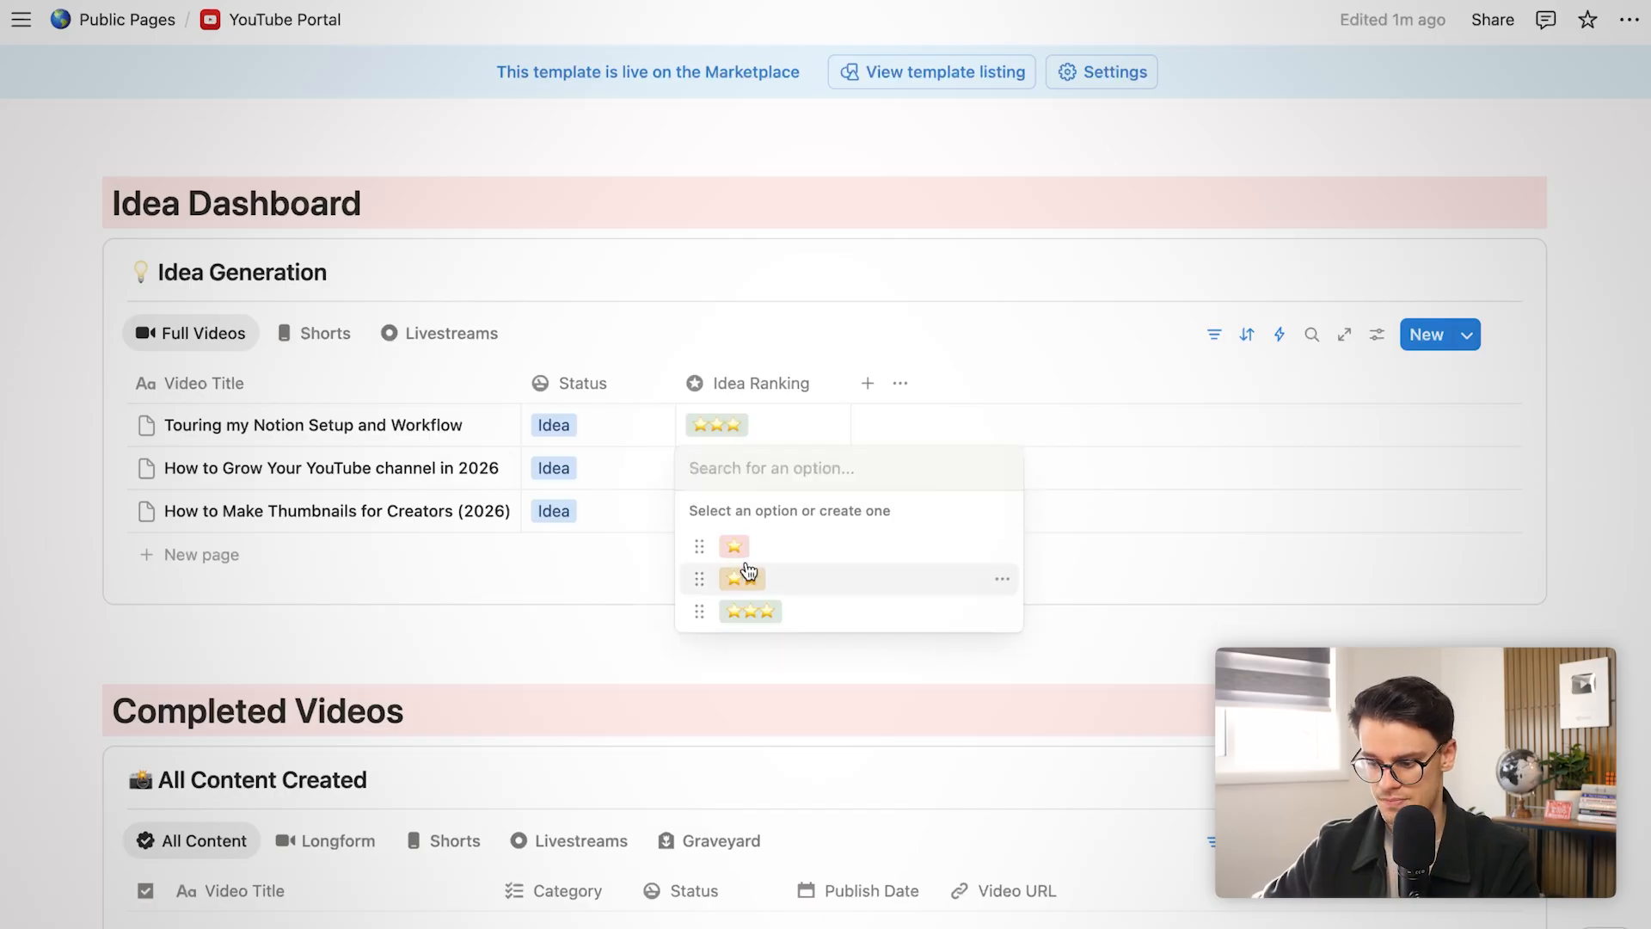
left_click(747, 565)
left_click(747, 511)
left_click(760, 652)
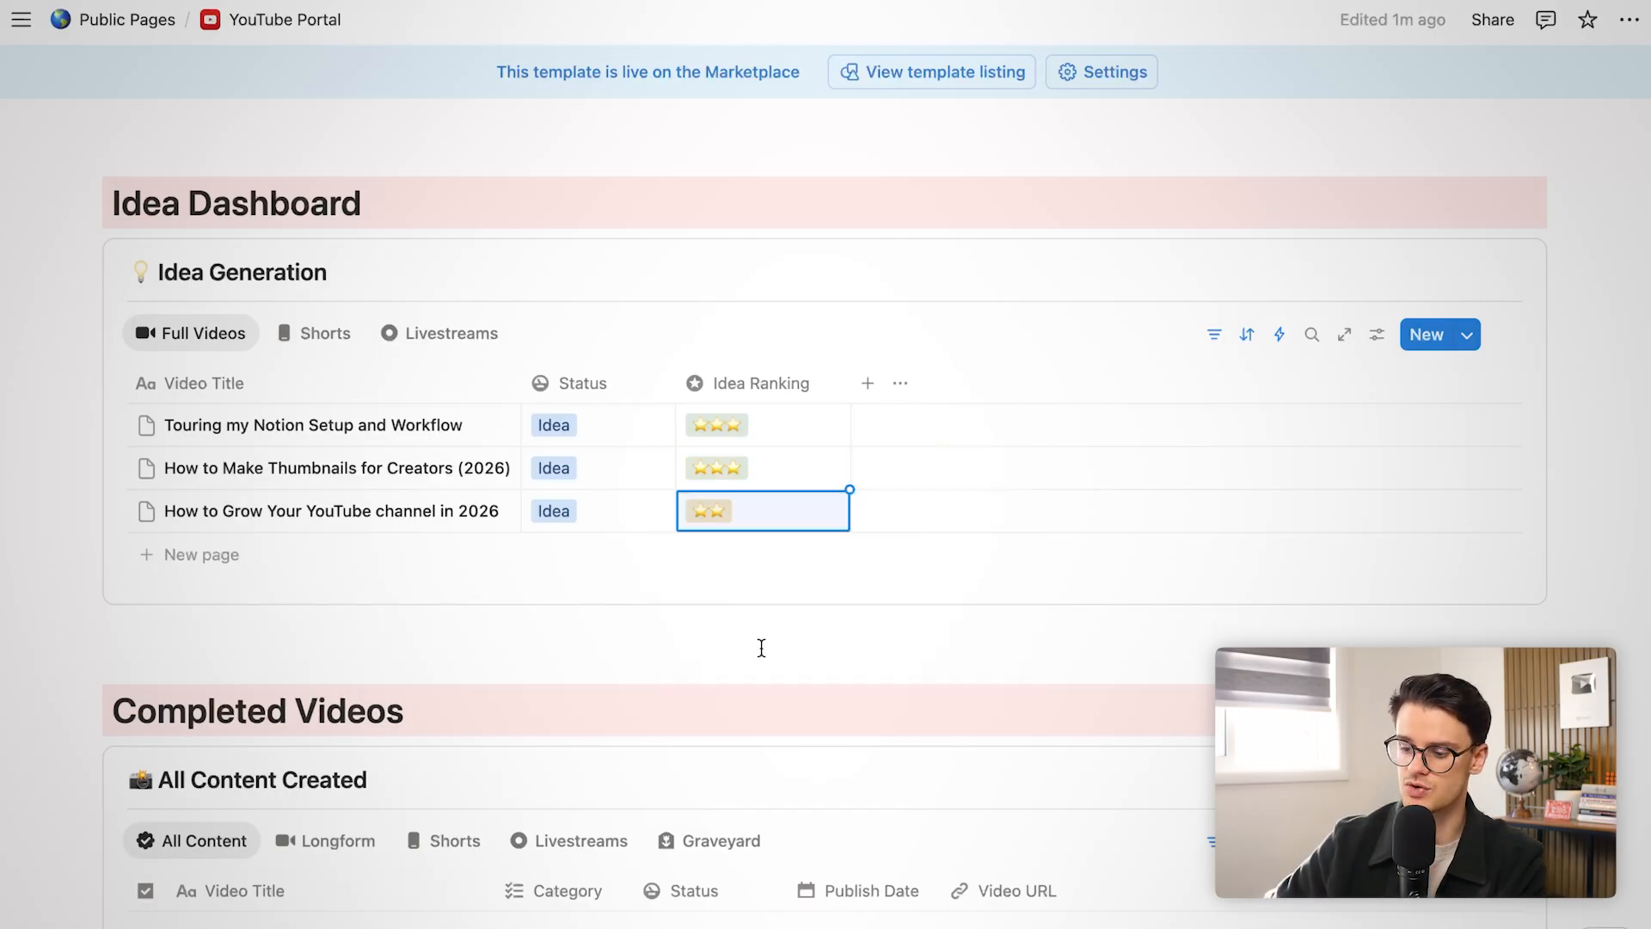
Preview the Shorts and Livestreams idea tables, then return to Full Videos
scroll(911, 446, "up", 3)
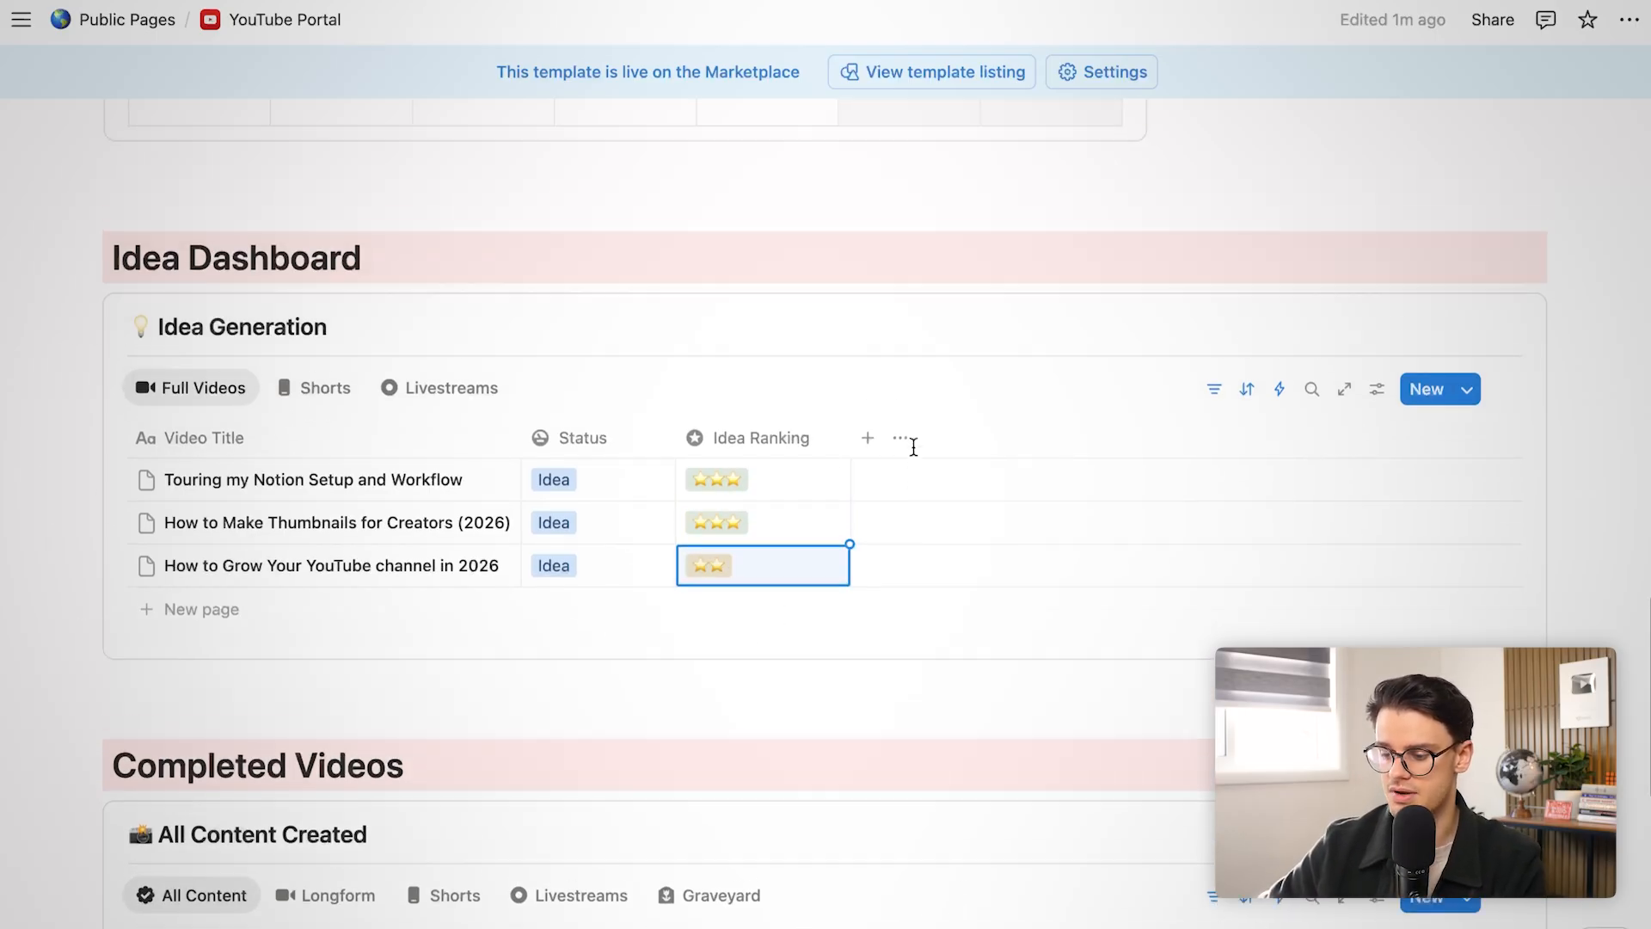
scroll(913, 446, "down", 1)
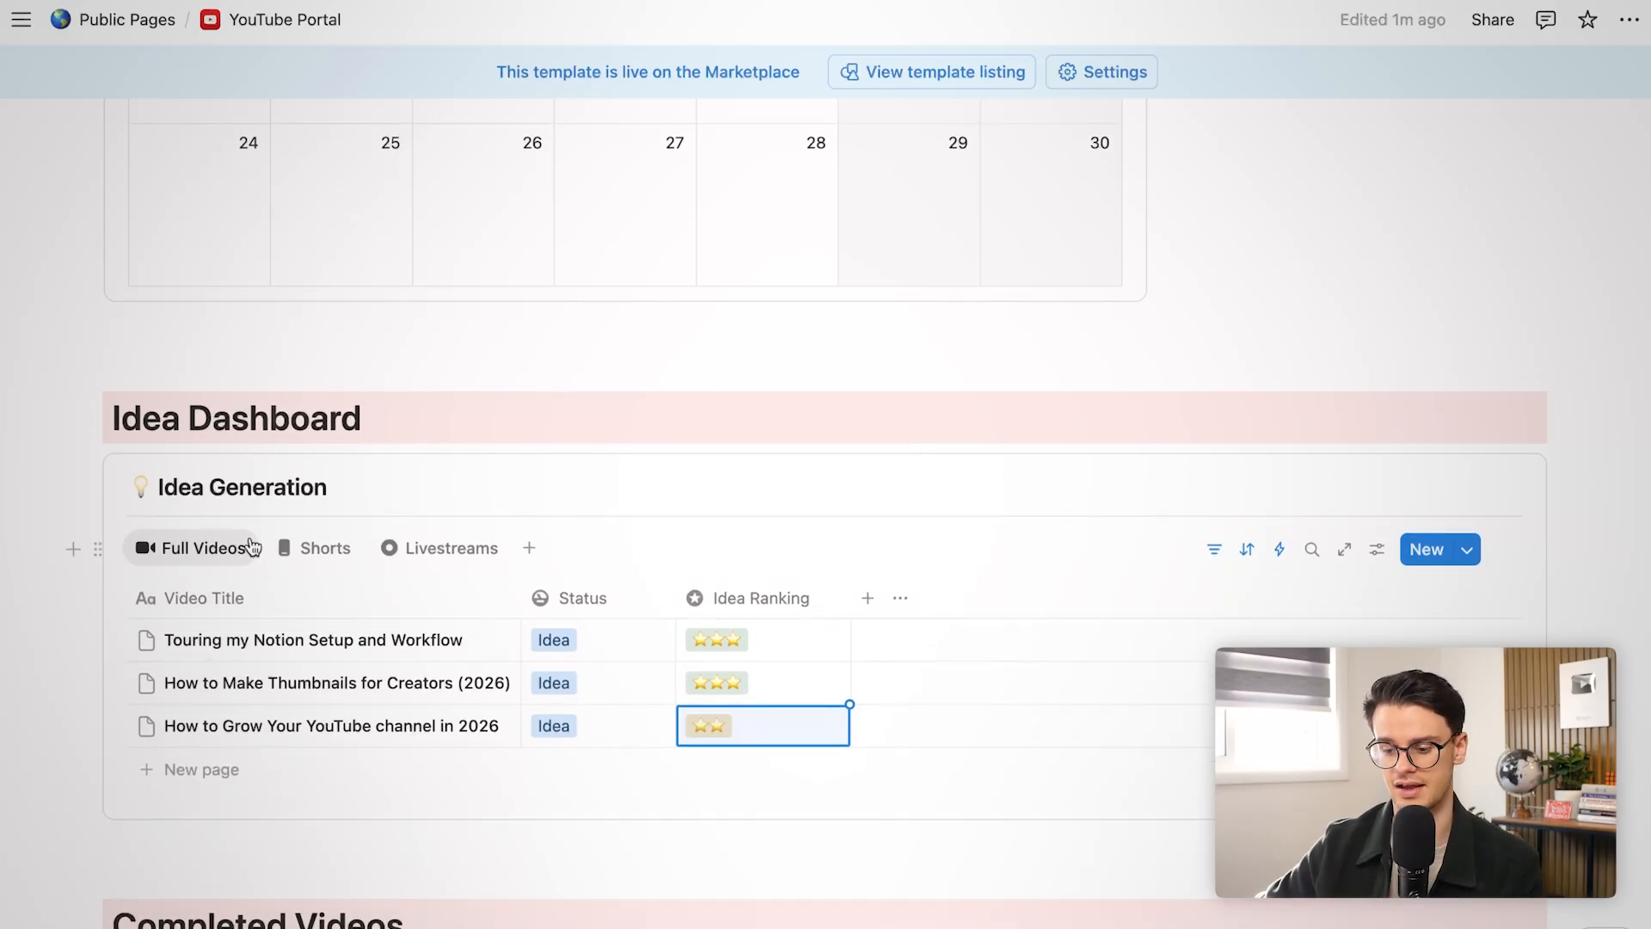
left_click(289, 552)
left_click(431, 554)
left_click(207, 549)
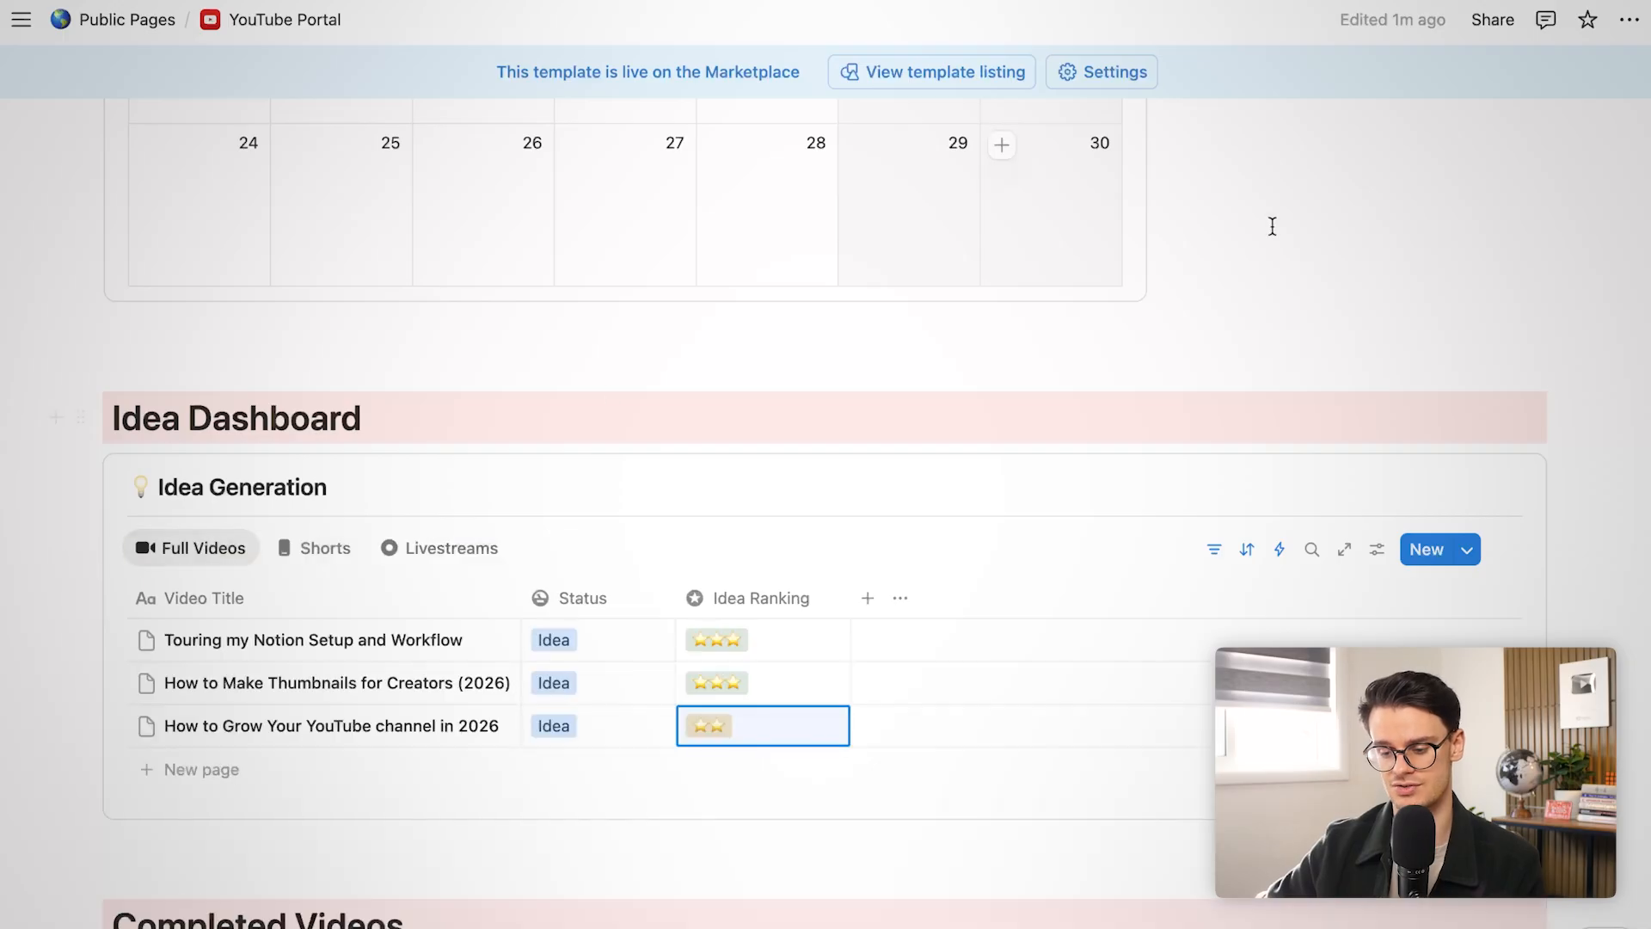
Schedule the thumbnails idea on Friday 21 November 2025 and open its page
scroll(1316, 221, "up", 10)
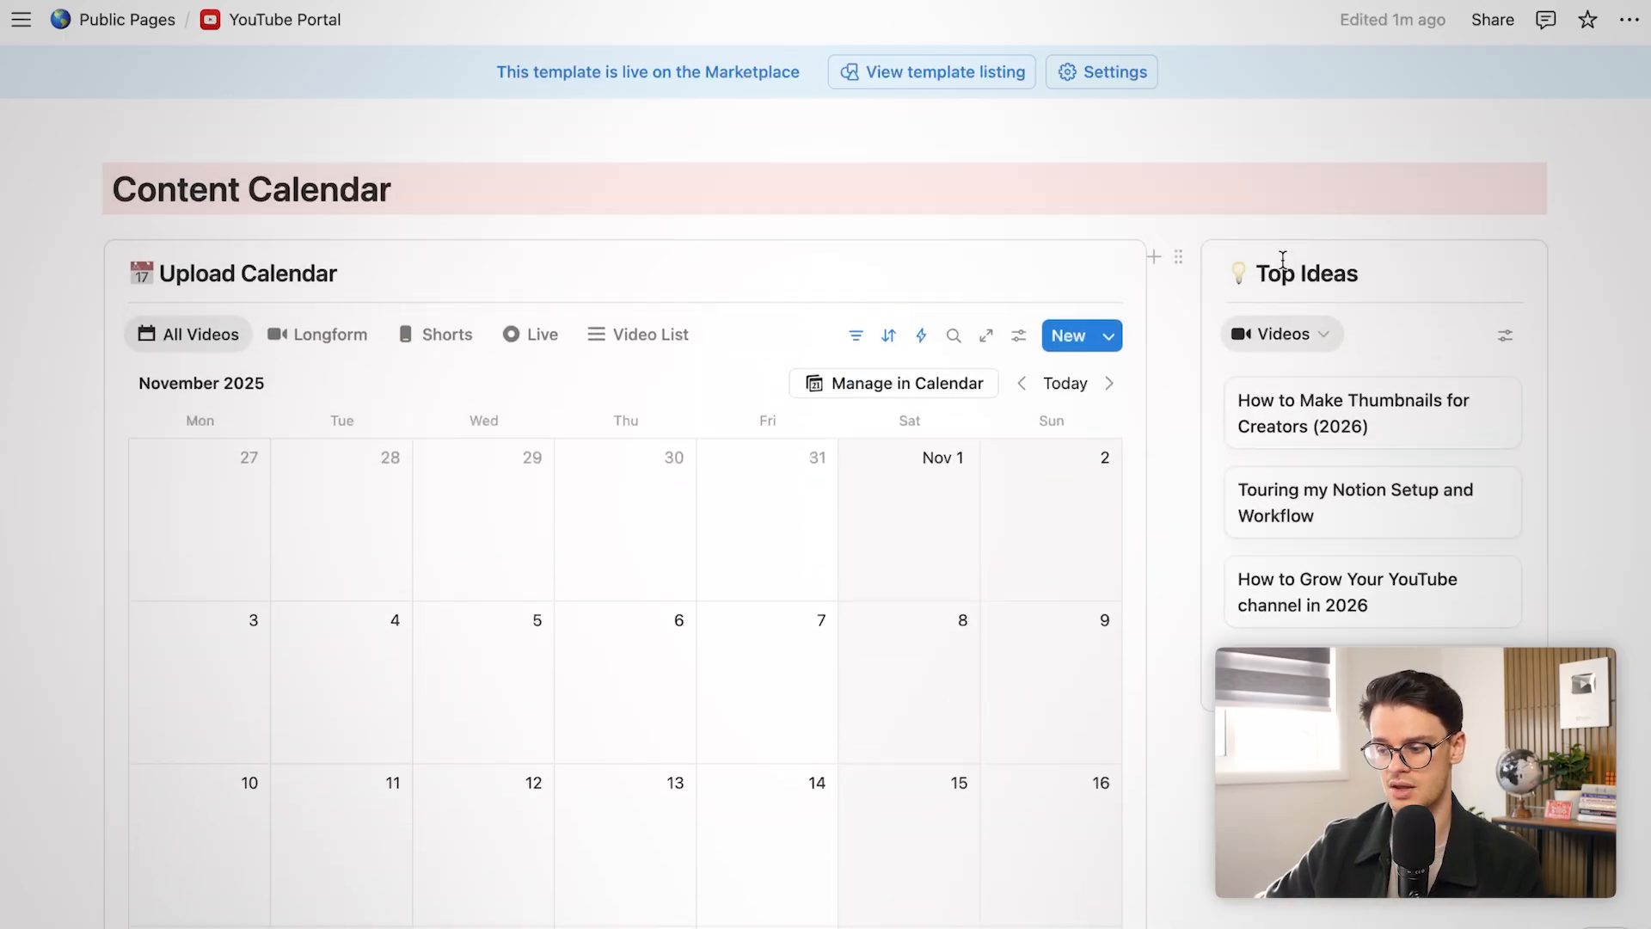
left_click_drag(1263, 273, 1393, 272)
left_click(1393, 271)
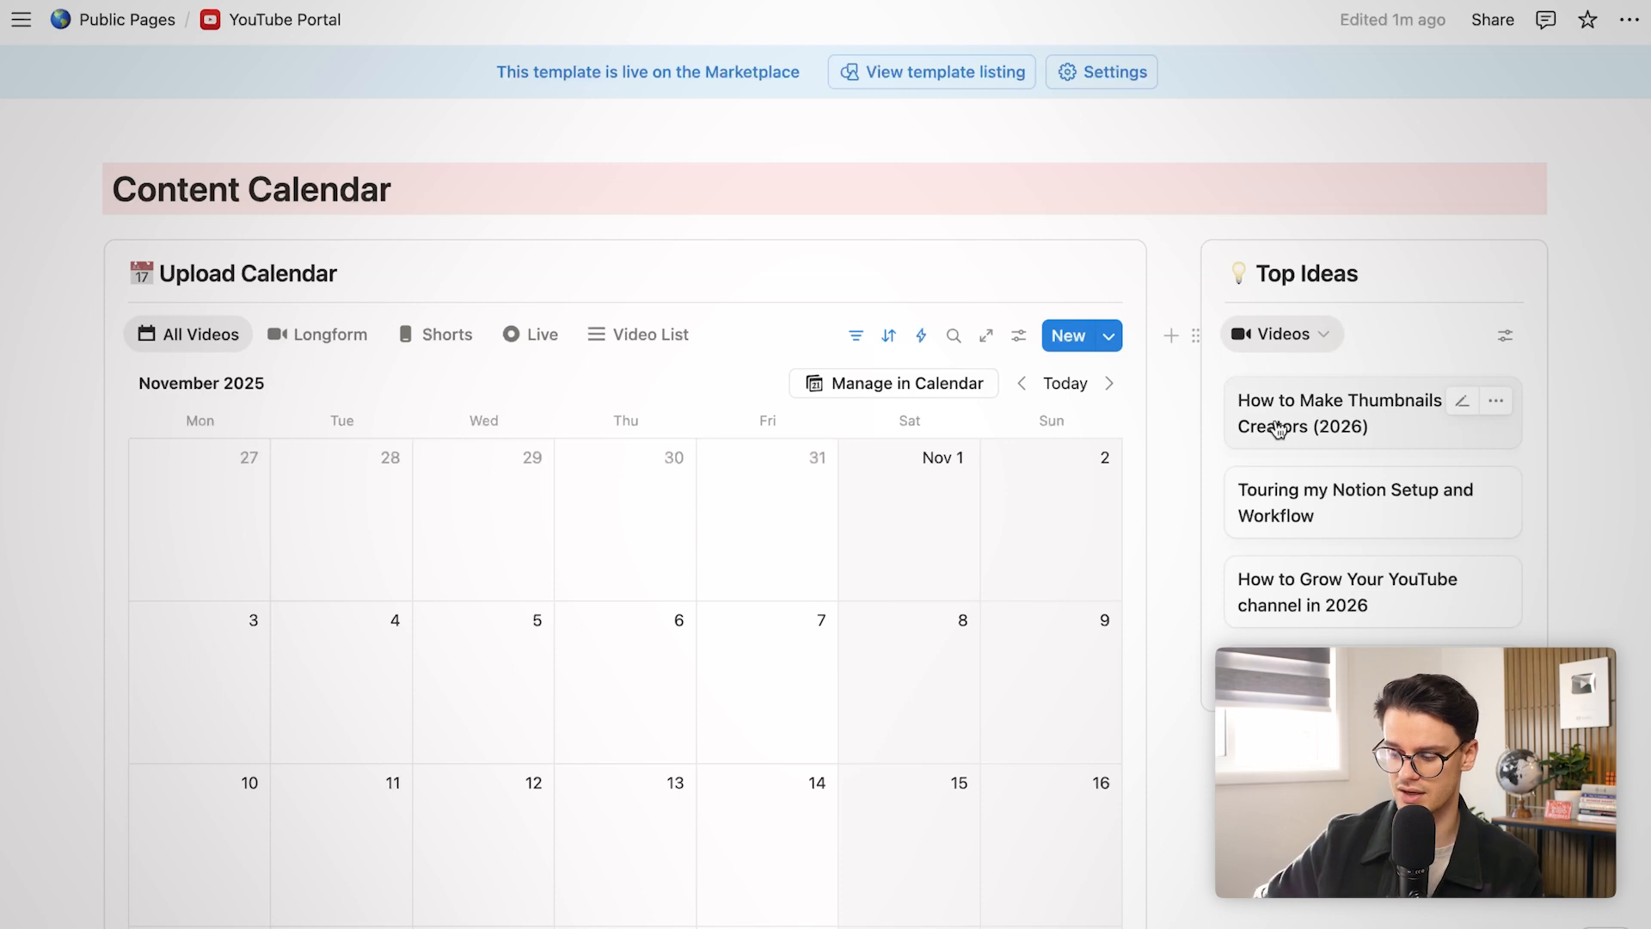
left_click_drag(1251, 438, 784, 925)
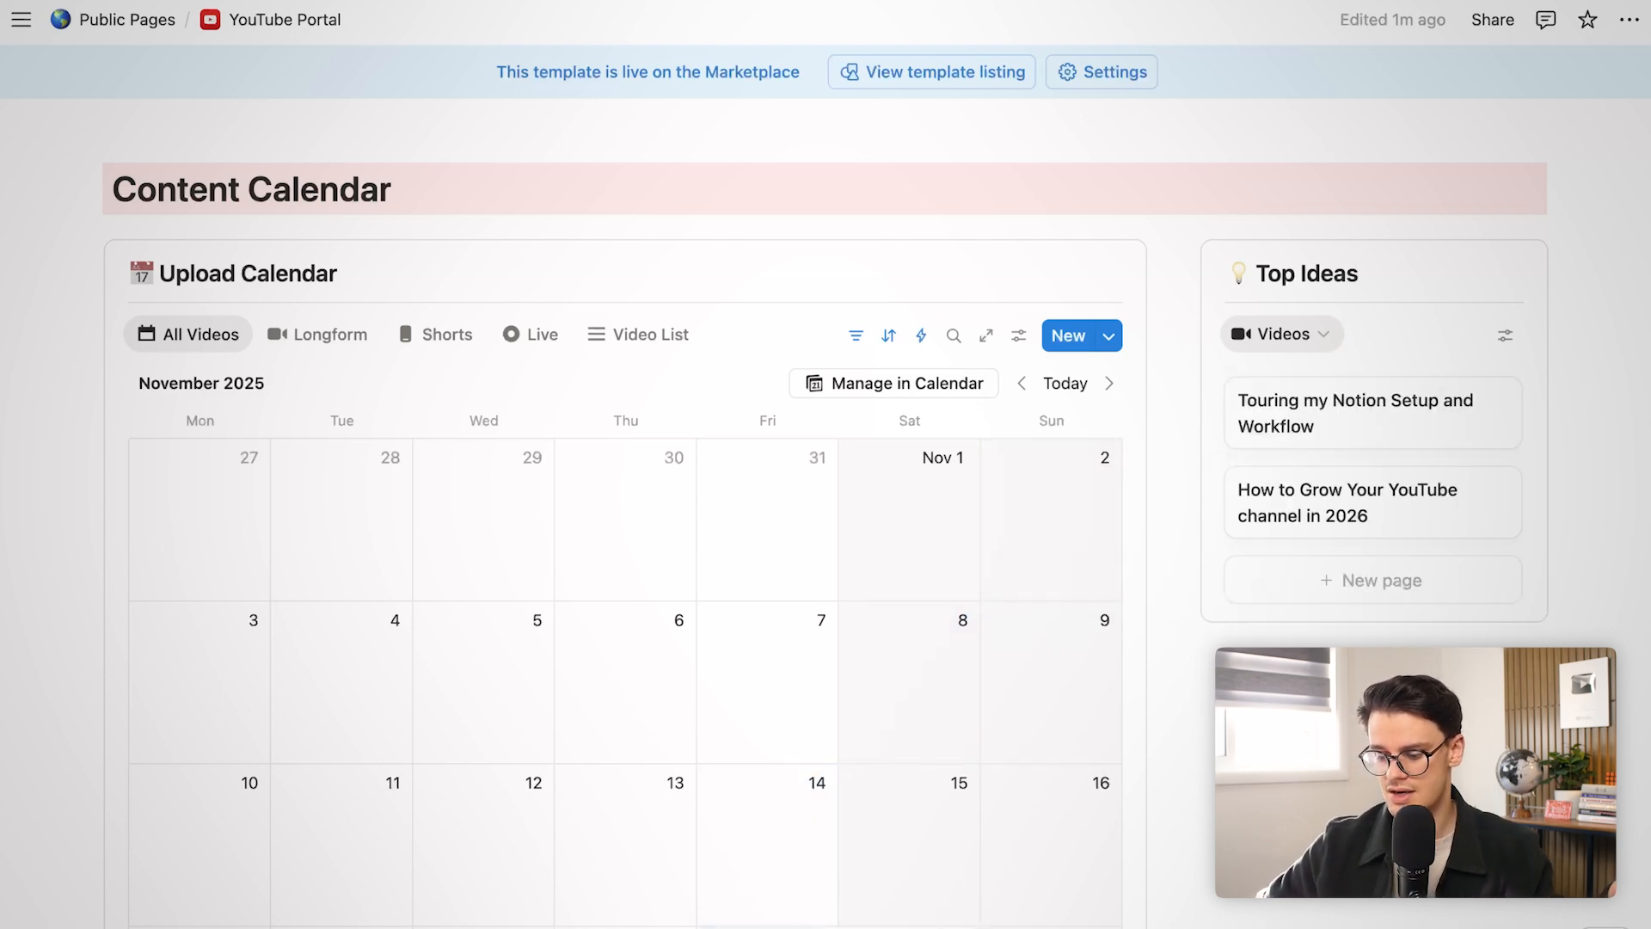
scroll(774, 774, "down", 3)
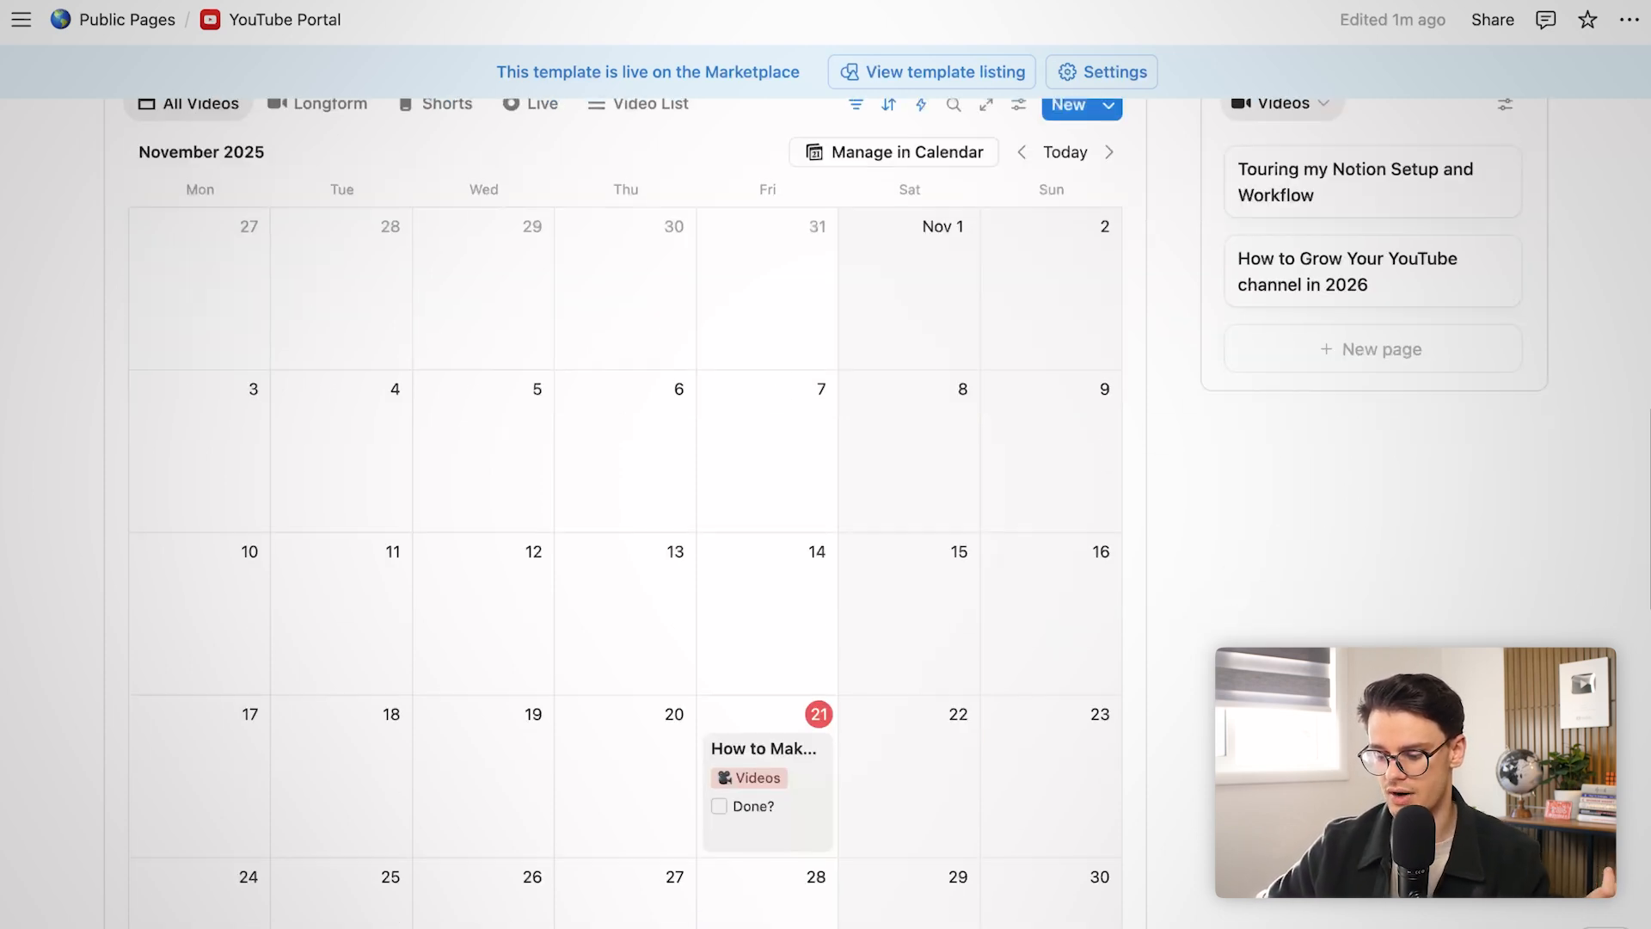
left_click(800, 800)
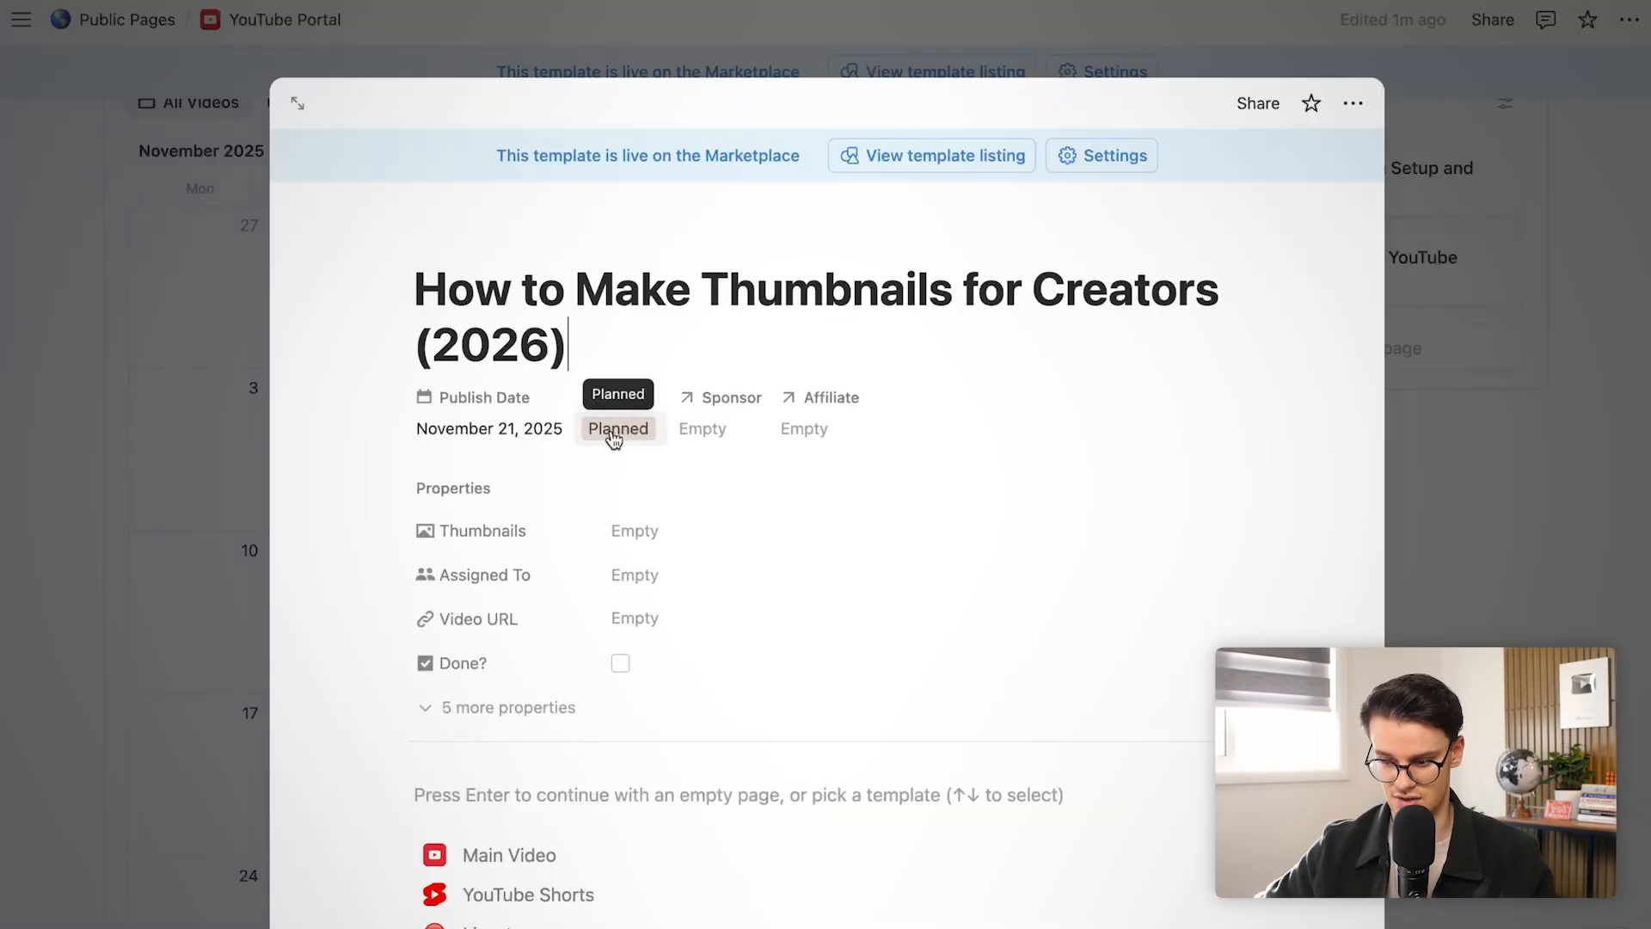
Keep the video's status at Planned and apply the Main Video template outline
left_click(611, 430)
key("Escape")
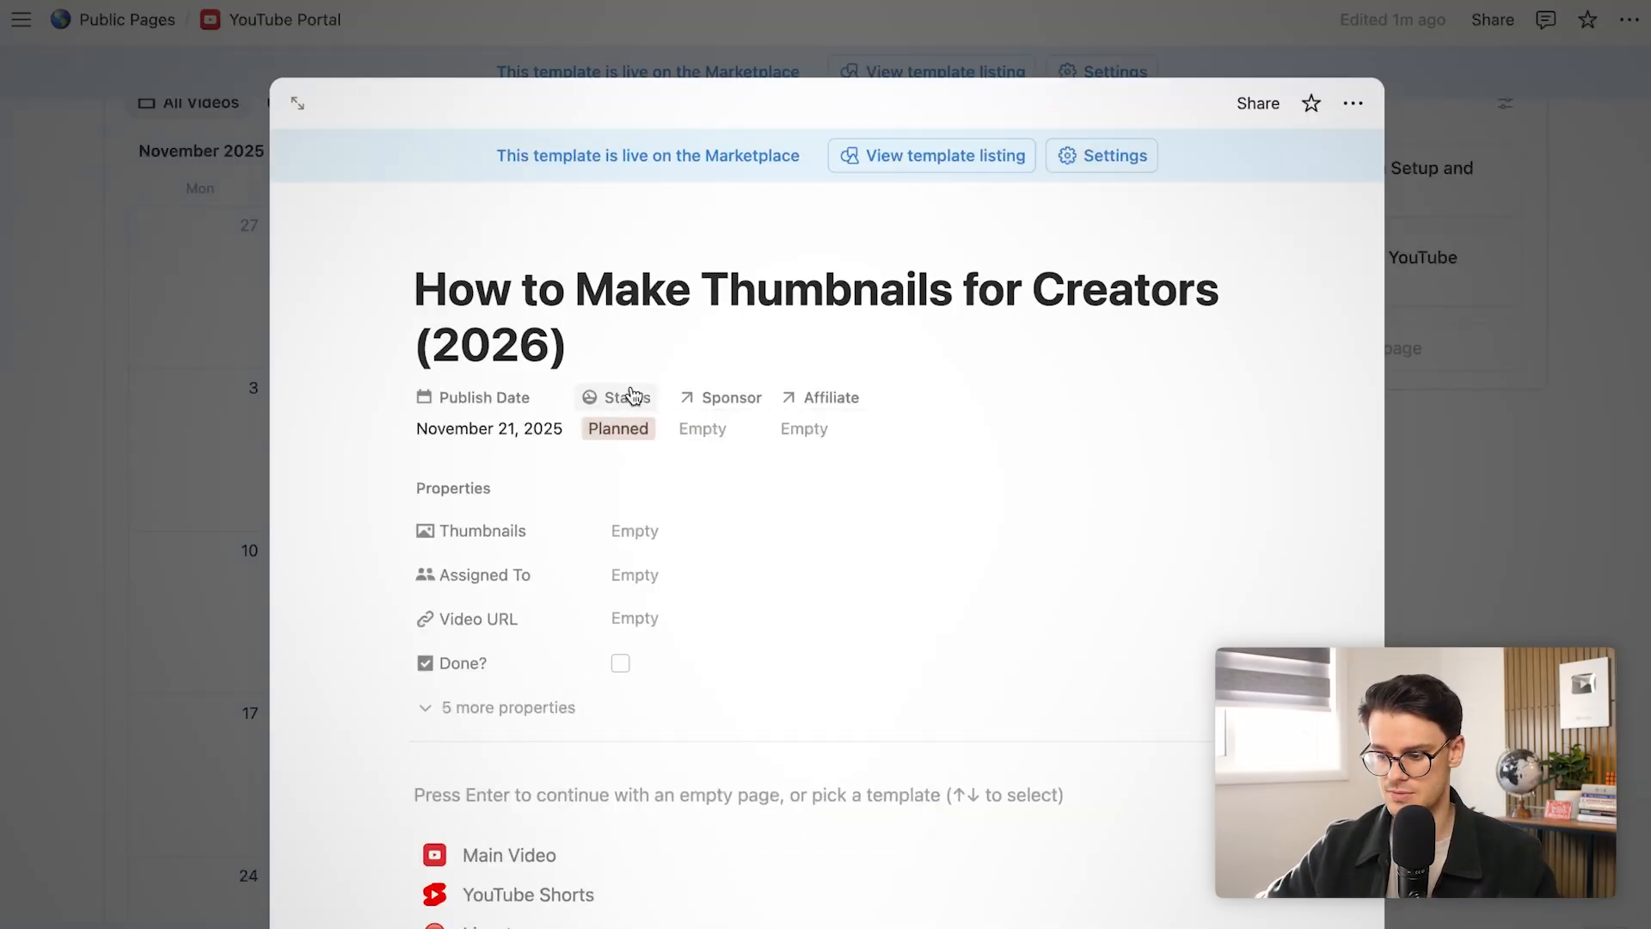
scroll(579, 835, "down", 3)
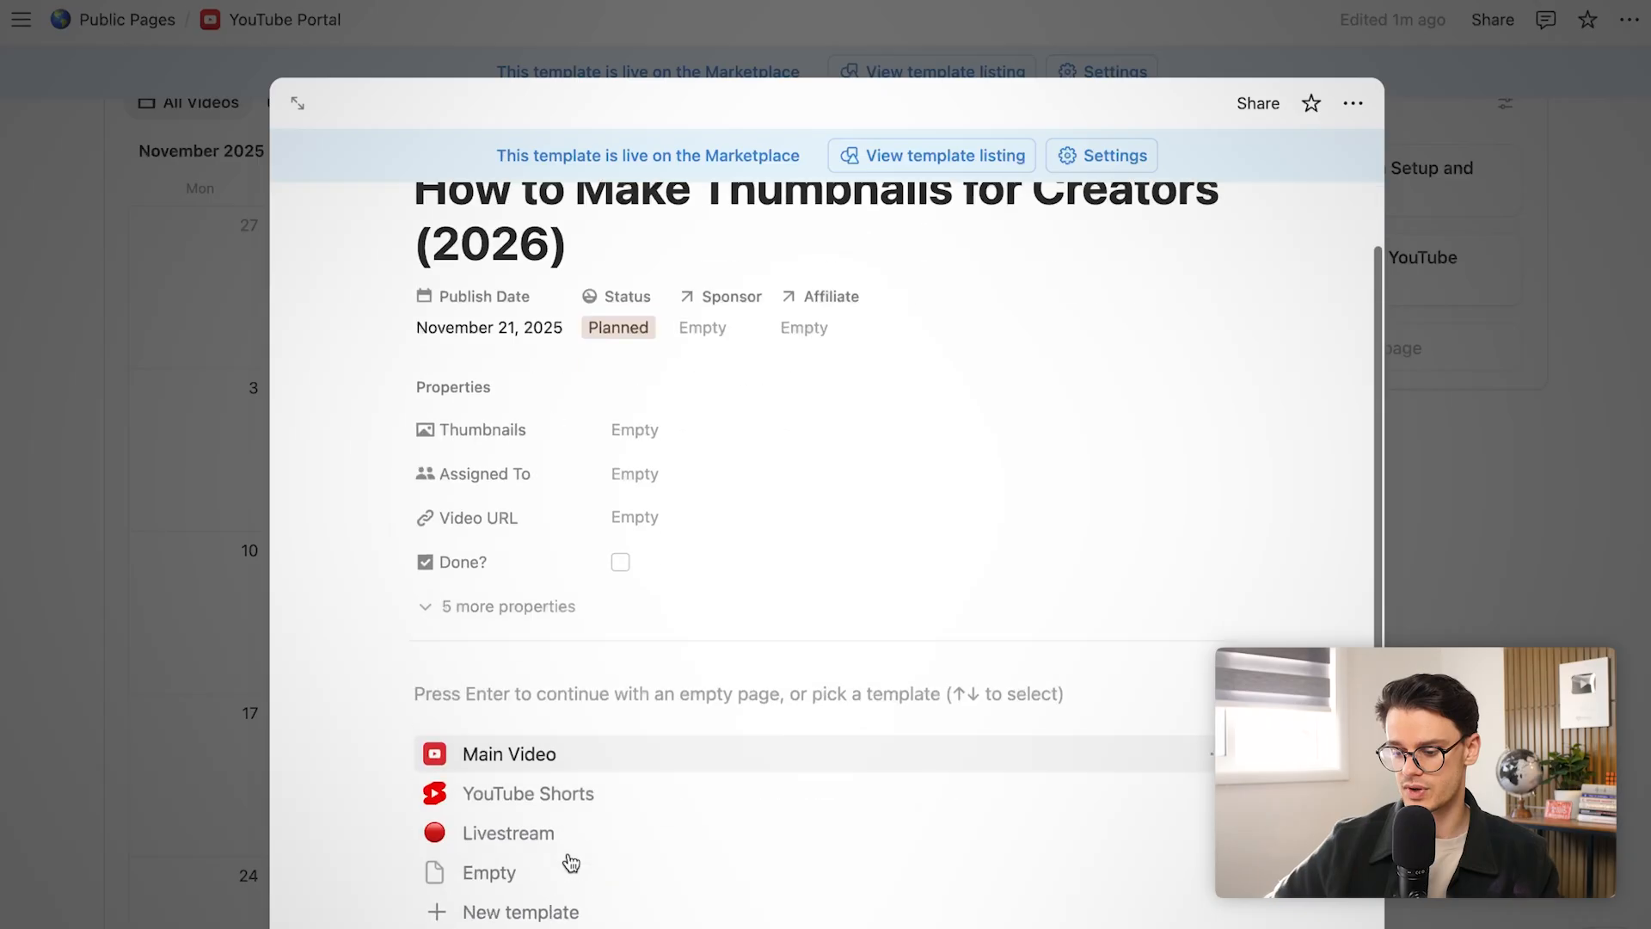
left_click(504, 605)
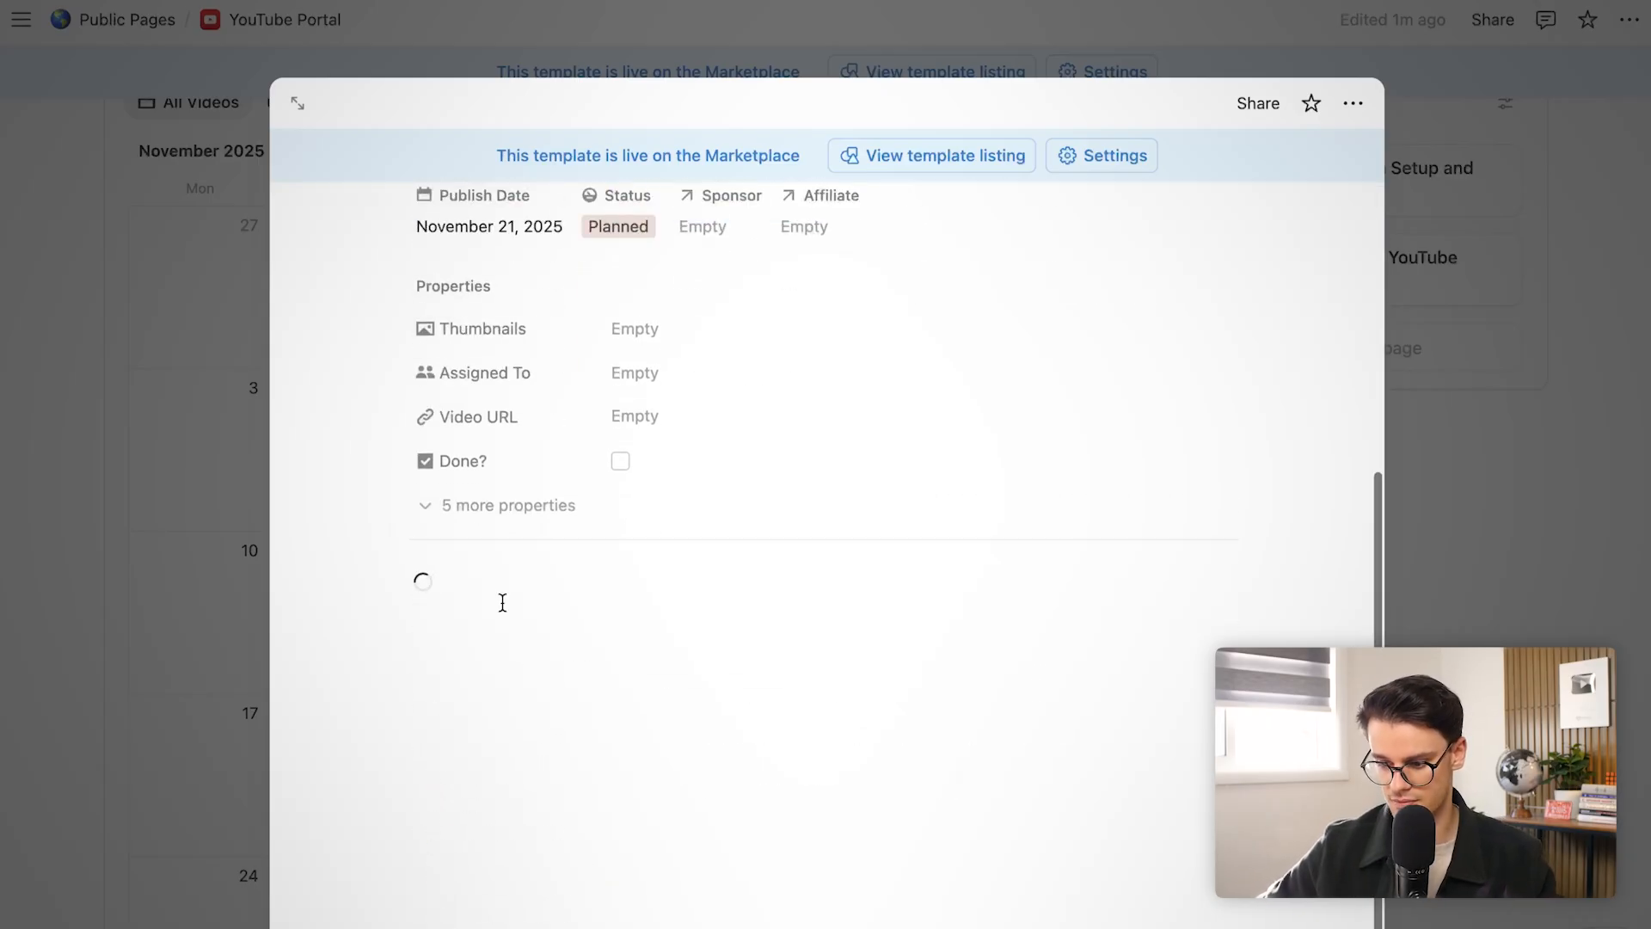
scroll(503, 602, "down", 5)
scroll(503, 602, "down", 10)
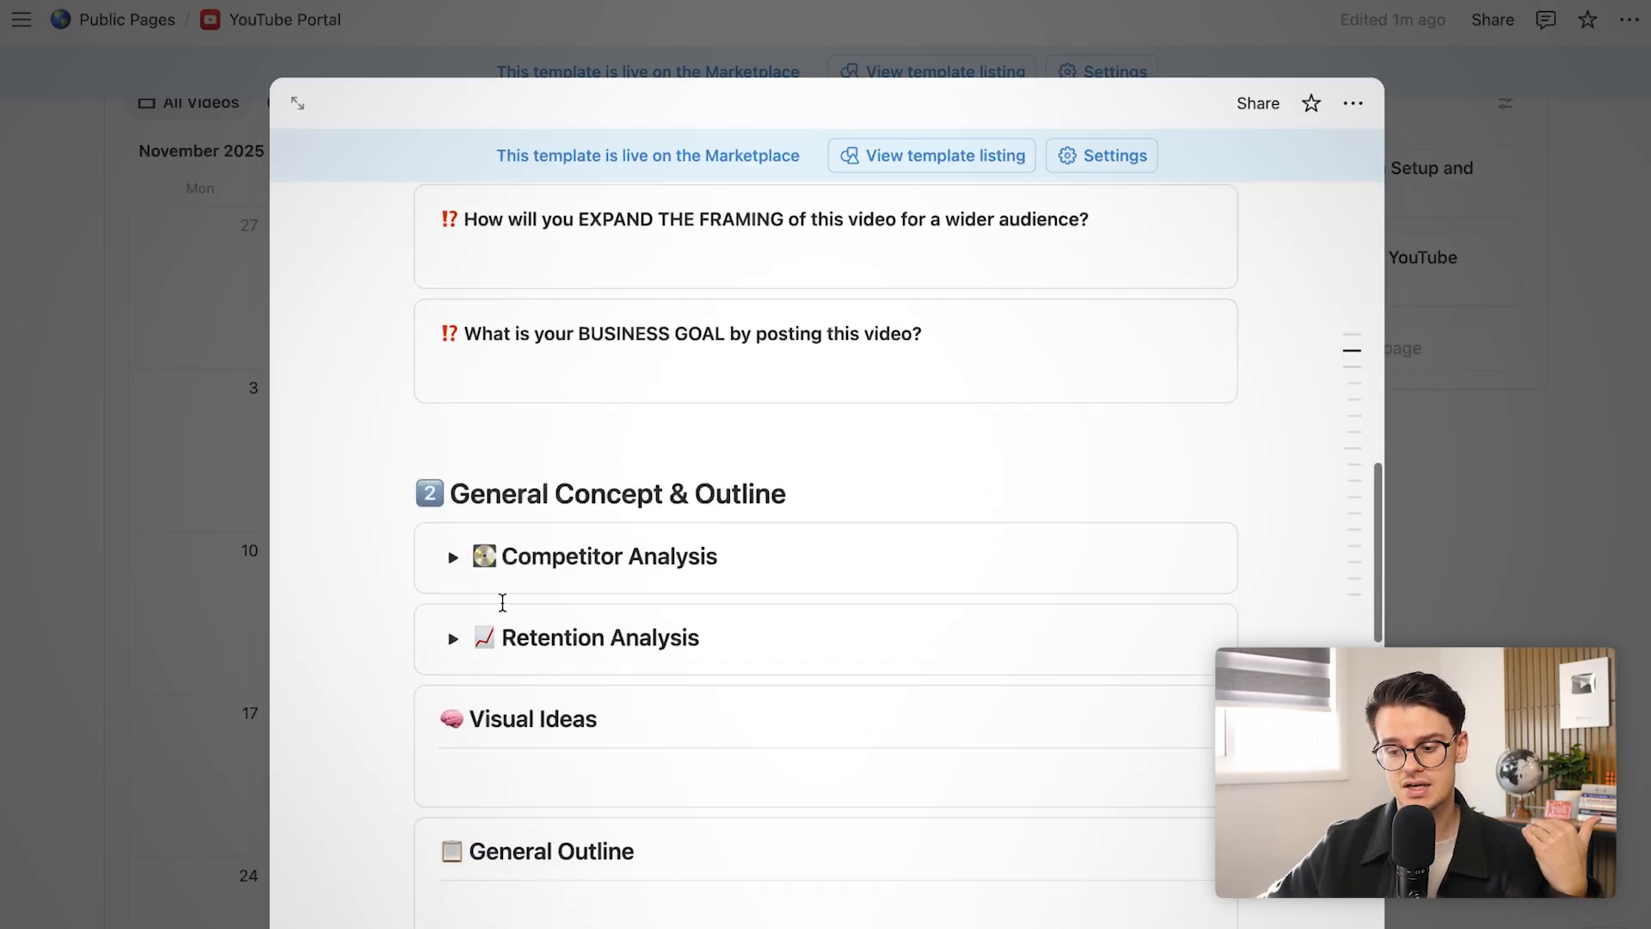
scroll(503, 602, "down", 10)
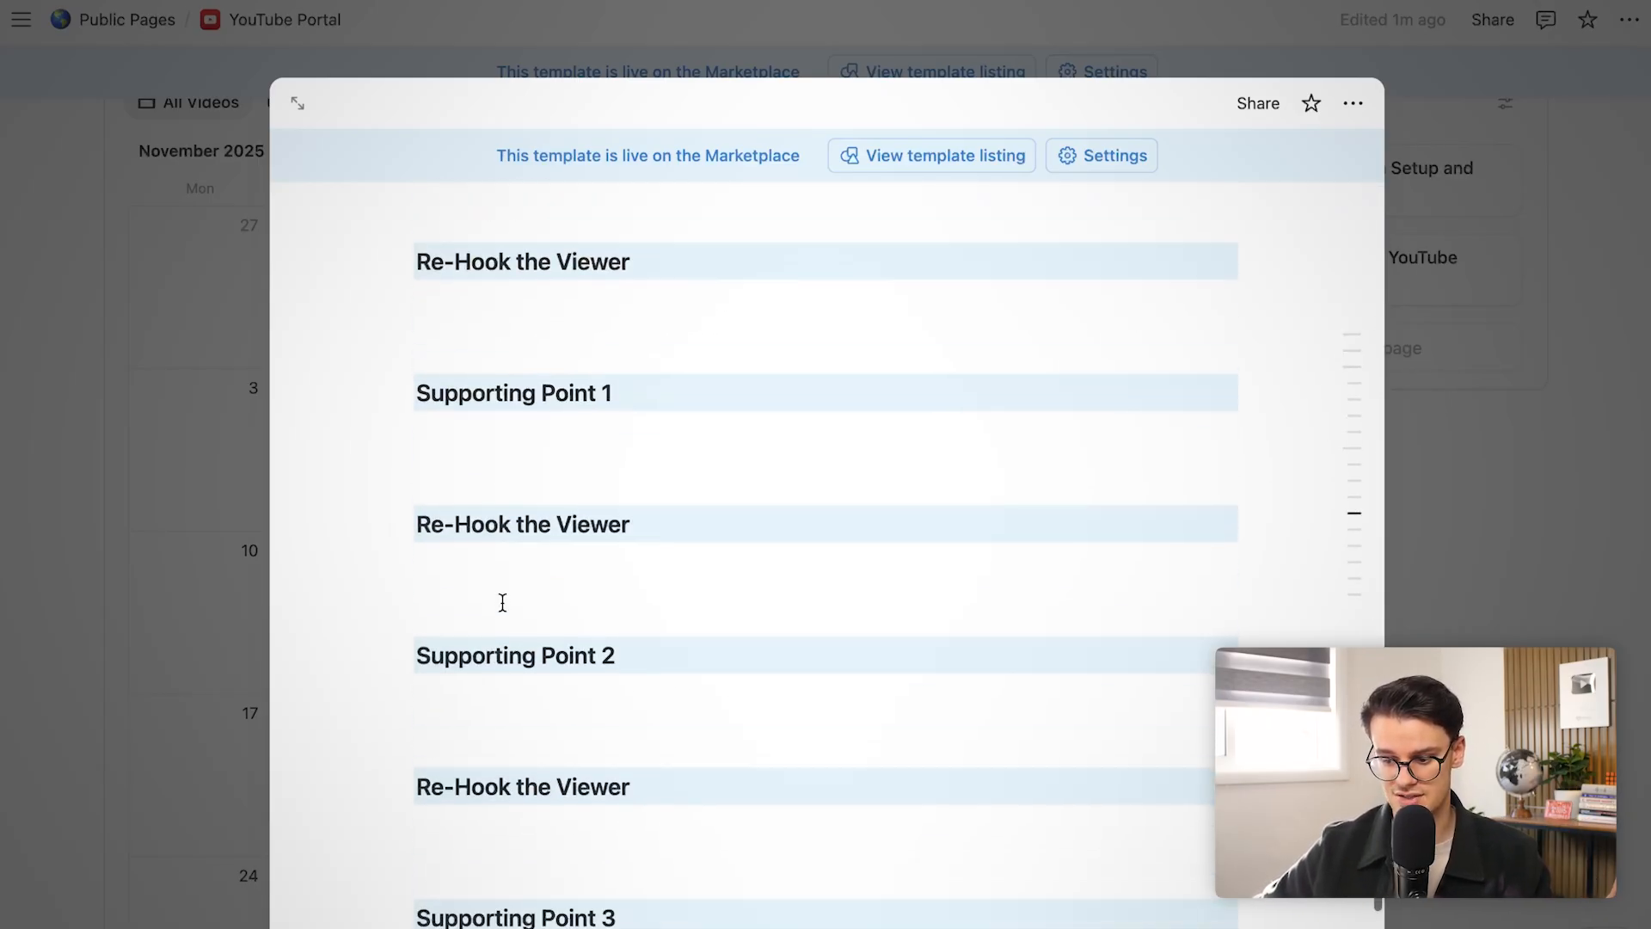
scroll(503, 602, "up", 20)
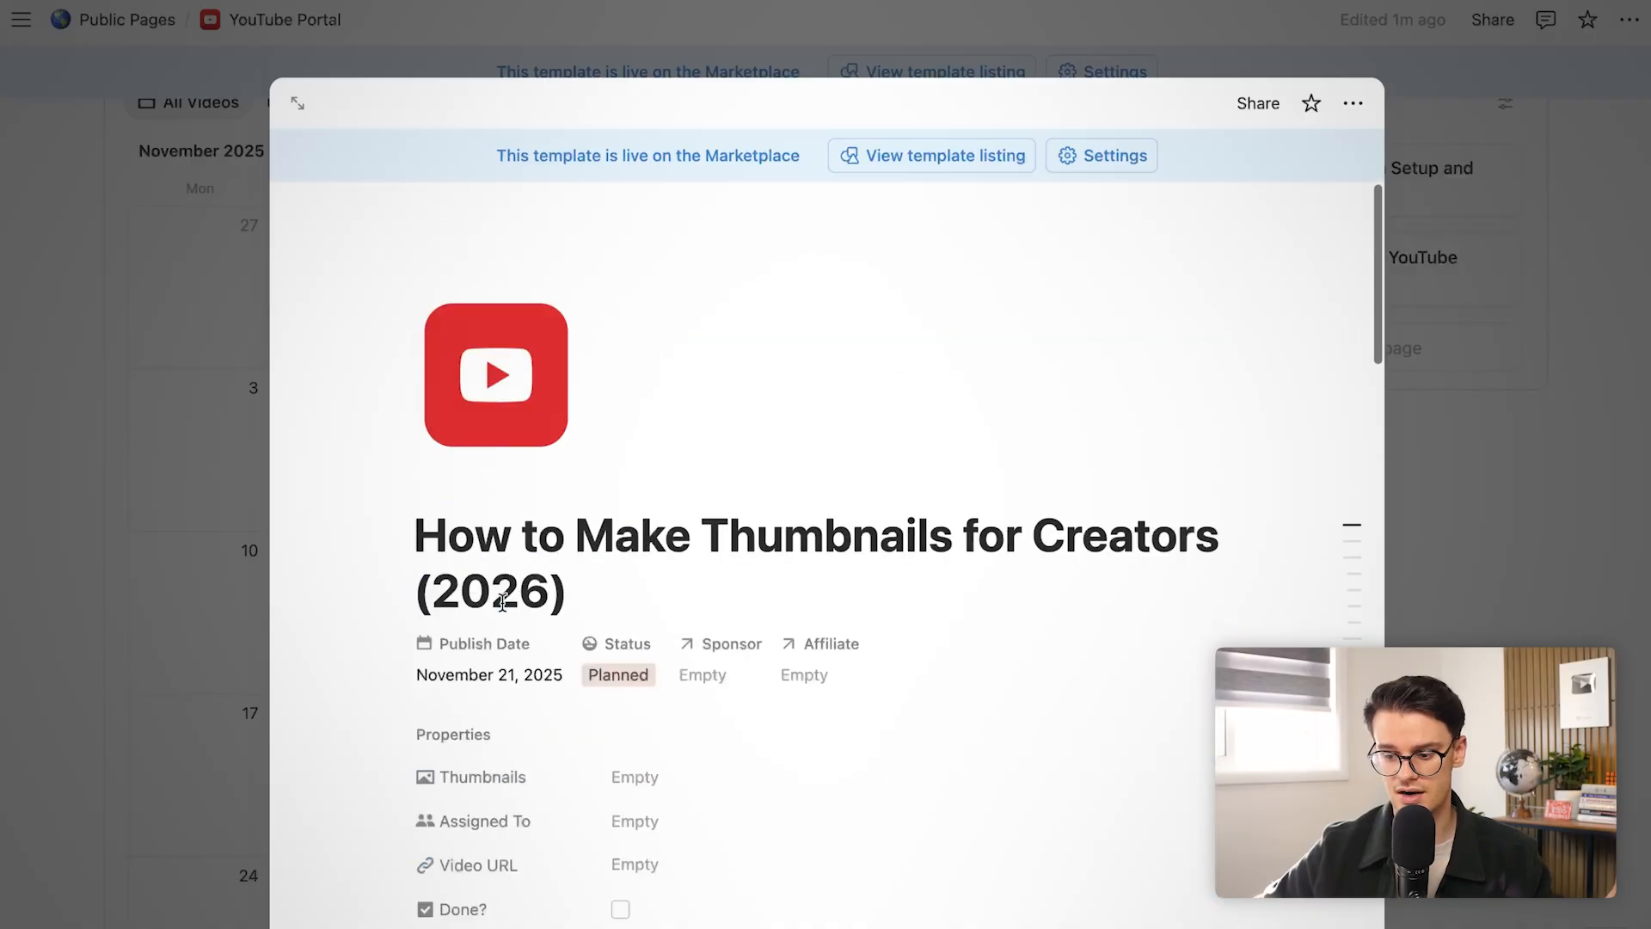
Recheck the status, leaving it Planned, and close the page back to the November calendar
left_click(617, 676)
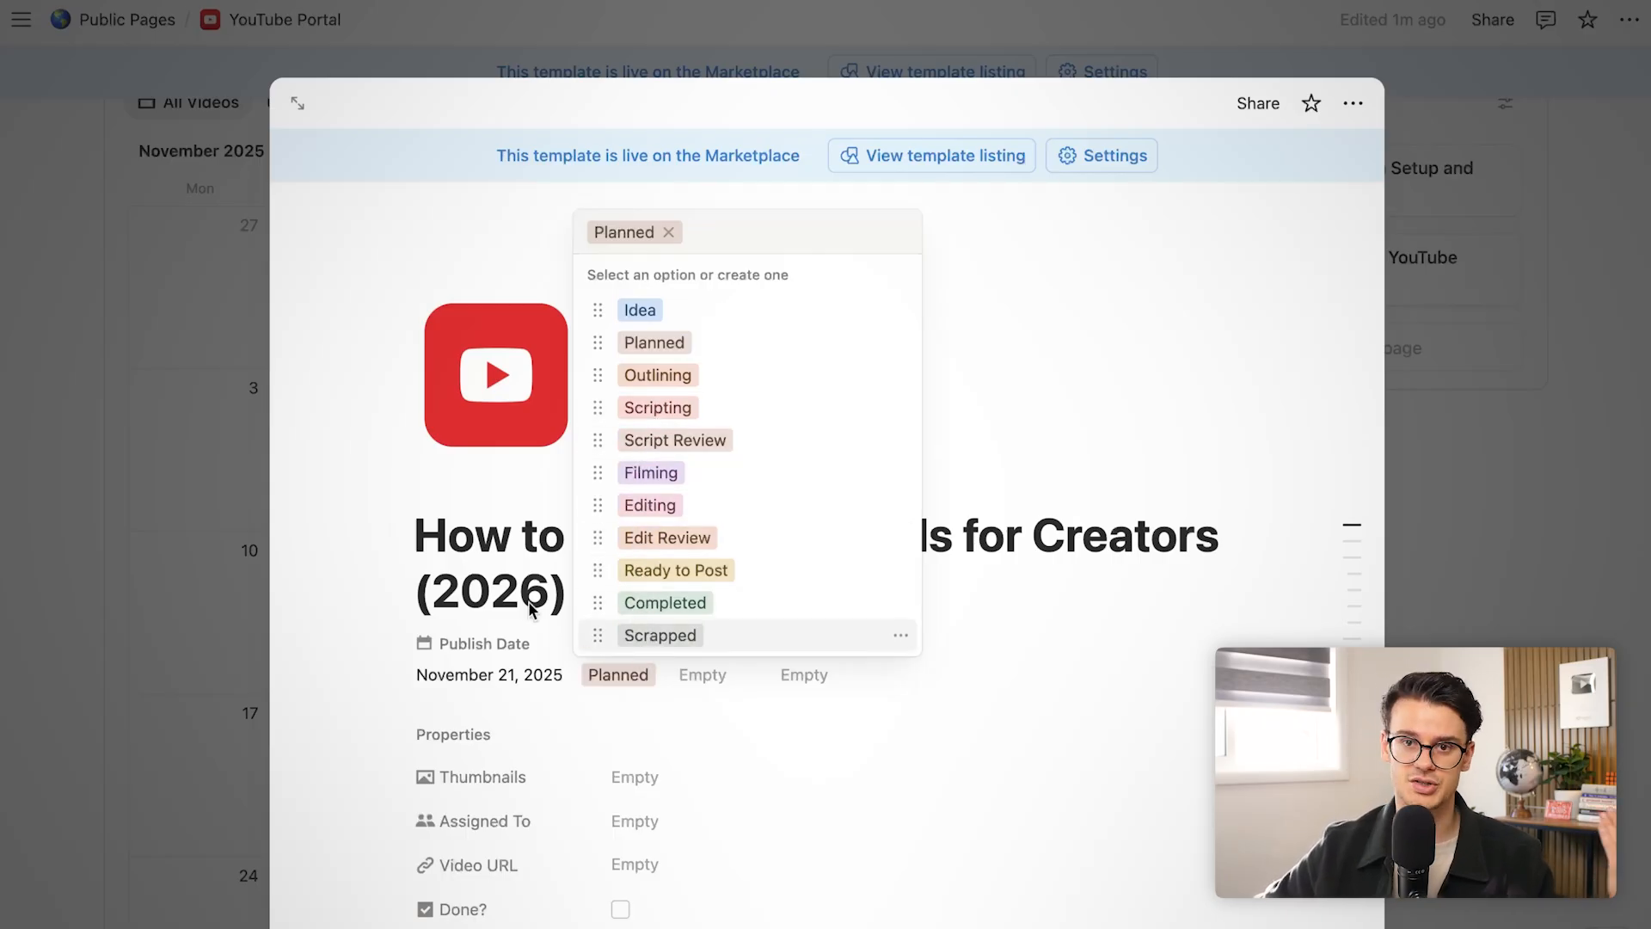
left_click(456, 578)
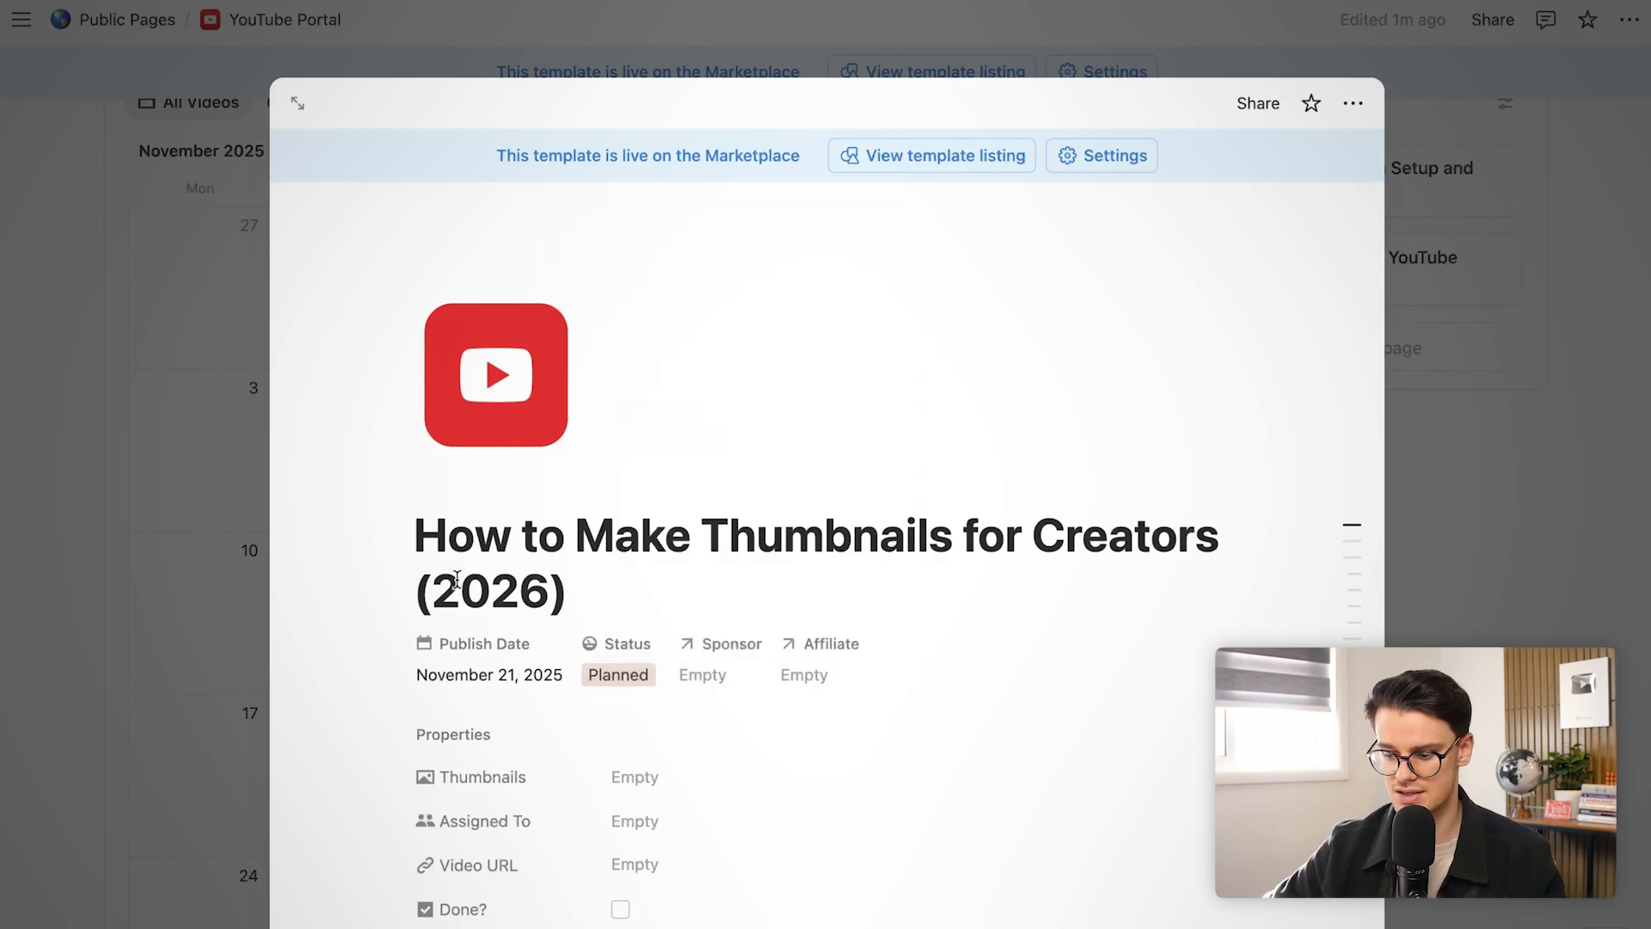
scroll(653, 737, "down", 2)
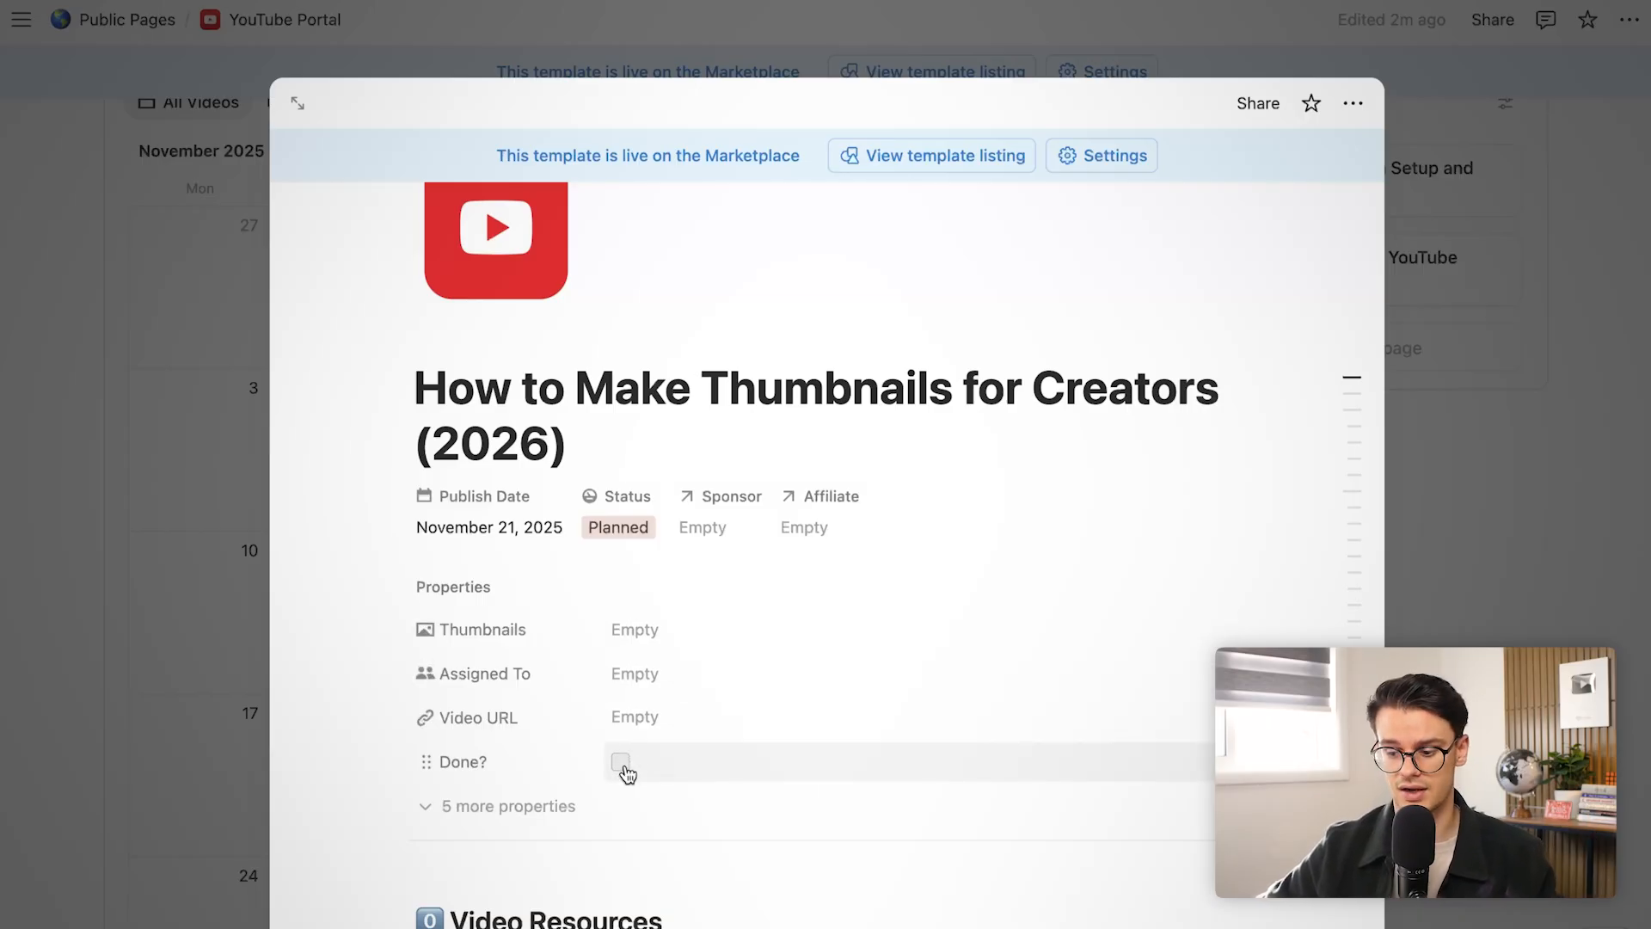
left_click(233, 548)
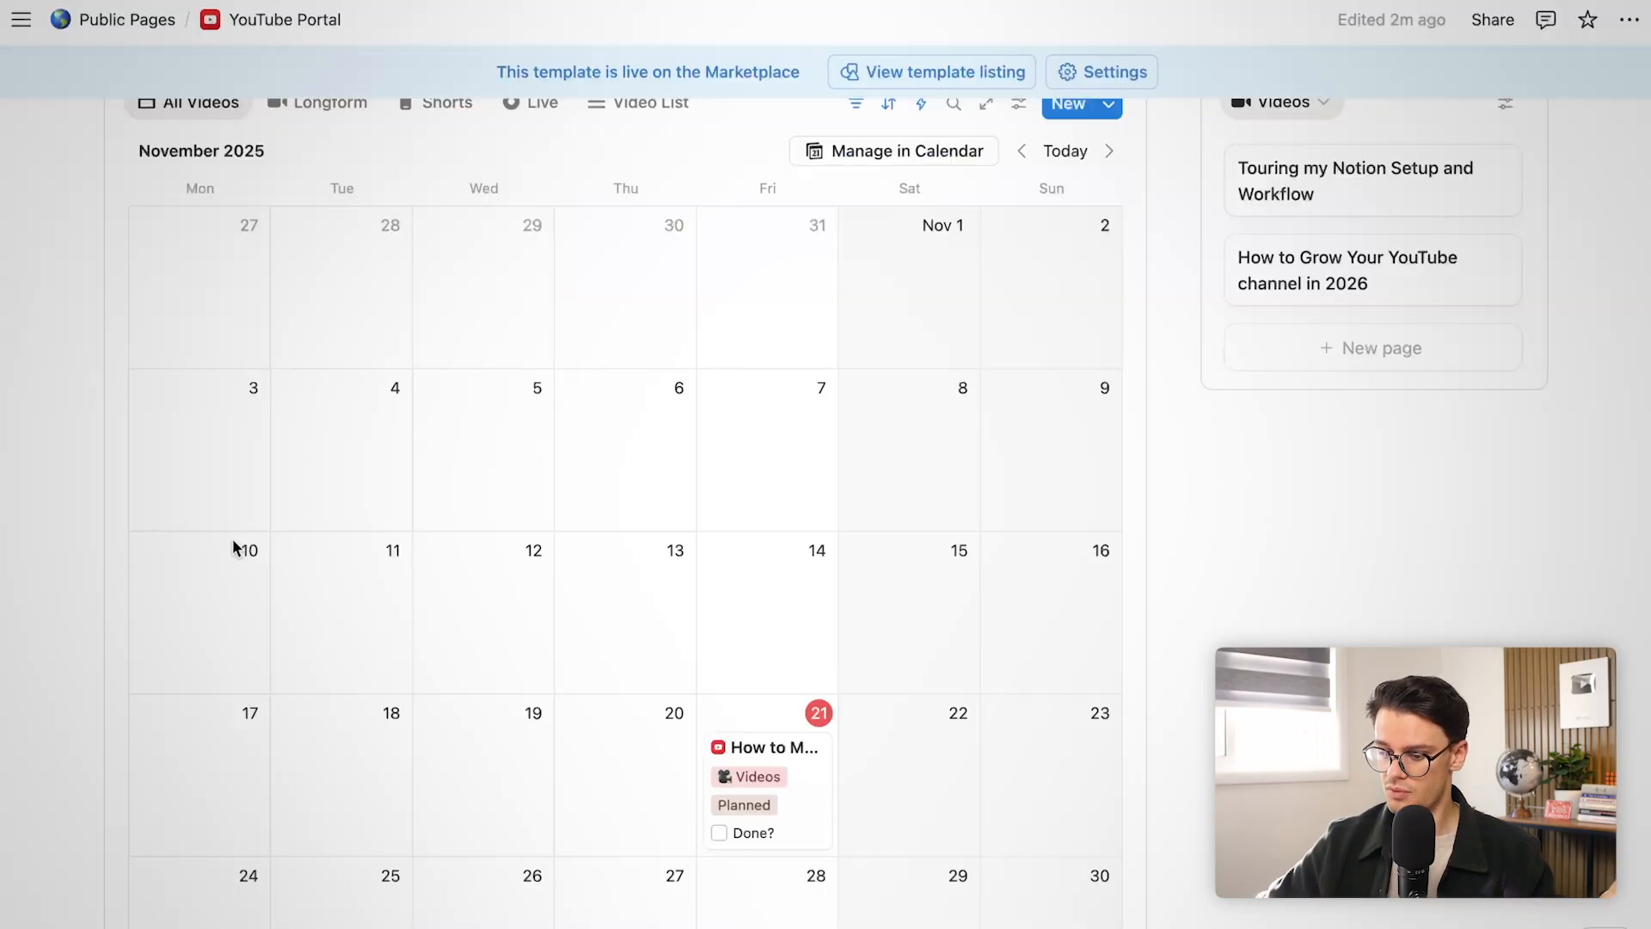
Move the thumbnails video from Planned to Outlining in the Current Queue
scroll(1034, 578, "up", 15)
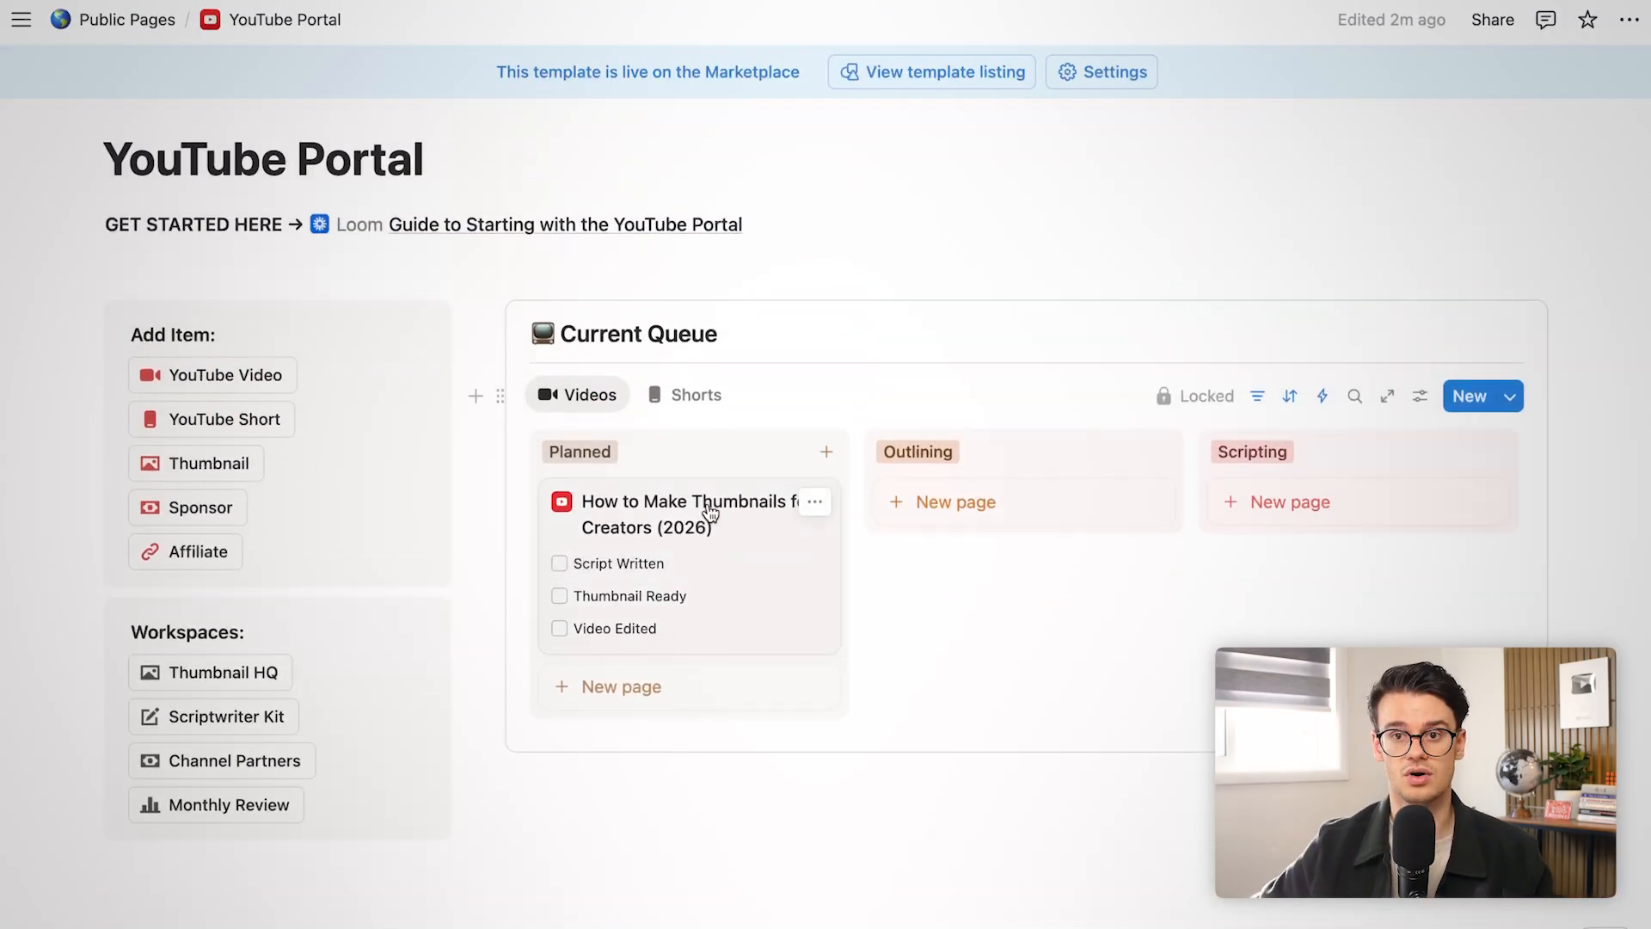
scroll(578, 503, "up", 3)
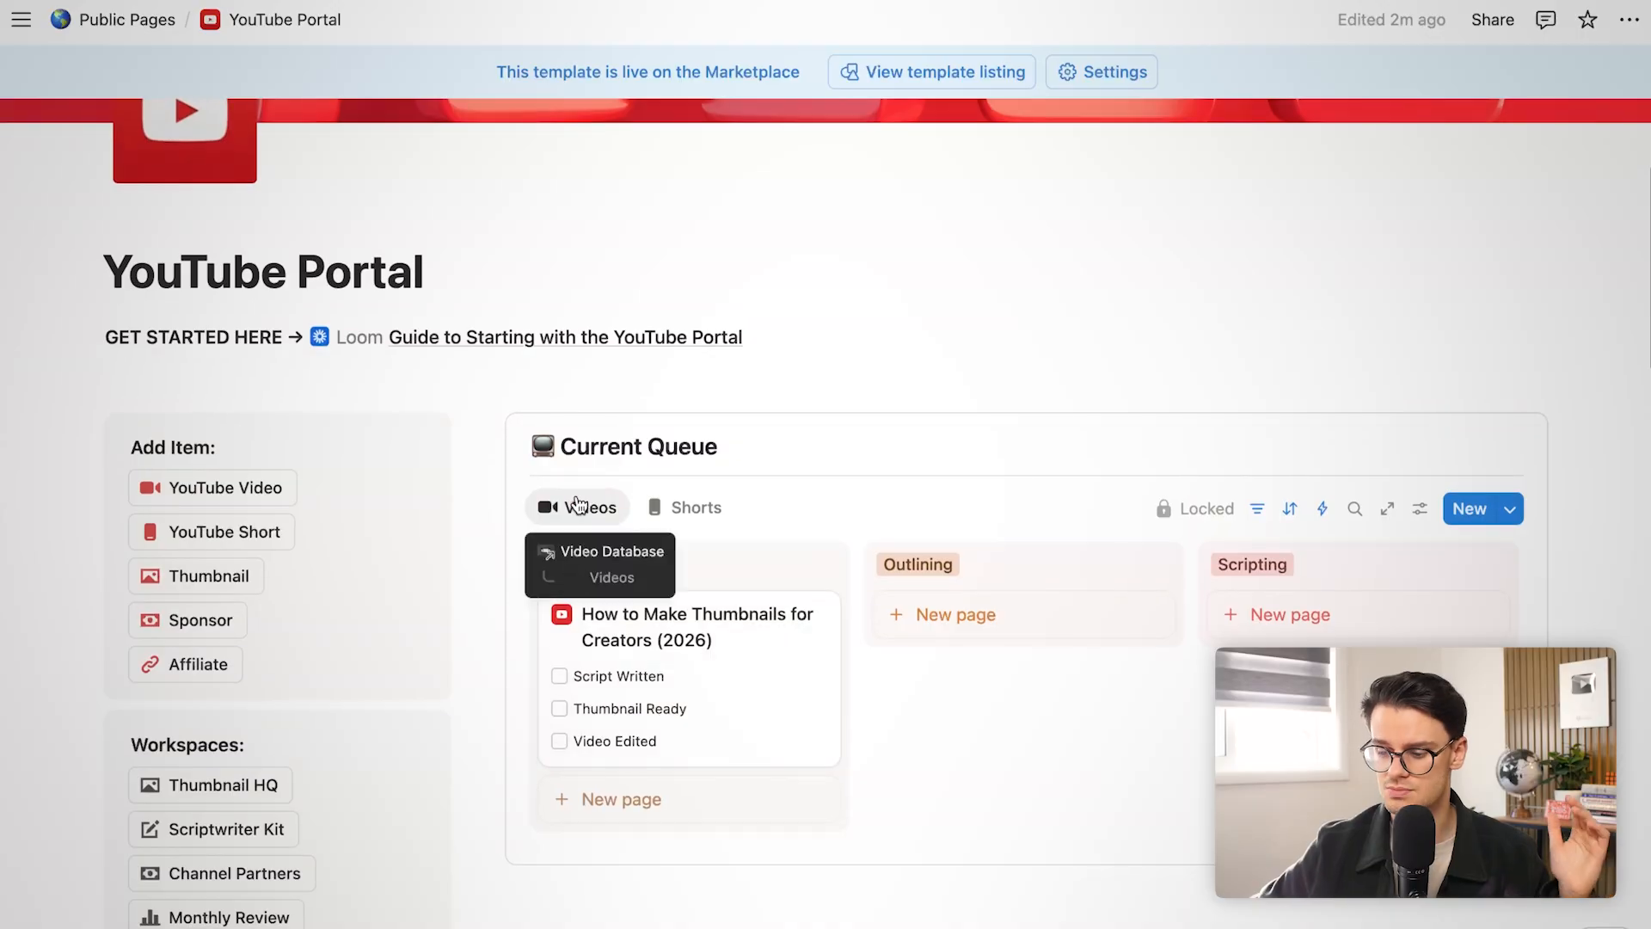
left_click_drag(612, 645, 1023, 615)
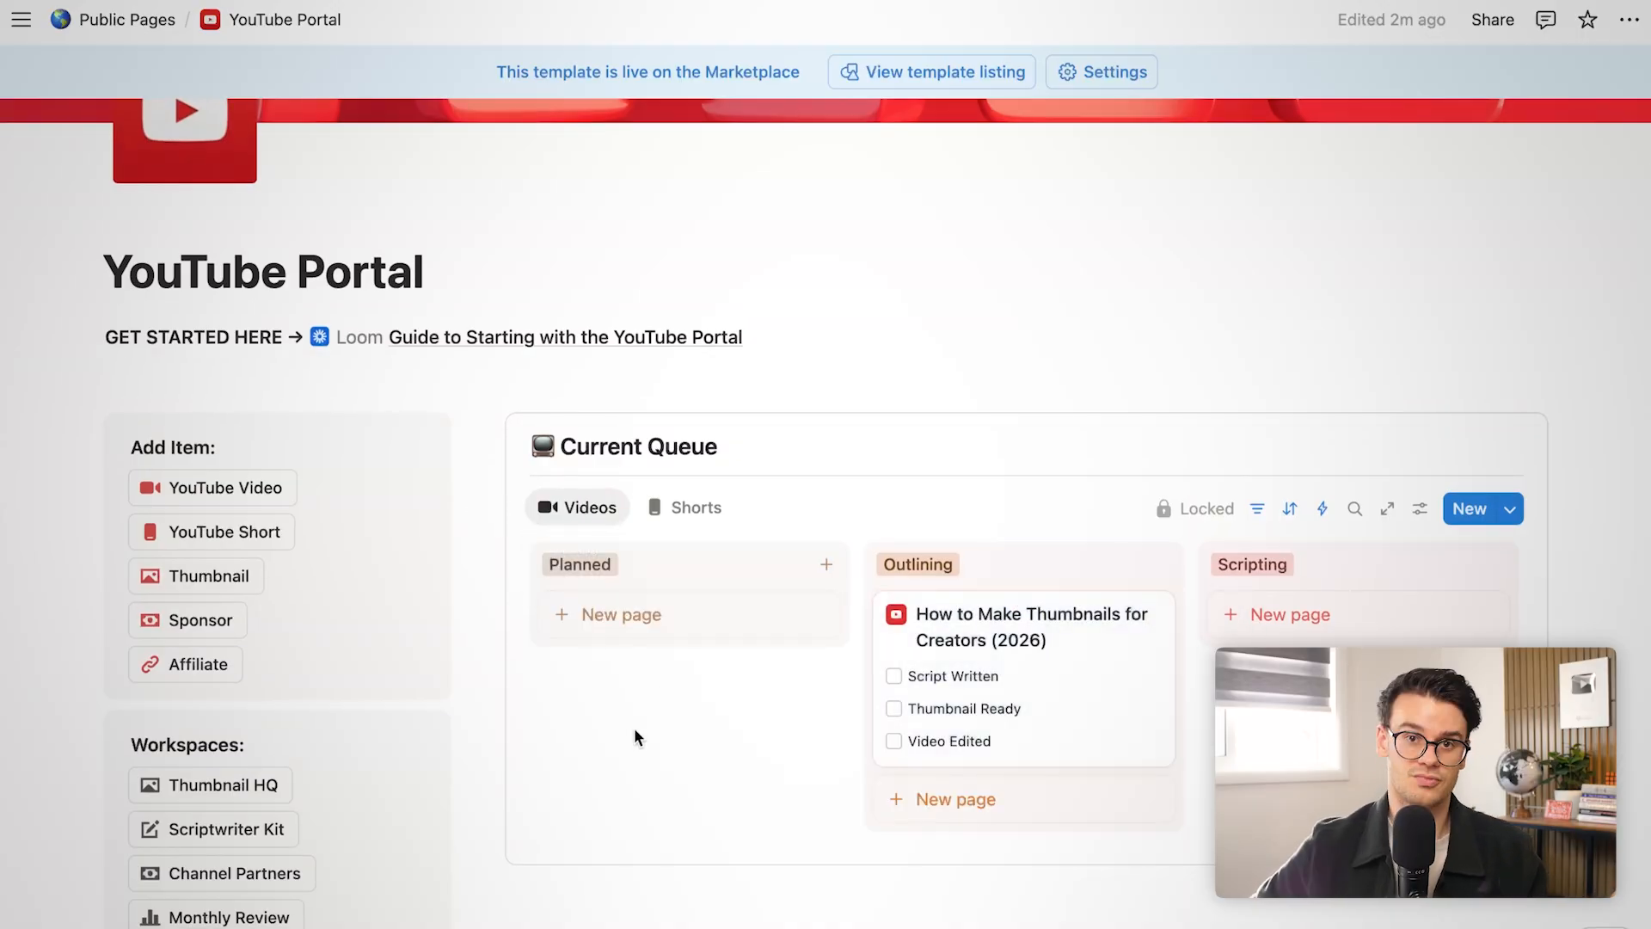
scroll(634, 731, "down", 5)
scroll(634, 730, "up", 2)
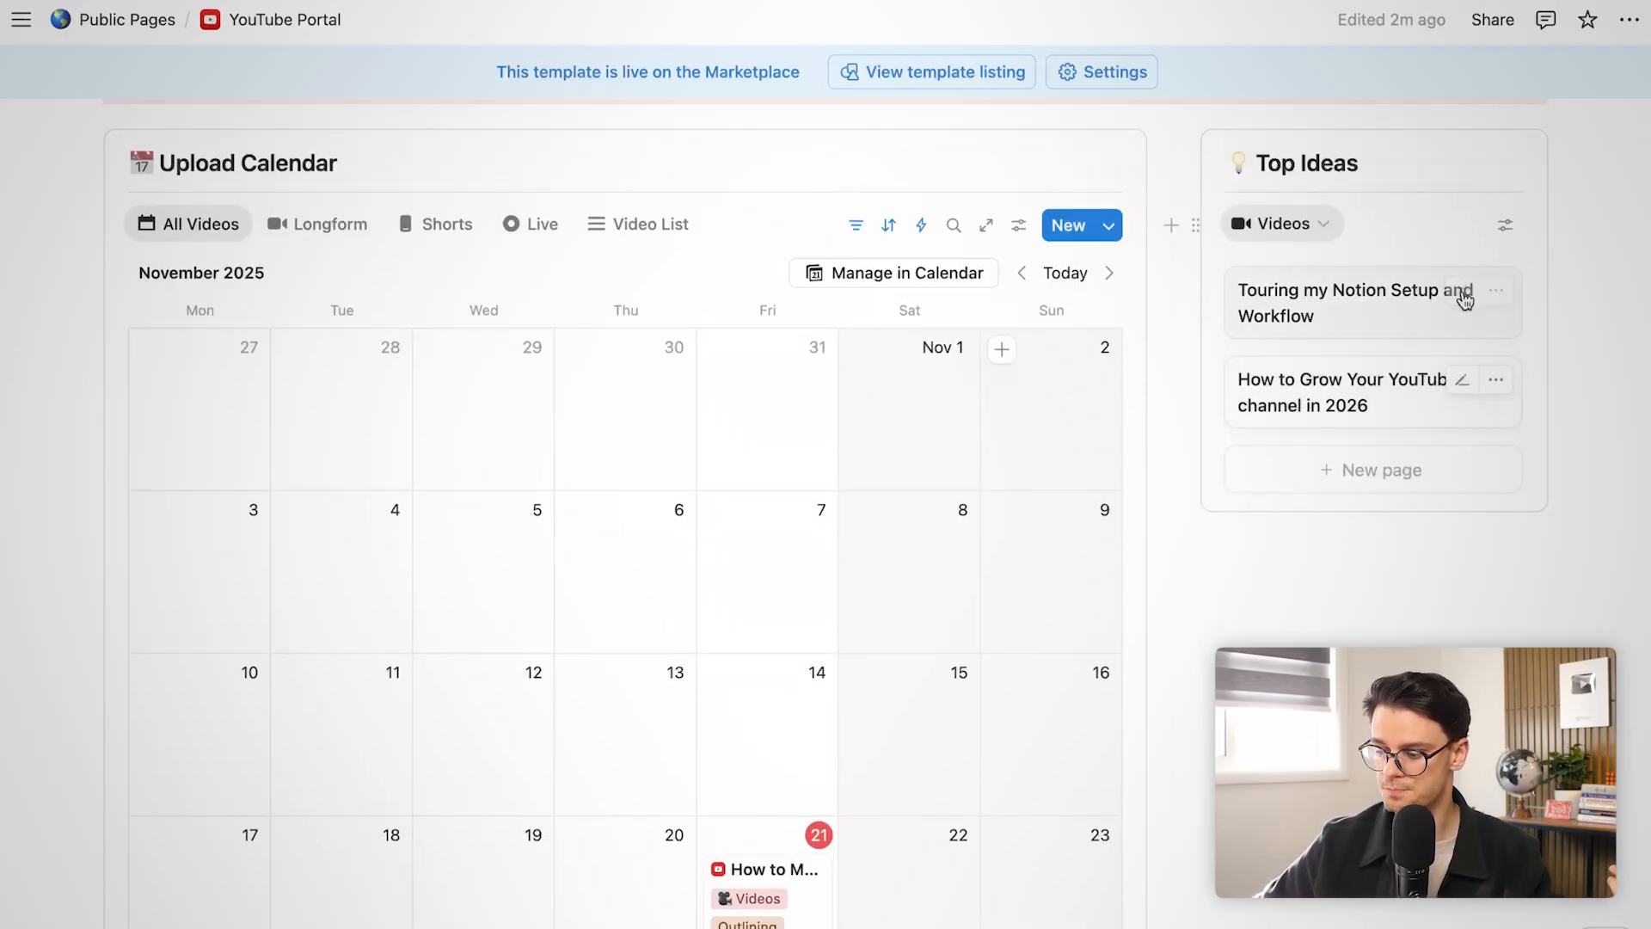
Schedule 'Touring my Notion Setup and Workflow' on Tuesday 25 November with the Main Video template
scroll(689, 813, "down", 10)
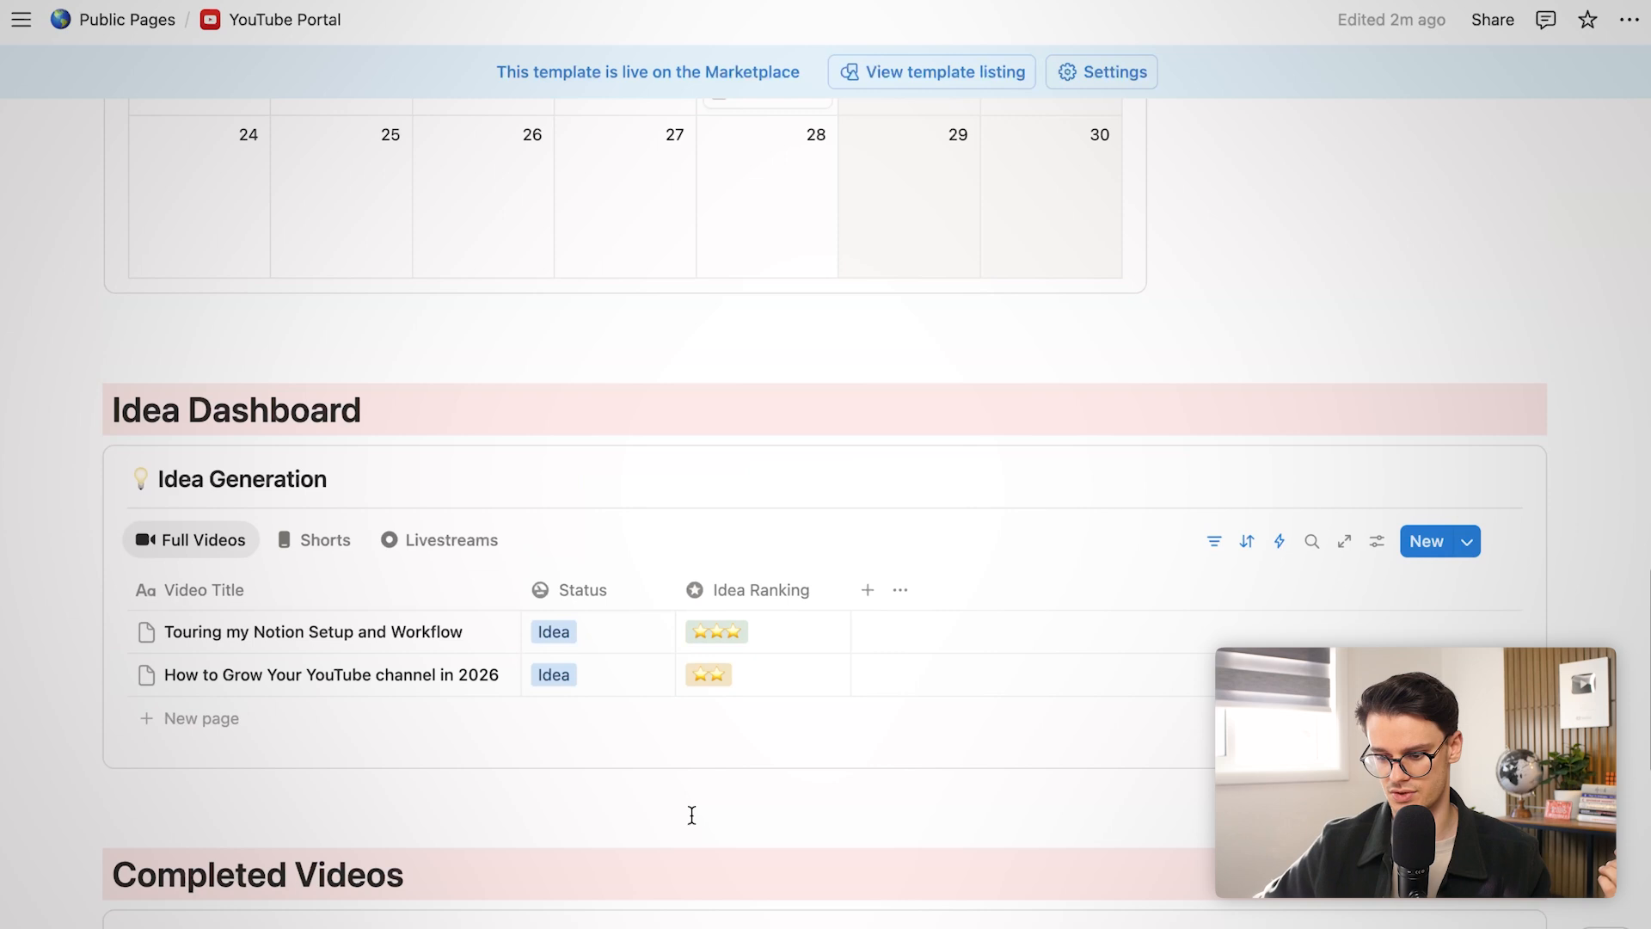
mouse_move(503, 666)
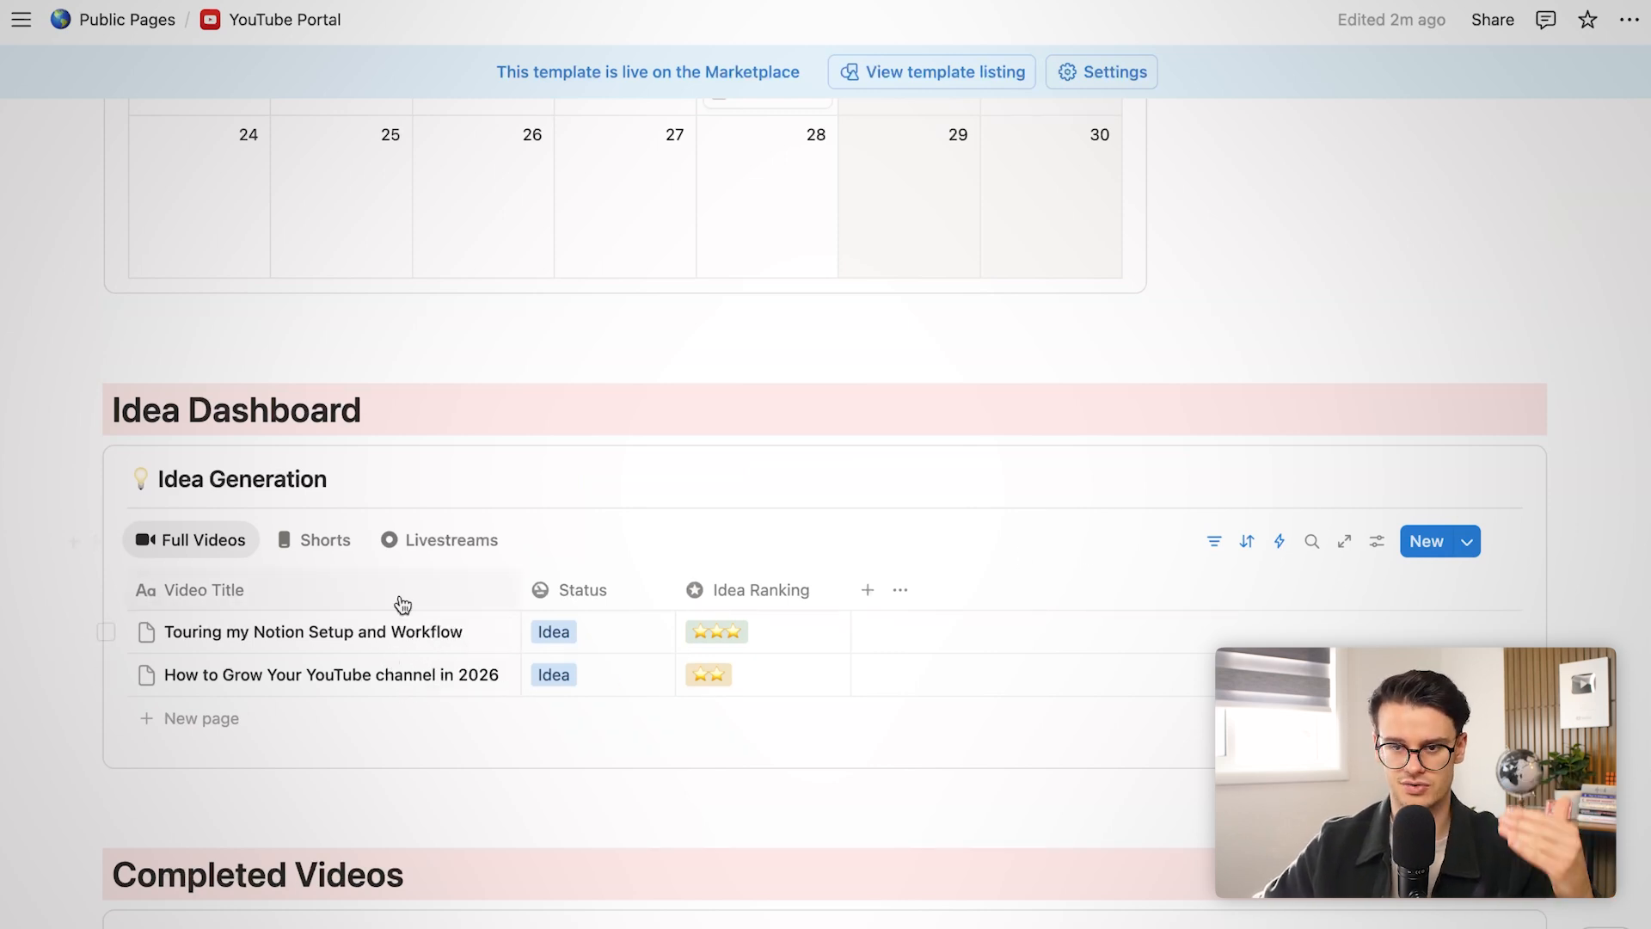
scroll(1406, 232, "up", 8)
scroll(1410, 237, "up", 2)
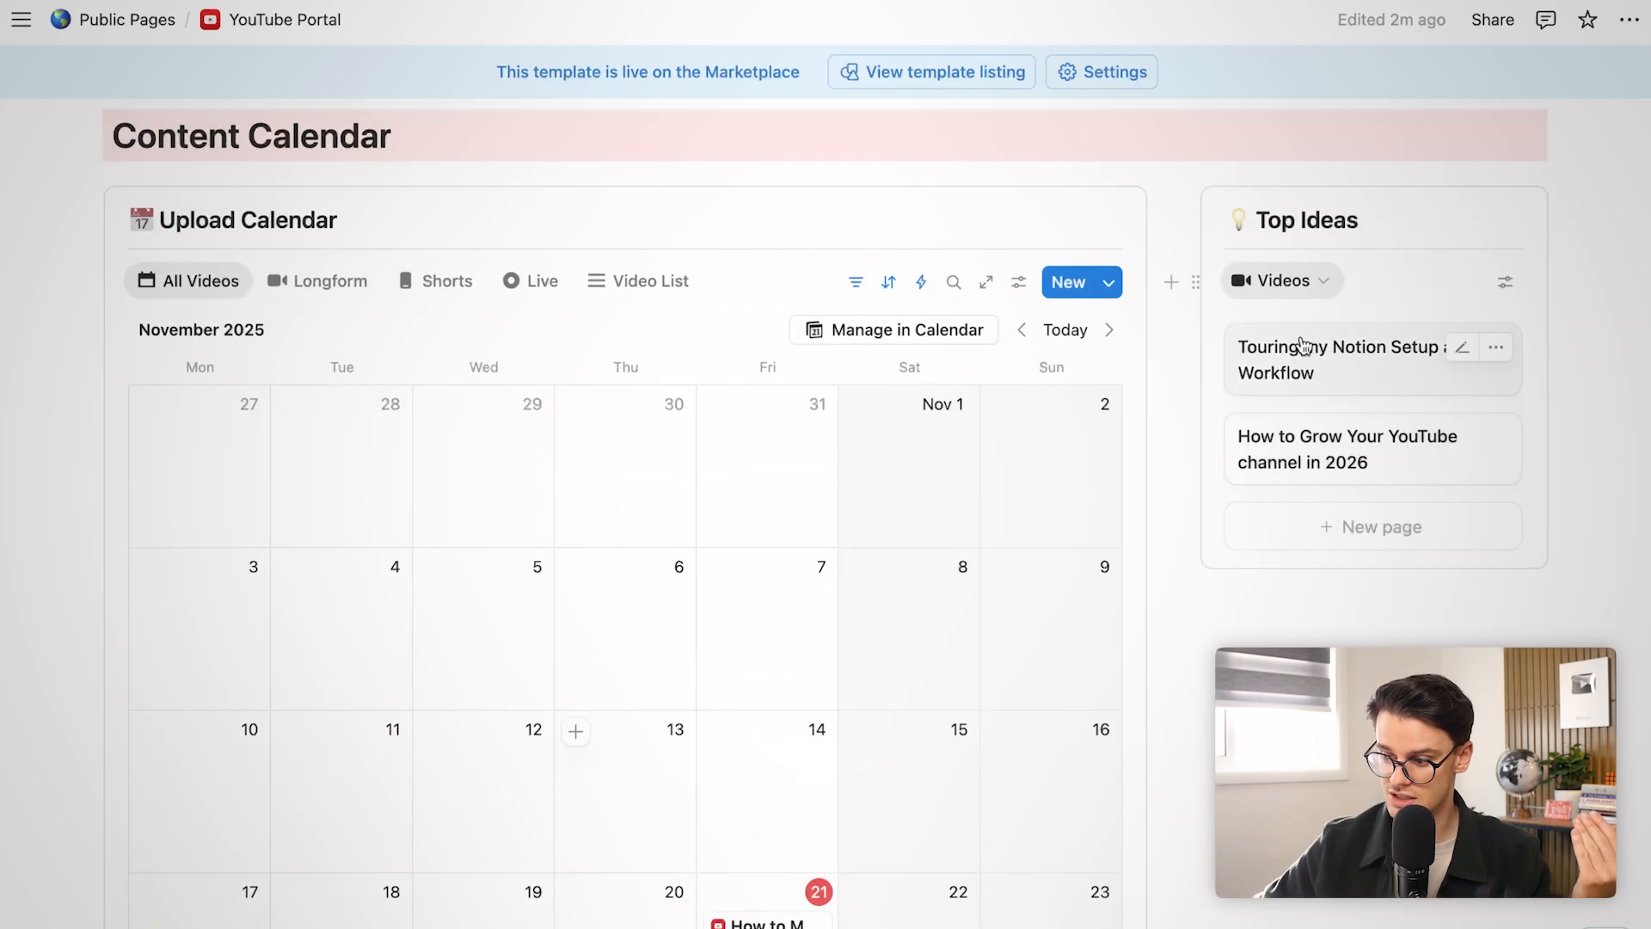
scroll(1303, 347, "down", 1)
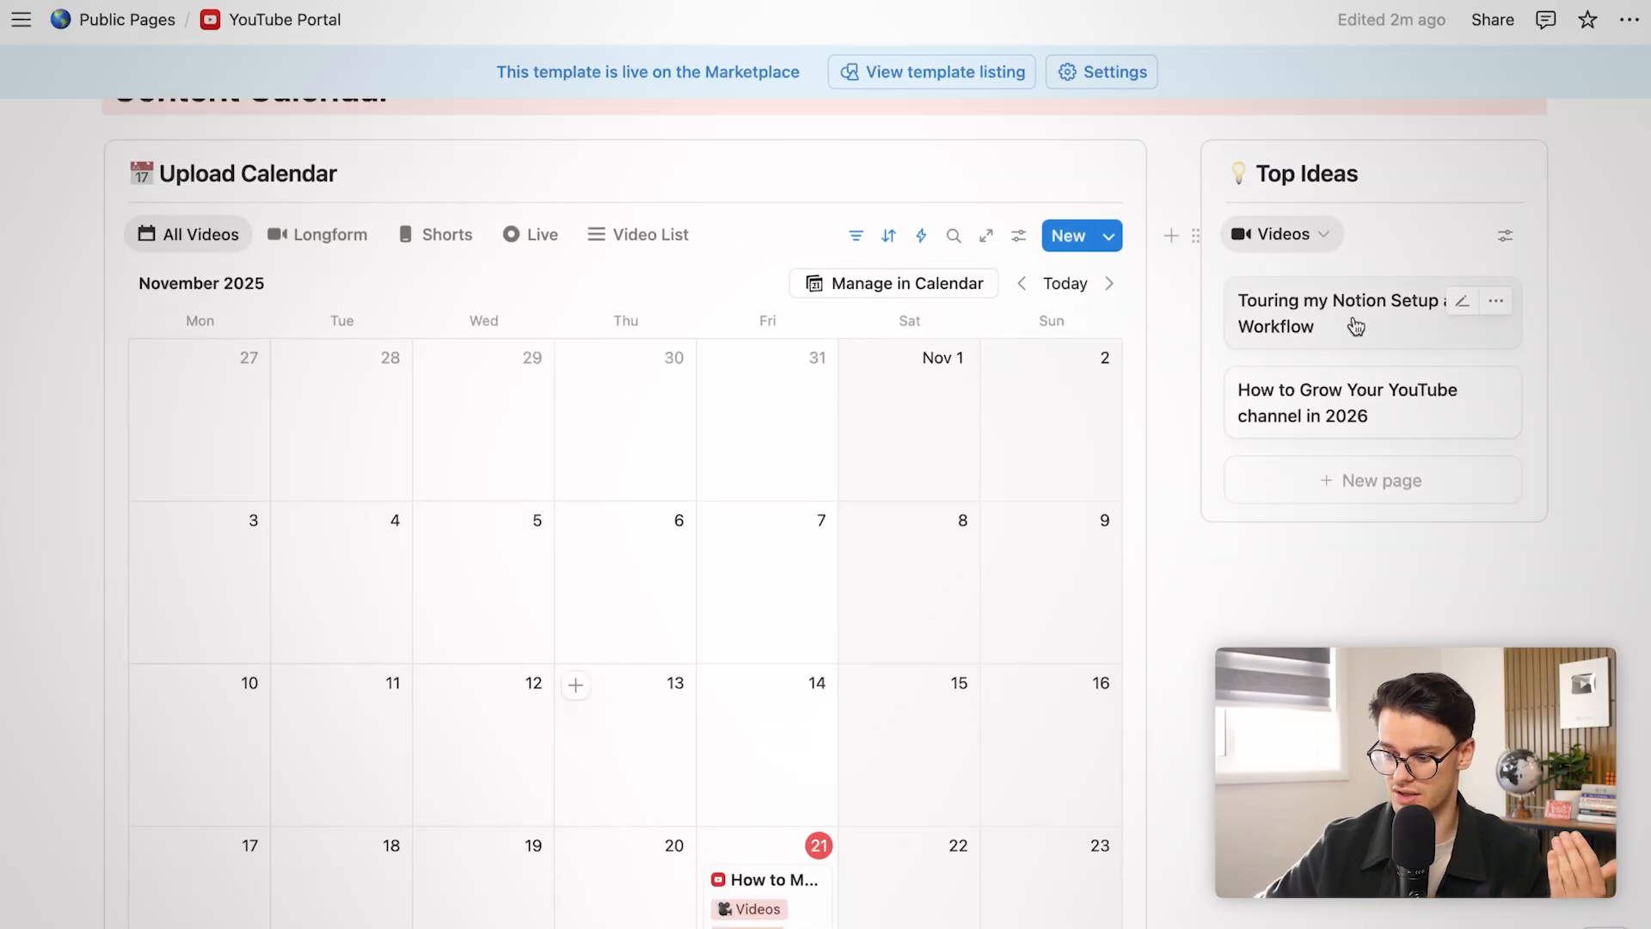
left_click_drag(1356, 327, 344, 895)
left_click(344, 895)
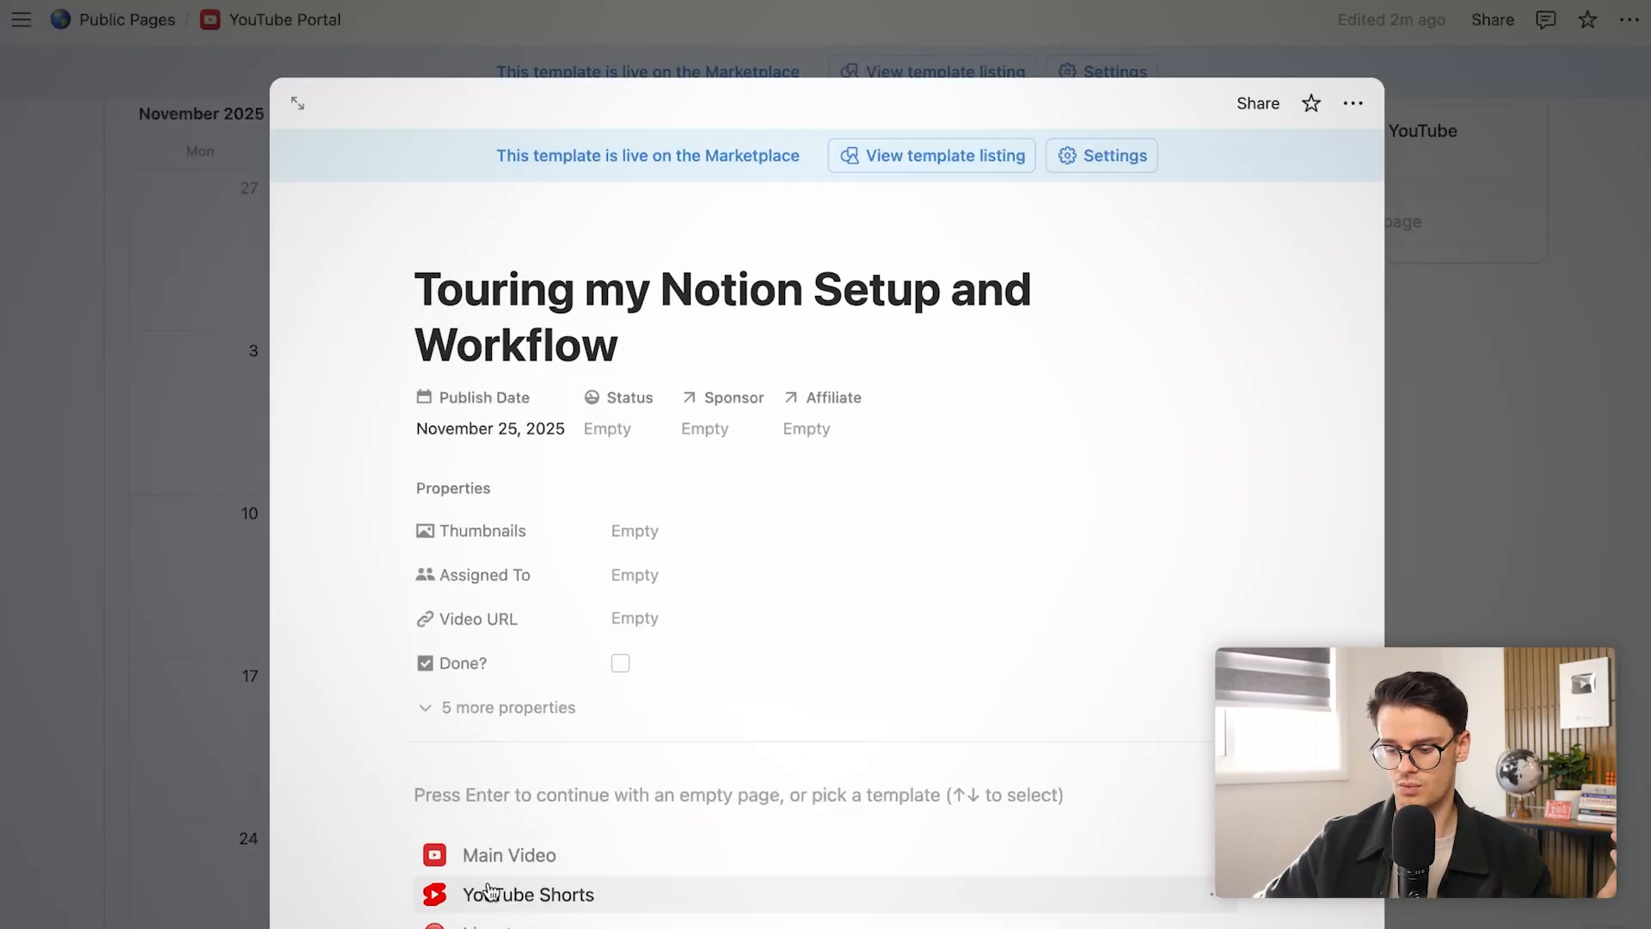
left_click(398, 873)
left_click(210, 693)
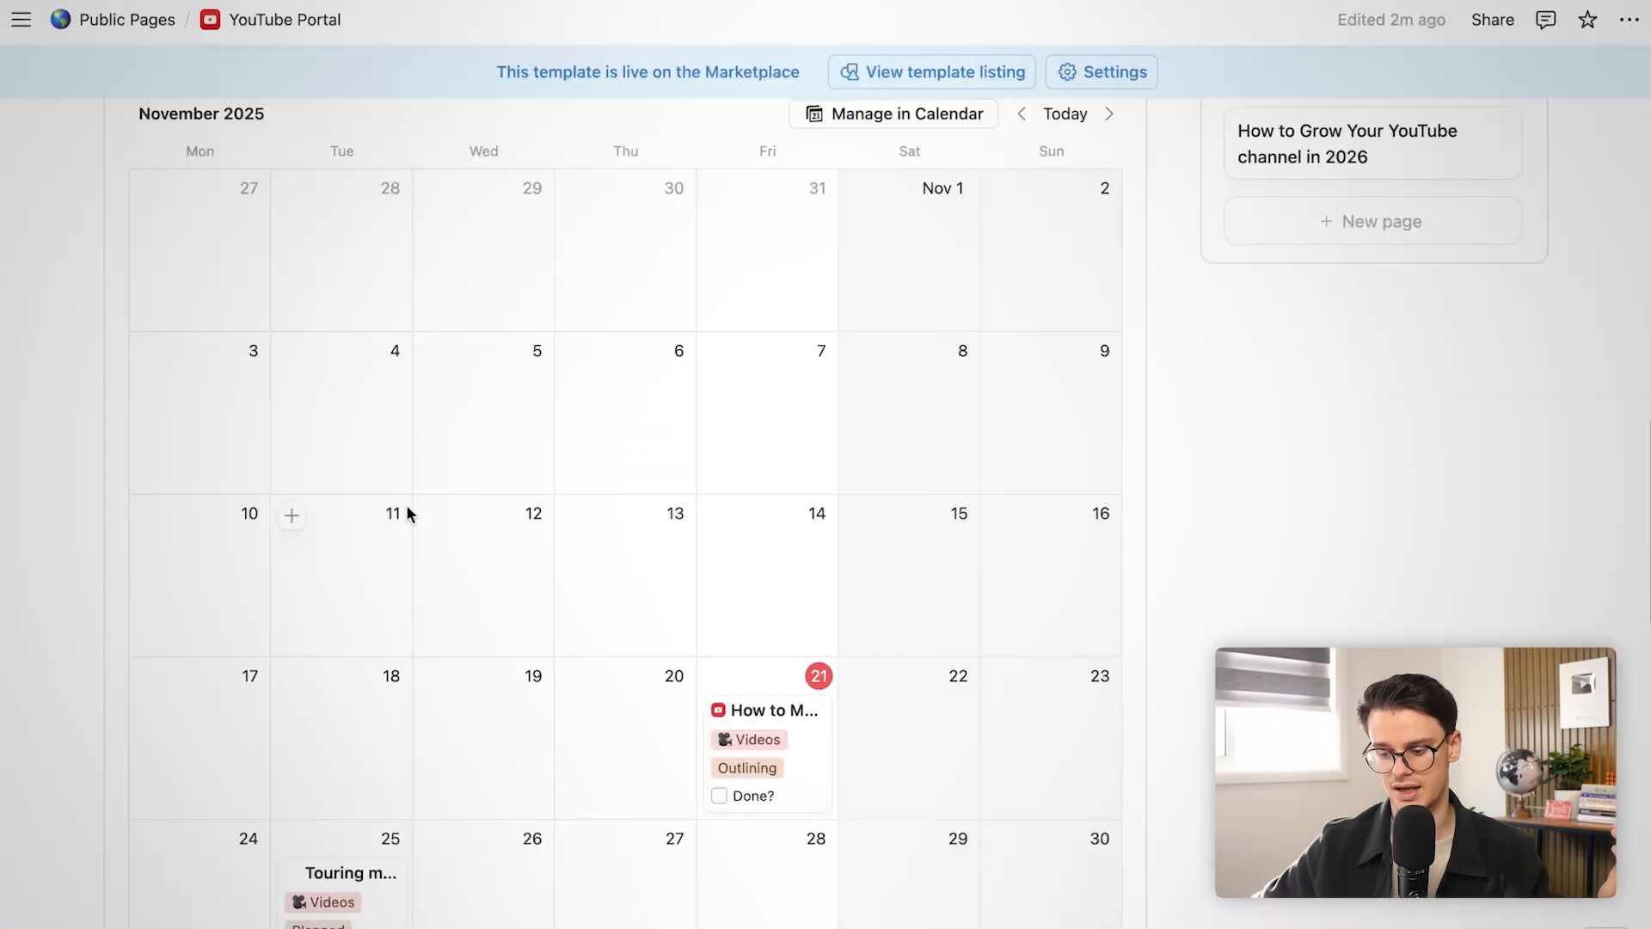
scroll(406, 504, "up", 8)
scroll(408, 506, "up", 5)
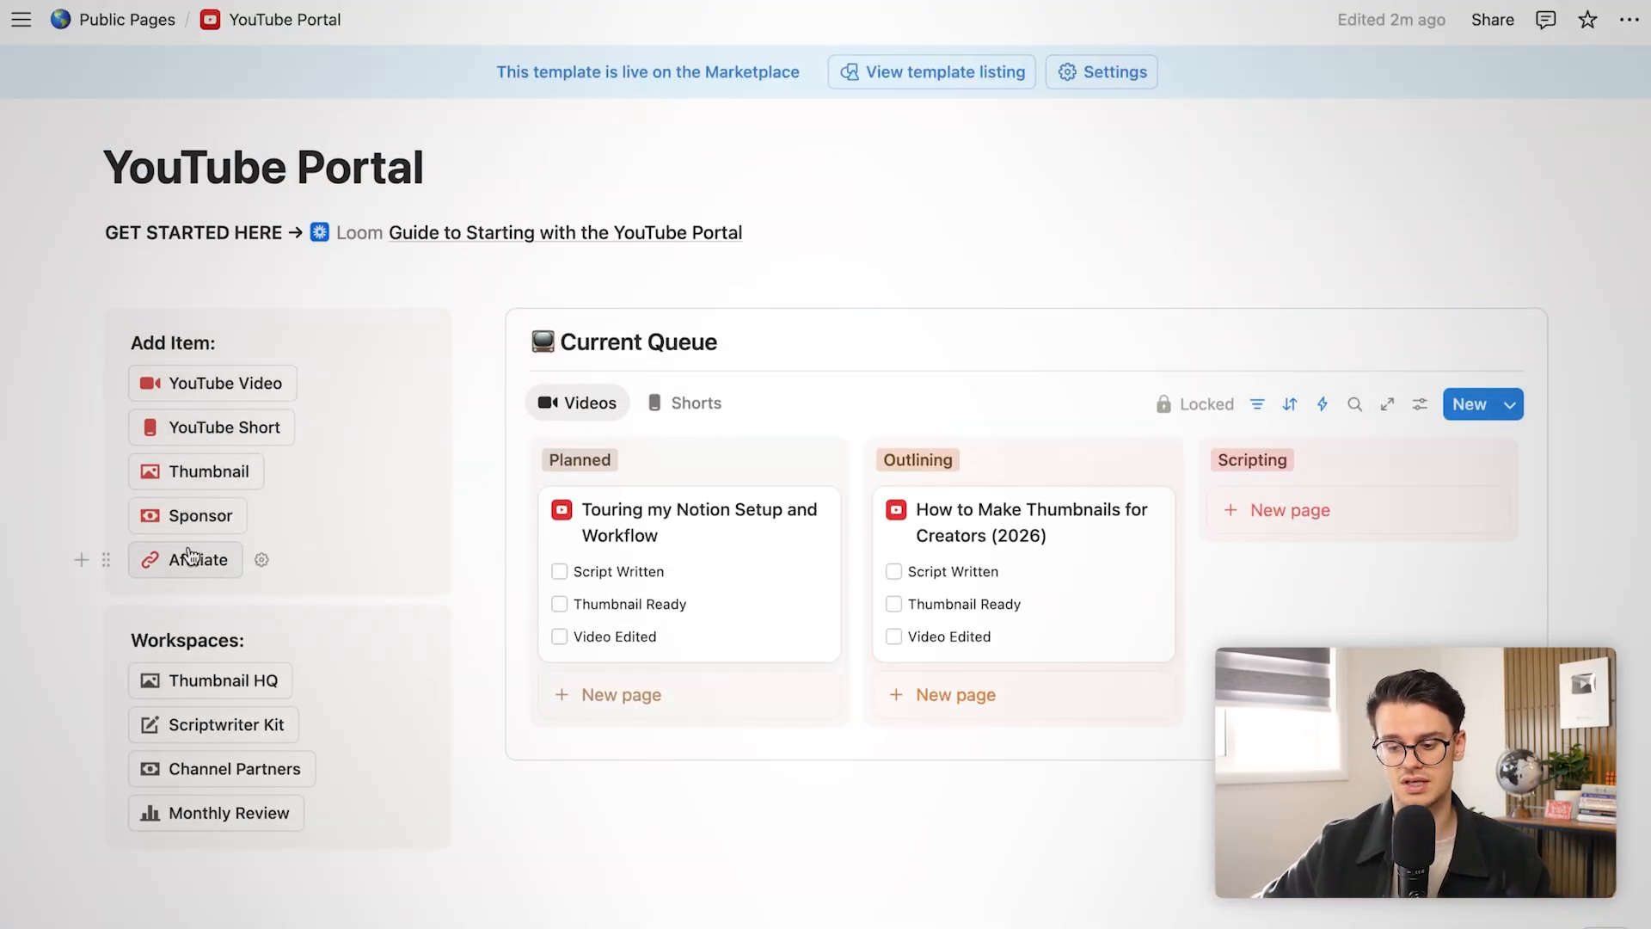
Create a new video page titled 'Idea 4' and check it is listed with status Idea
left_click(245, 384)
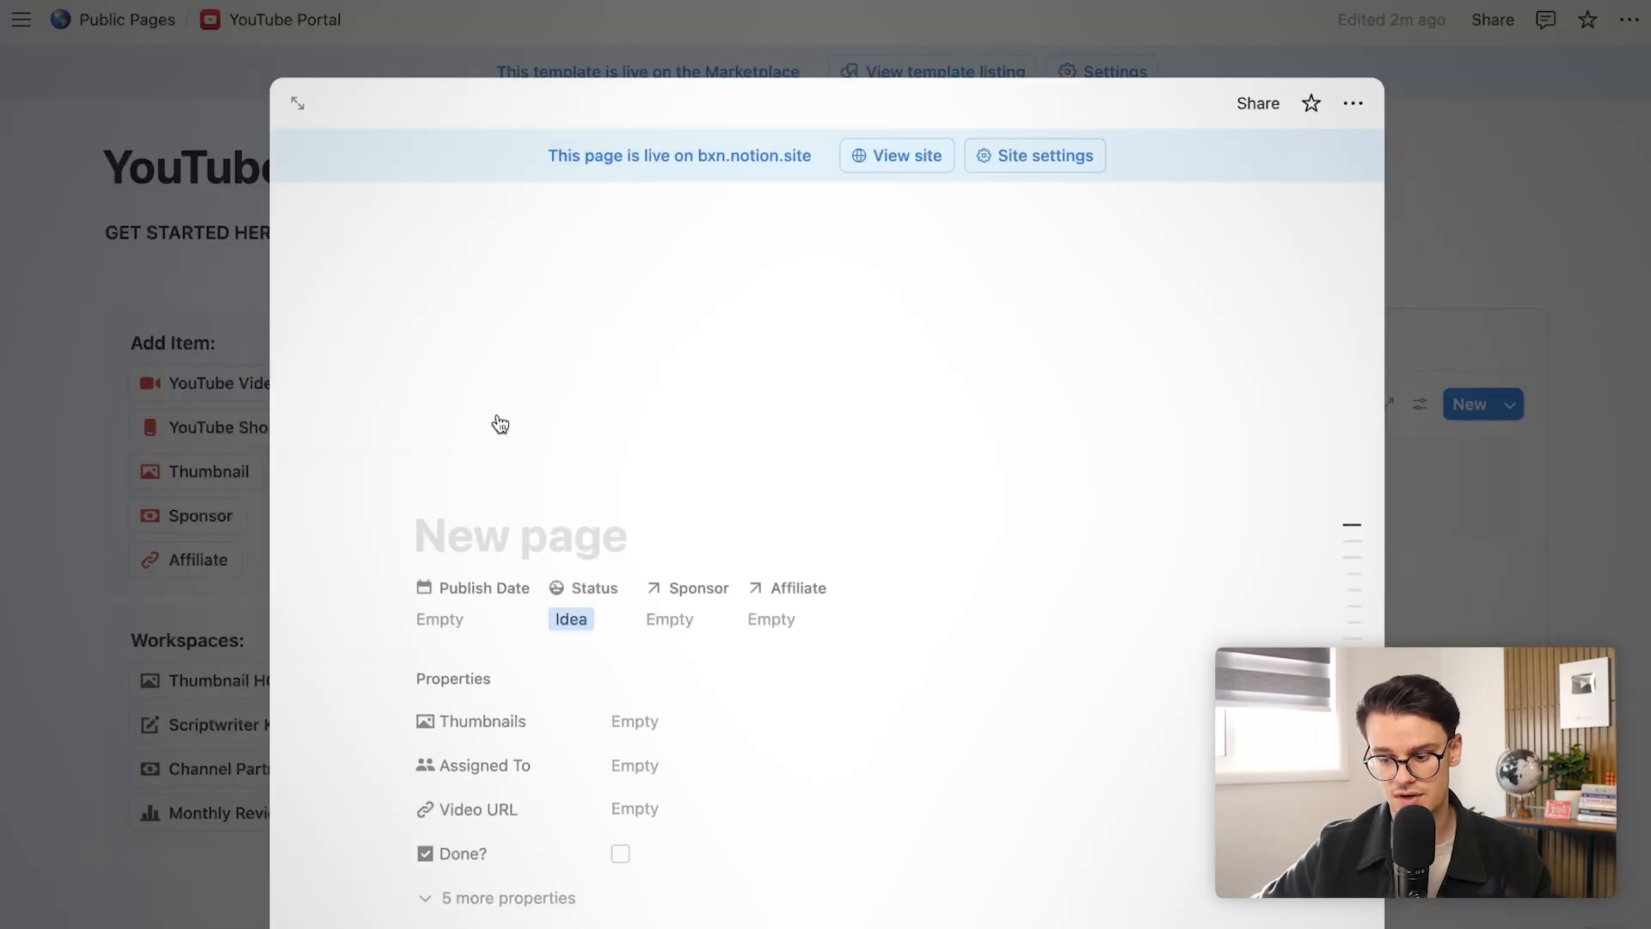
scroll(532, 854, "down", 5)
scroll(531, 854, "up", 5)
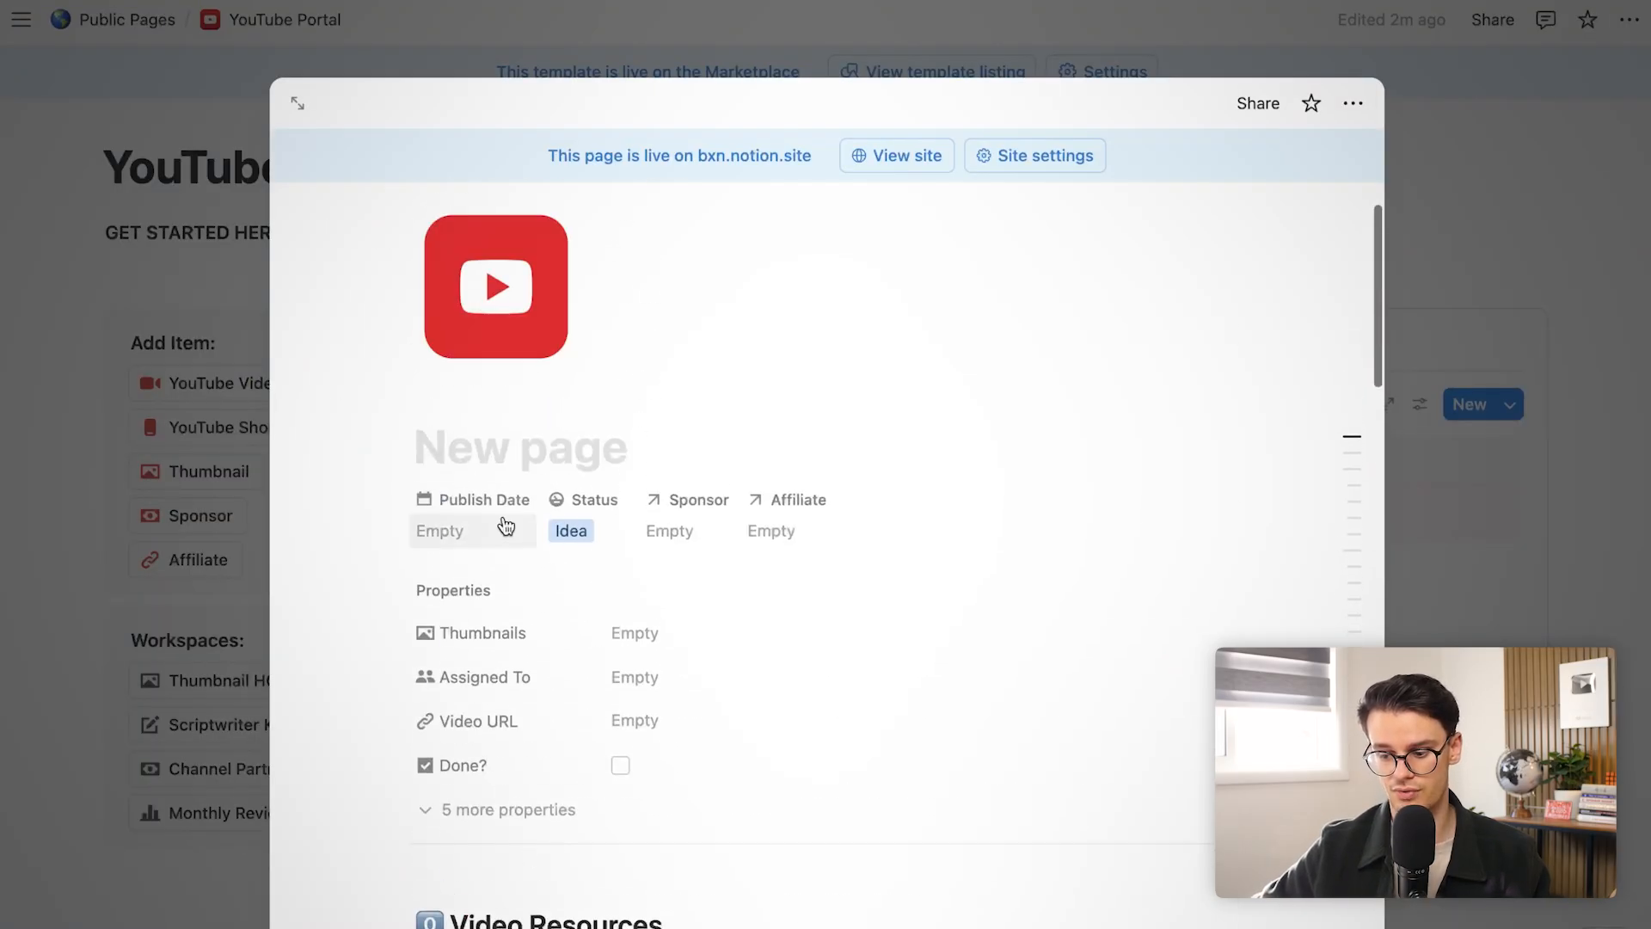
left_click(484, 455)
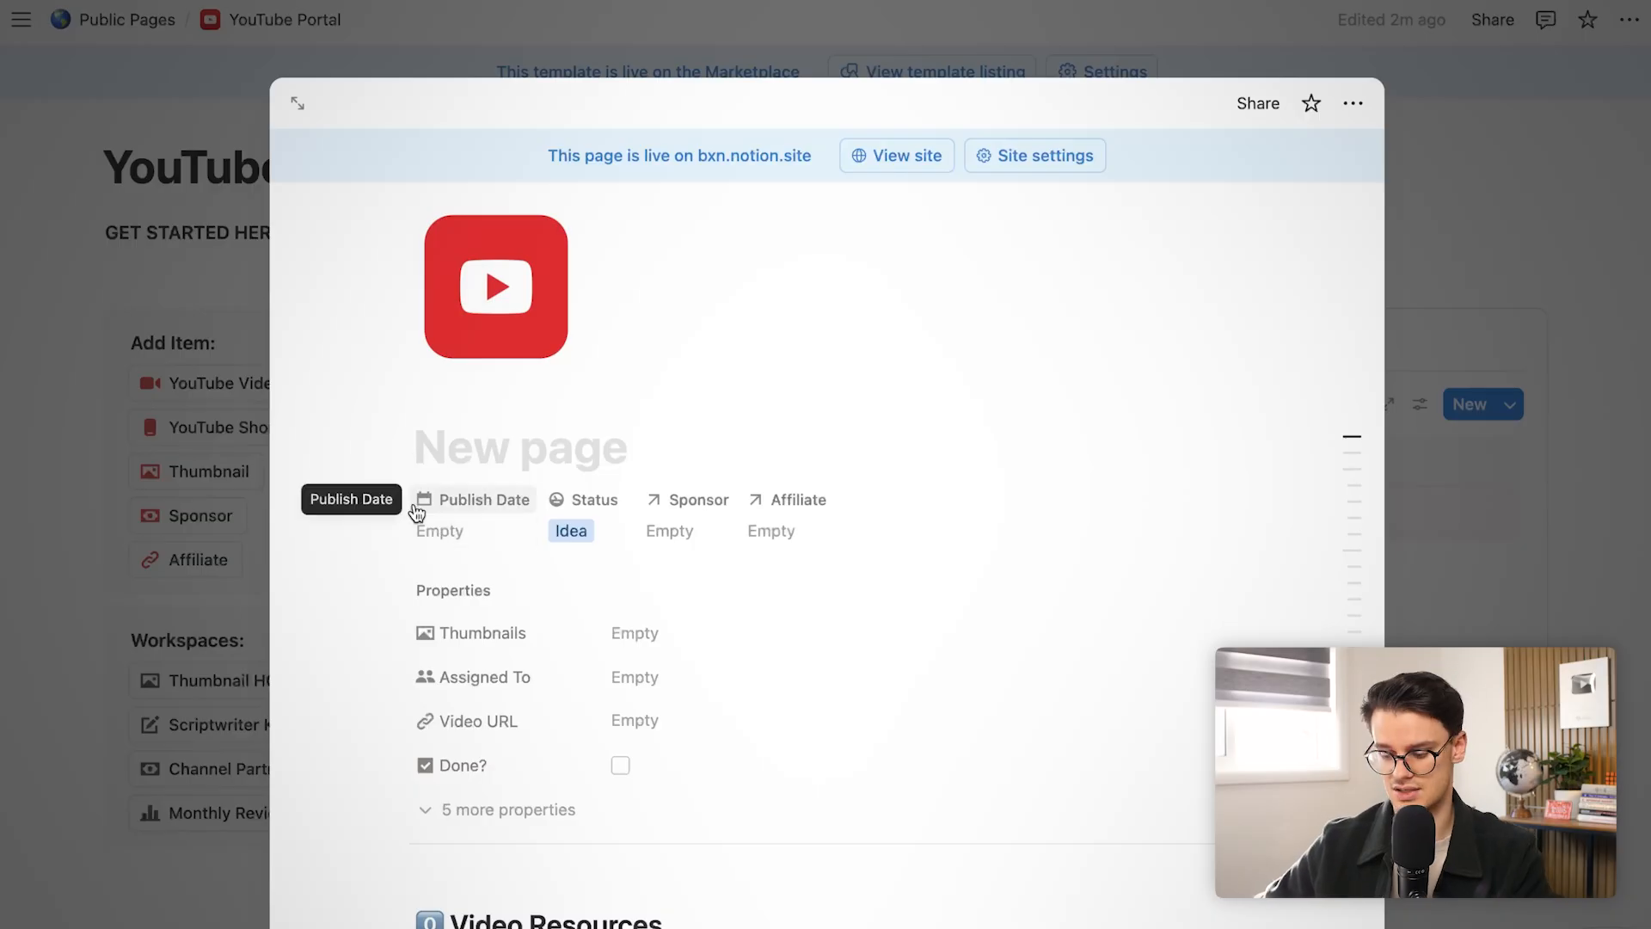
type("Idea 4")
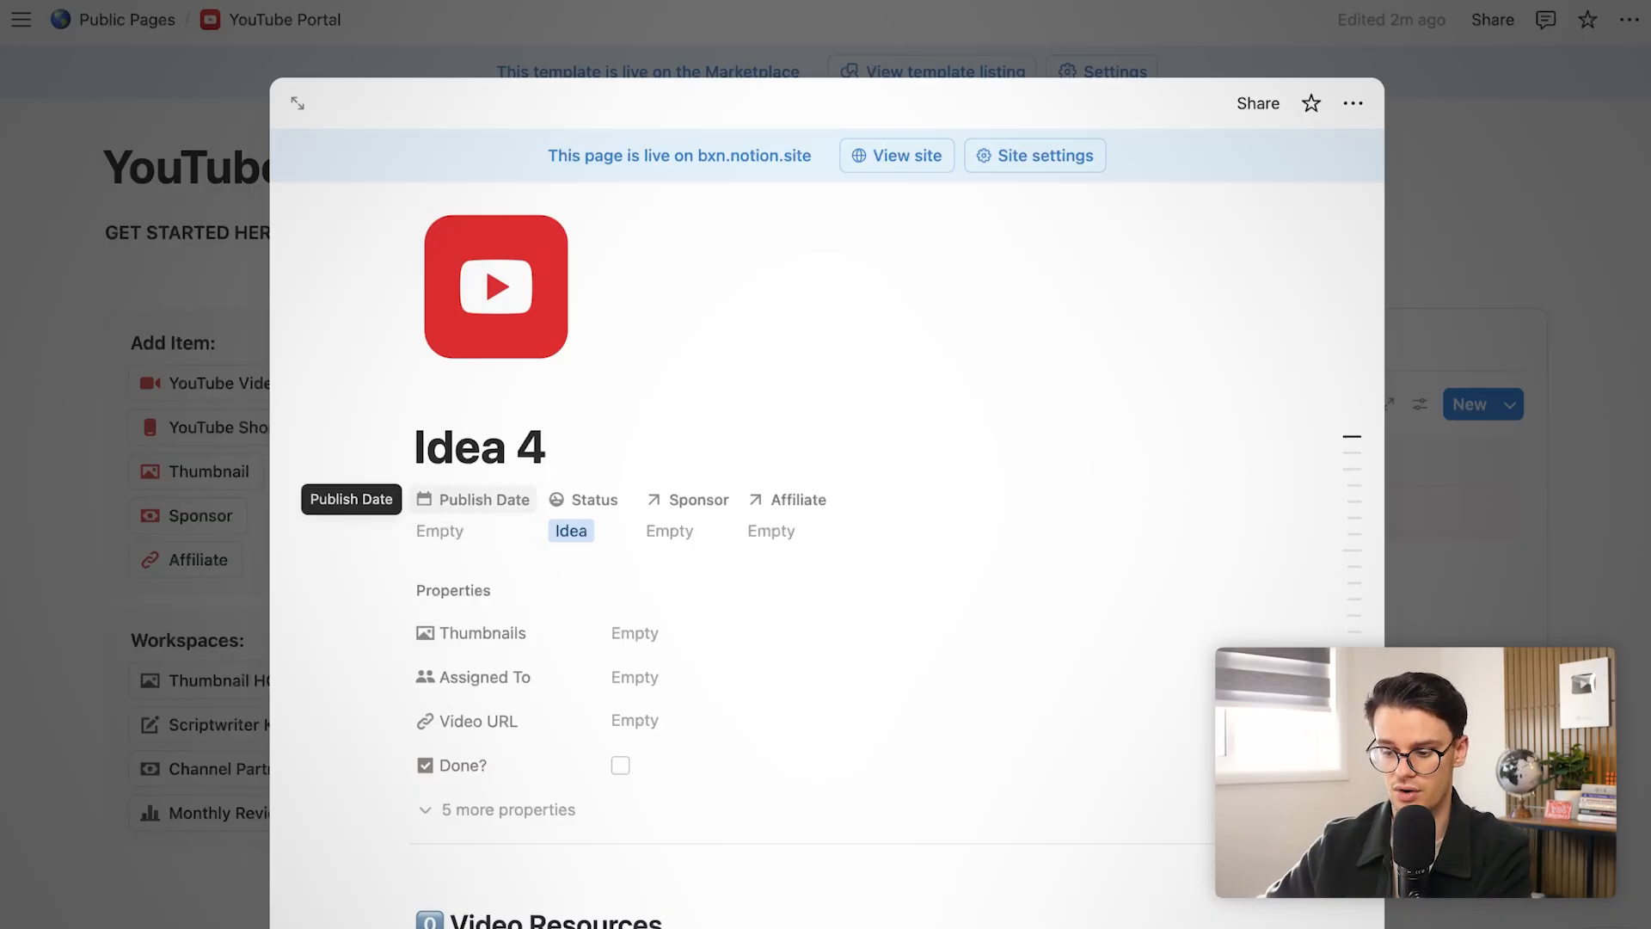
left_click(147, 557)
scroll(148, 555, "down", 15)
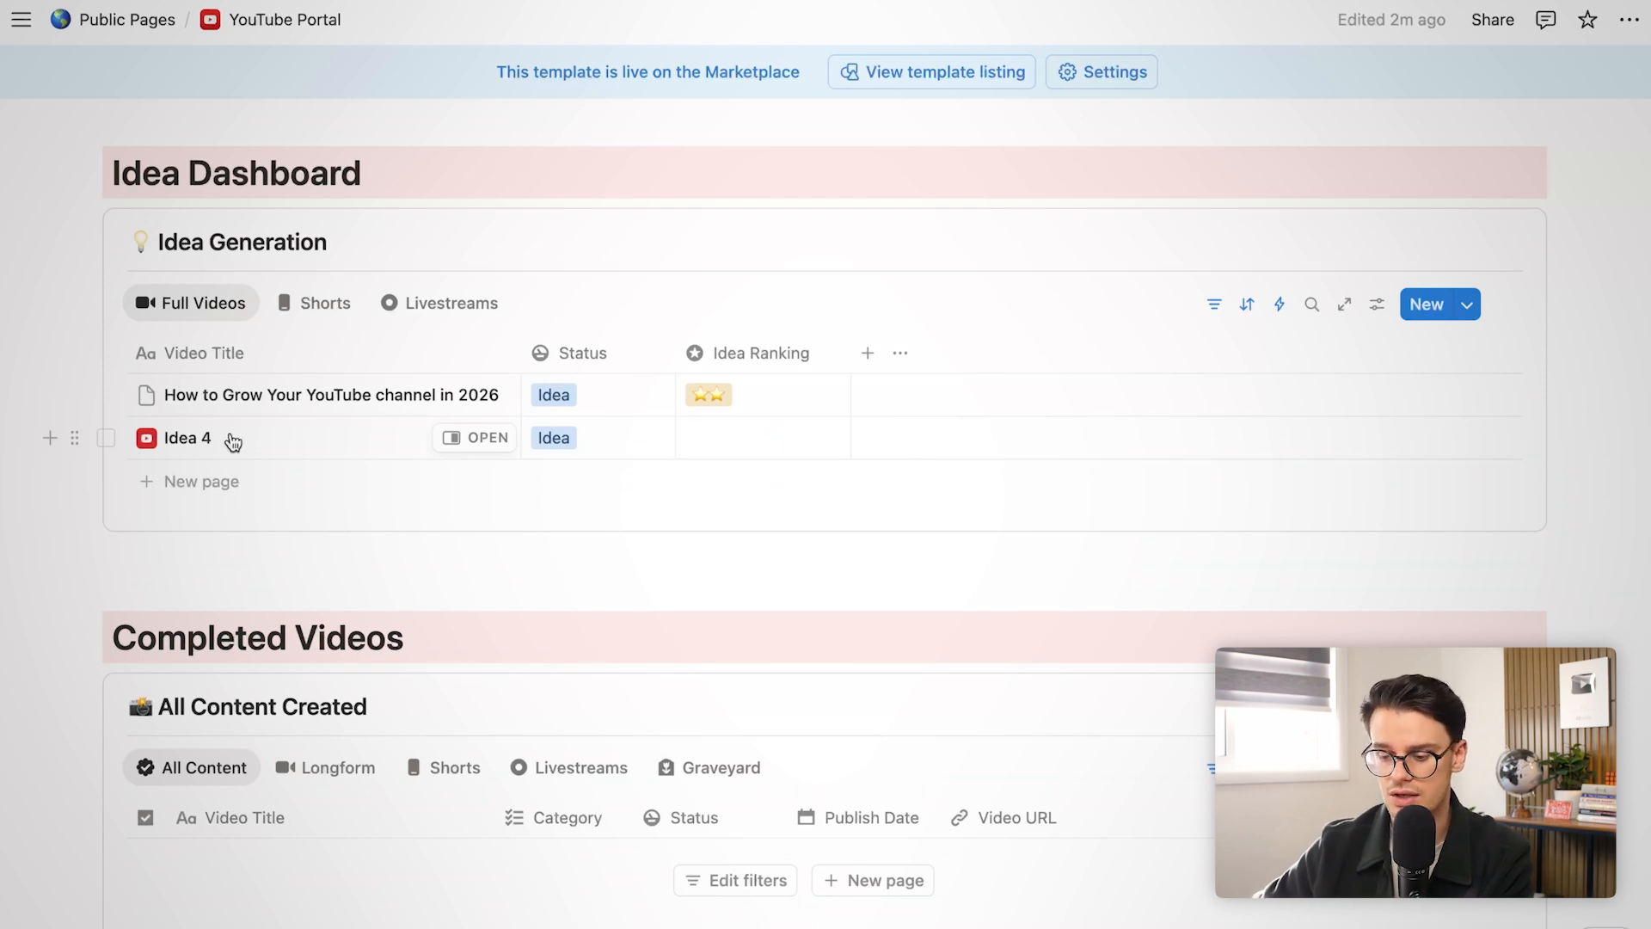
scroll(232, 442, "up", 15)
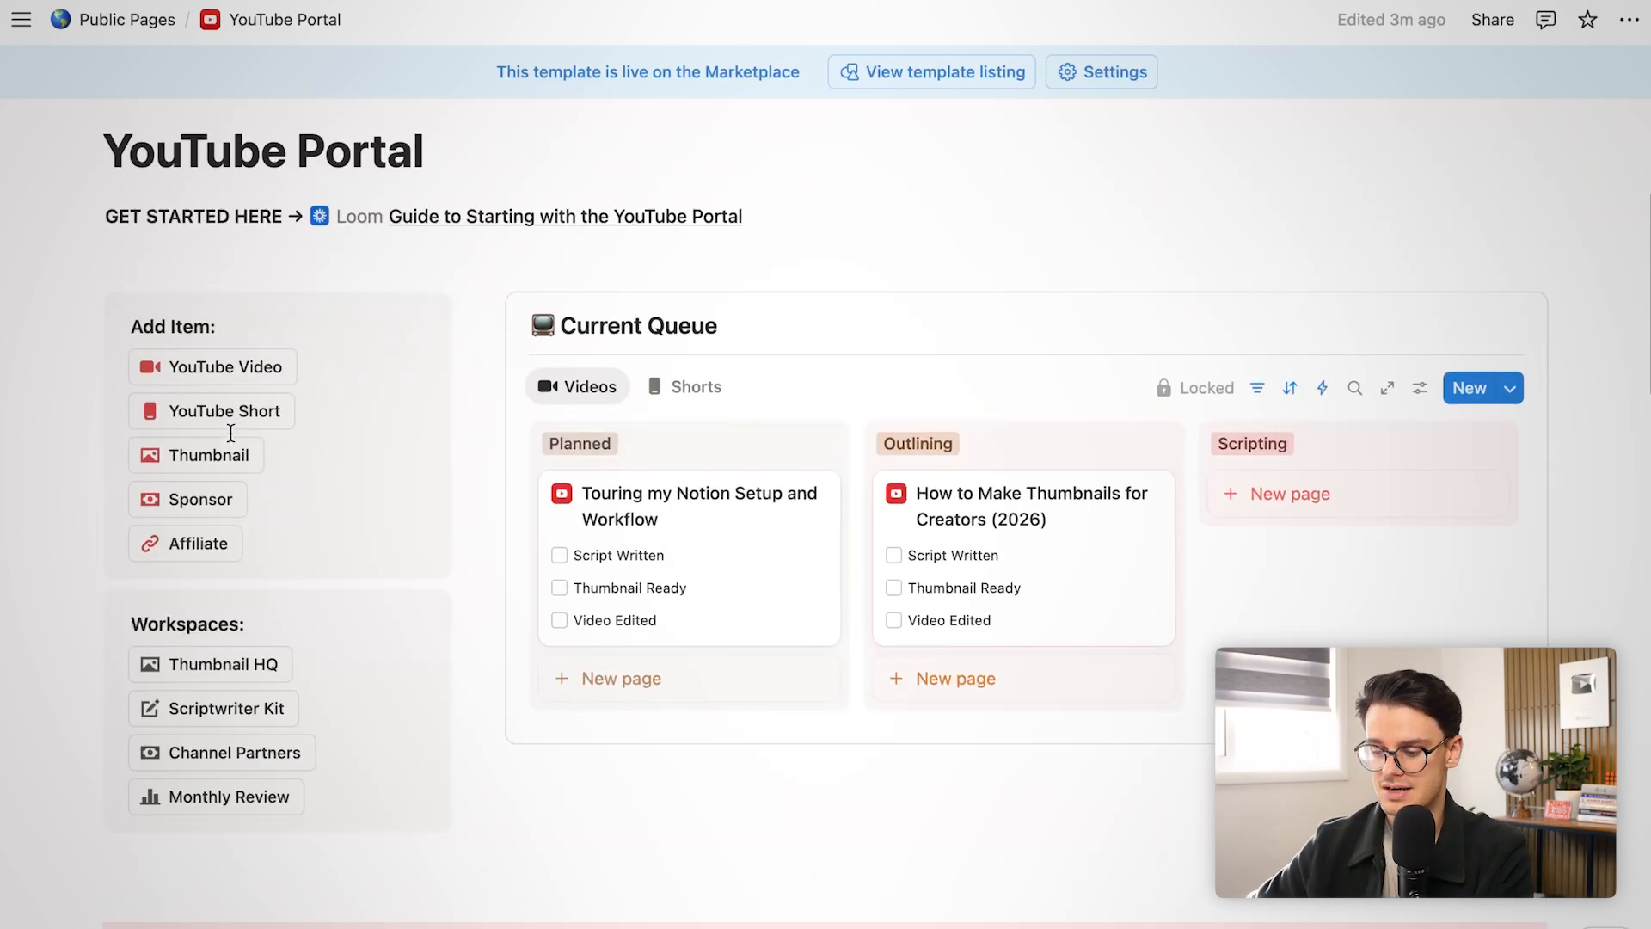
Open the How to Make Thumbnails for Creators (2026) page and close it again
scroll(231, 433, "down", 1)
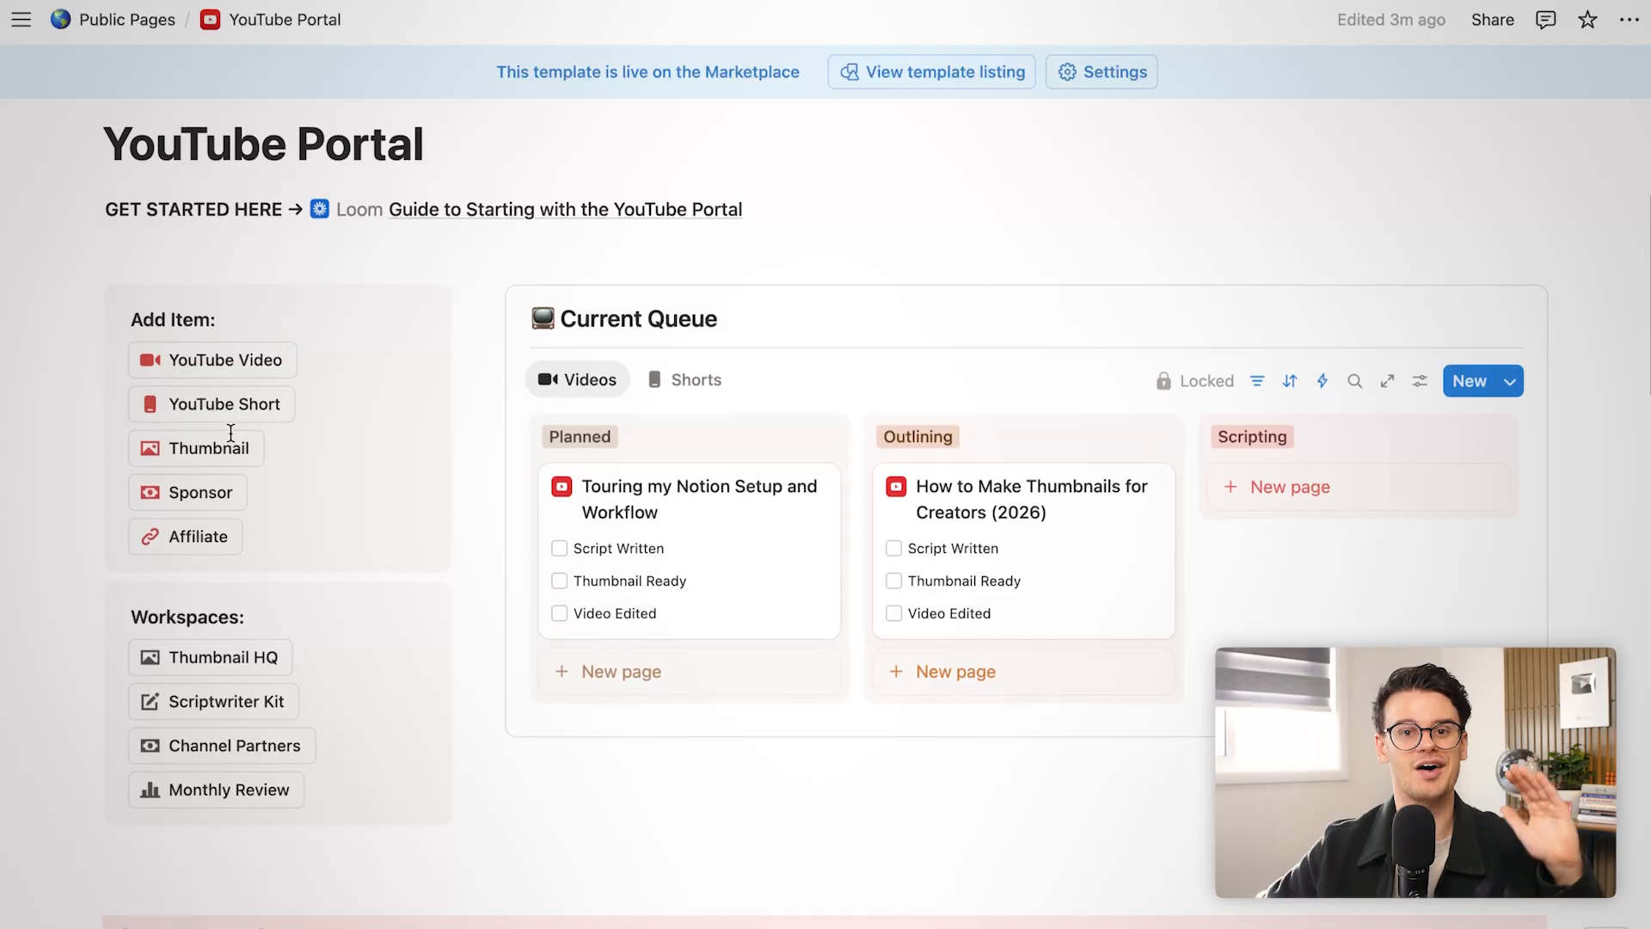
scroll(231, 432, "down", 1)
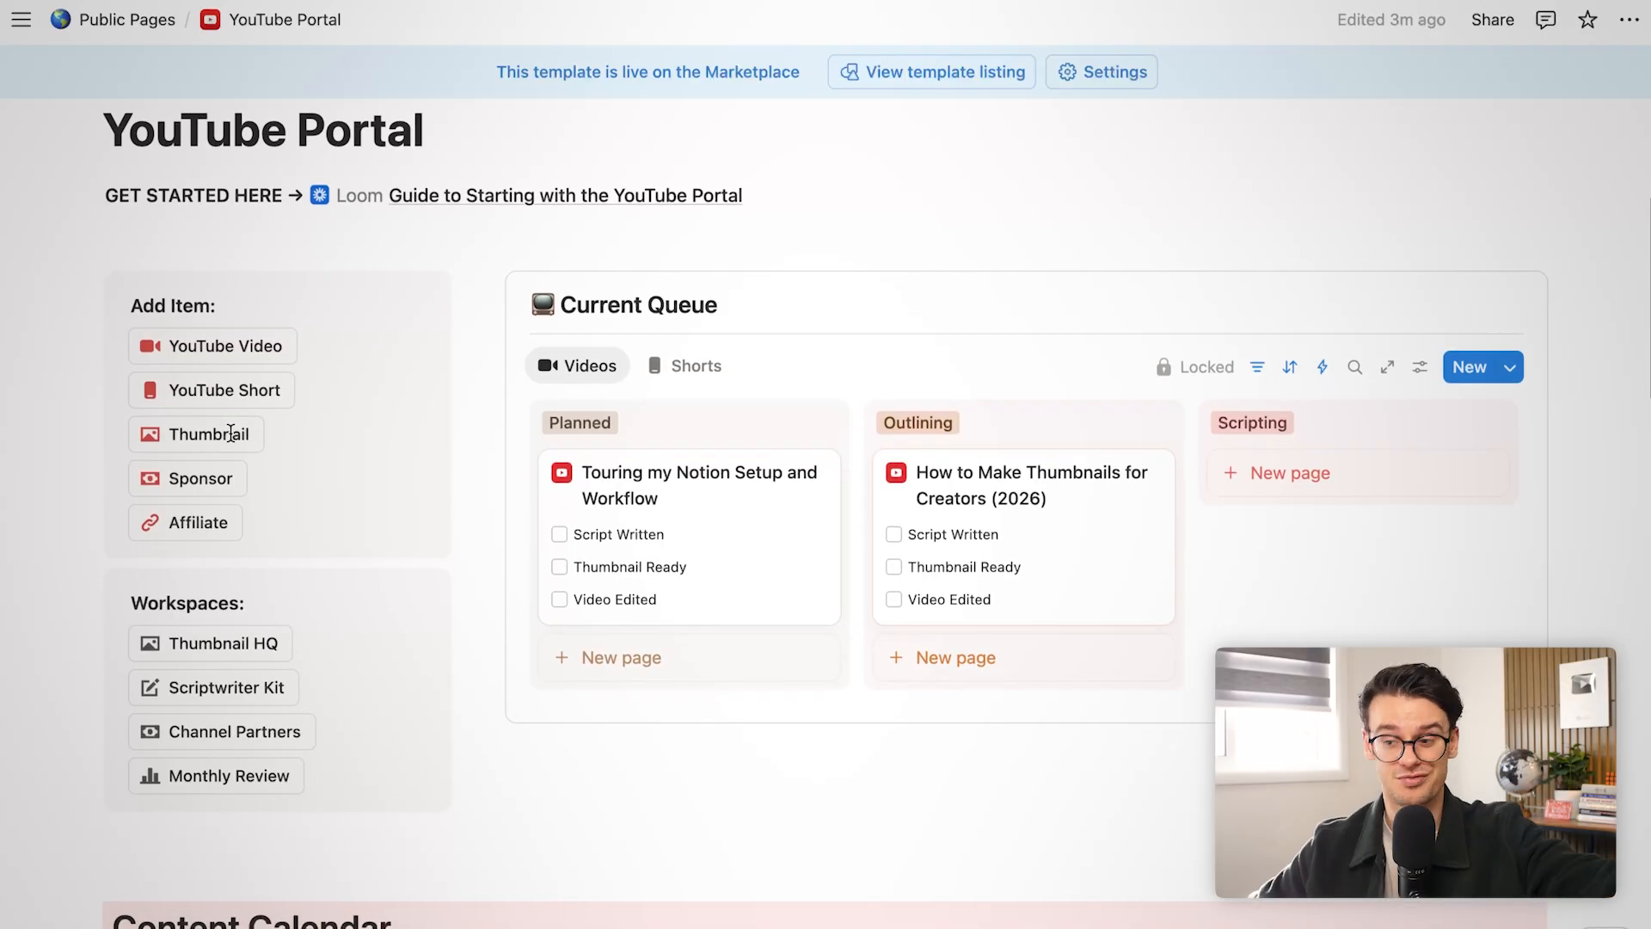
left_click(964, 483)
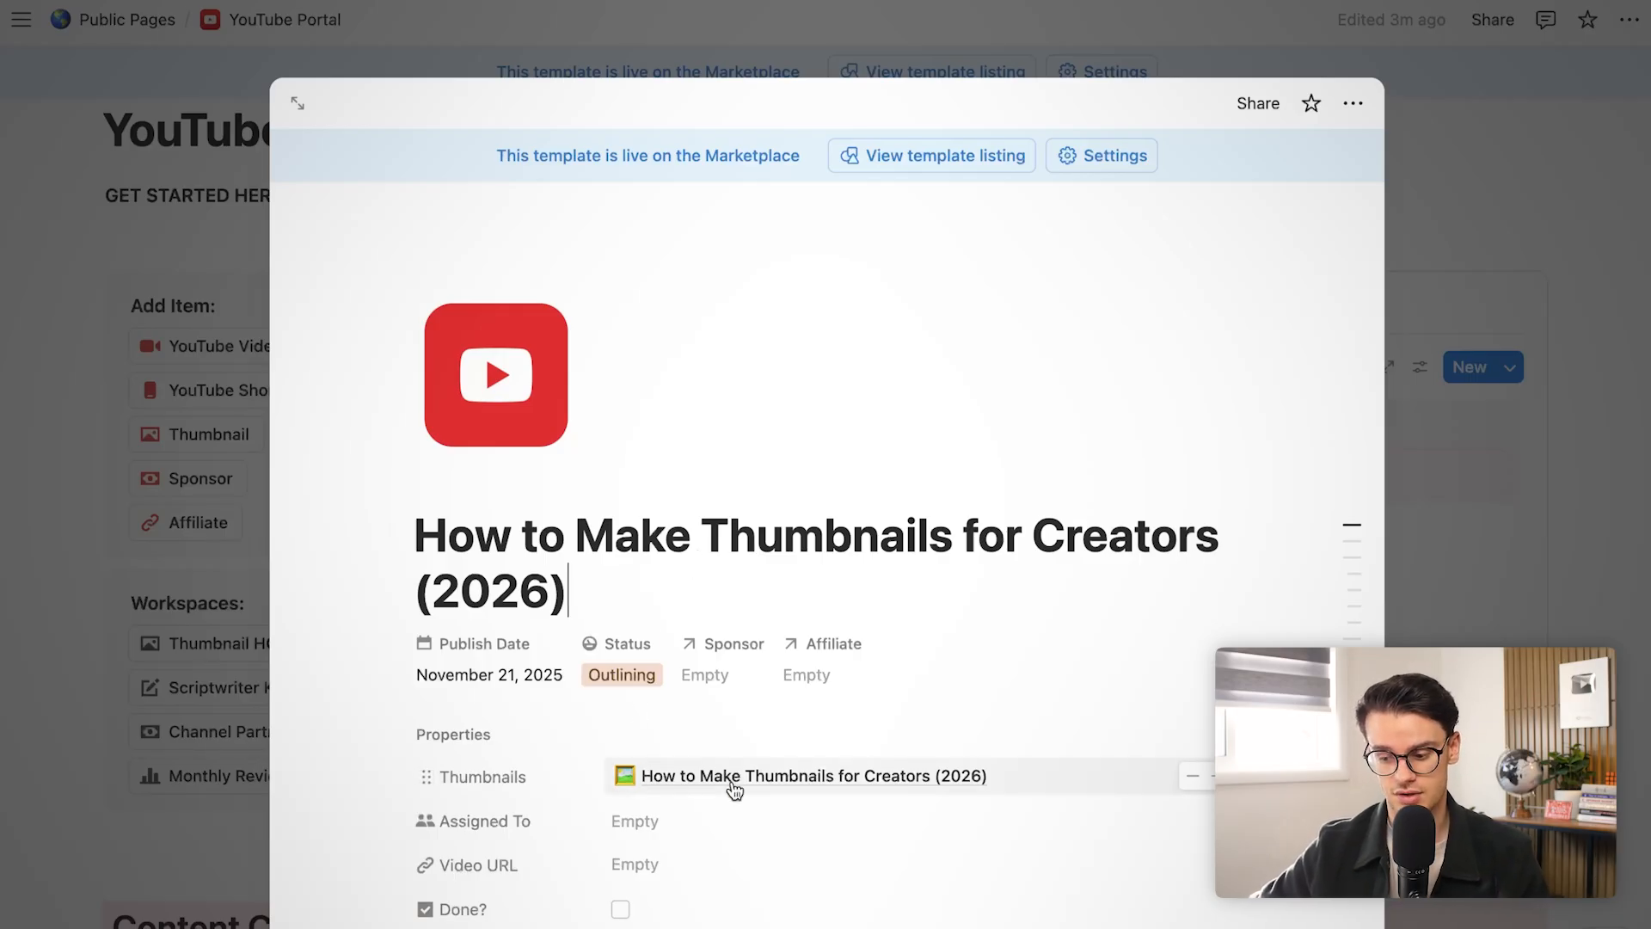
left_click(243, 637)
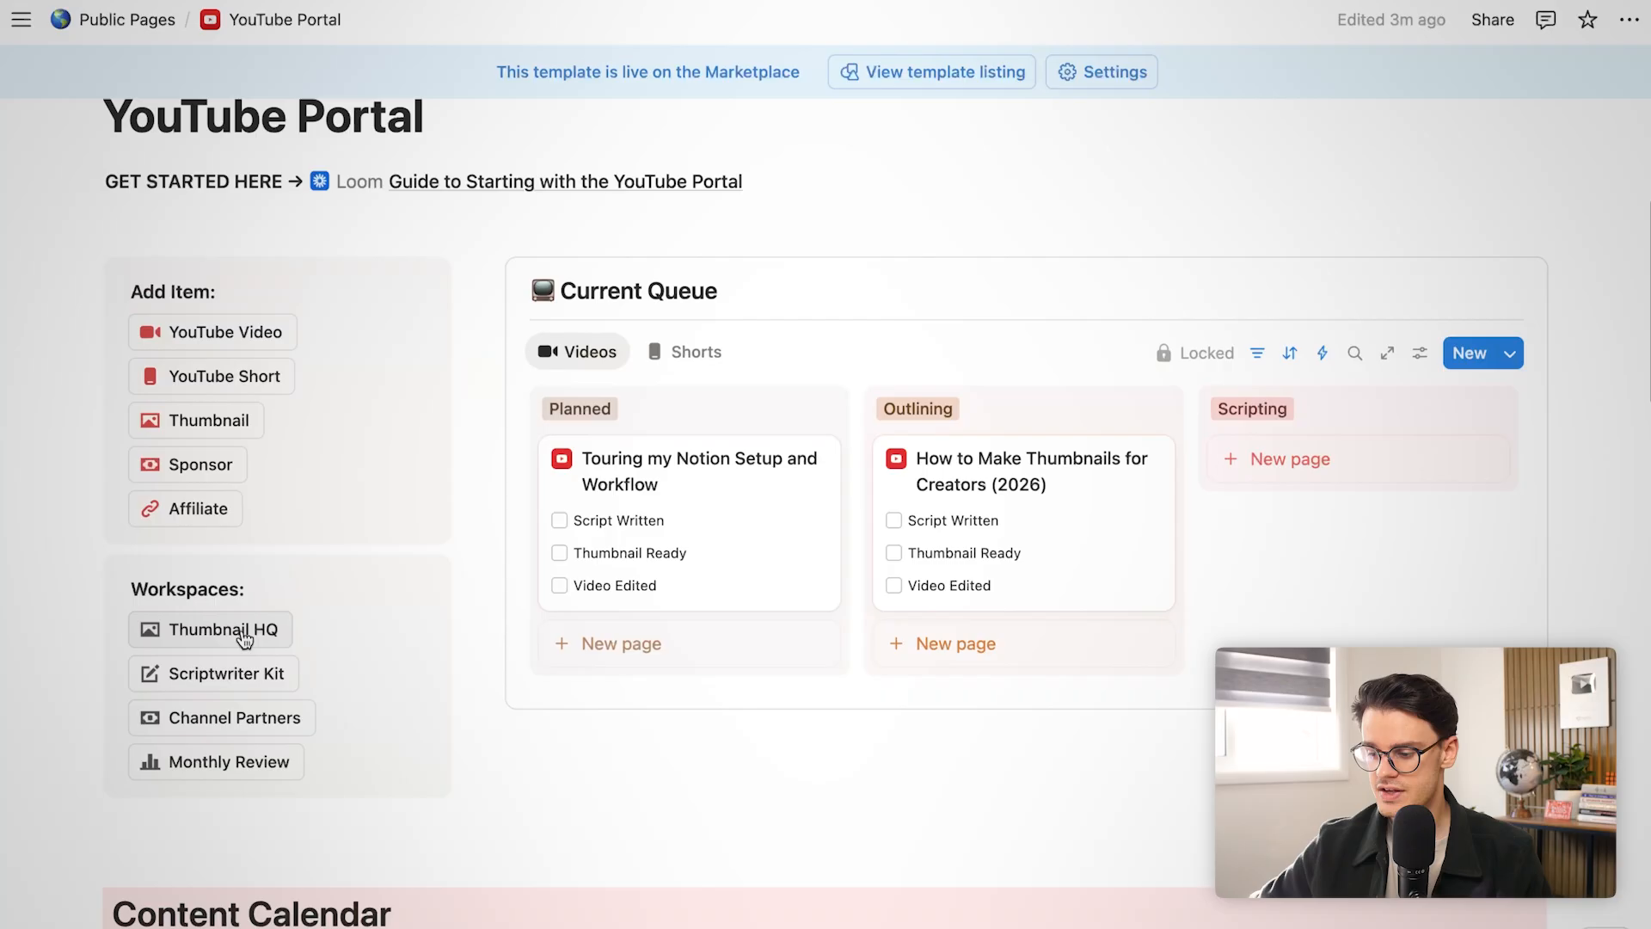
Go to the Thumbnail HQ workspace's Thumbnail Database from the portal
scroll(242, 630, "down", 6)
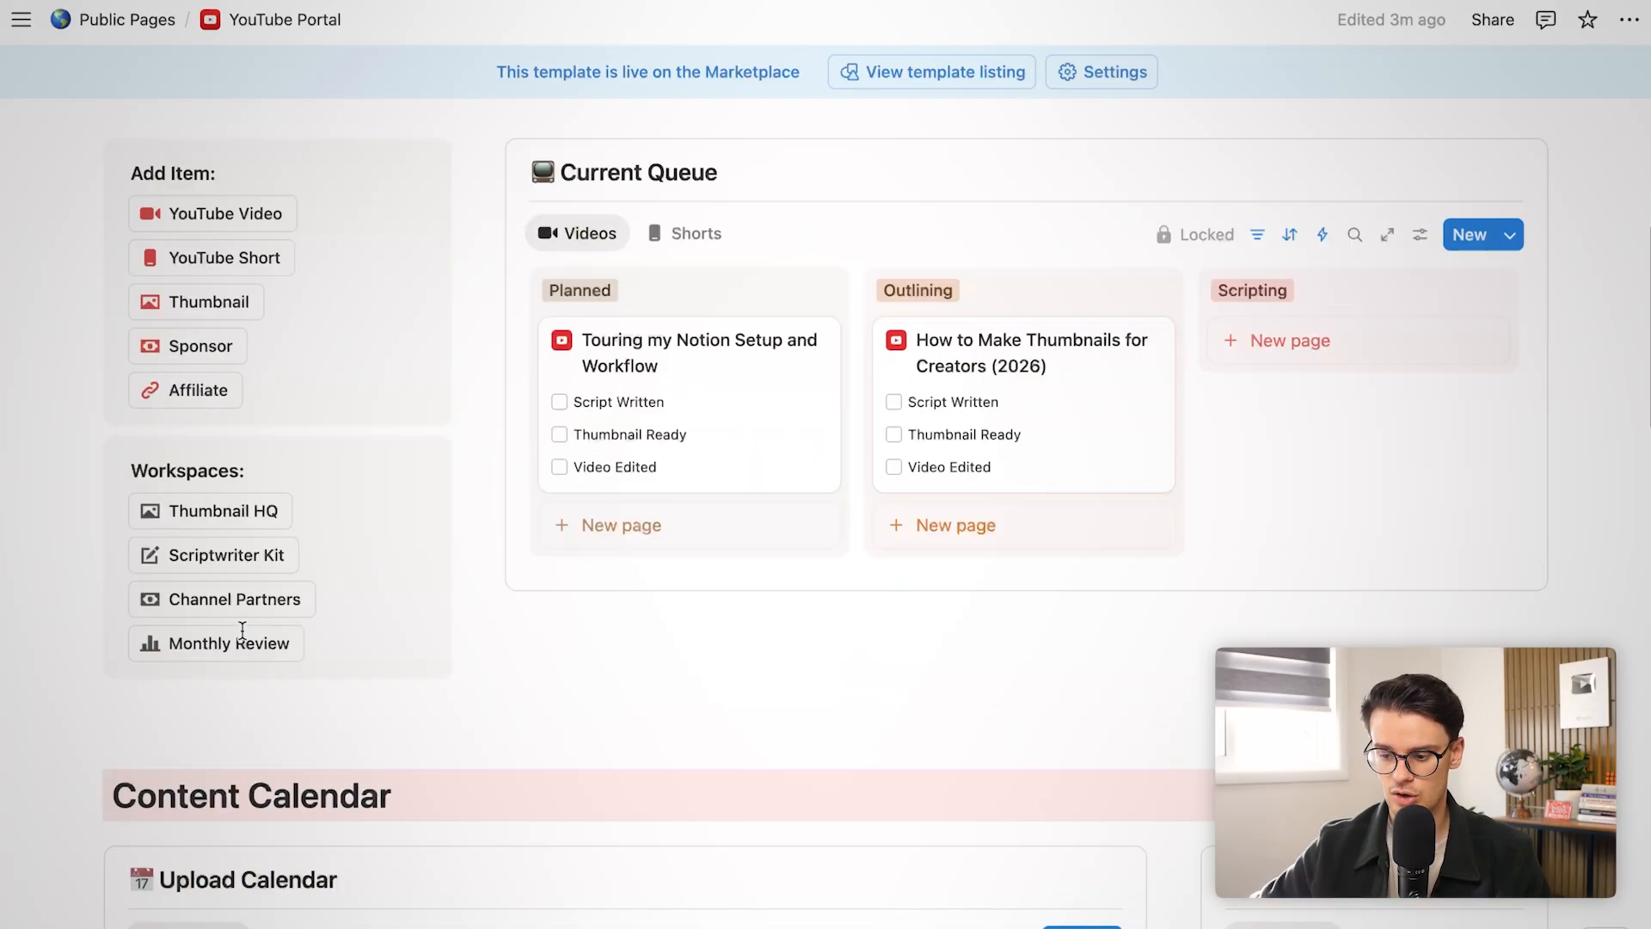
scroll(242, 631, "down", 12)
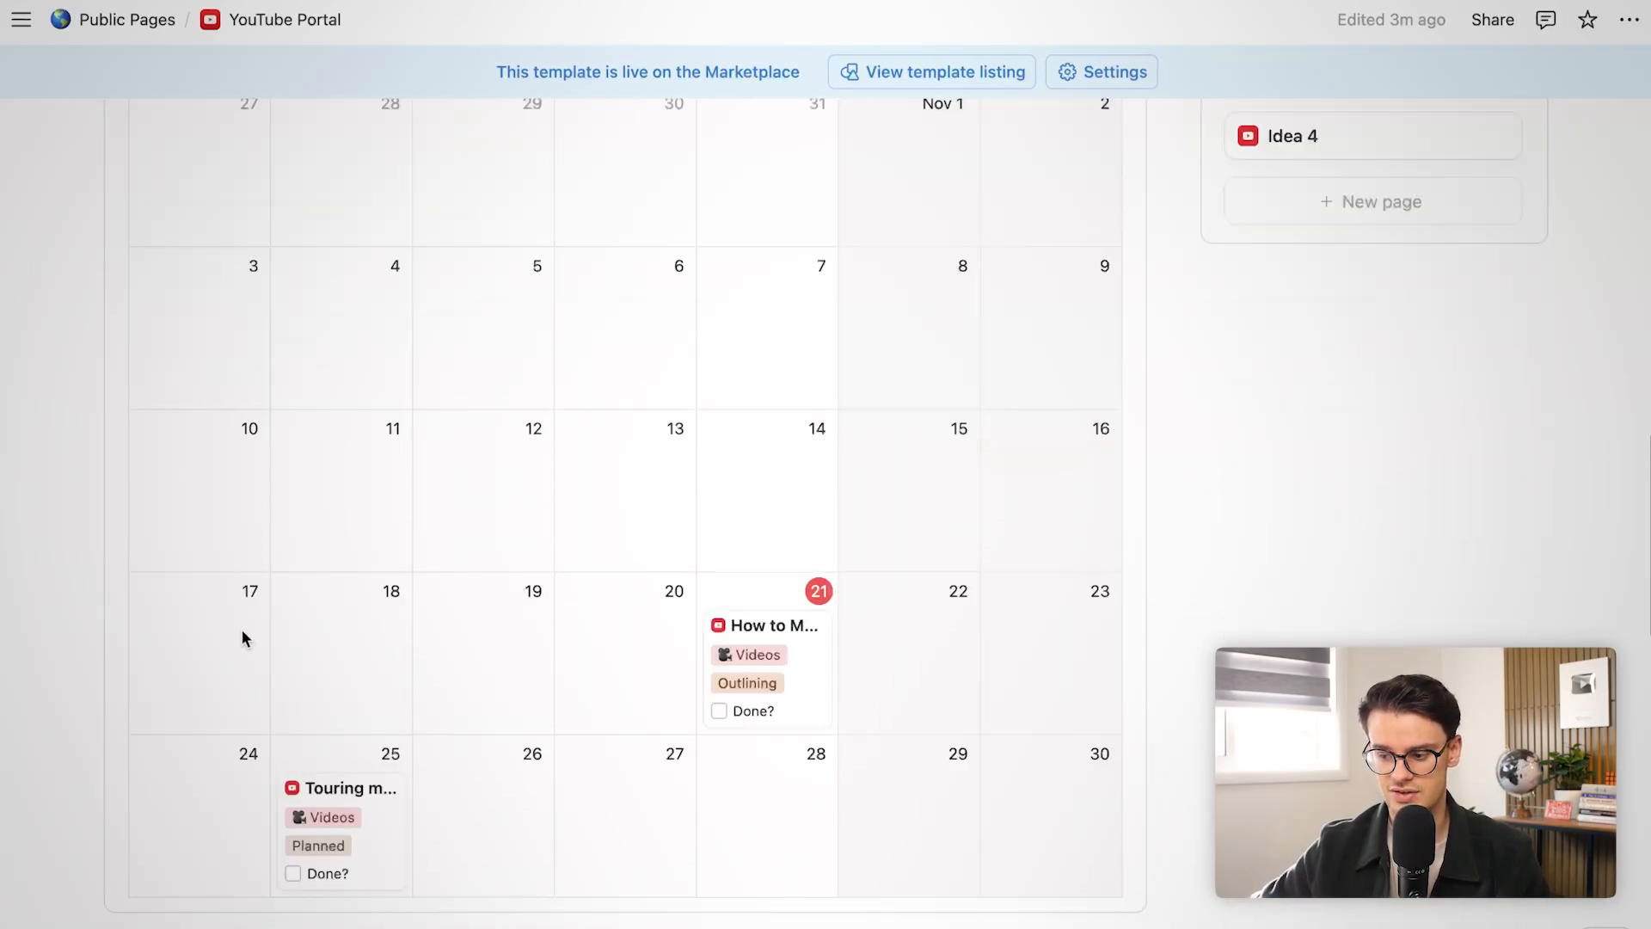
scroll(242, 631, "down", 3)
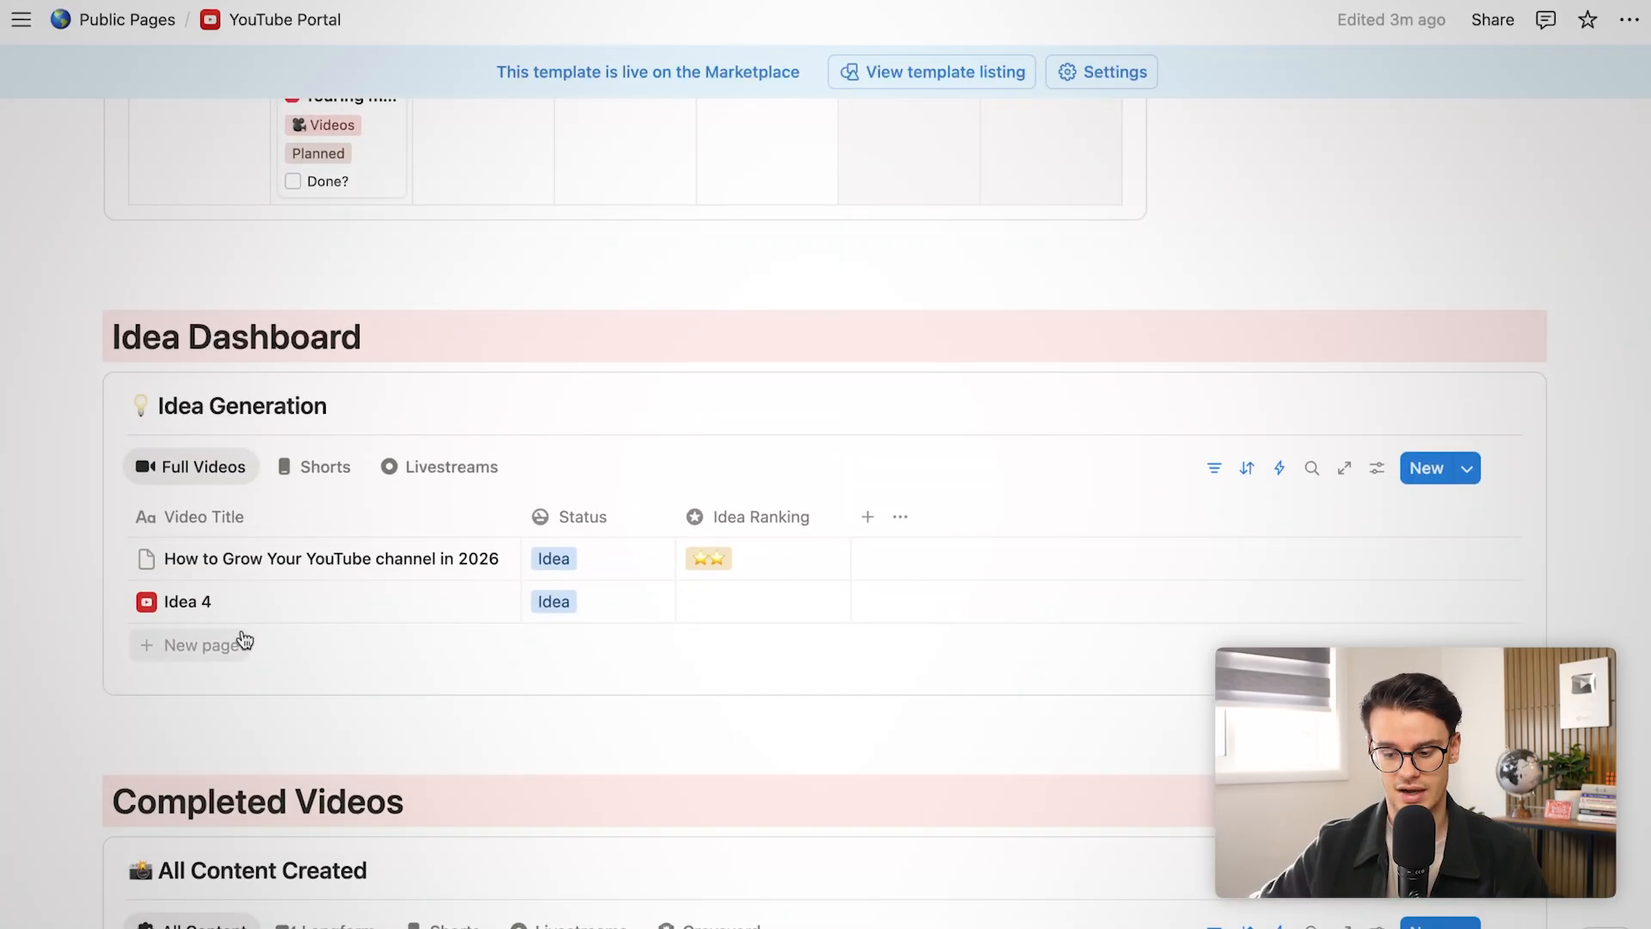
scroll(244, 638, "down", 3)
scroll(242, 638, "up", 20)
scroll(242, 638, "up", 4)
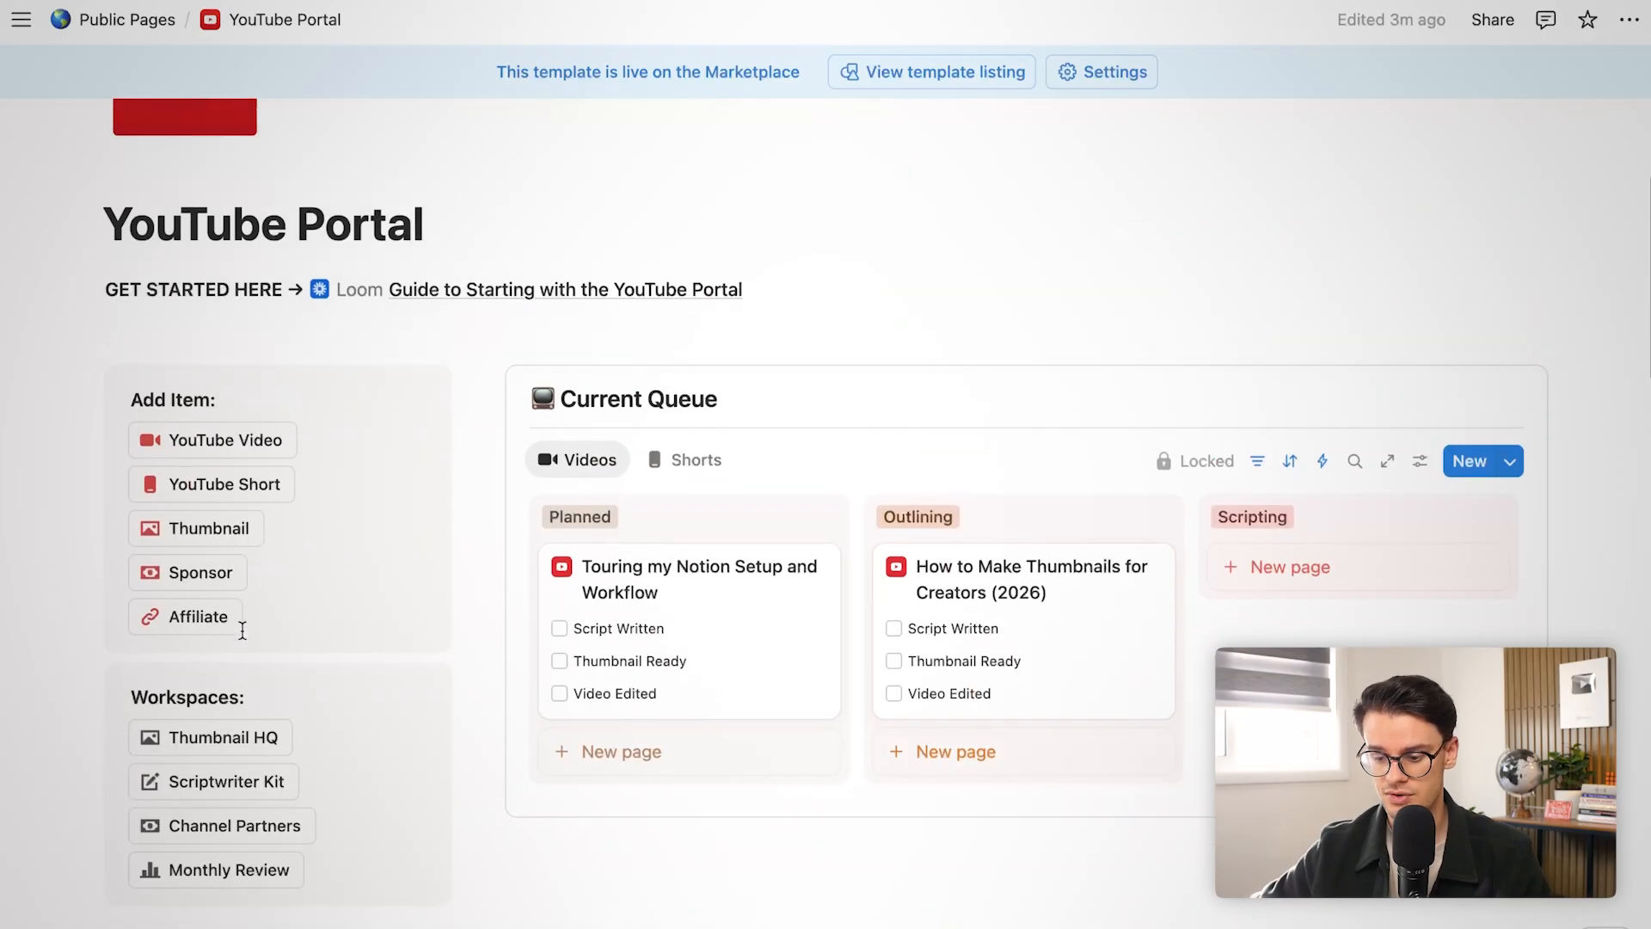
left_click(191, 750)
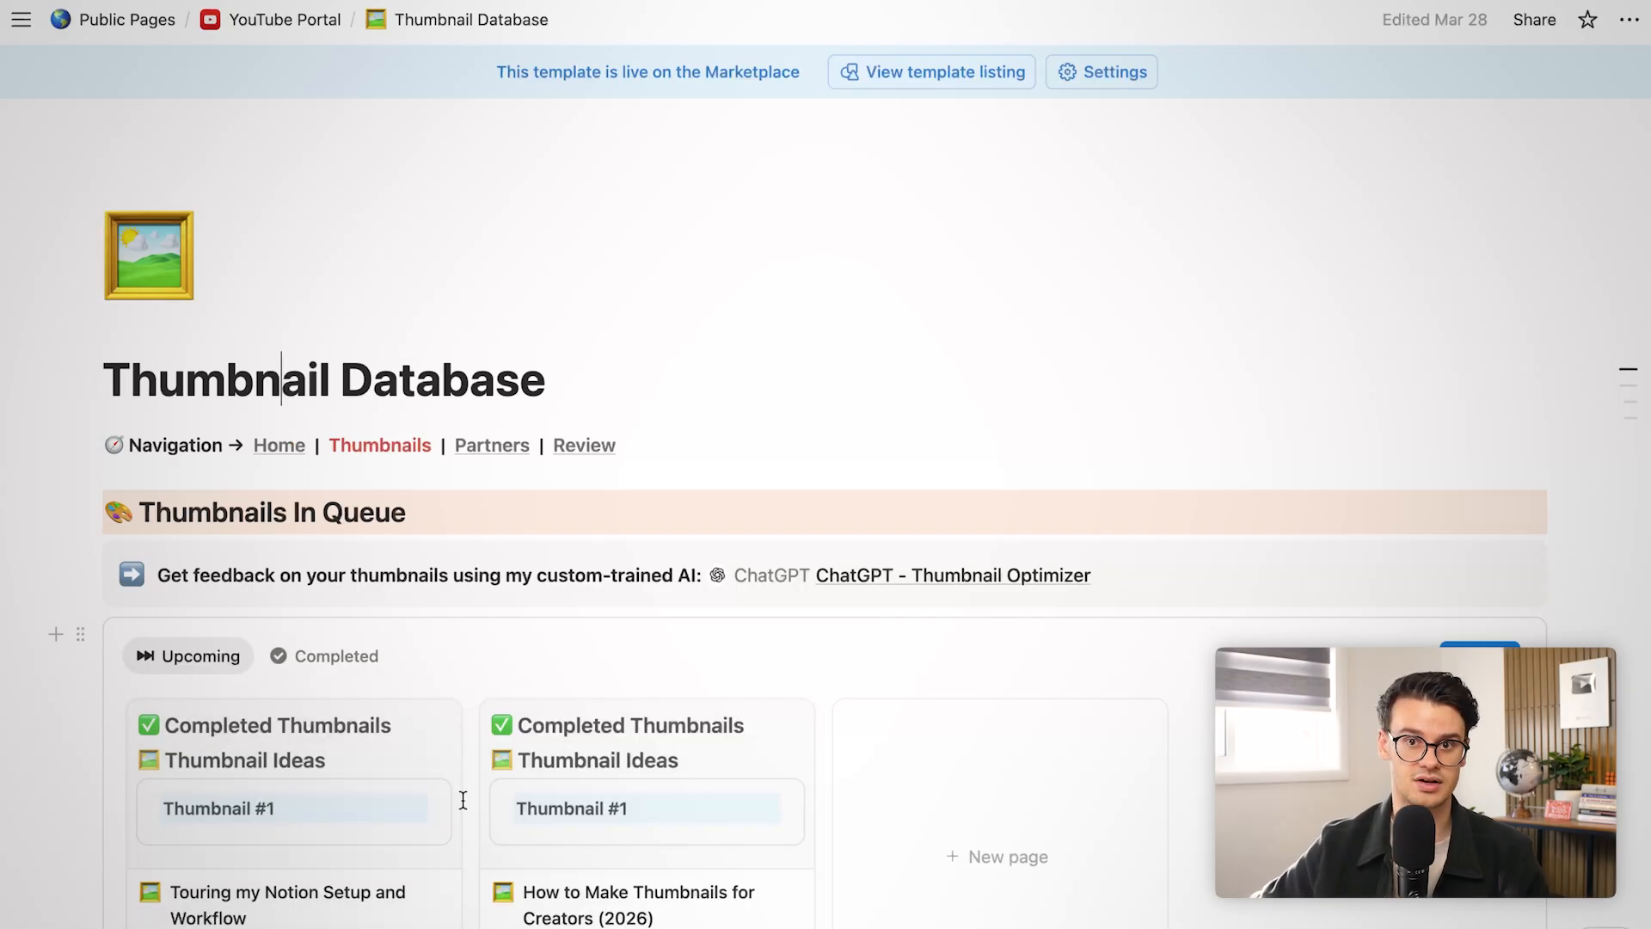
Open the thumbnail page for How to Make Thumbnails for Creators (2026) and review its ideas and title strategy
scroll(462, 800, "down", 3)
left_click(595, 686)
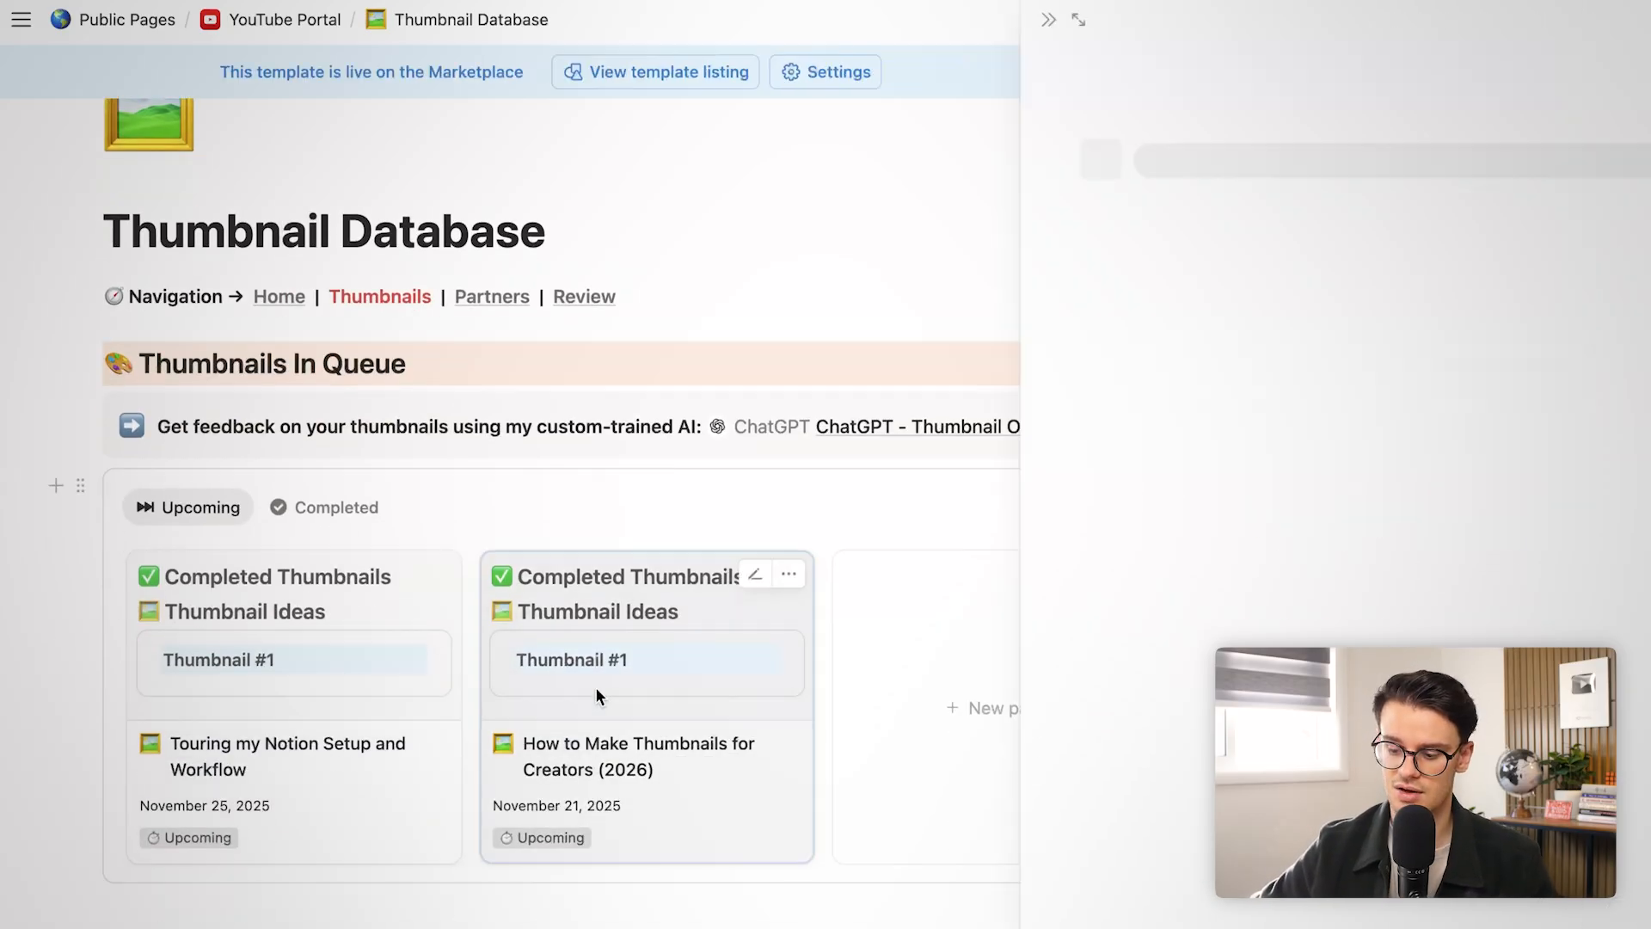
scroll(818, 737, "down", 9)
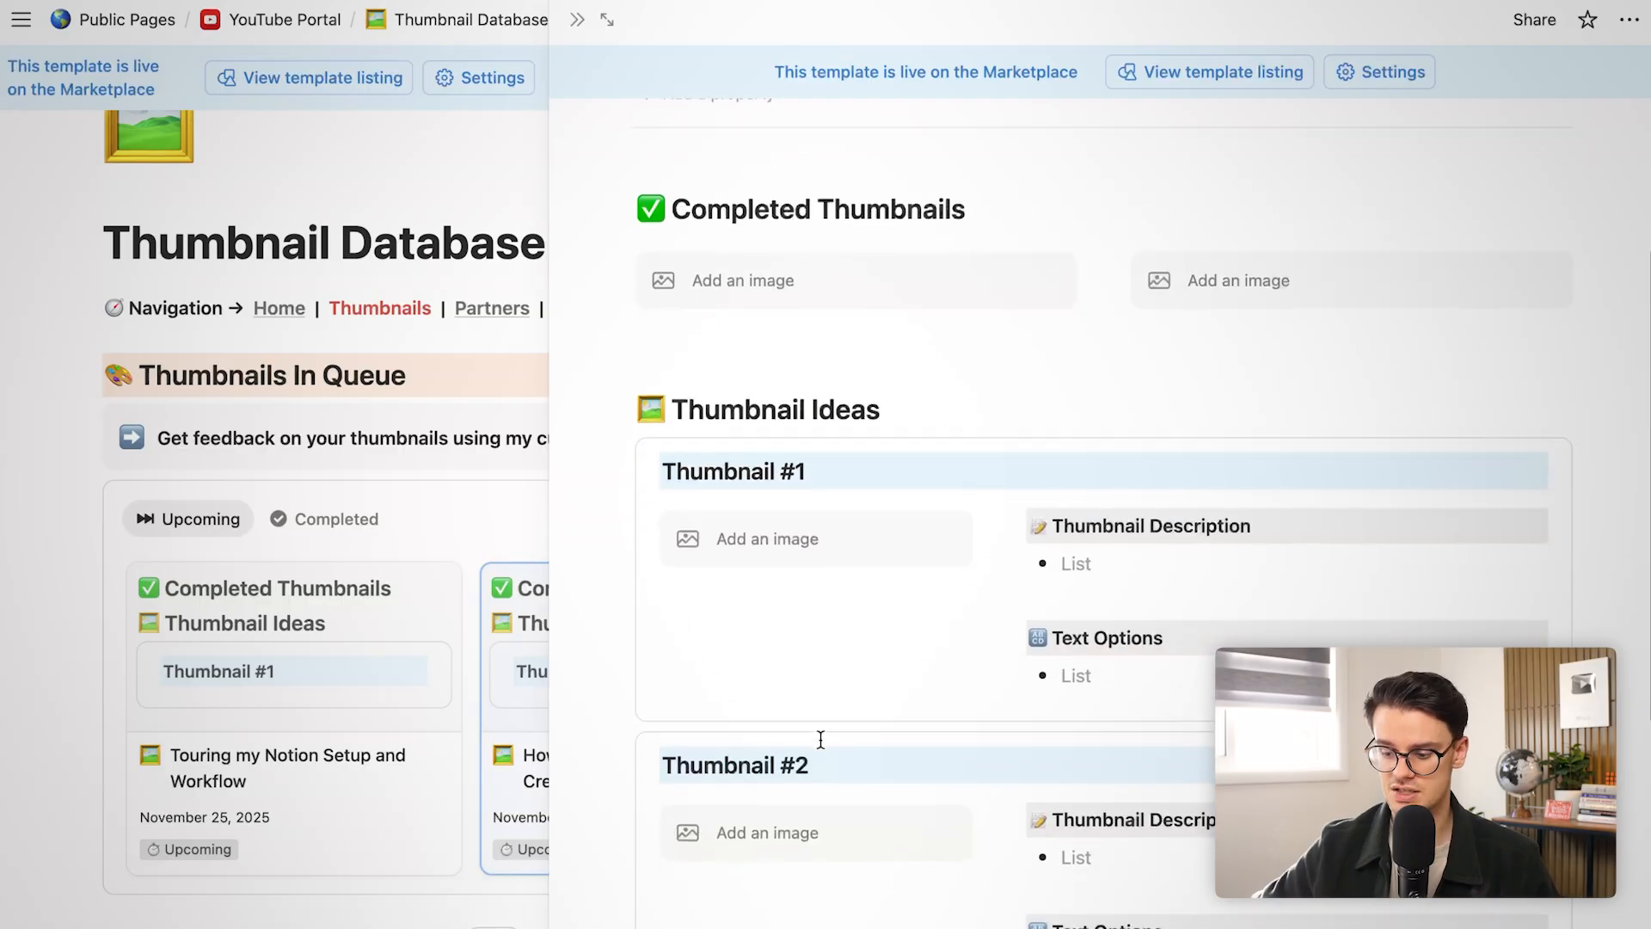
scroll(820, 740, "down", 3)
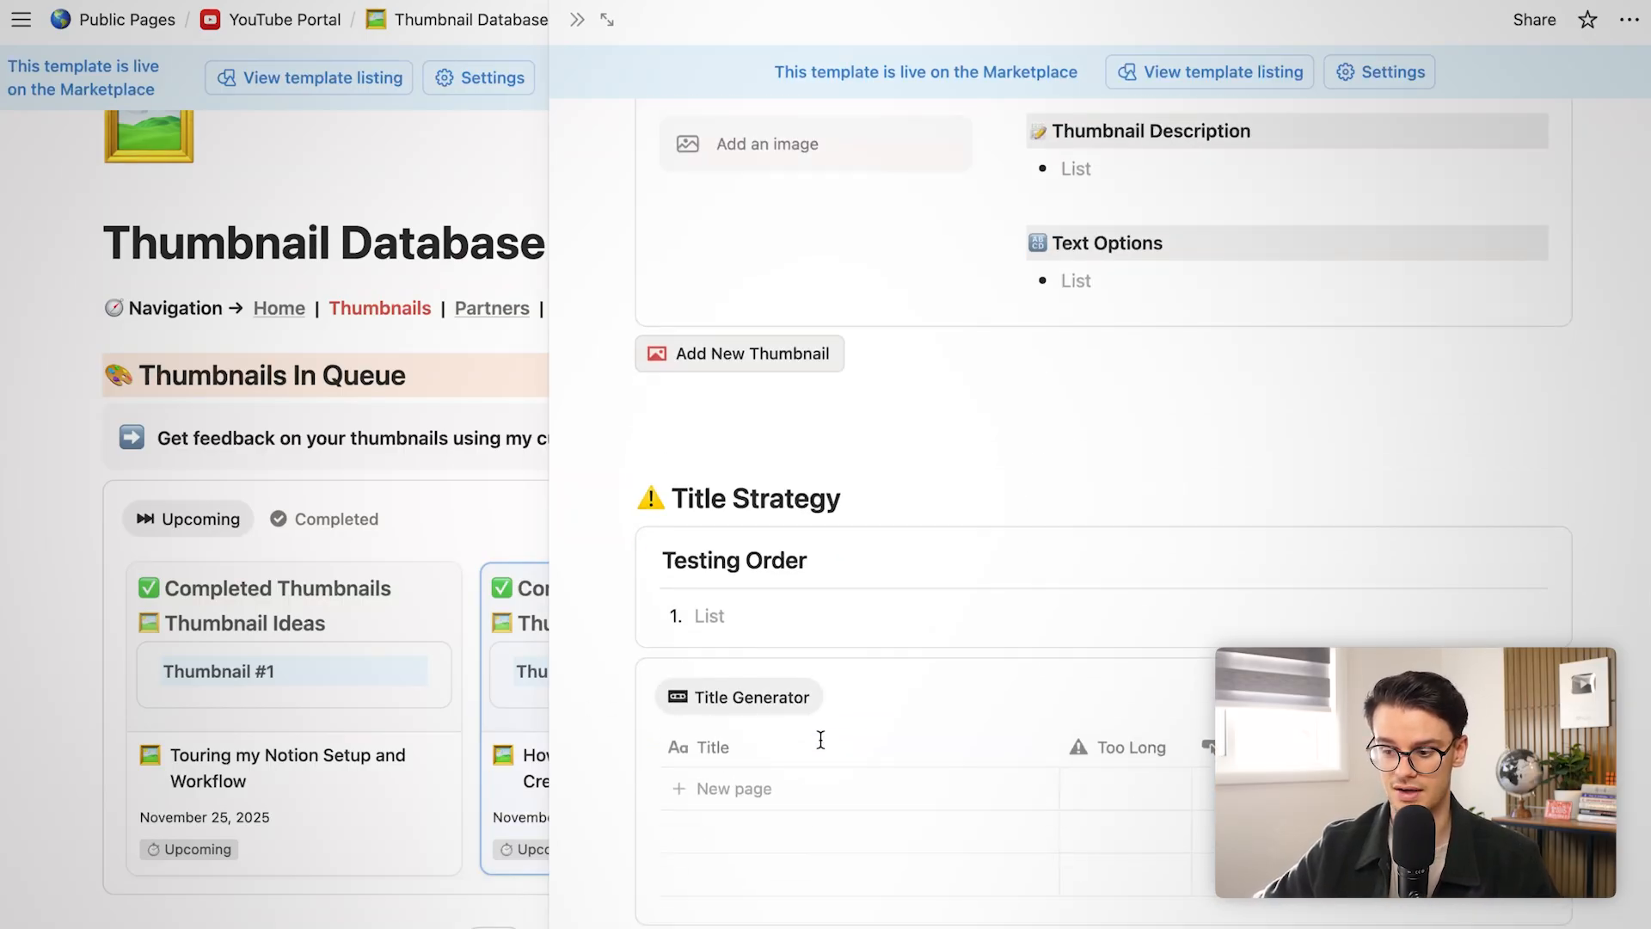
scroll(820, 739, "up", 1)
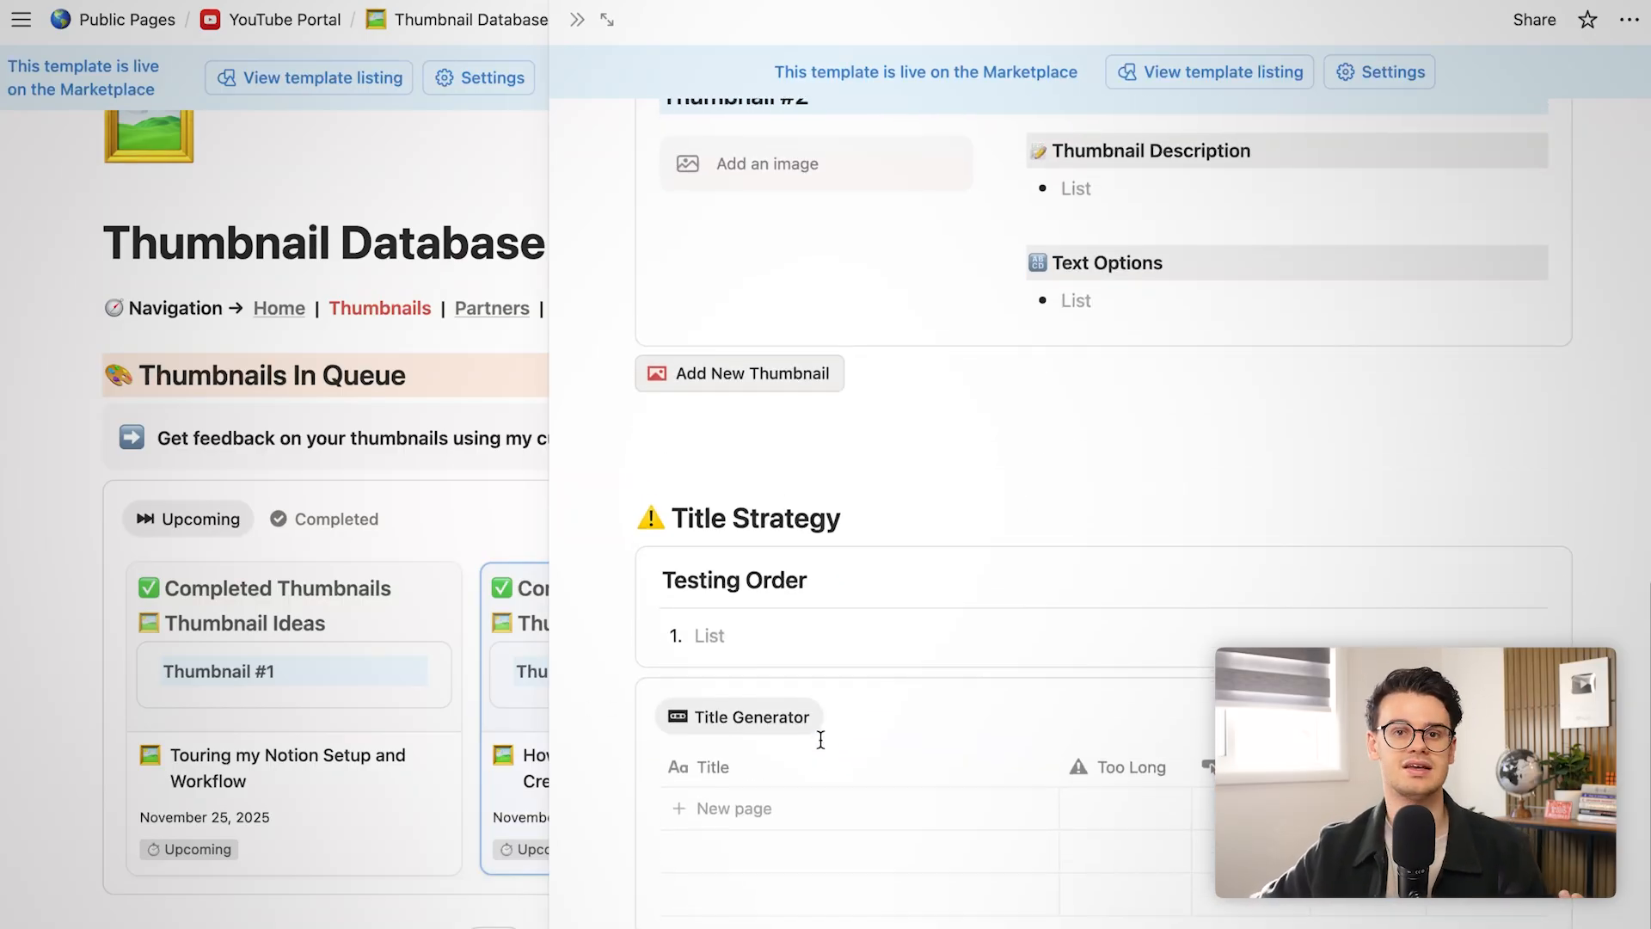
scroll(821, 739, "up", 8)
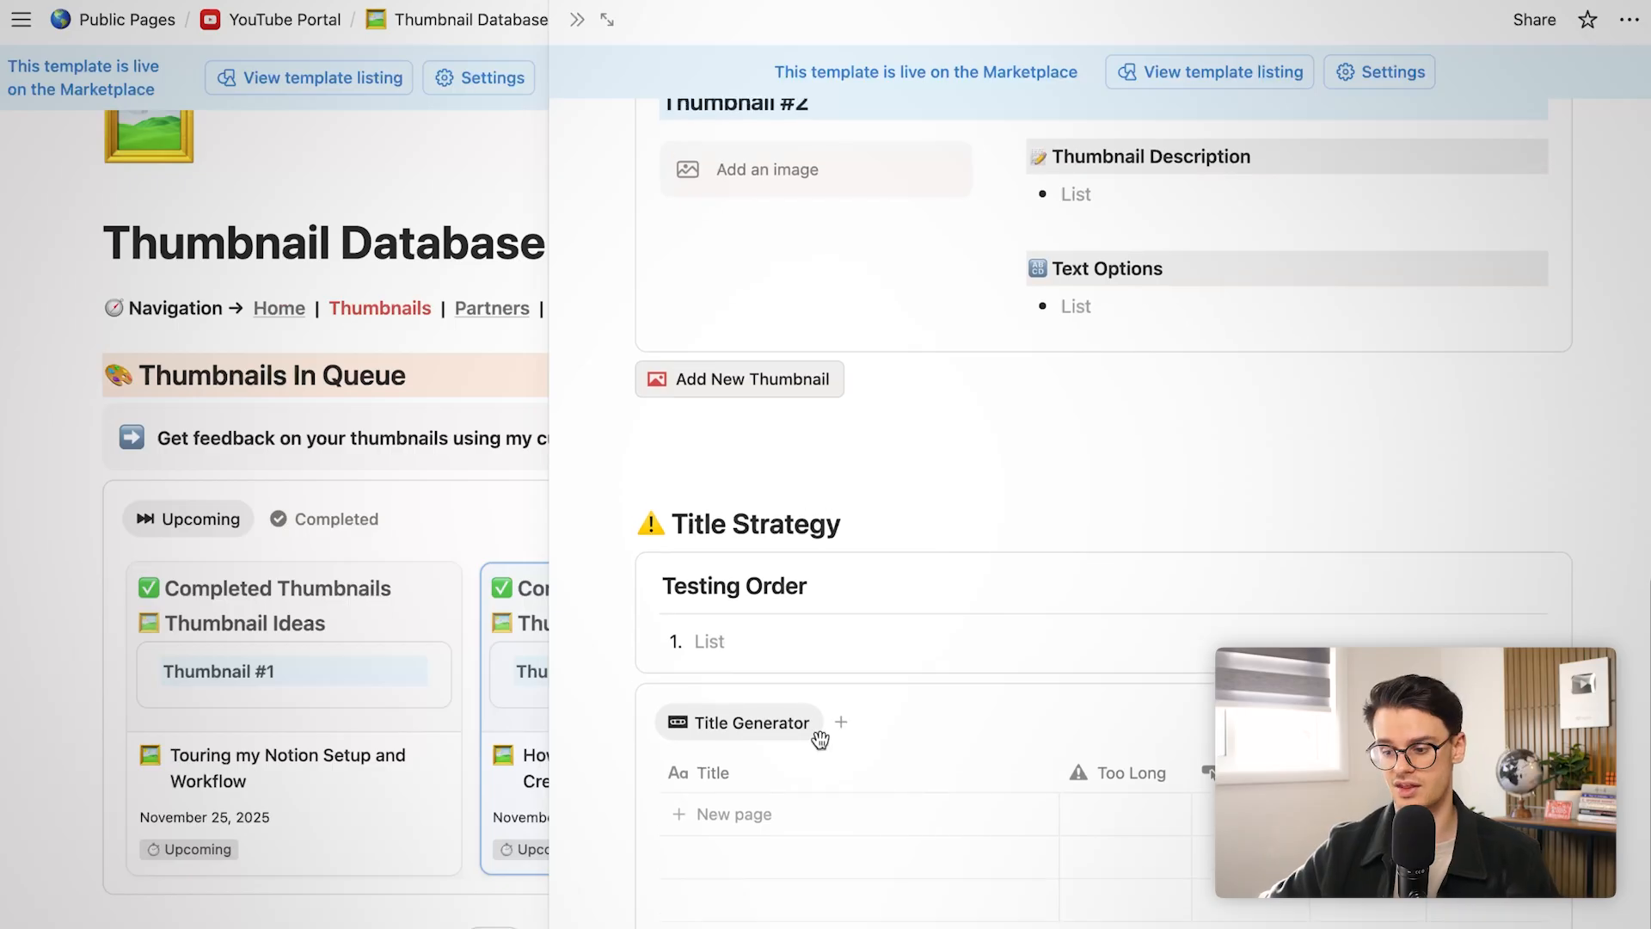
scroll(820, 739, "up", 3)
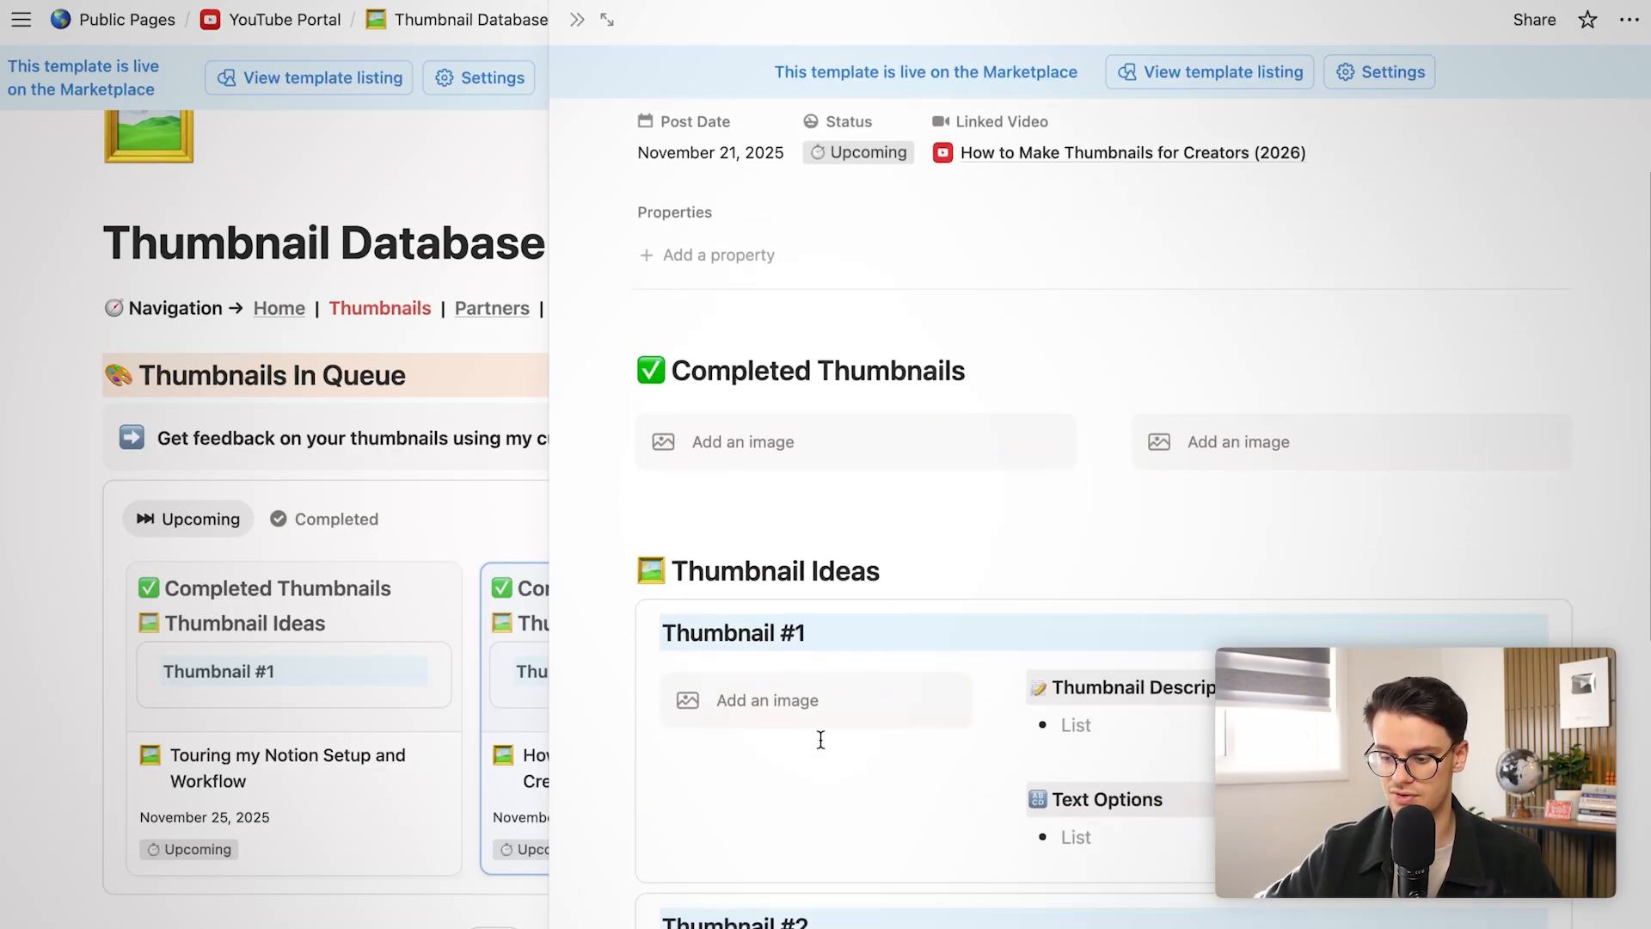
scroll(820, 739, "down", 3)
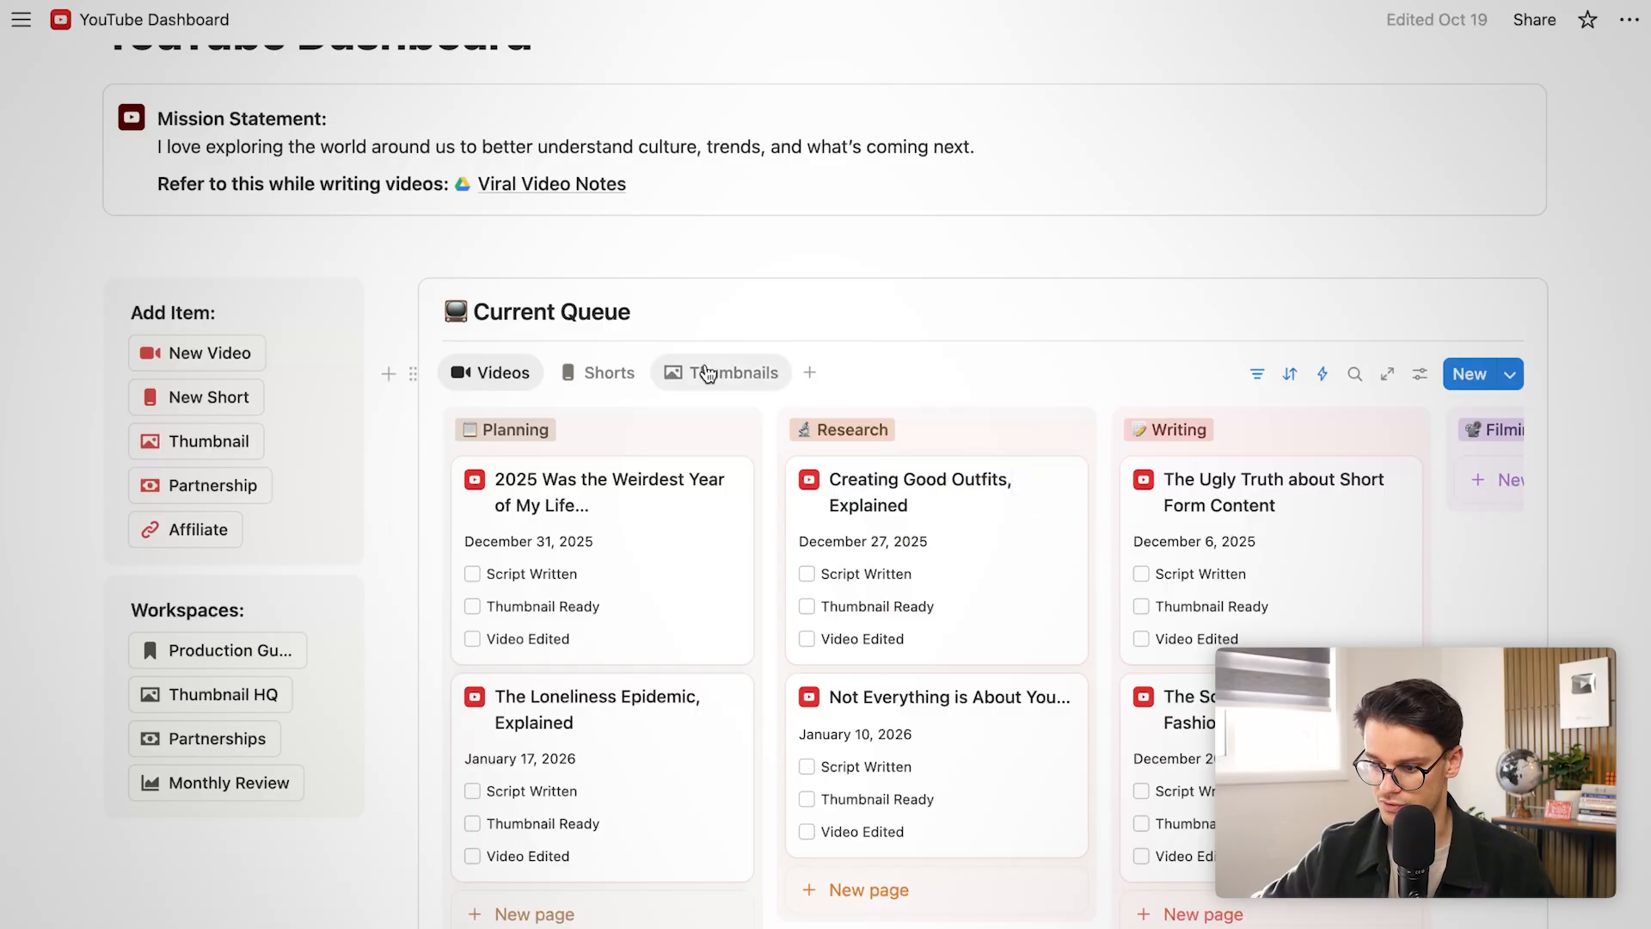
Switch the queue to its Thumbnails view and read the first thumbnail's description
left_click(700, 373)
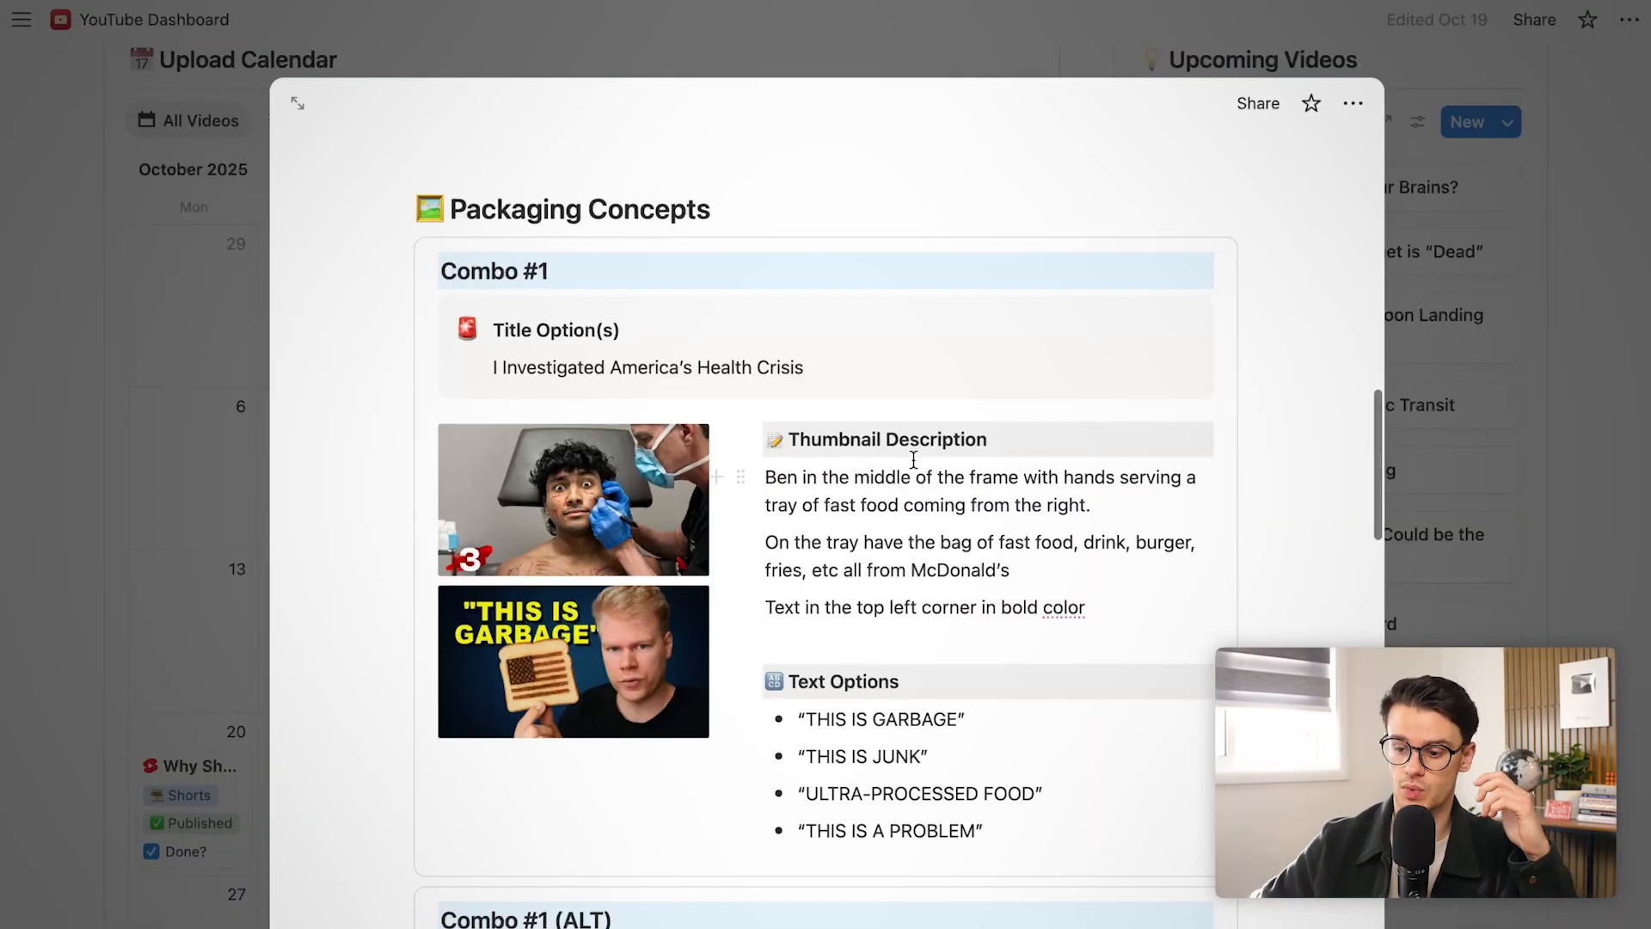
scroll(913, 460, "down", 1)
right_click(915, 470)
left_click(861, 454)
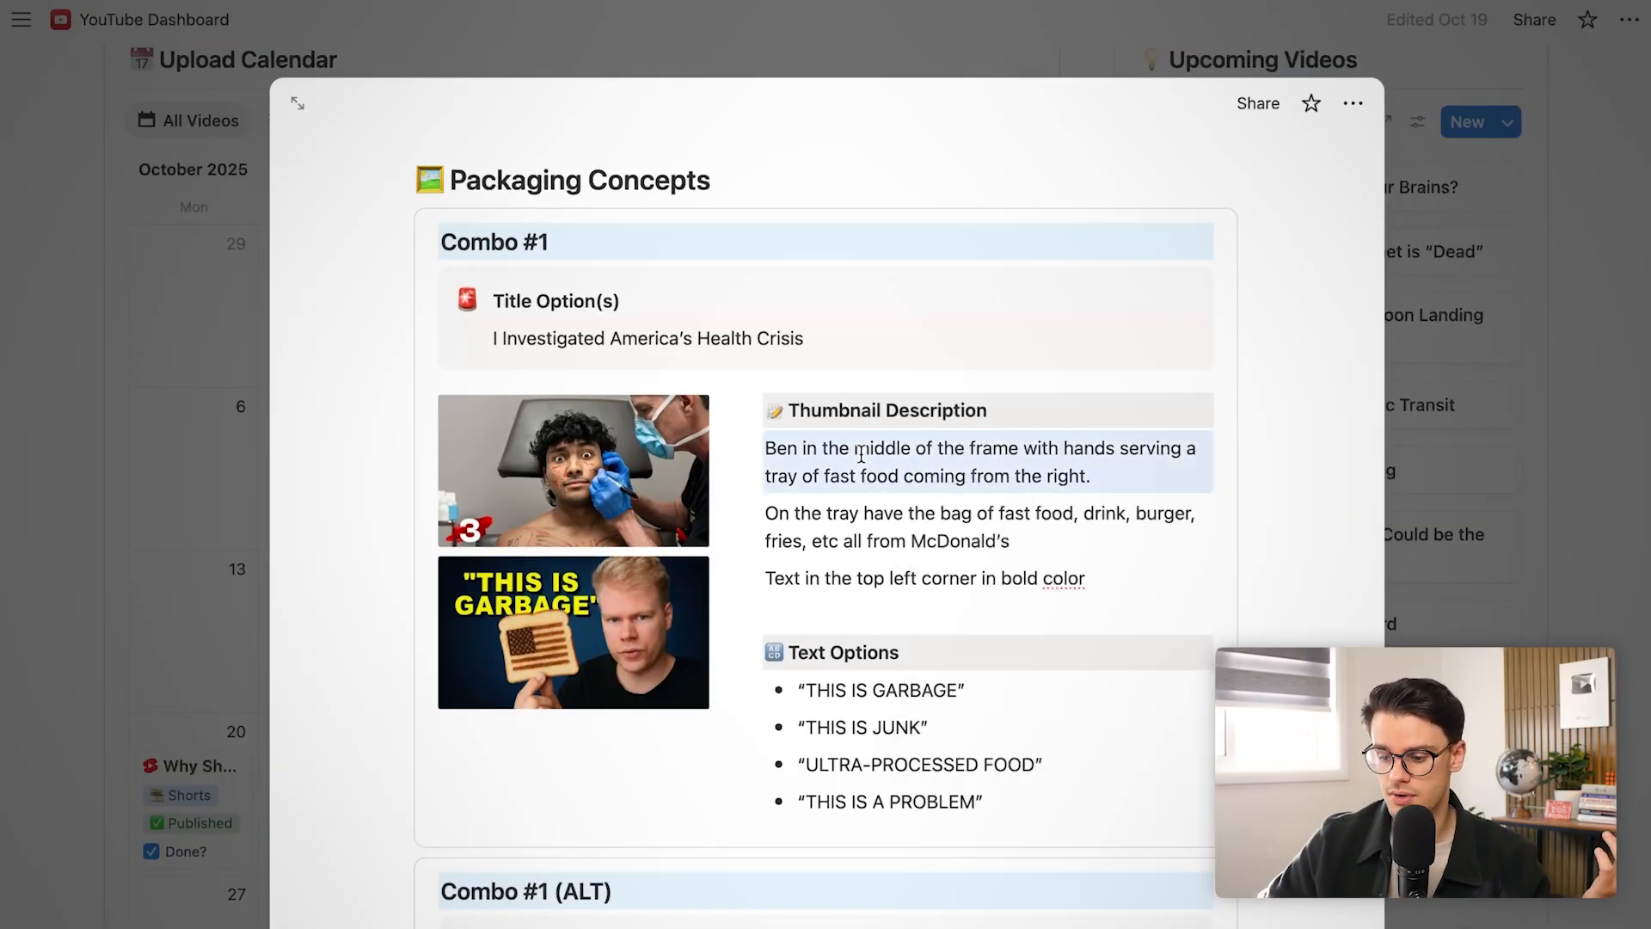
scroll(862, 454, "down", 2)
left_click(861, 454)
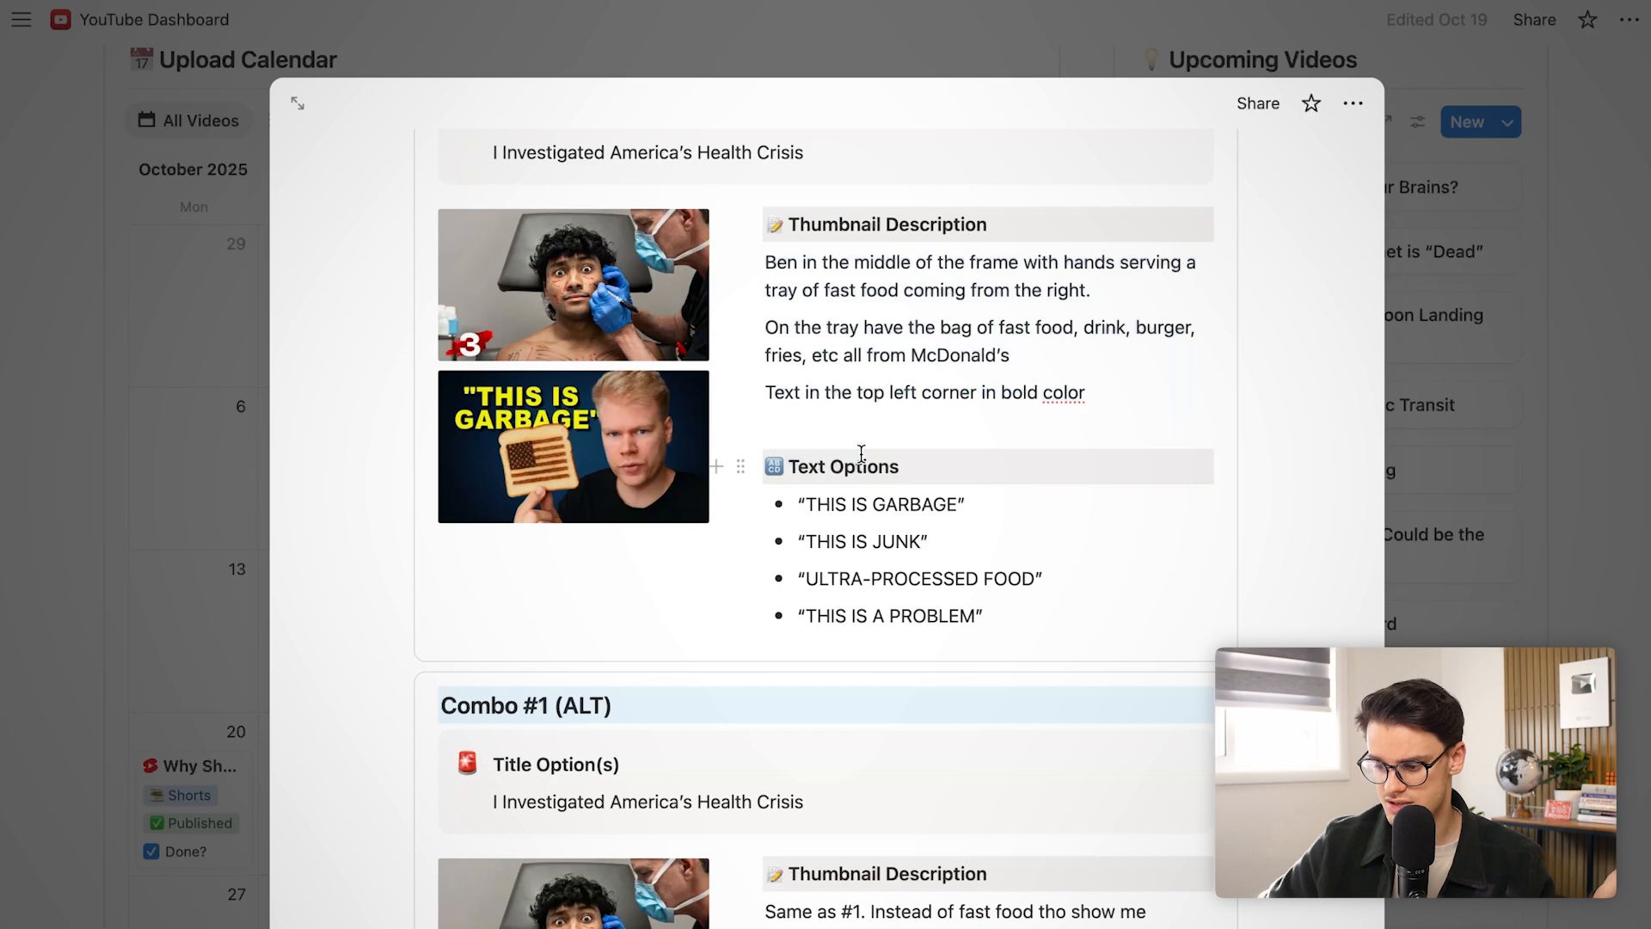
left_click(854, 329)
scroll(855, 329, "up", 3)
scroll(855, 328, "down", 2)
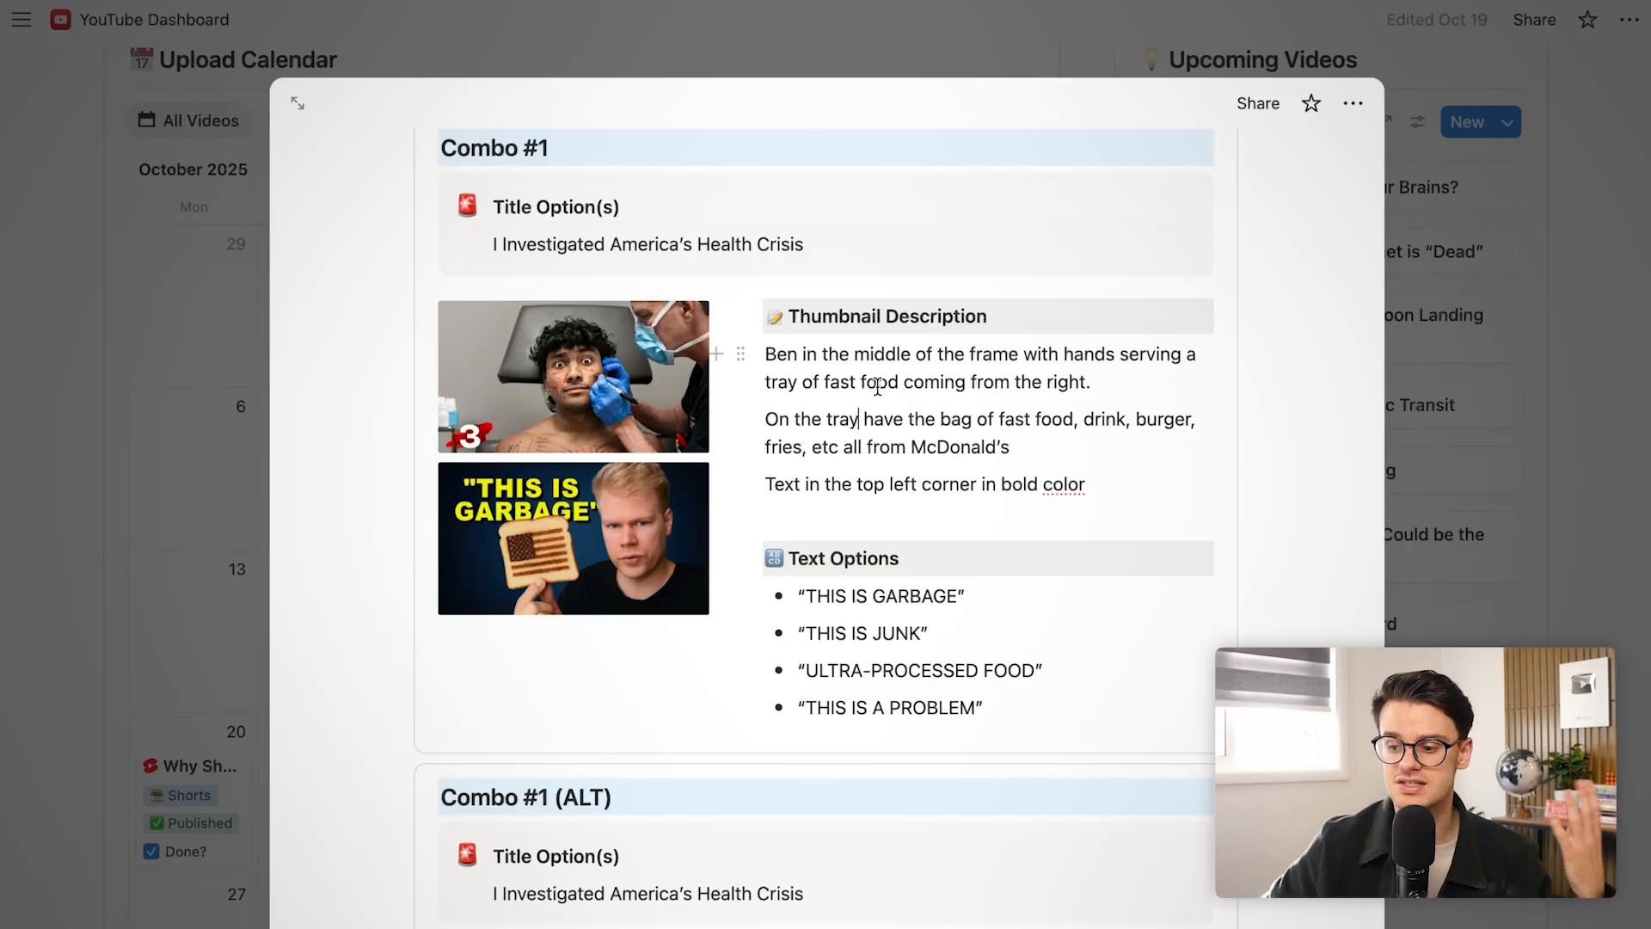
scroll(878, 386, "down", 8)
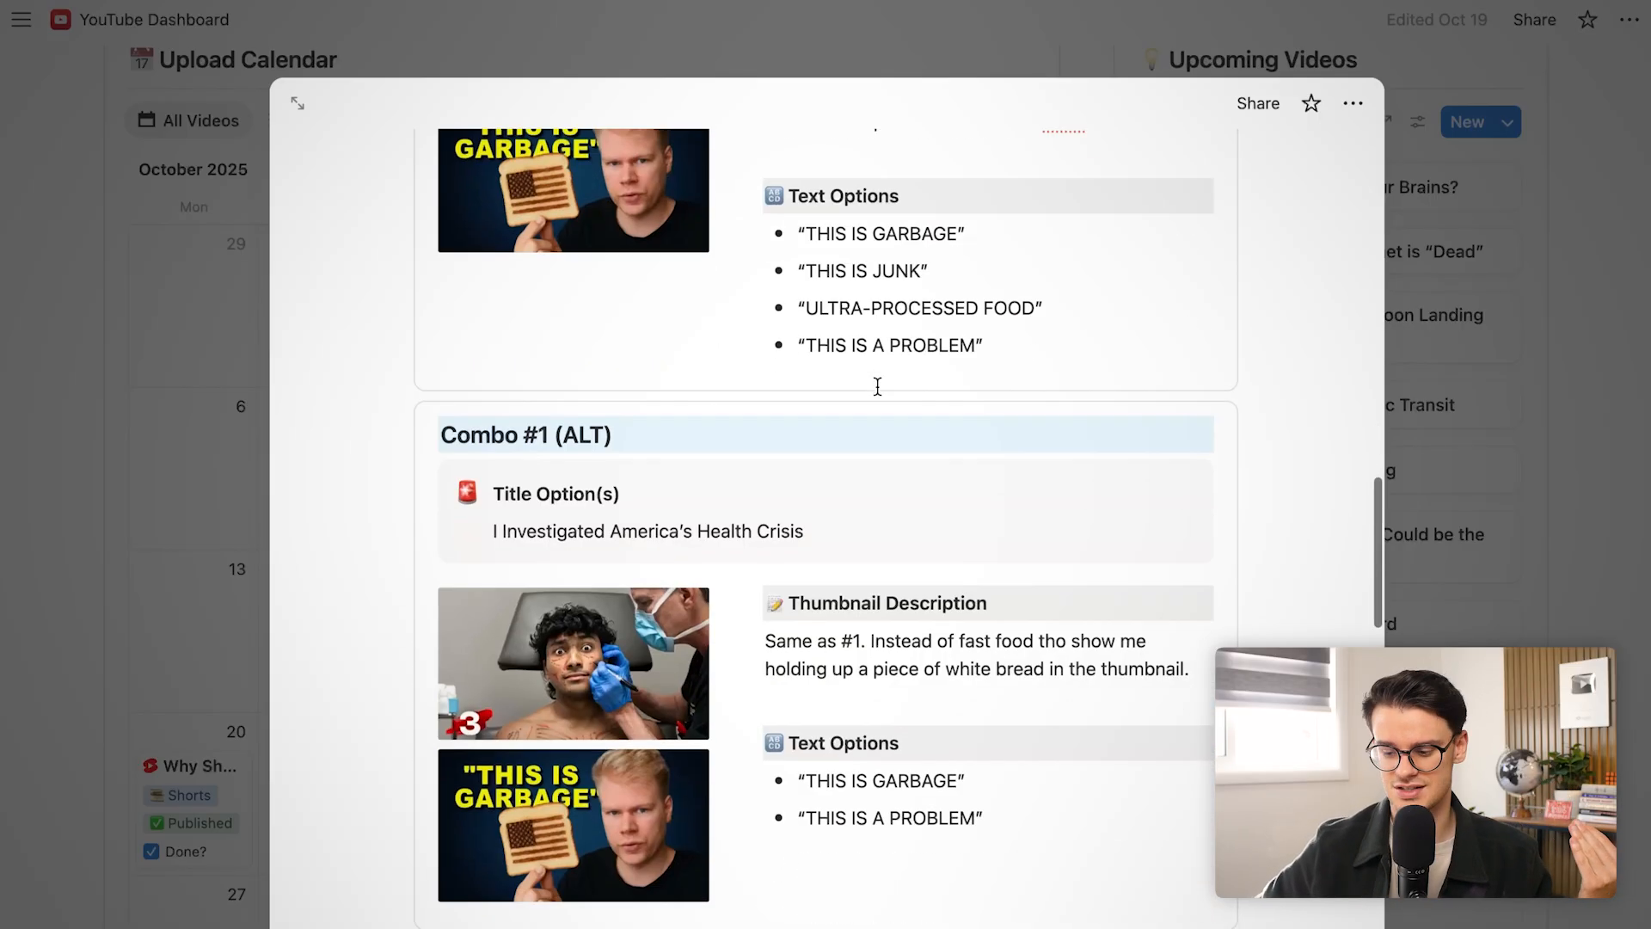
scroll(877, 386, "down", 11)
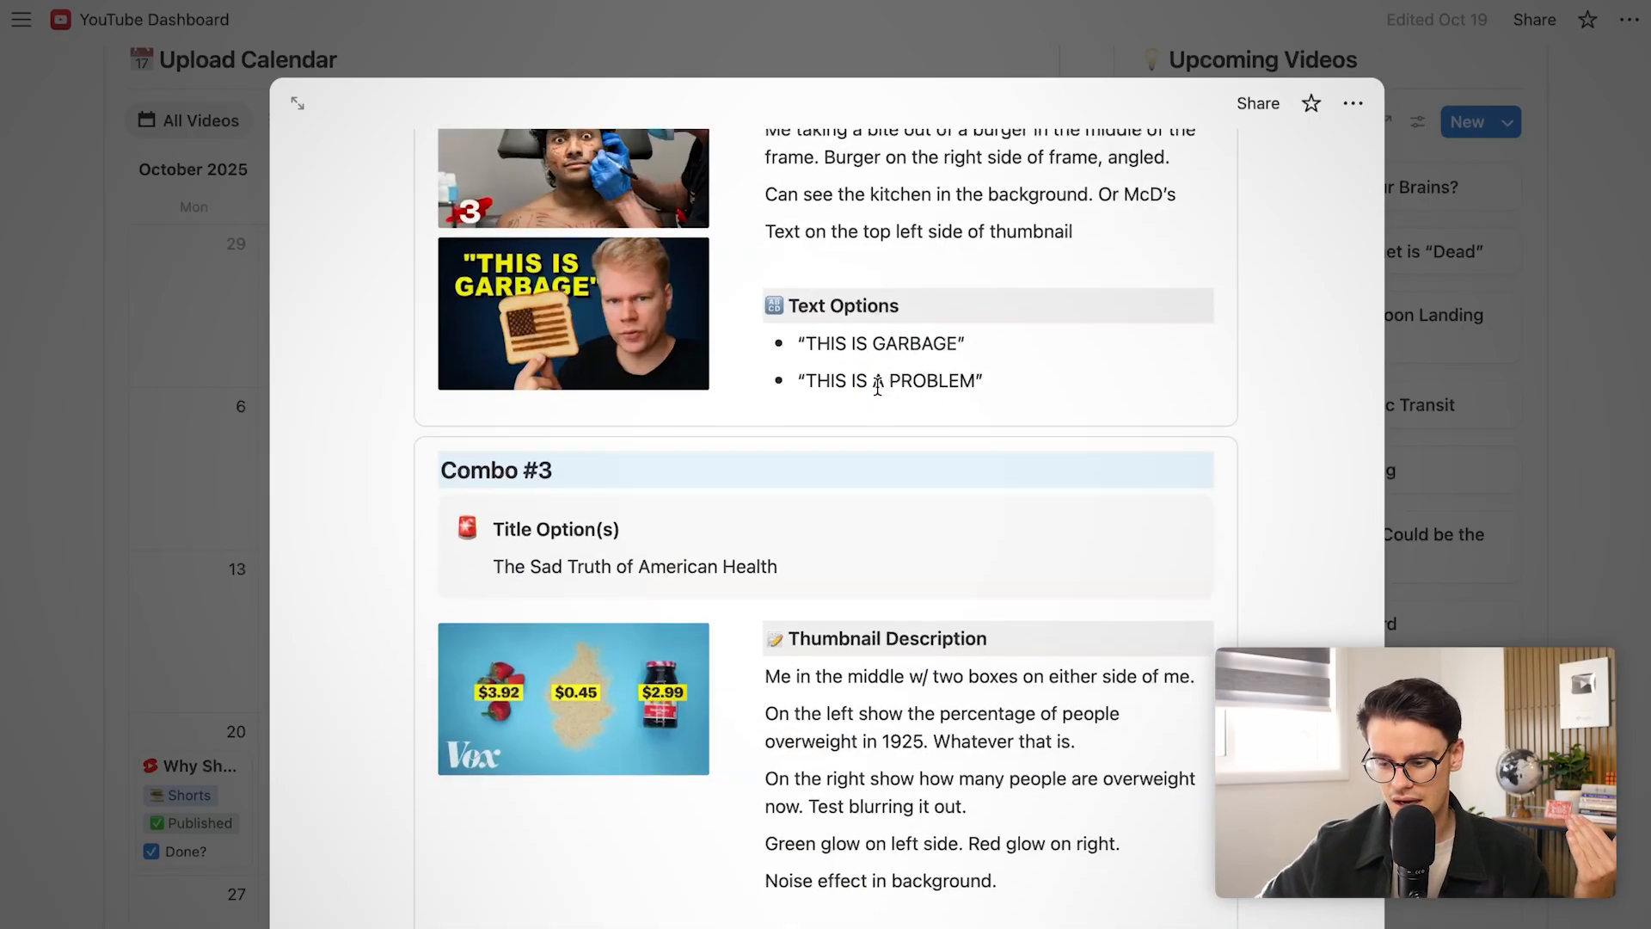
scroll(877, 387, "down", 1)
Look over the Title Option(s) block, then close the video page
key("Escape")
scroll(841, 571, "down", 6)
scroll(840, 576, "up", 6)
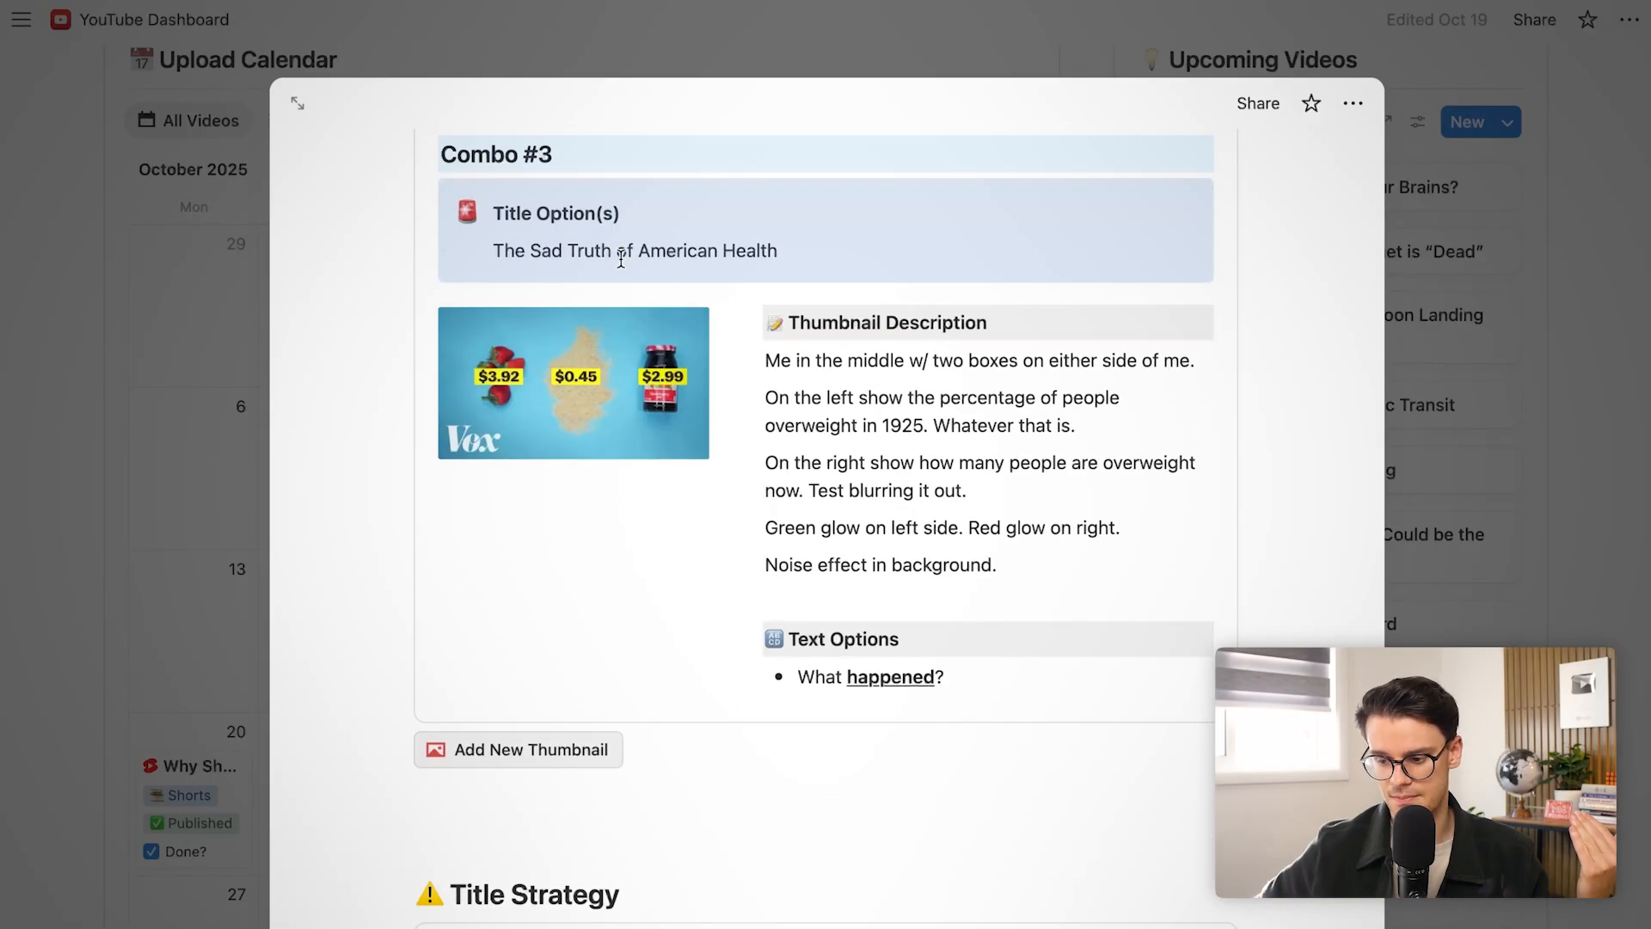
scroll(621, 258, "up", 15)
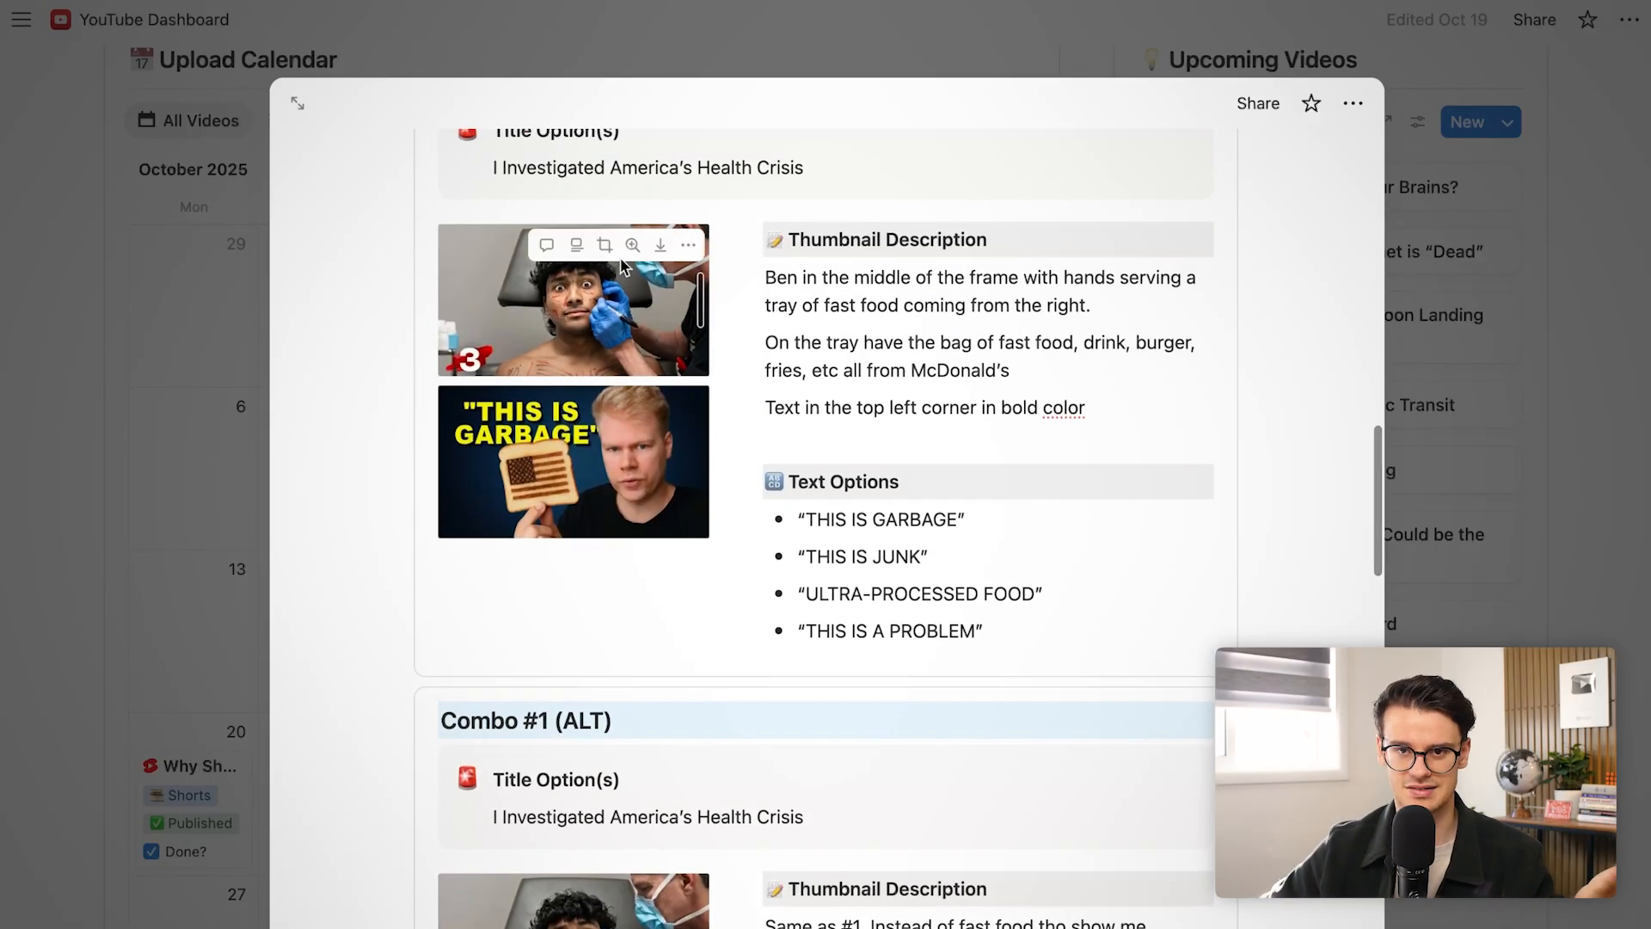
scroll(623, 263, "up", 10)
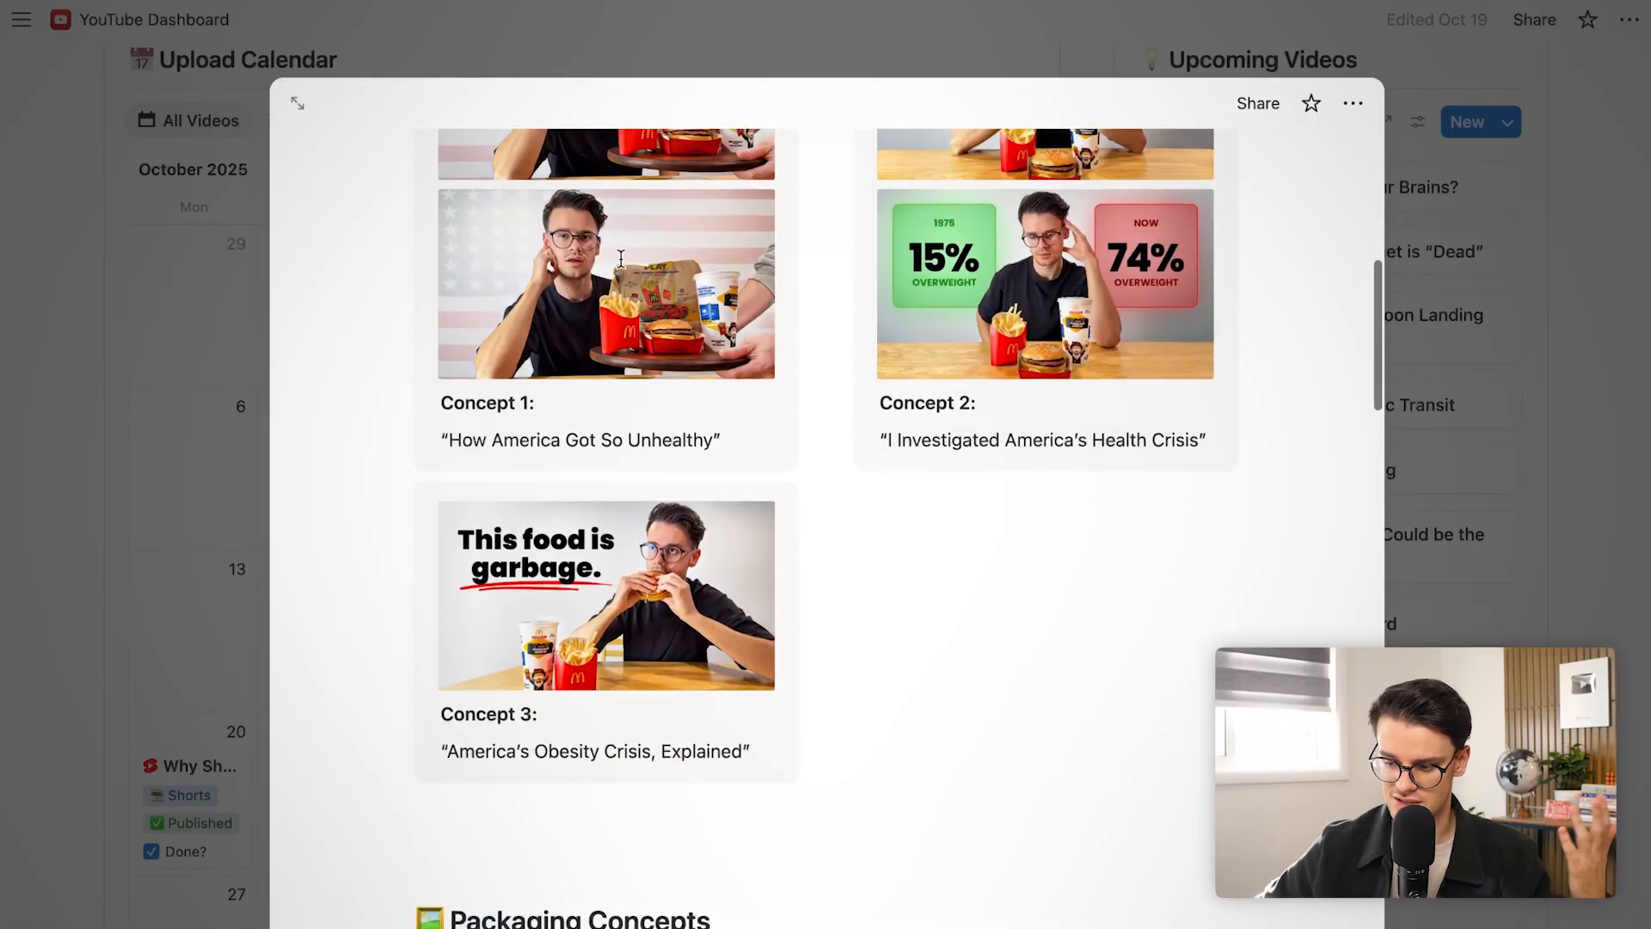
scroll(621, 257, "up", 8)
scroll(621, 258, "down", 5)
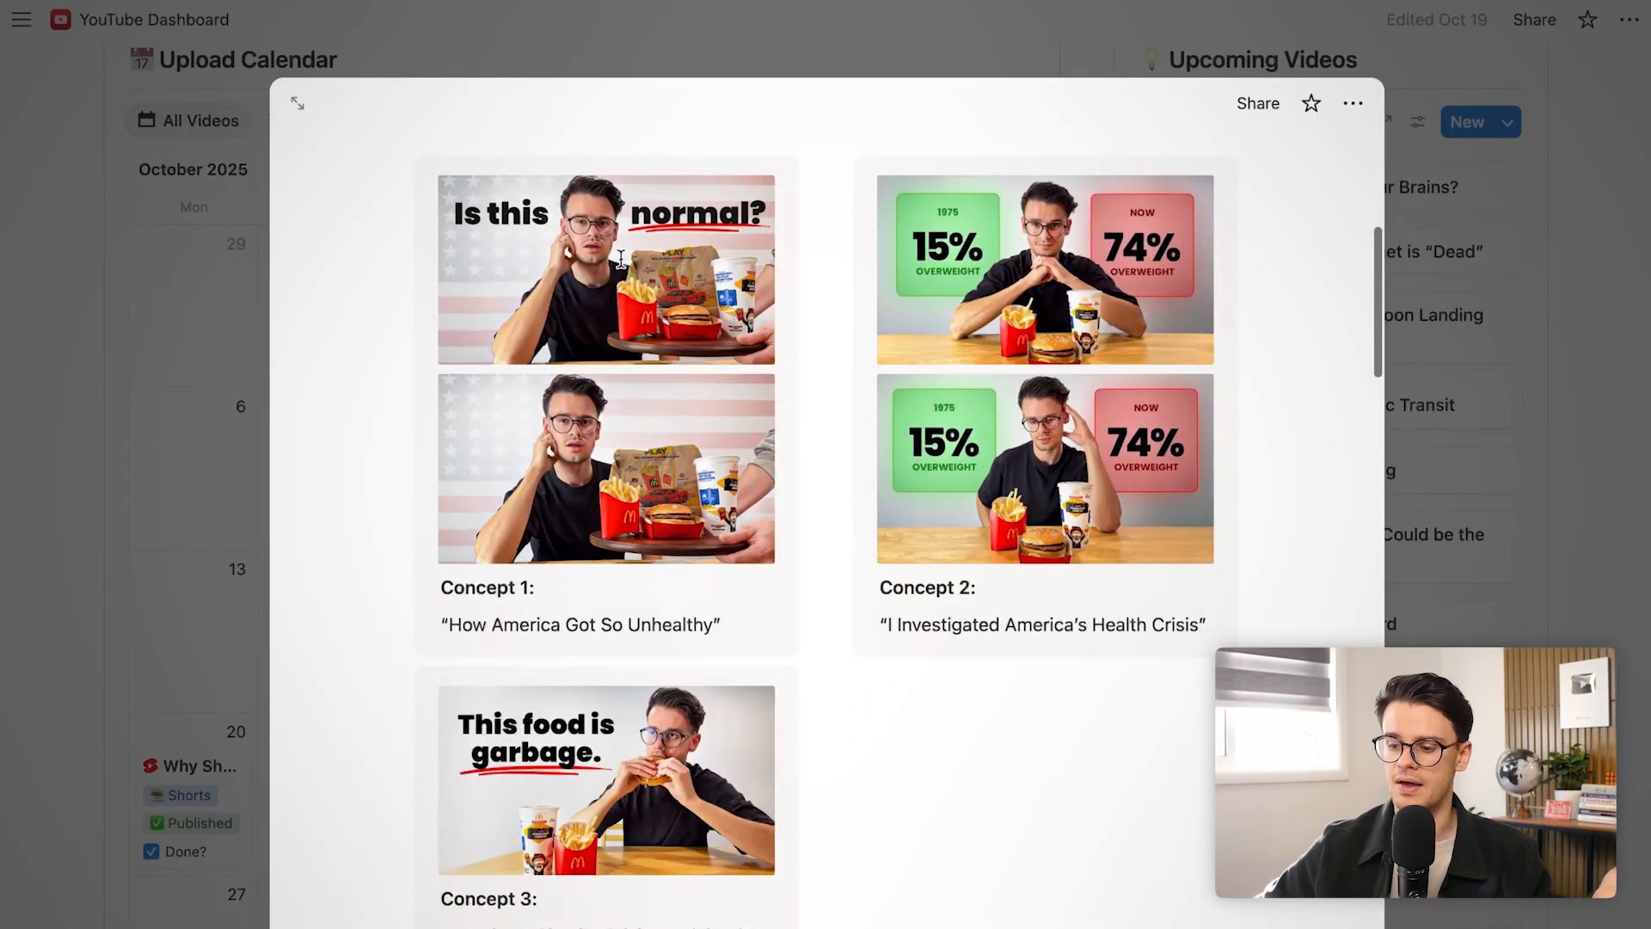
scroll(621, 258, "down", 1)
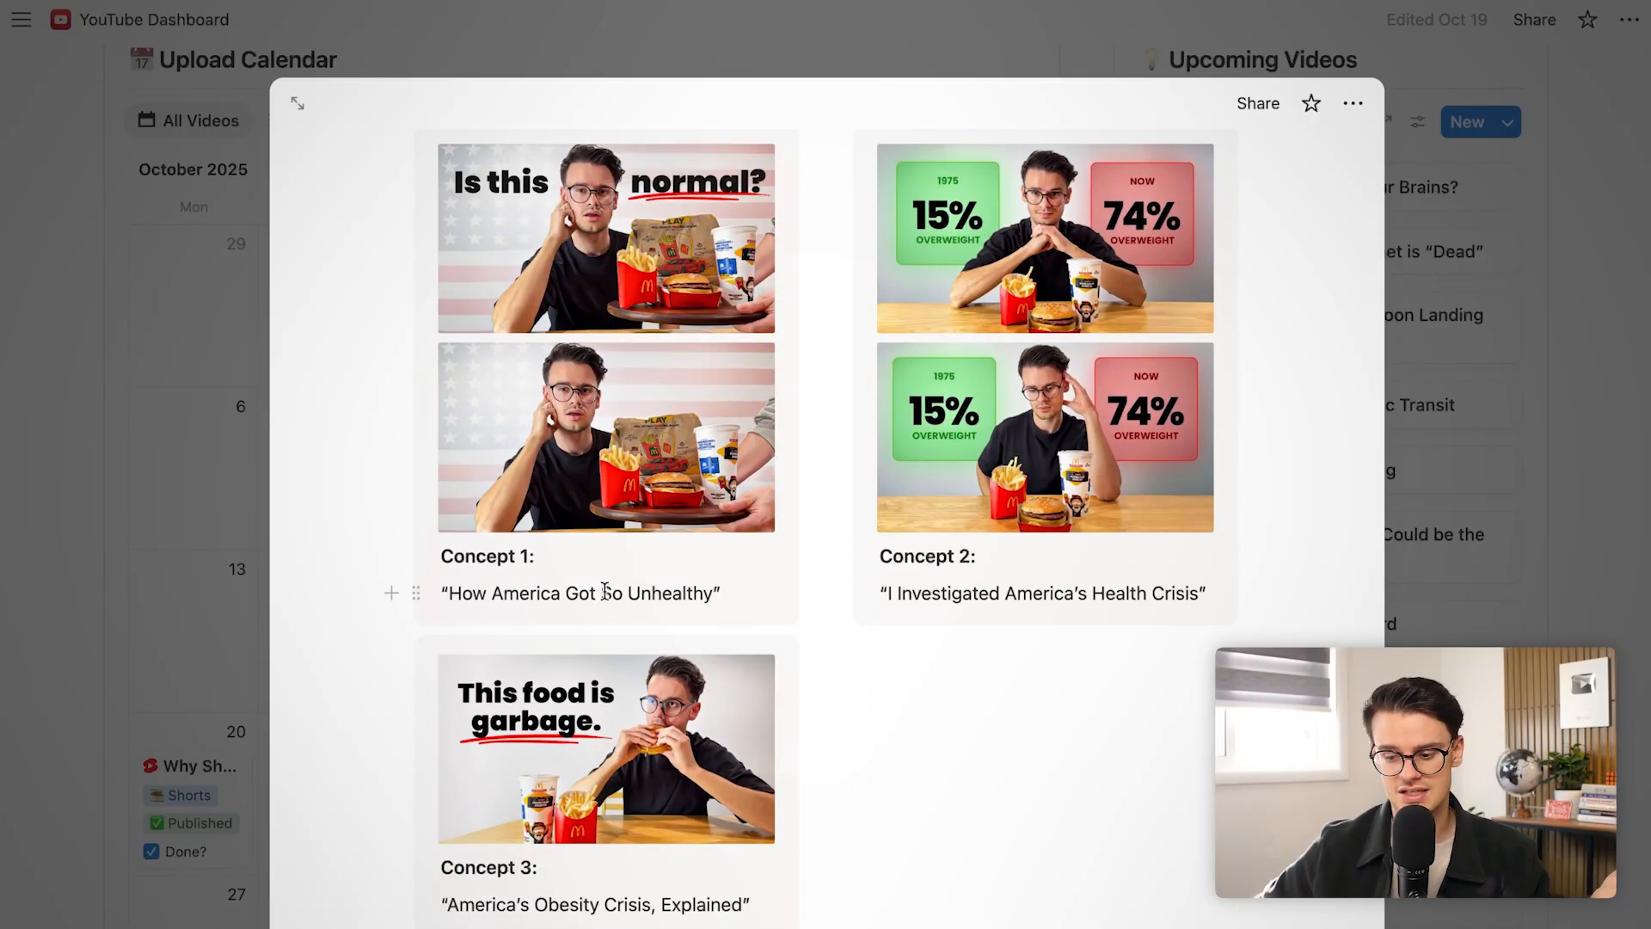
scroll(570, 638, "down", 6)
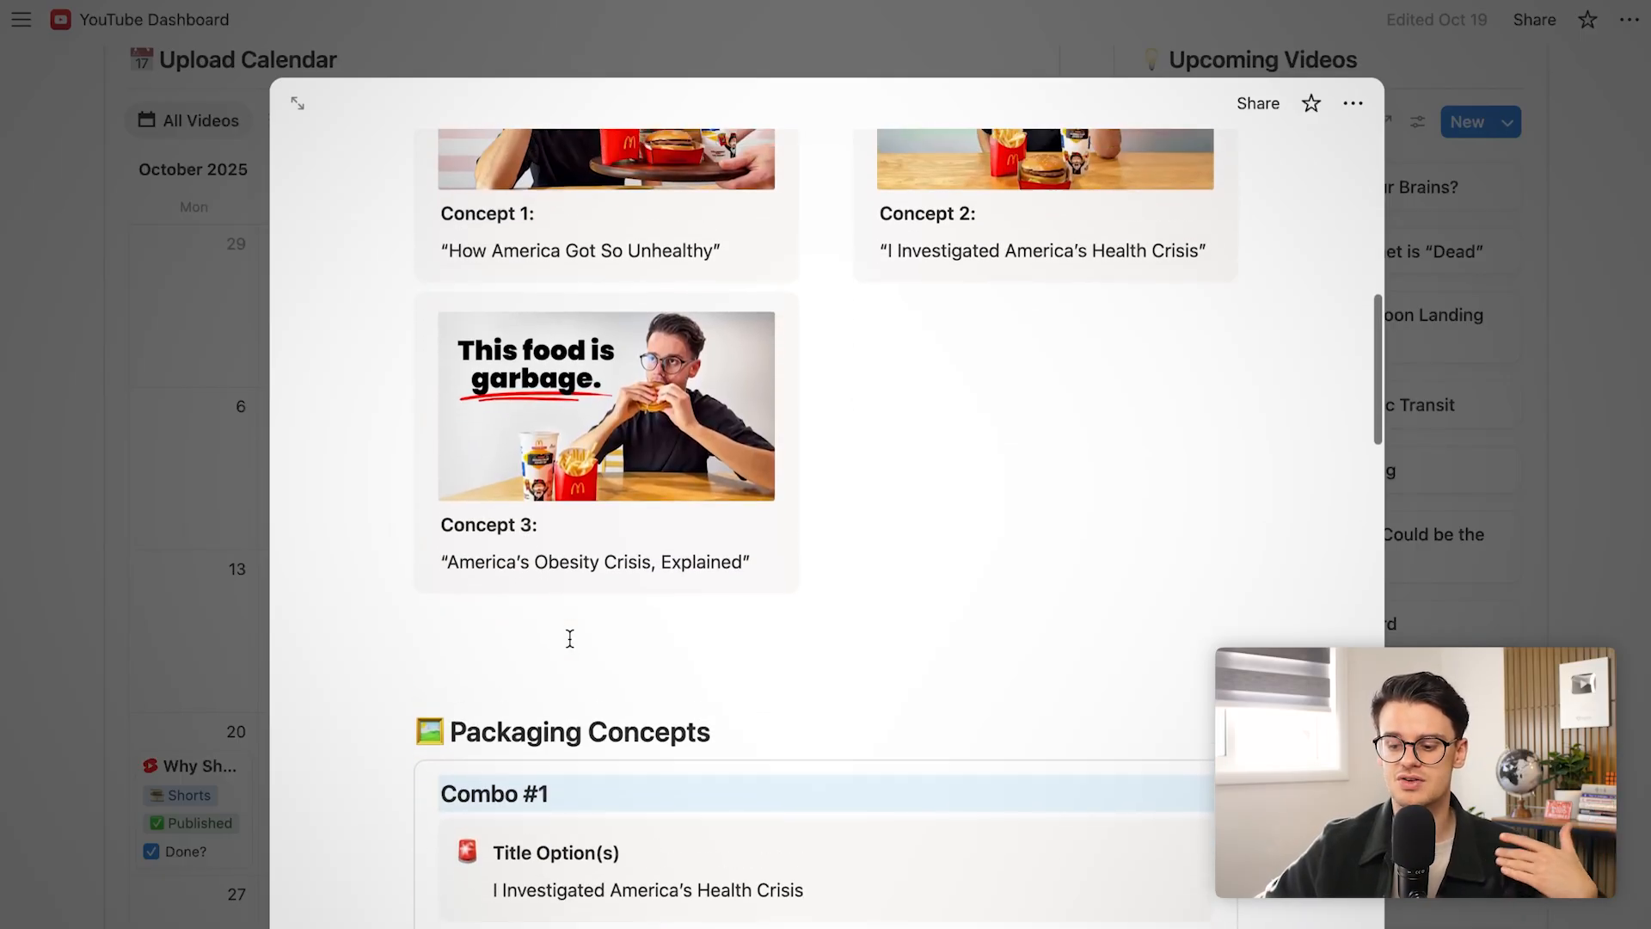
left_click(725, 19)
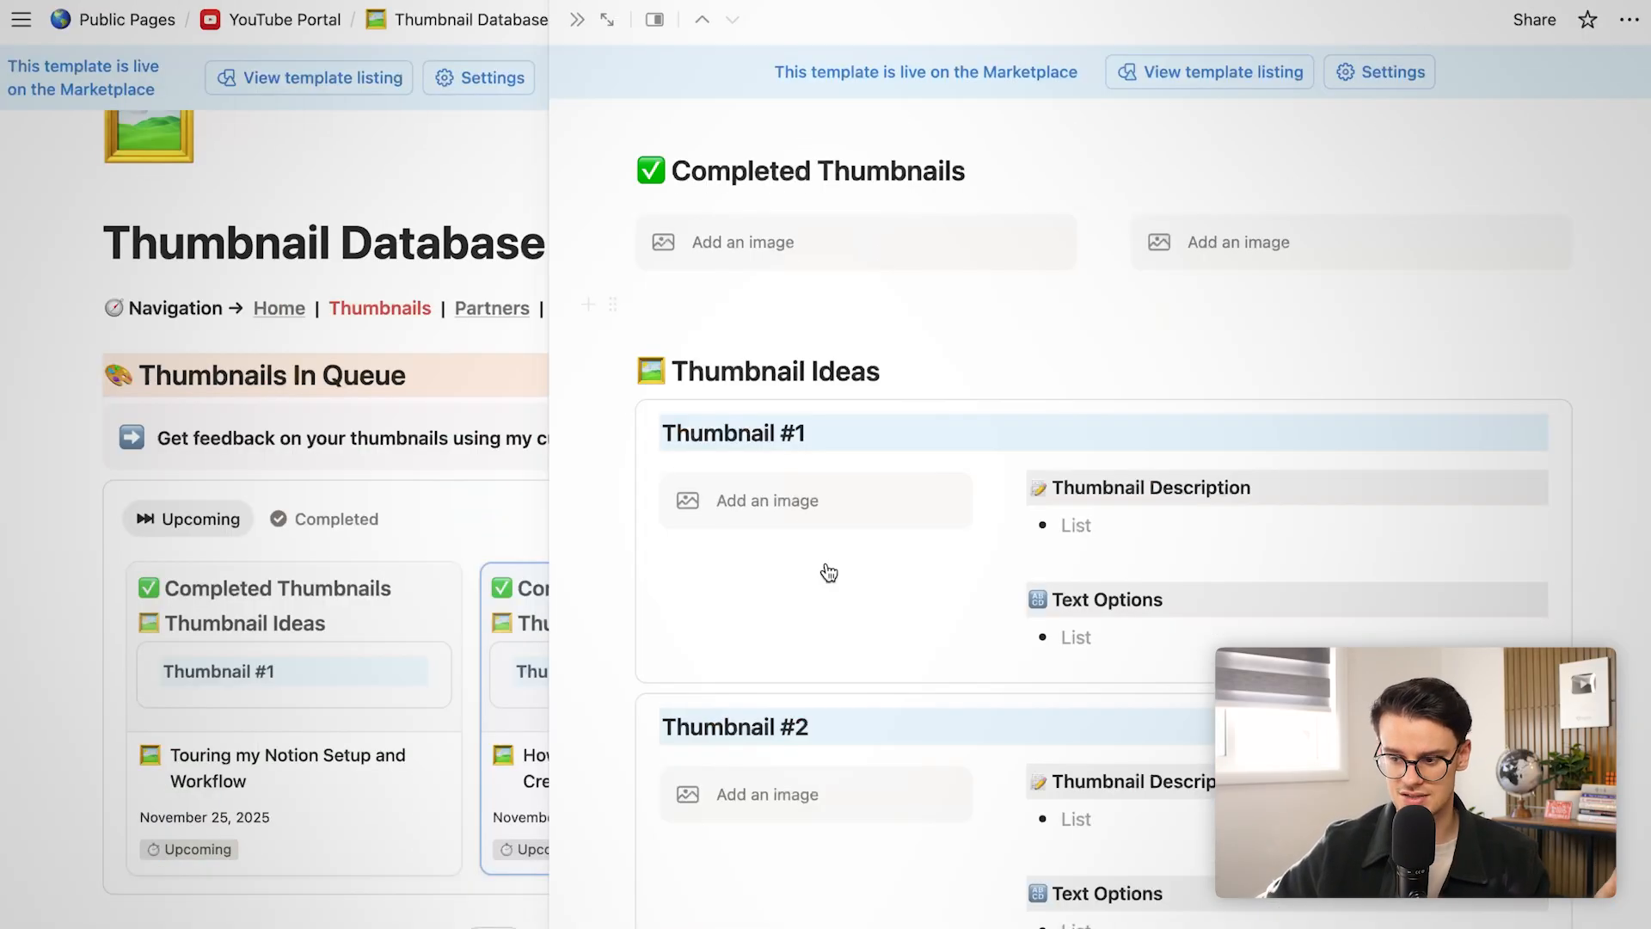
Close the thumbnail side peek and return to the YouTube Portal page
scroll(860, 595, "down", 4)
scroll(876, 668, "up", 3)
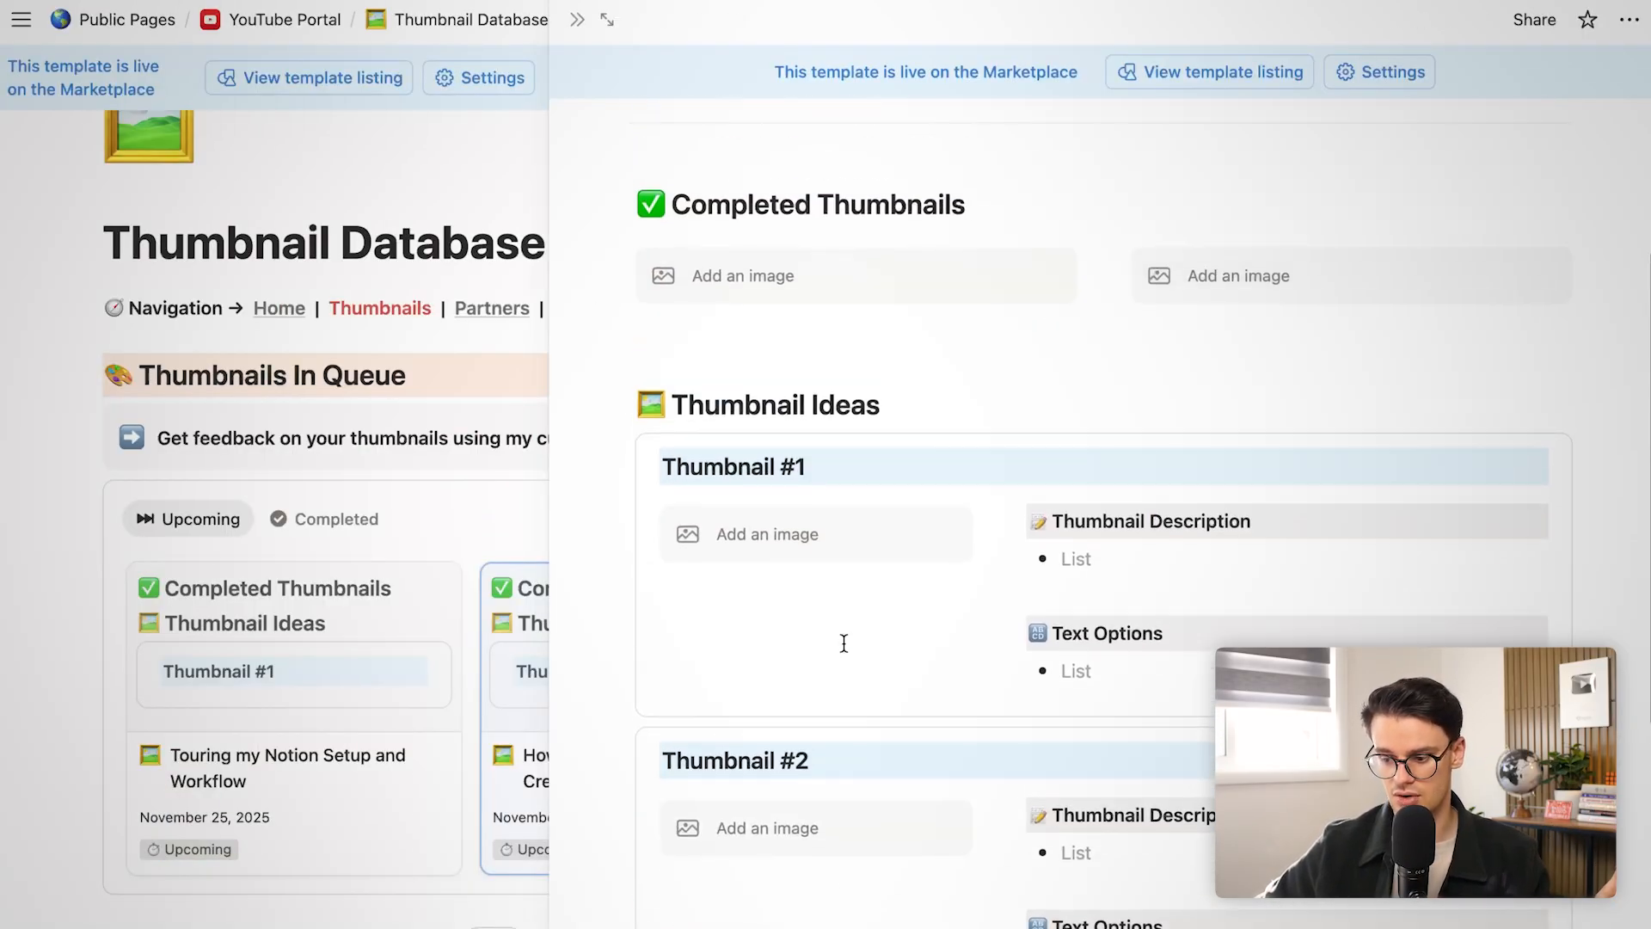
scroll(844, 643, "down", 8)
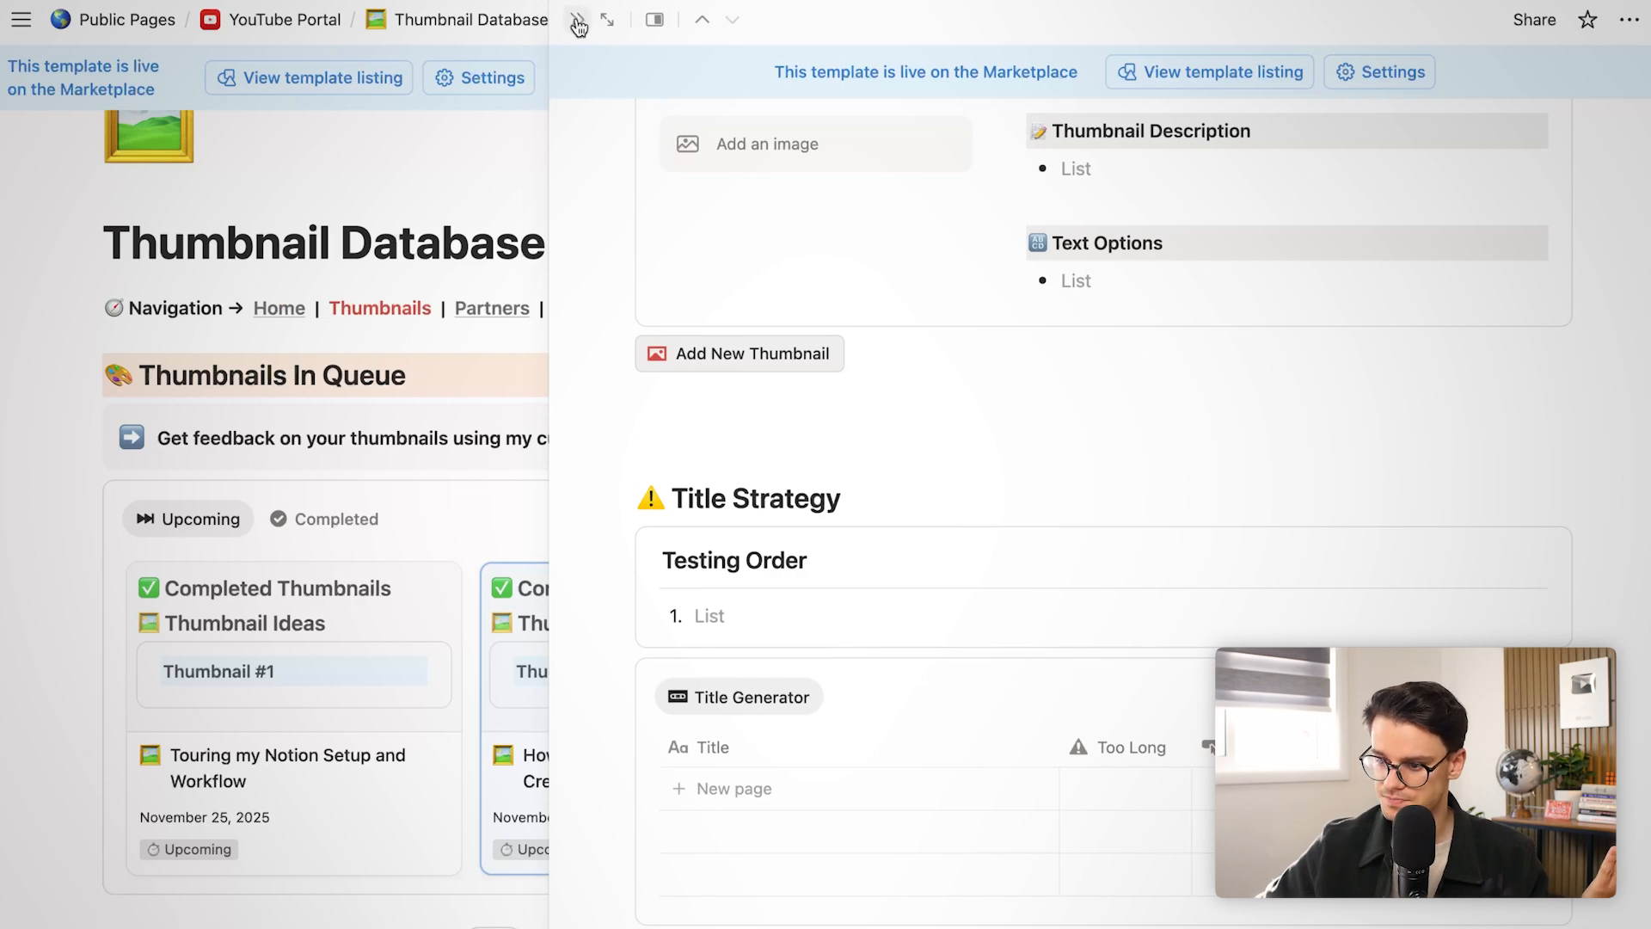
left_click(578, 25)
left_click(319, 26)
Open Scriptwriter Kit and scroll down to the hook and video writing checklists
scroll(350, 760, "down", 4)
left_click(216, 769)
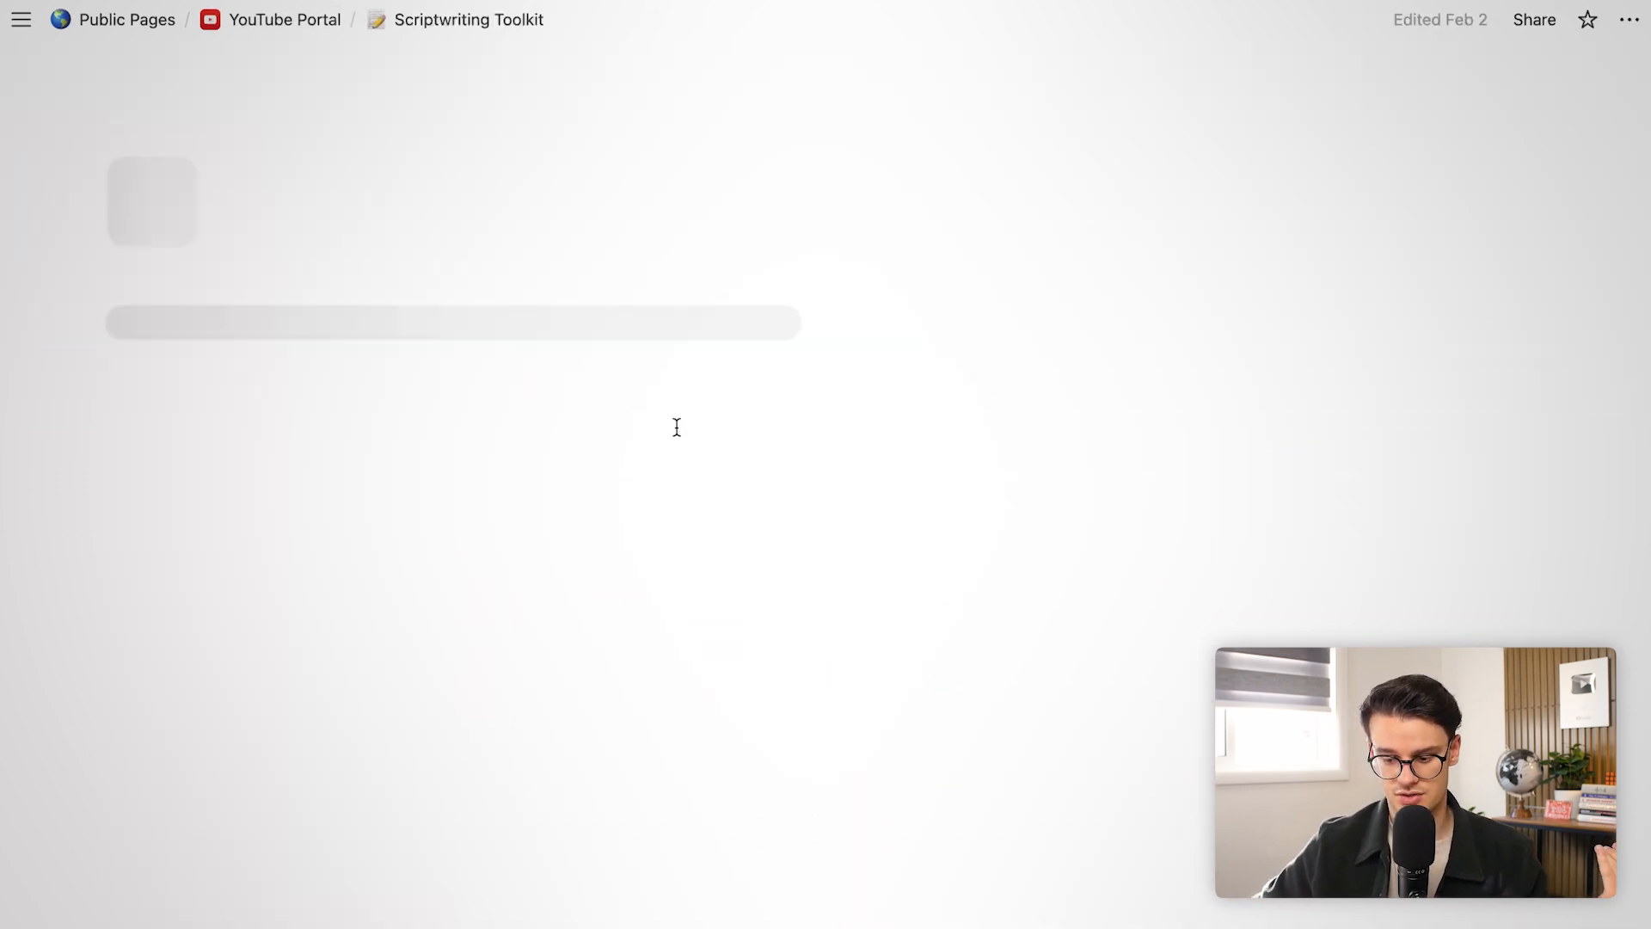
scroll(730, 395, "down", 4)
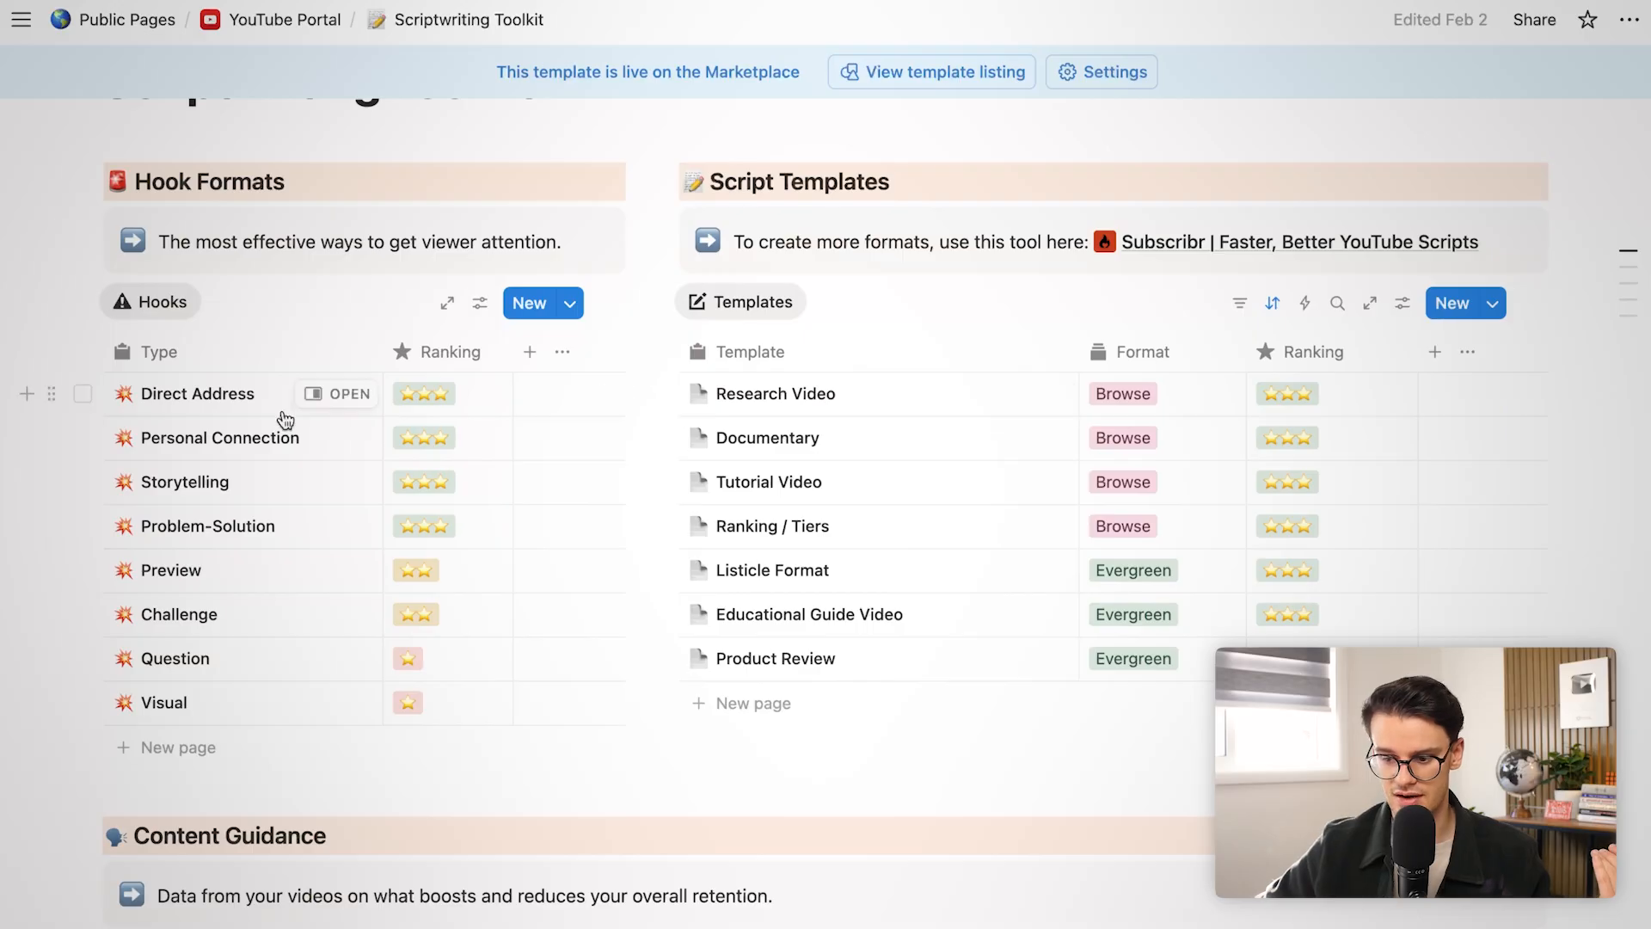
scroll(770, 507, "down", 3)
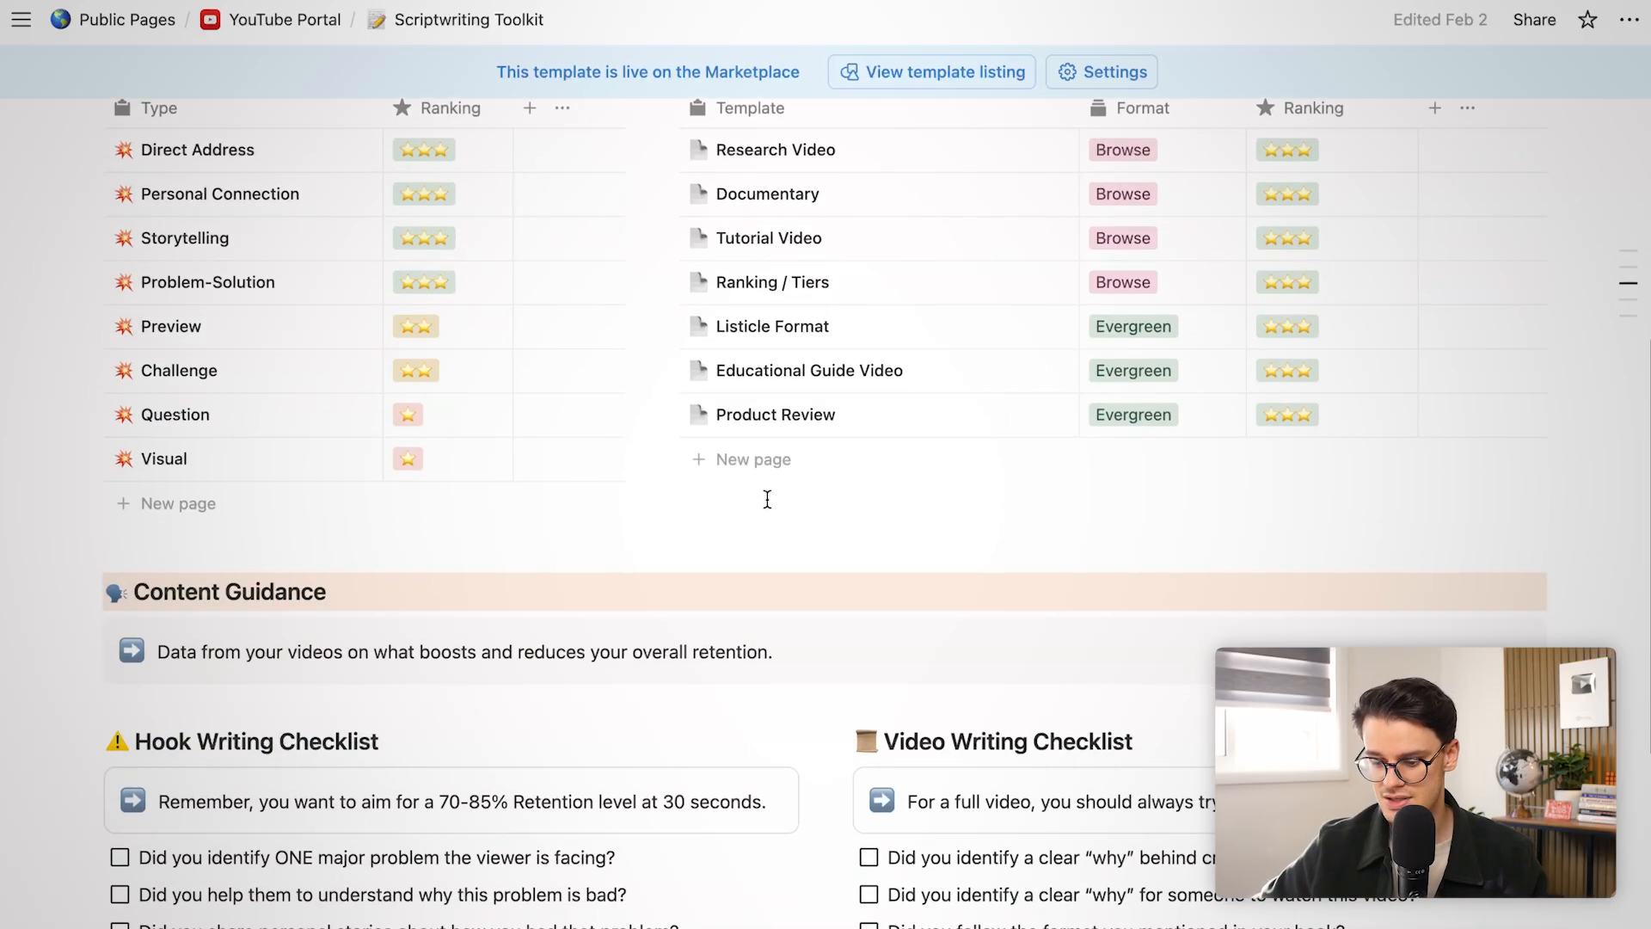
scroll(767, 499, "down", 2)
left_click(300, 638)
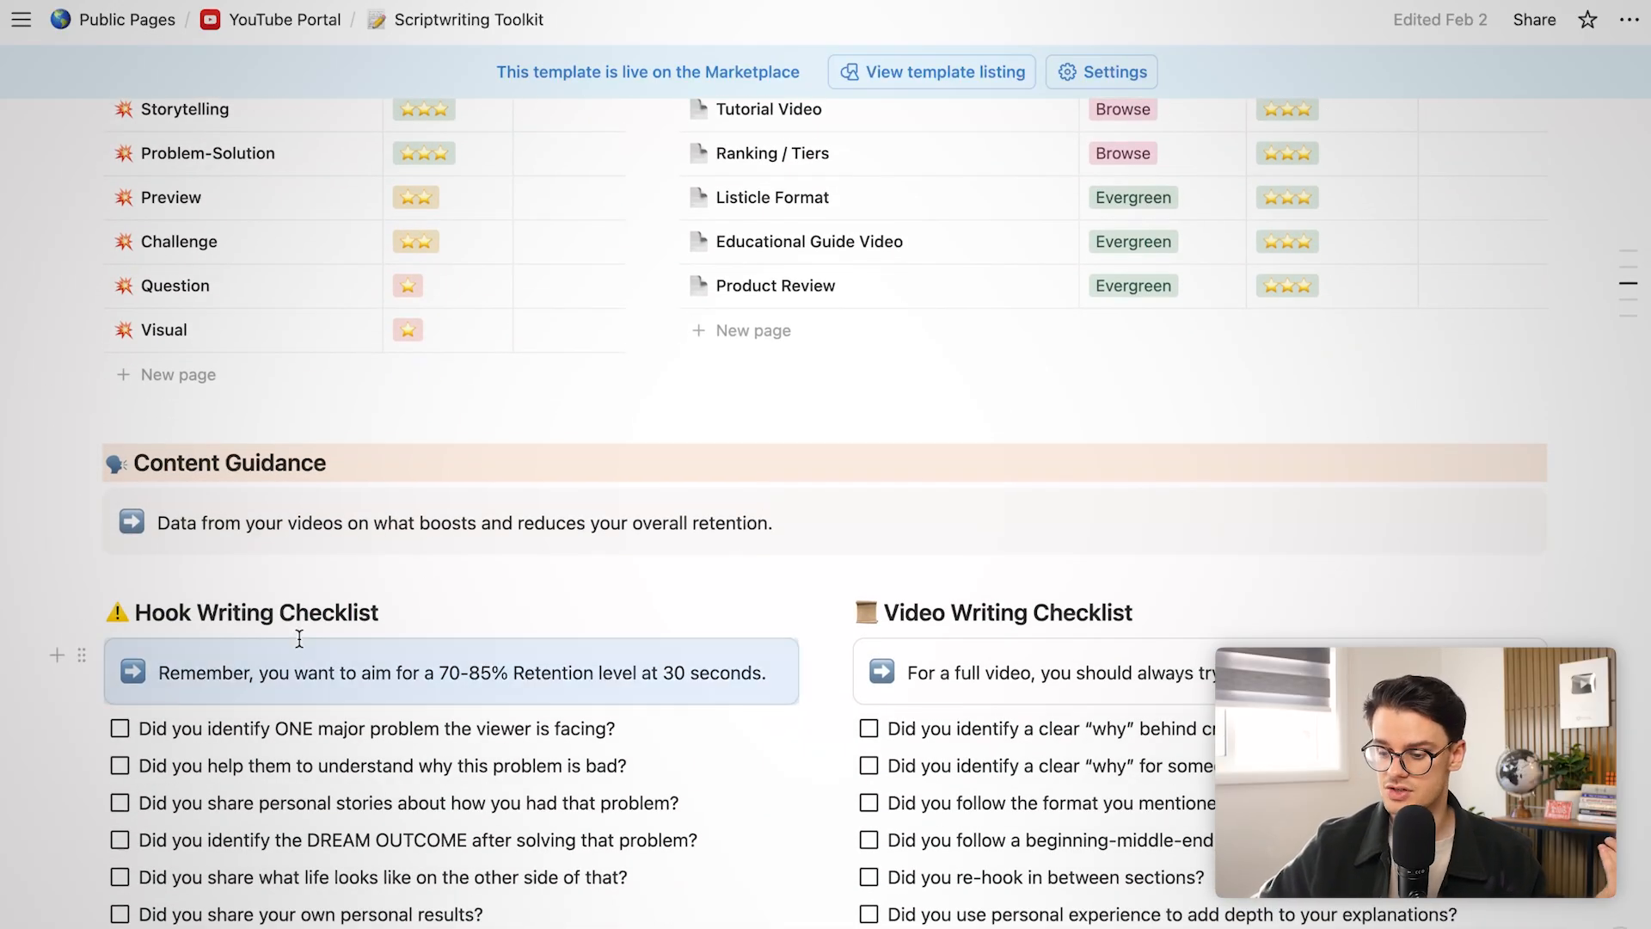
left_click(1042, 571)
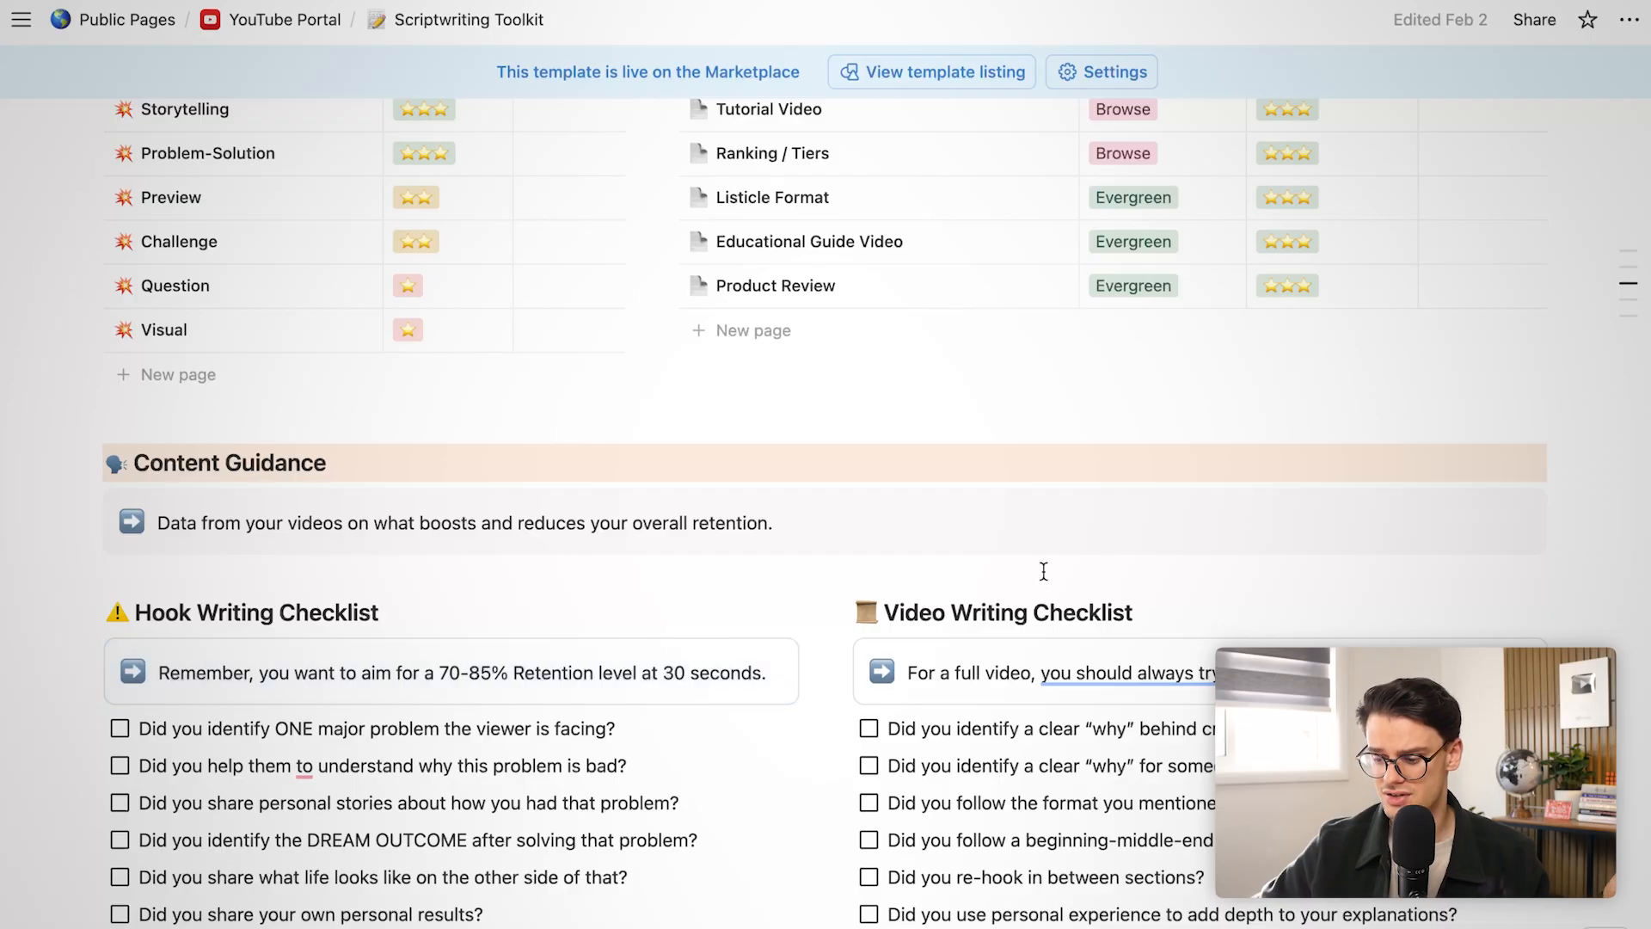
Browse the Channel Partners Sponsorships and Affiliates tables, then return to YouTube Portal
left_click(247, 22)
scroll(585, 592, "down", 6)
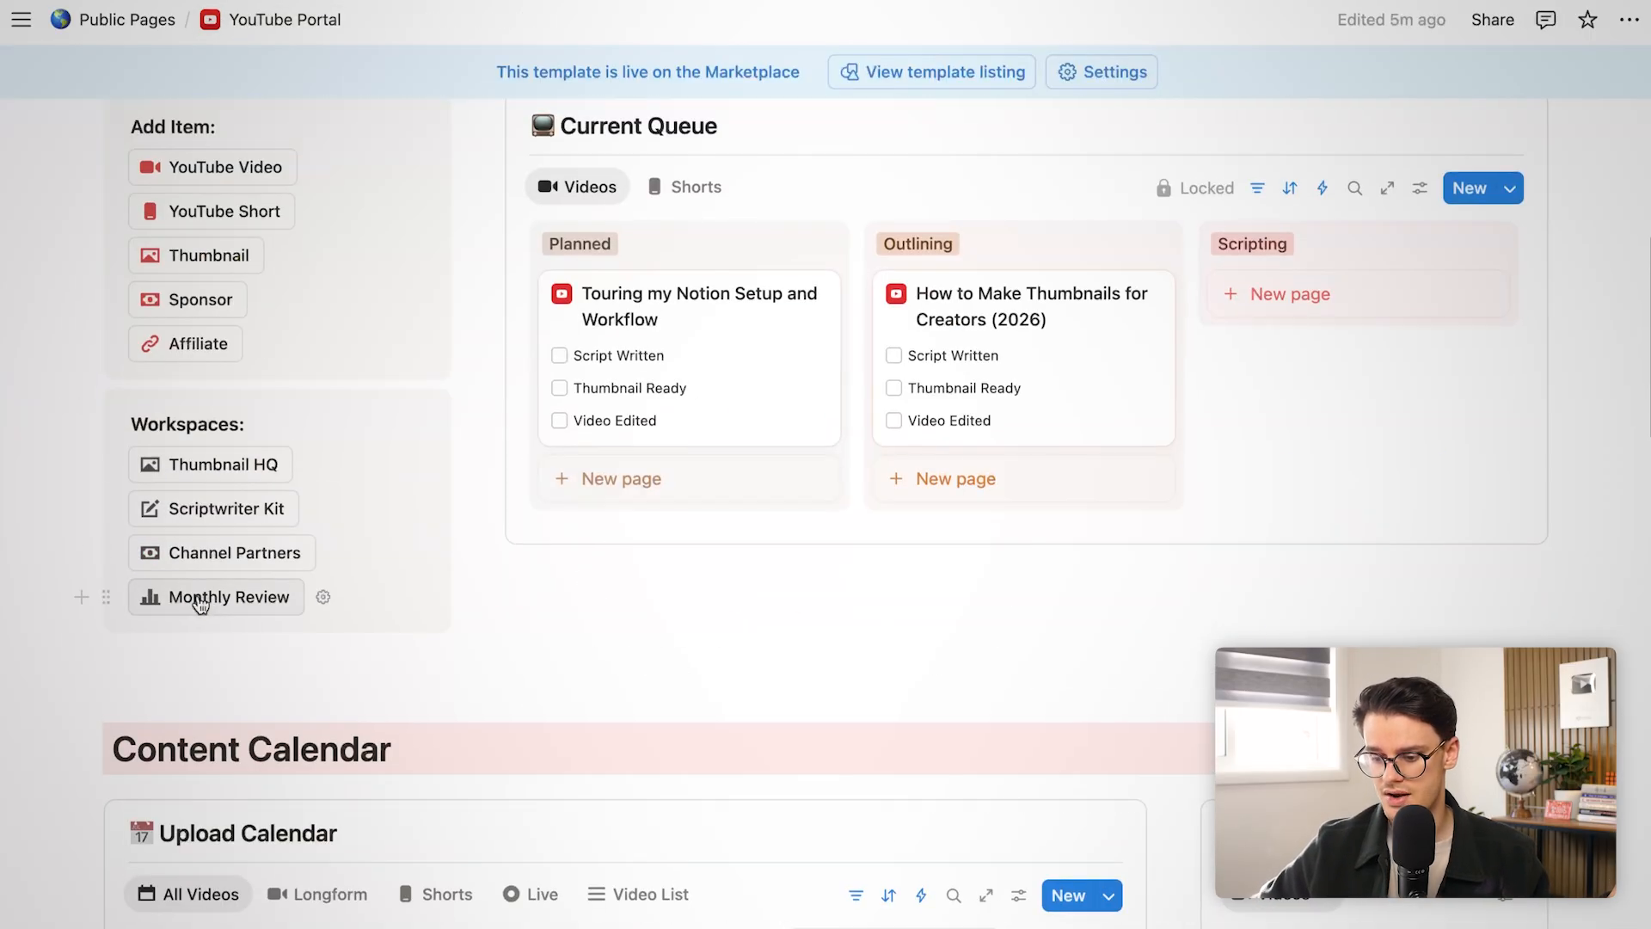
left_click(236, 555)
scroll(632, 693, "down", 6)
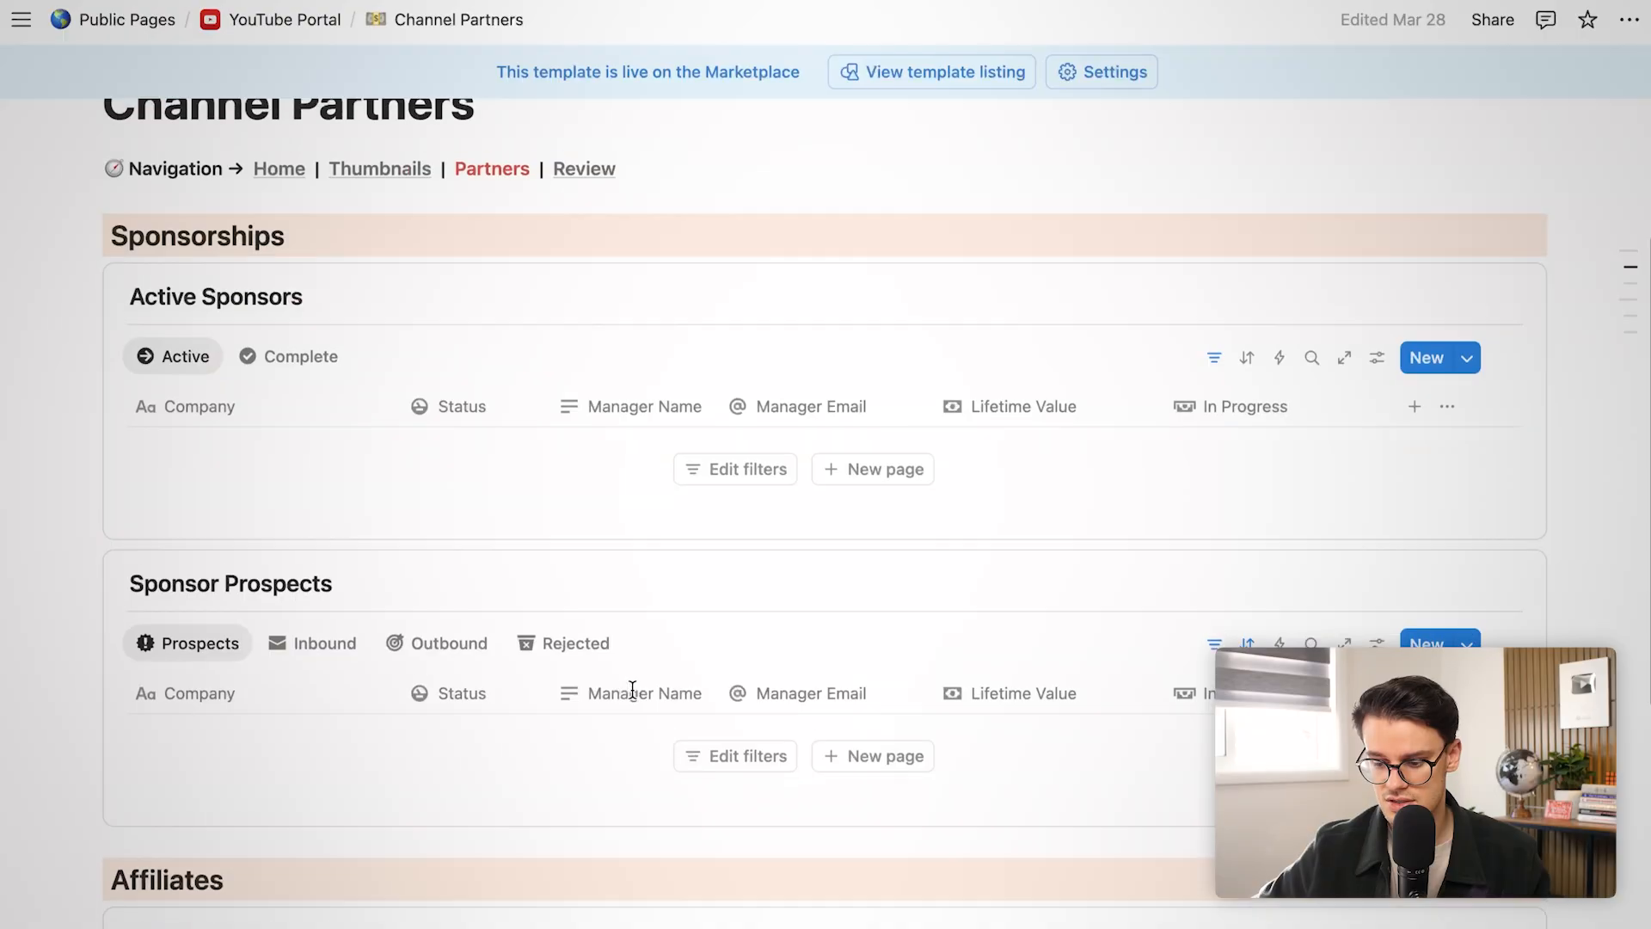
scroll(588, 413, "down", 6)
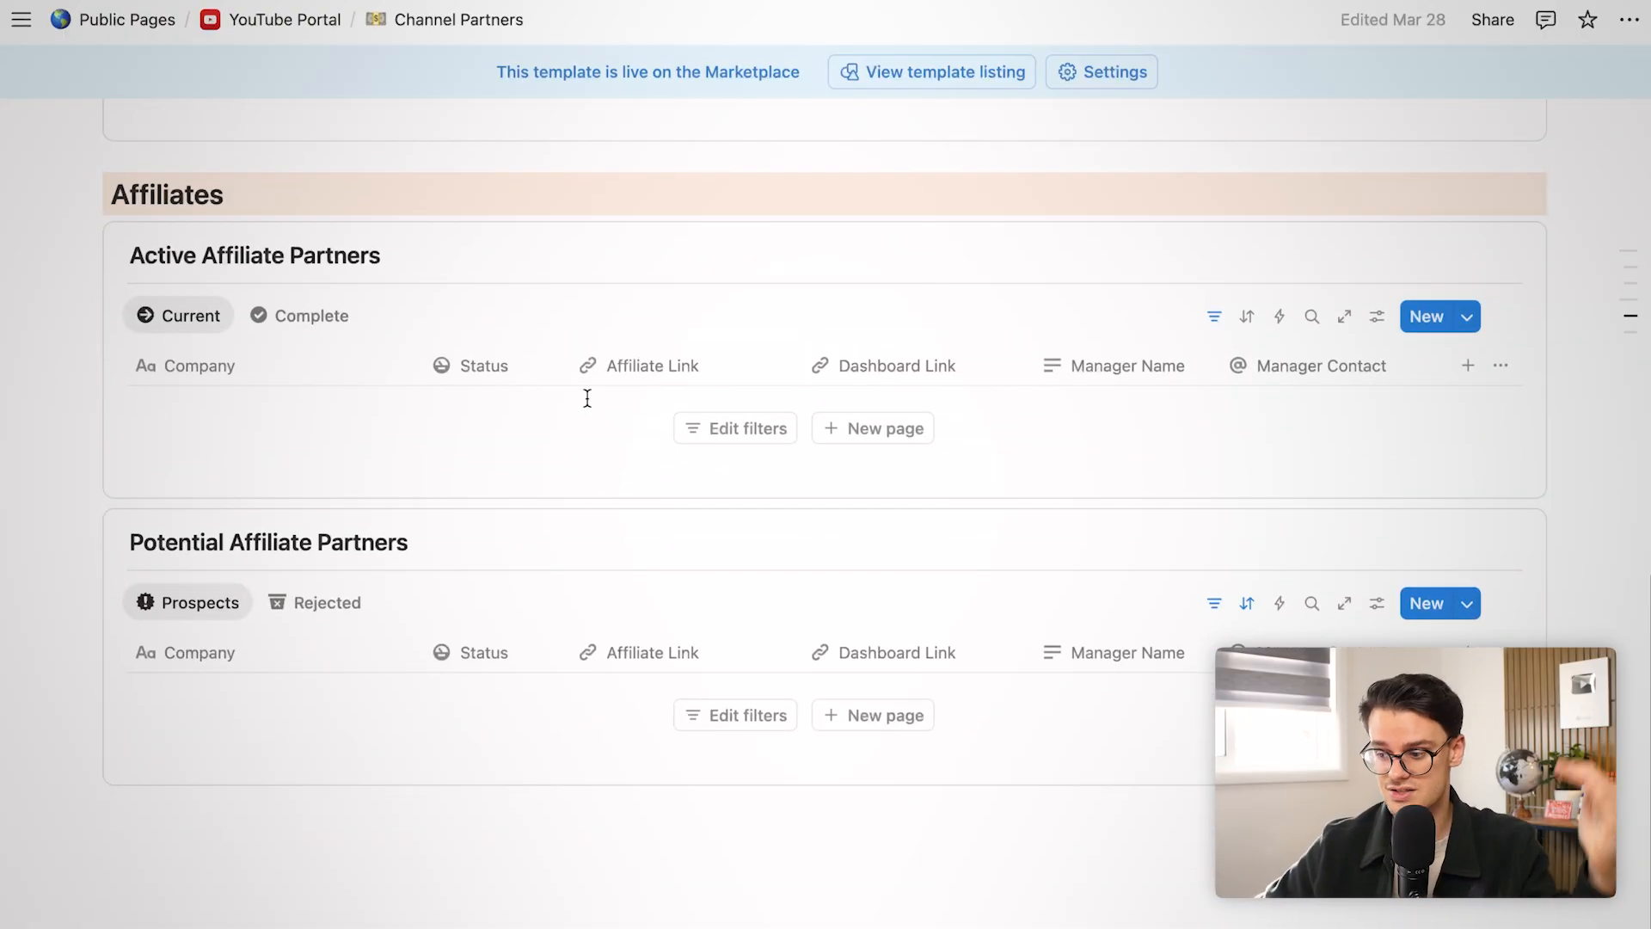
scroll(586, 393, "up", 8)
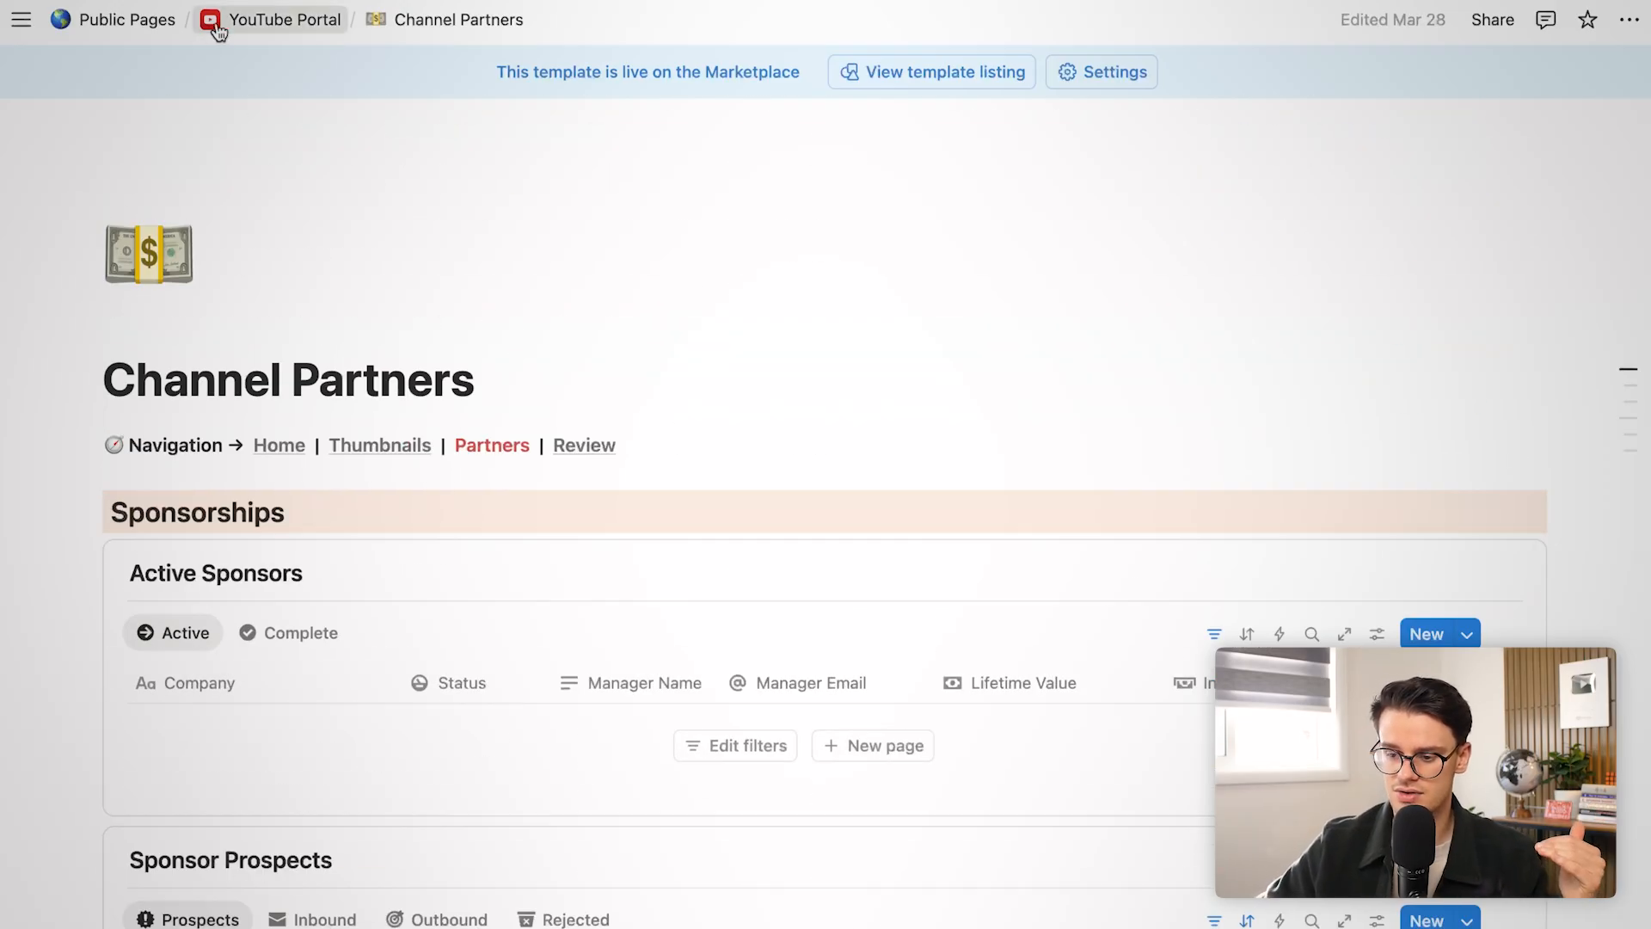
left_click(217, 26)
Add a new Sponsor item with the sponsor's name
left_click(169, 920)
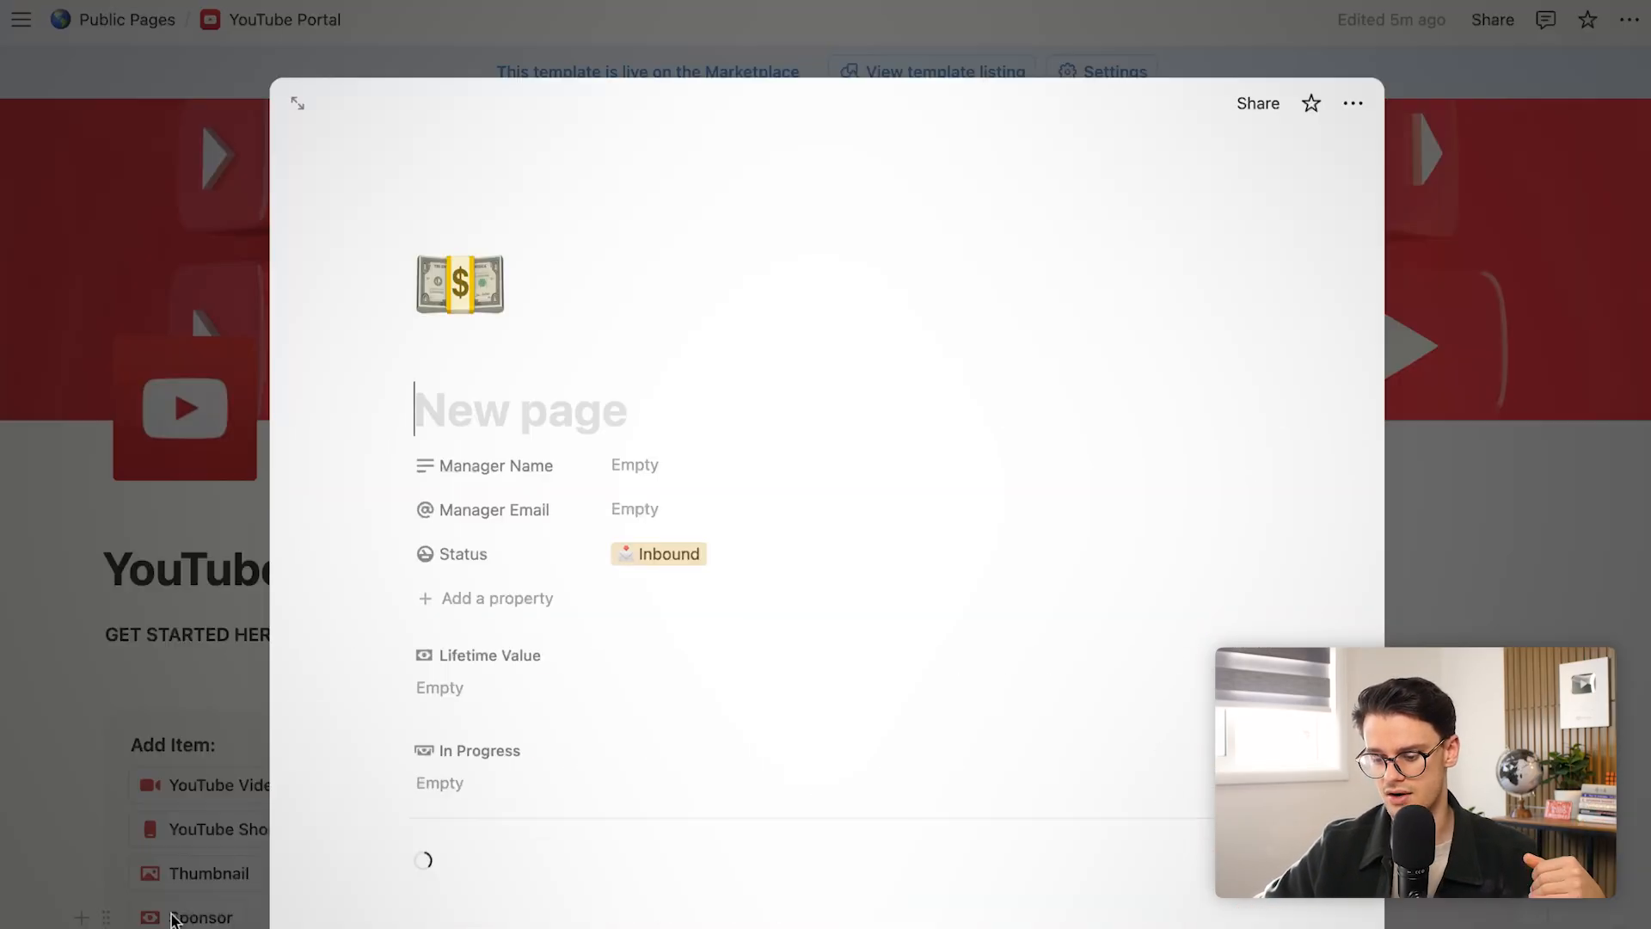
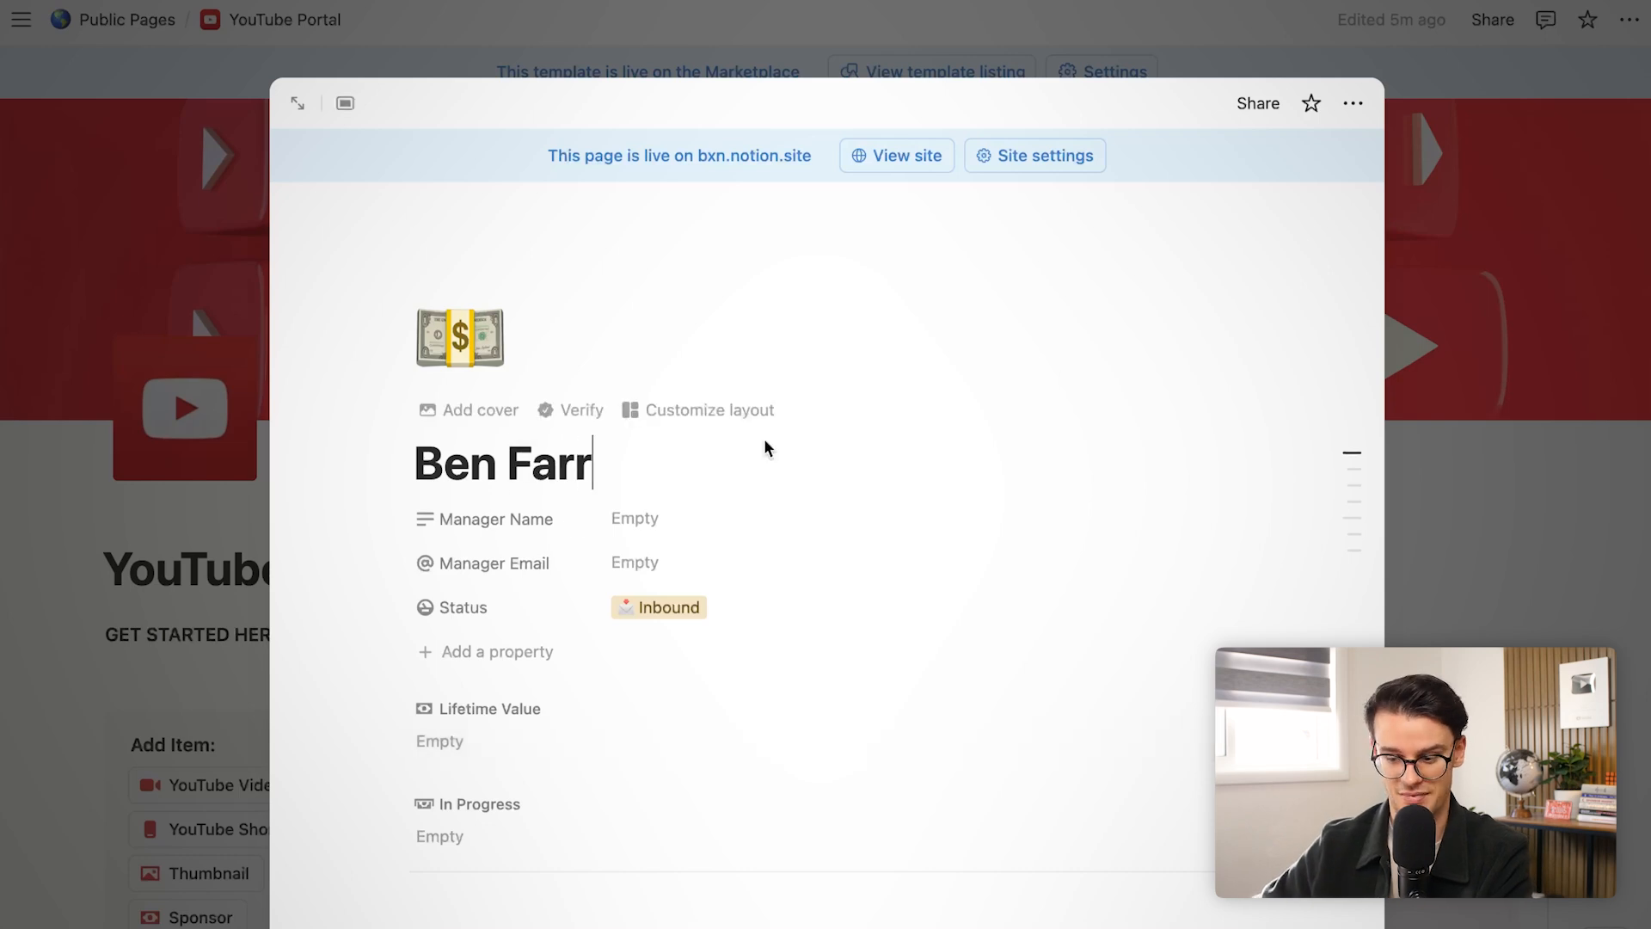
left_click(232, 560)
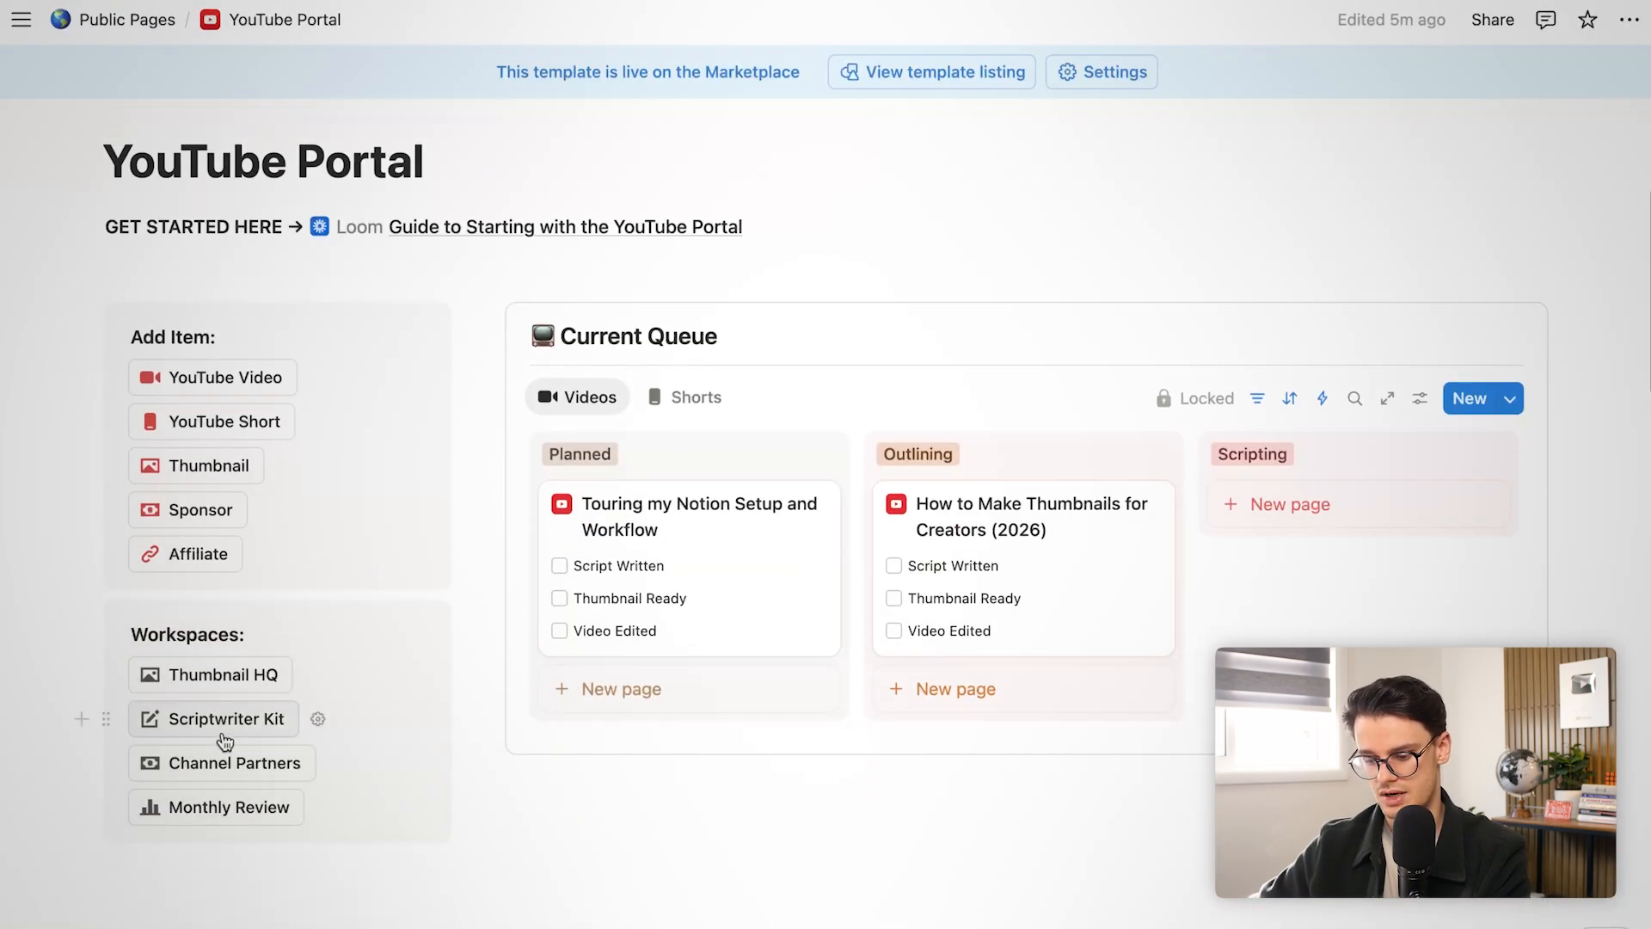
In Channel Partners' Inbound prospects, set the new sponsor's status to Active
left_click(213, 770)
scroll(652, 395, "down", 5)
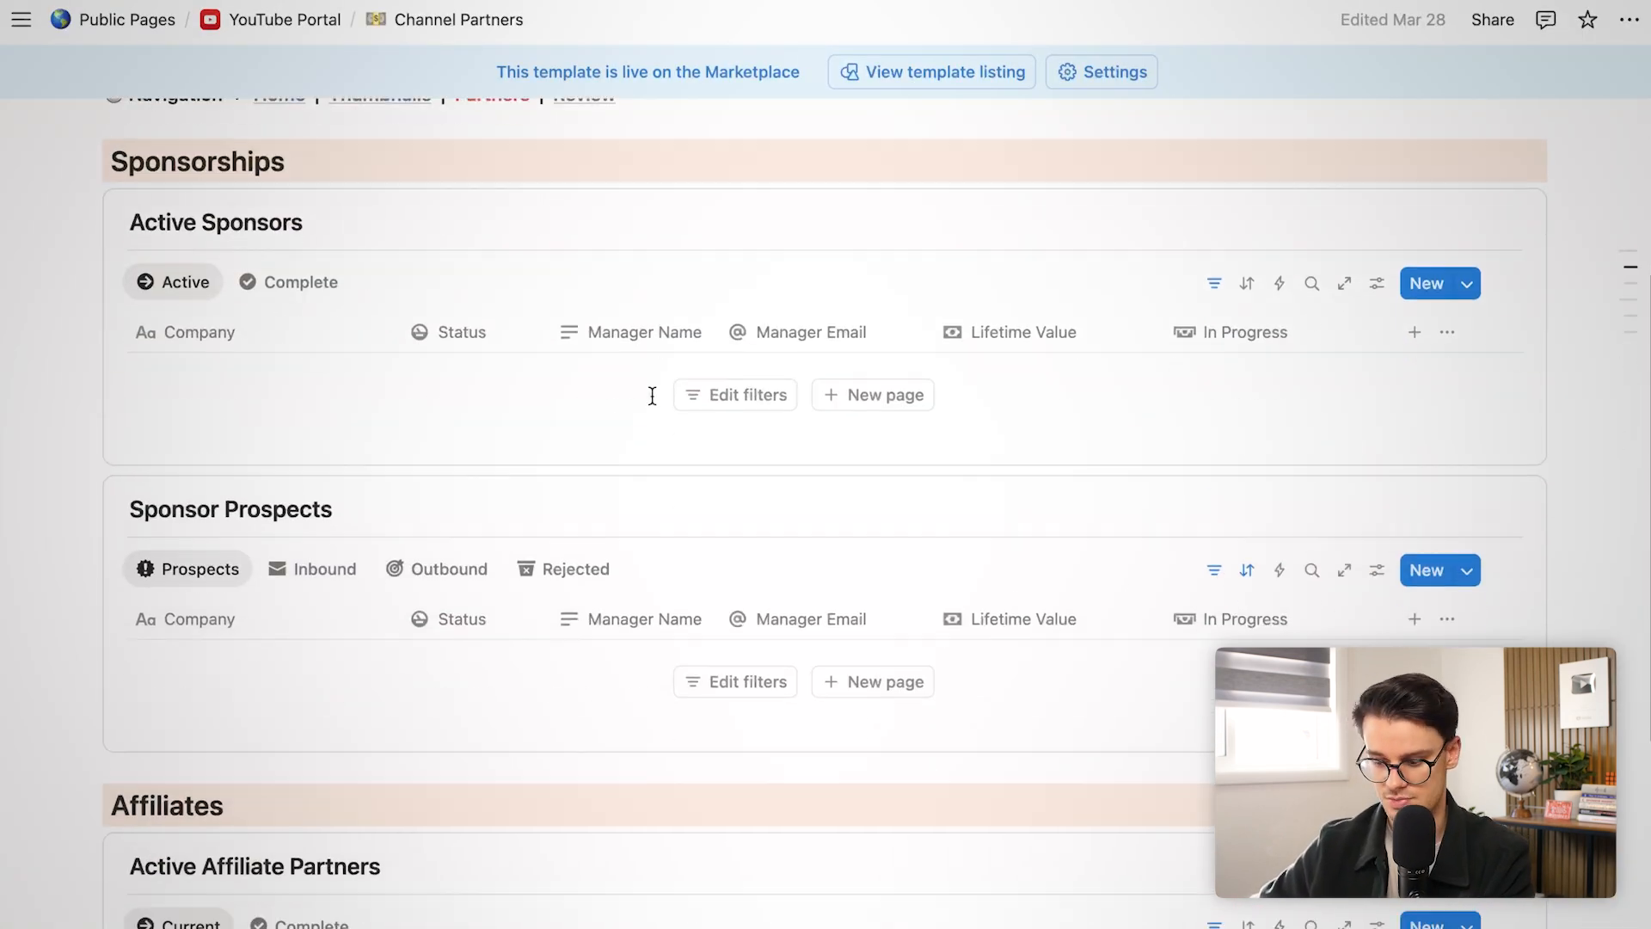
scroll(636, 402, "down", 2)
left_click(316, 418)
left_click(437, 405)
left_click(425, 405)
left_click(335, 411)
left_click(337, 410)
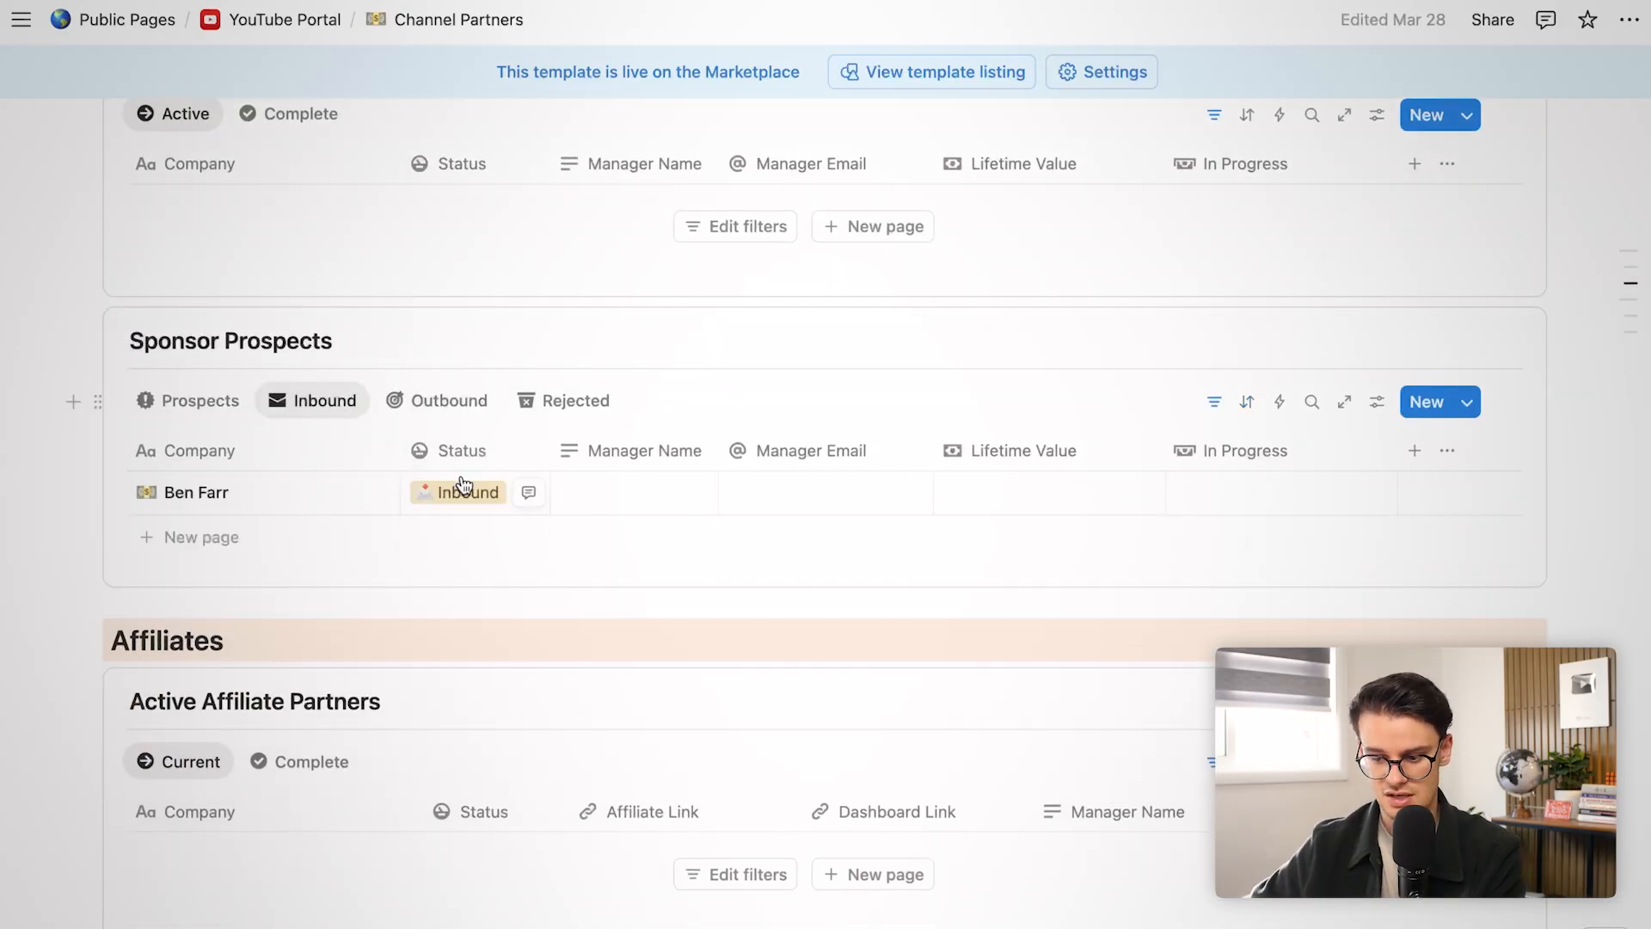
left_click(481, 499)
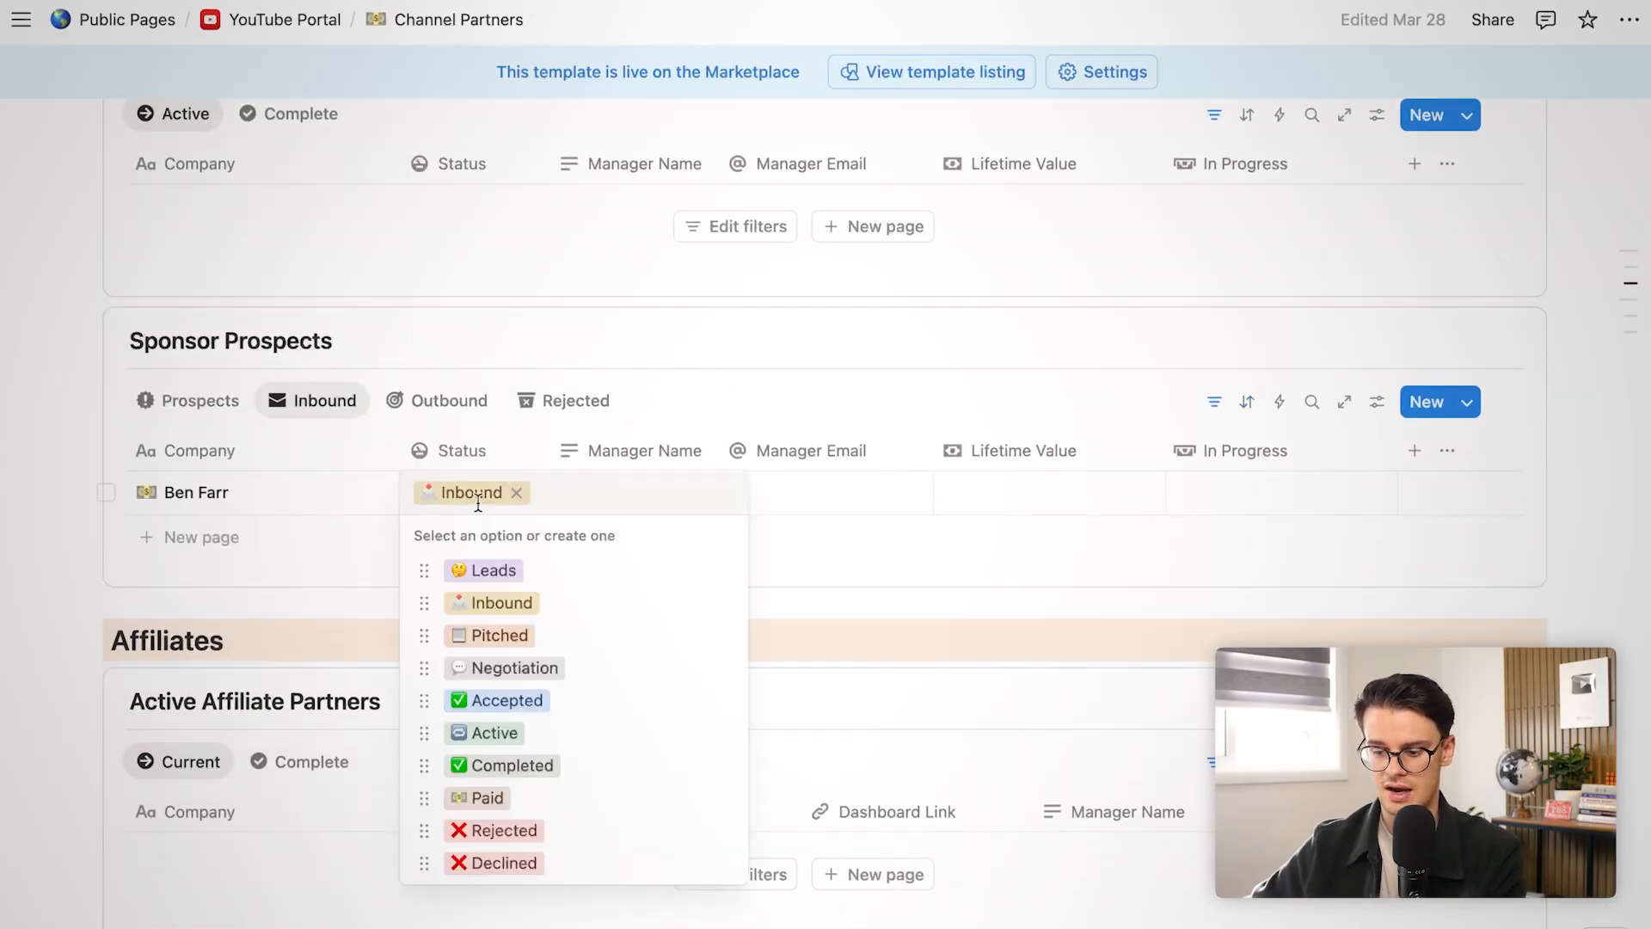
left_click(482, 735)
scroll(316, 232, "up", 5)
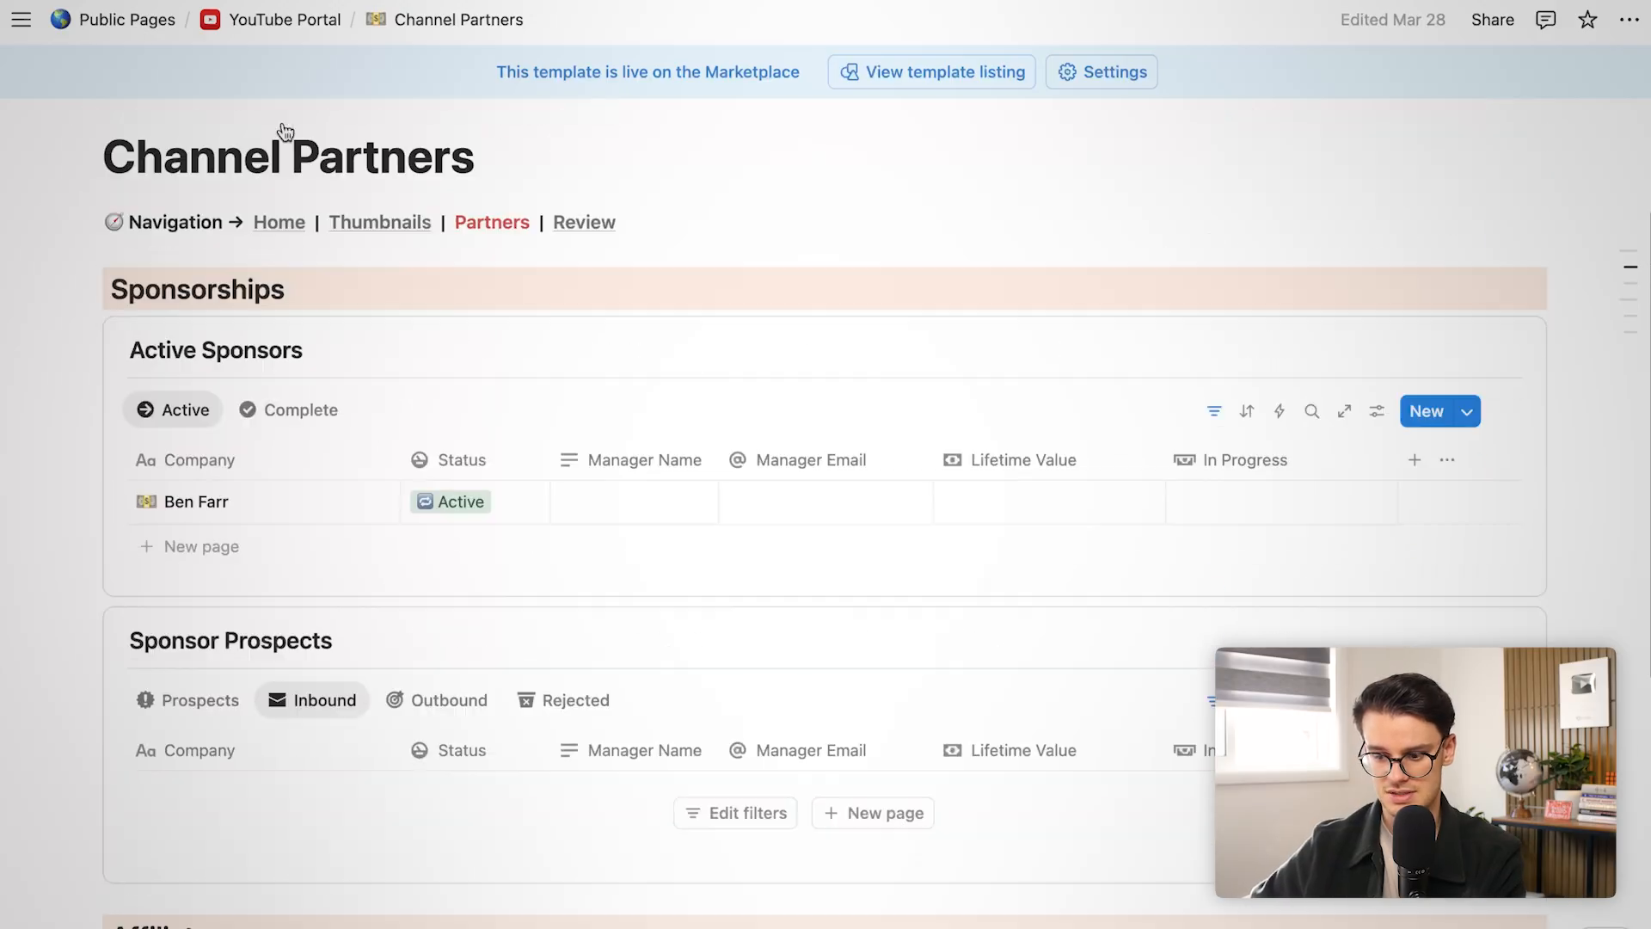
Link the new sponsor as Sponsor on How to Make Thumbnails for Creators (2026)
left_click(268, 21)
scroll(528, 327, "down", 5)
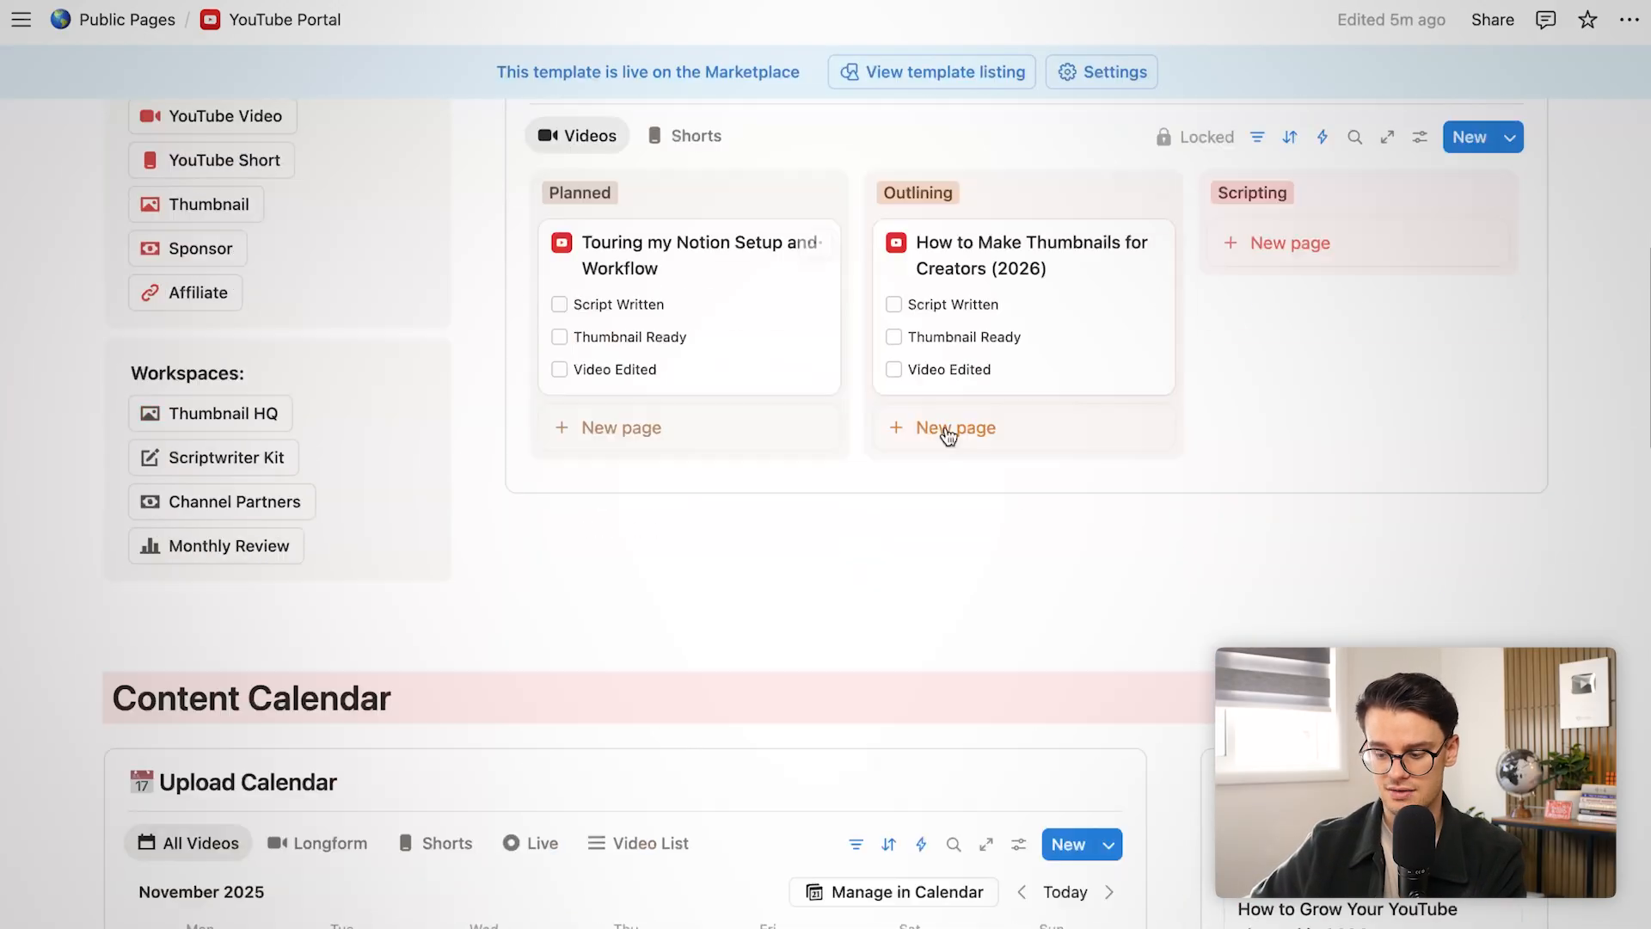
left_click(954, 245)
left_click(703, 676)
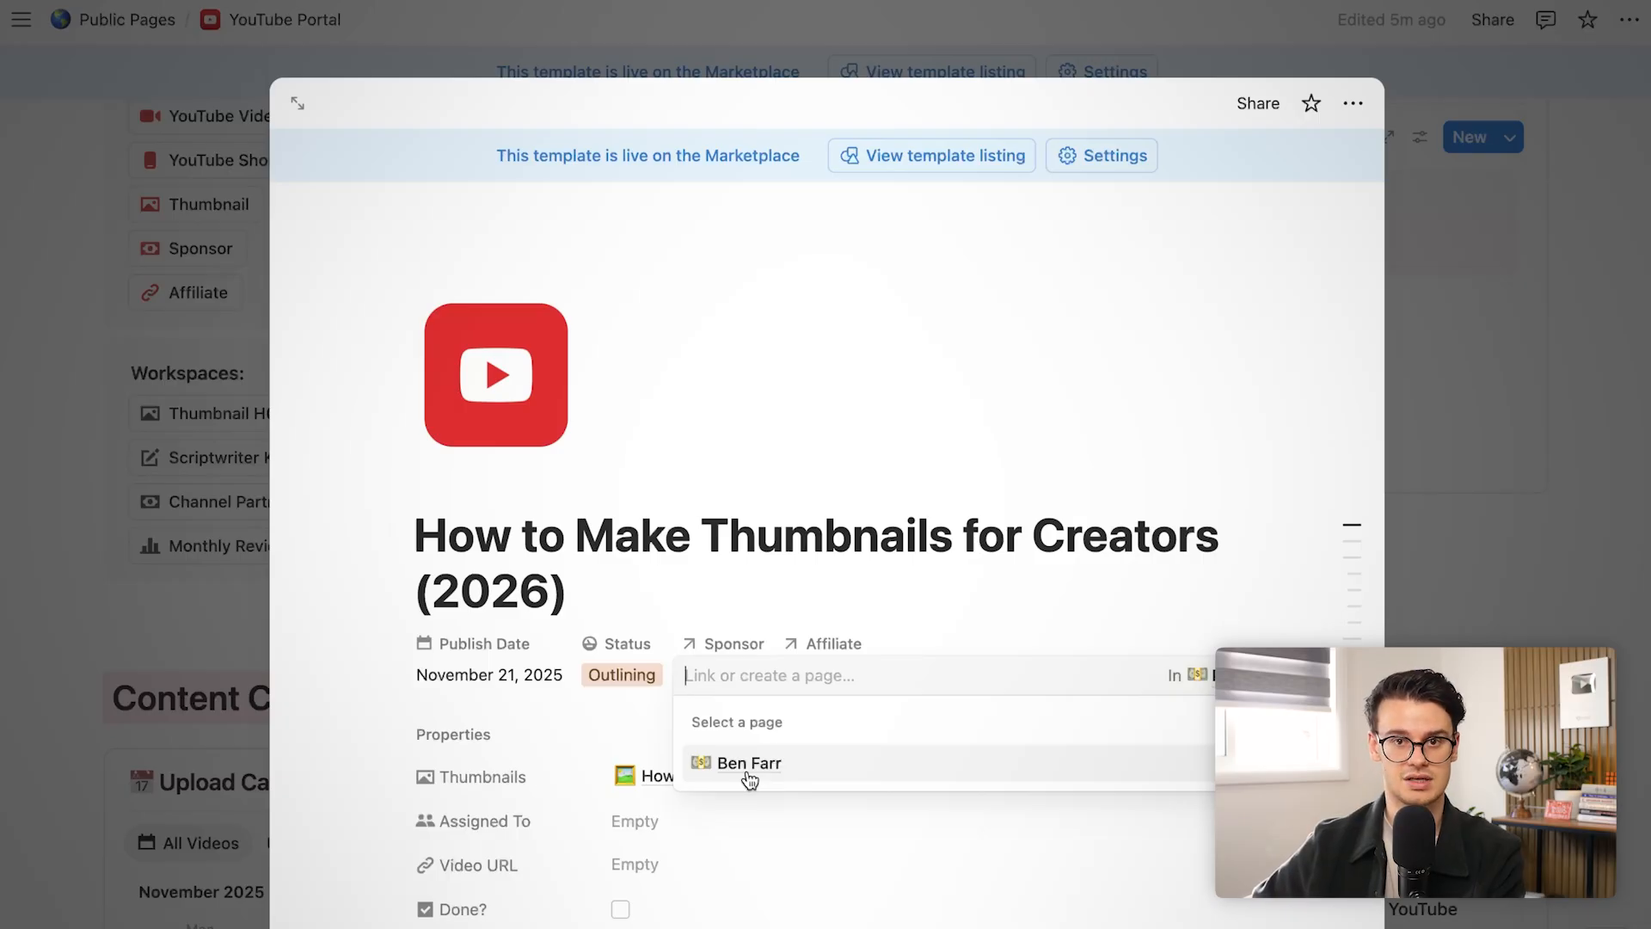
left_click(748, 763)
left_click(747, 602)
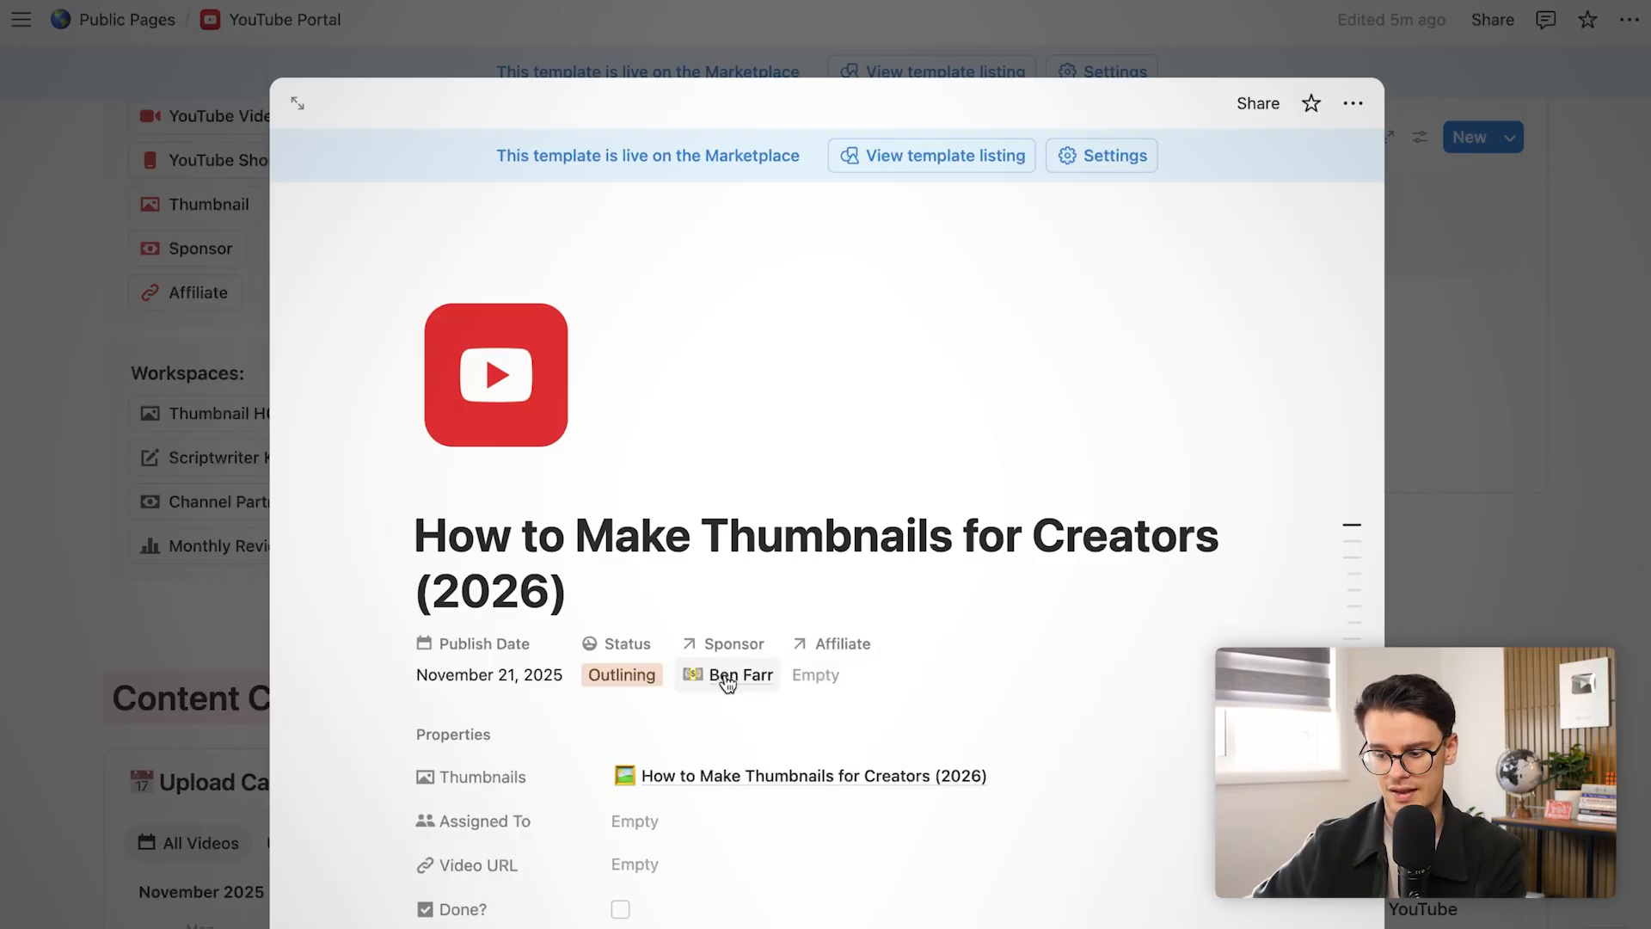
Preview the linked sponsor's page, then close it
left_click(727, 684)
left_click(733, 758)
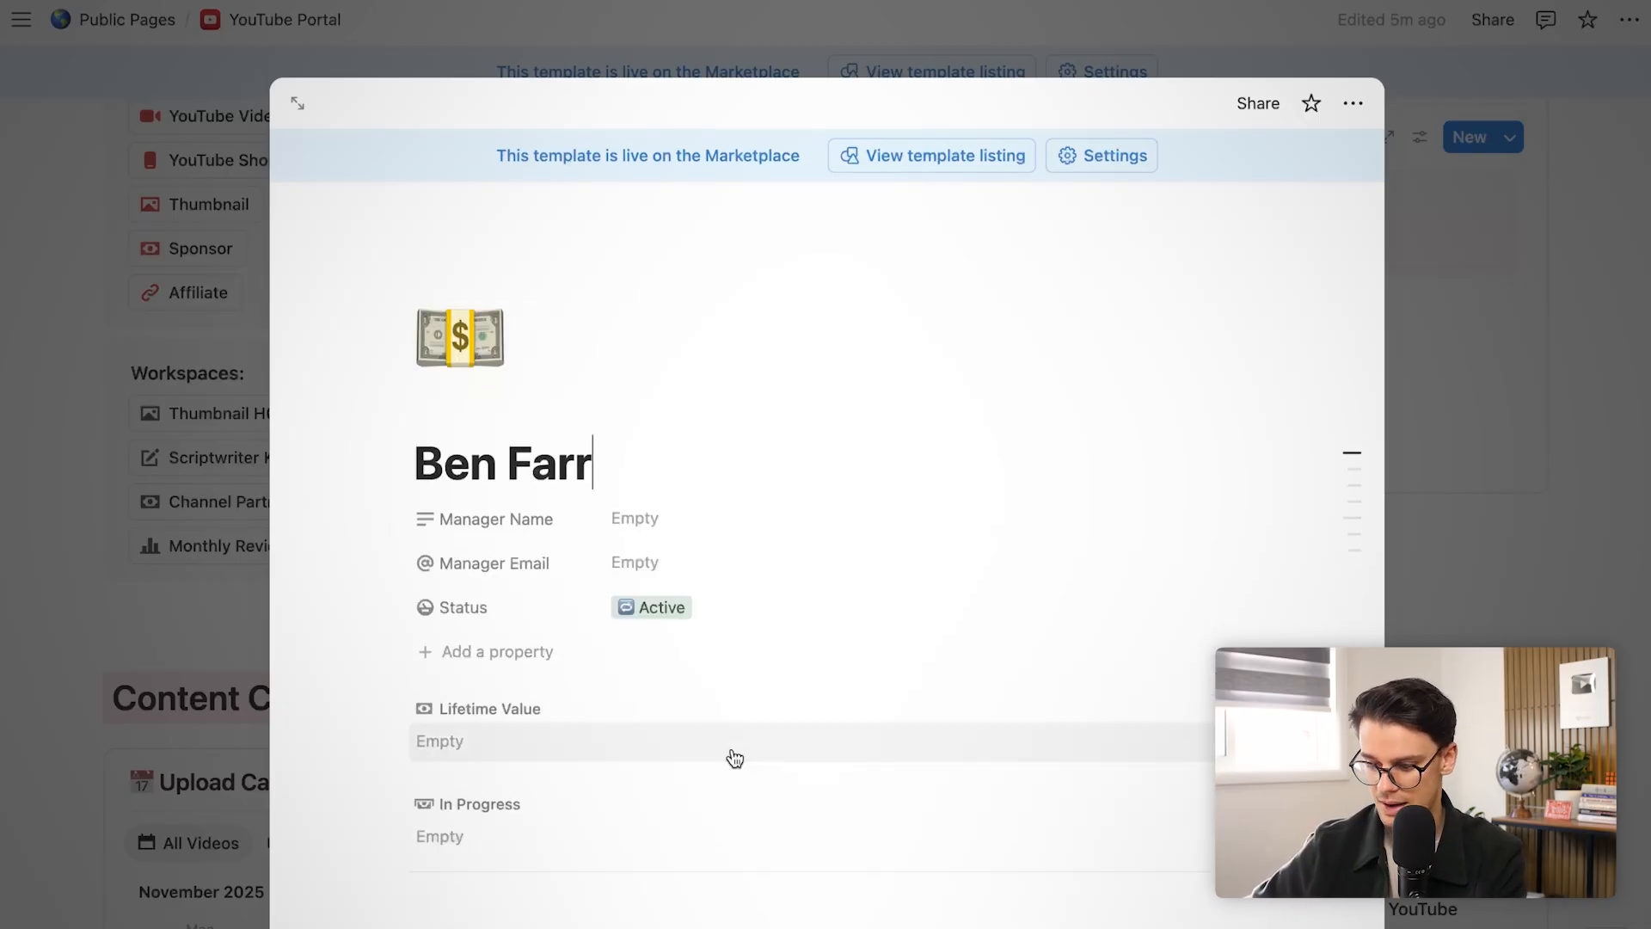
scroll(590, 564, "down", 8)
scroll(590, 559, "down", 8)
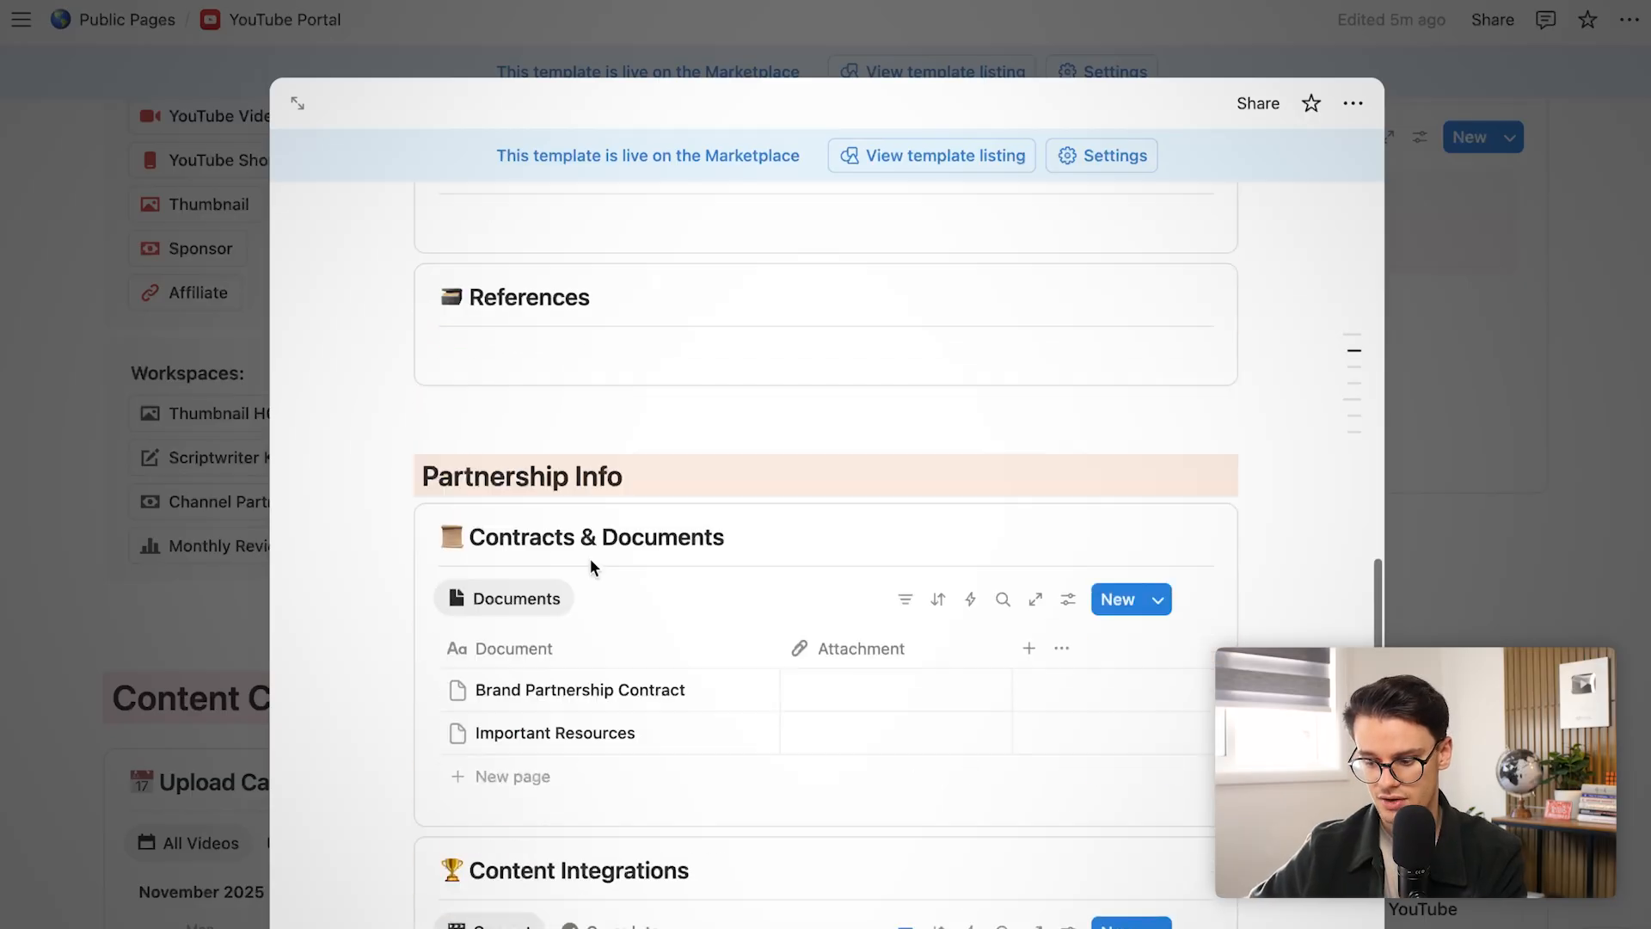
scroll(590, 559, "up", 10)
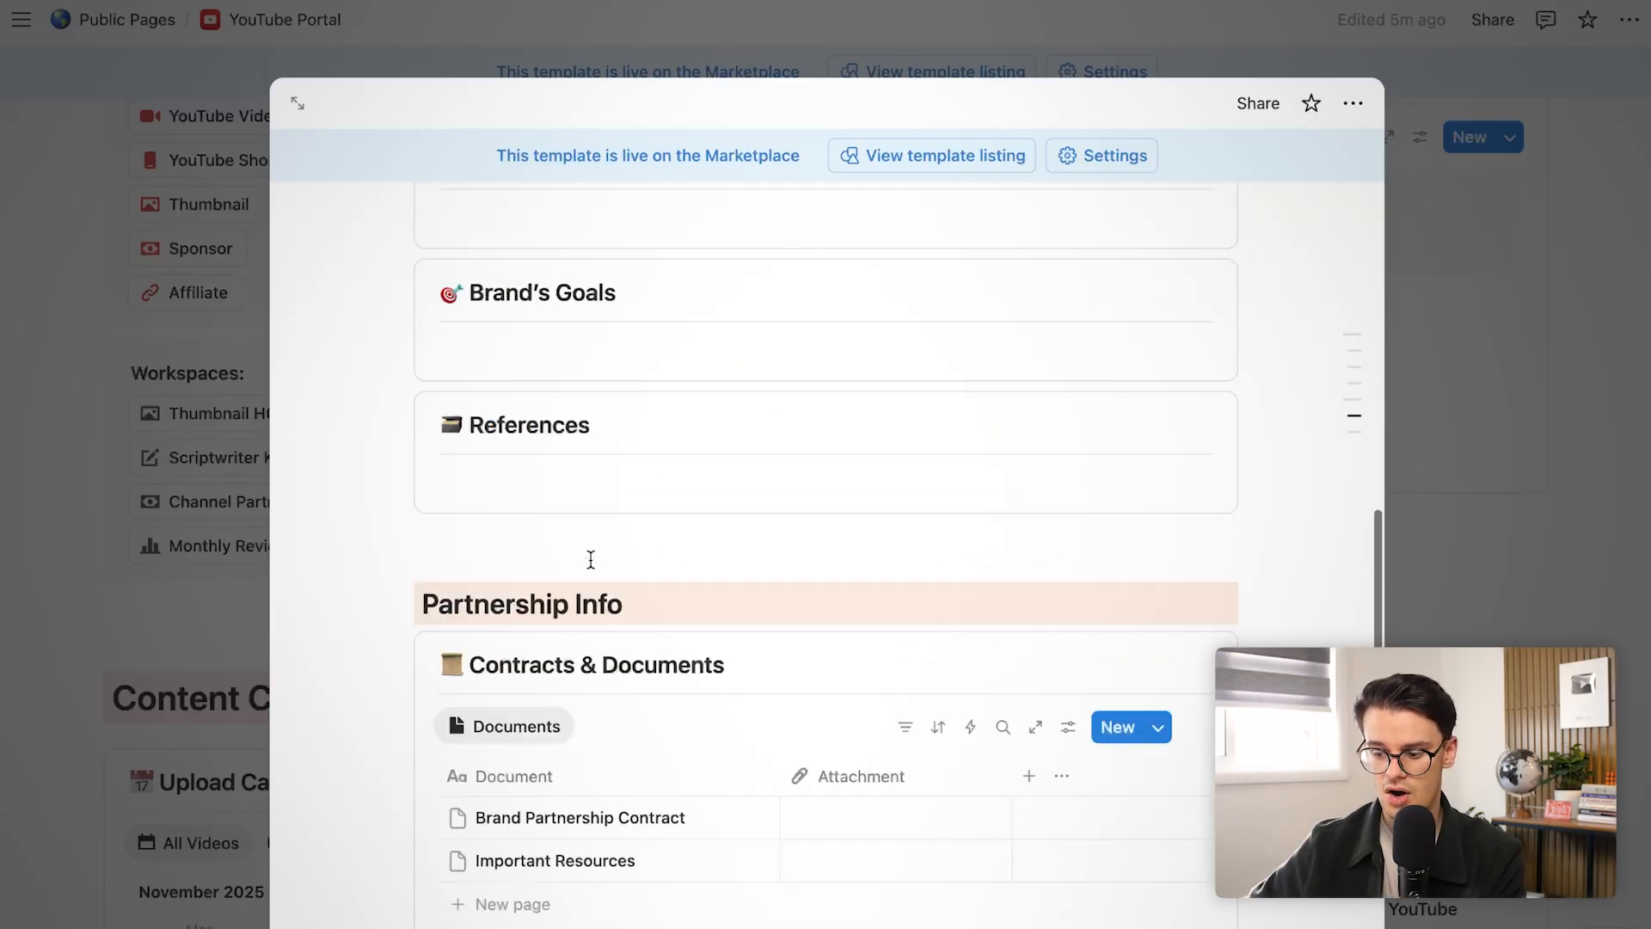
left_click(178, 587)
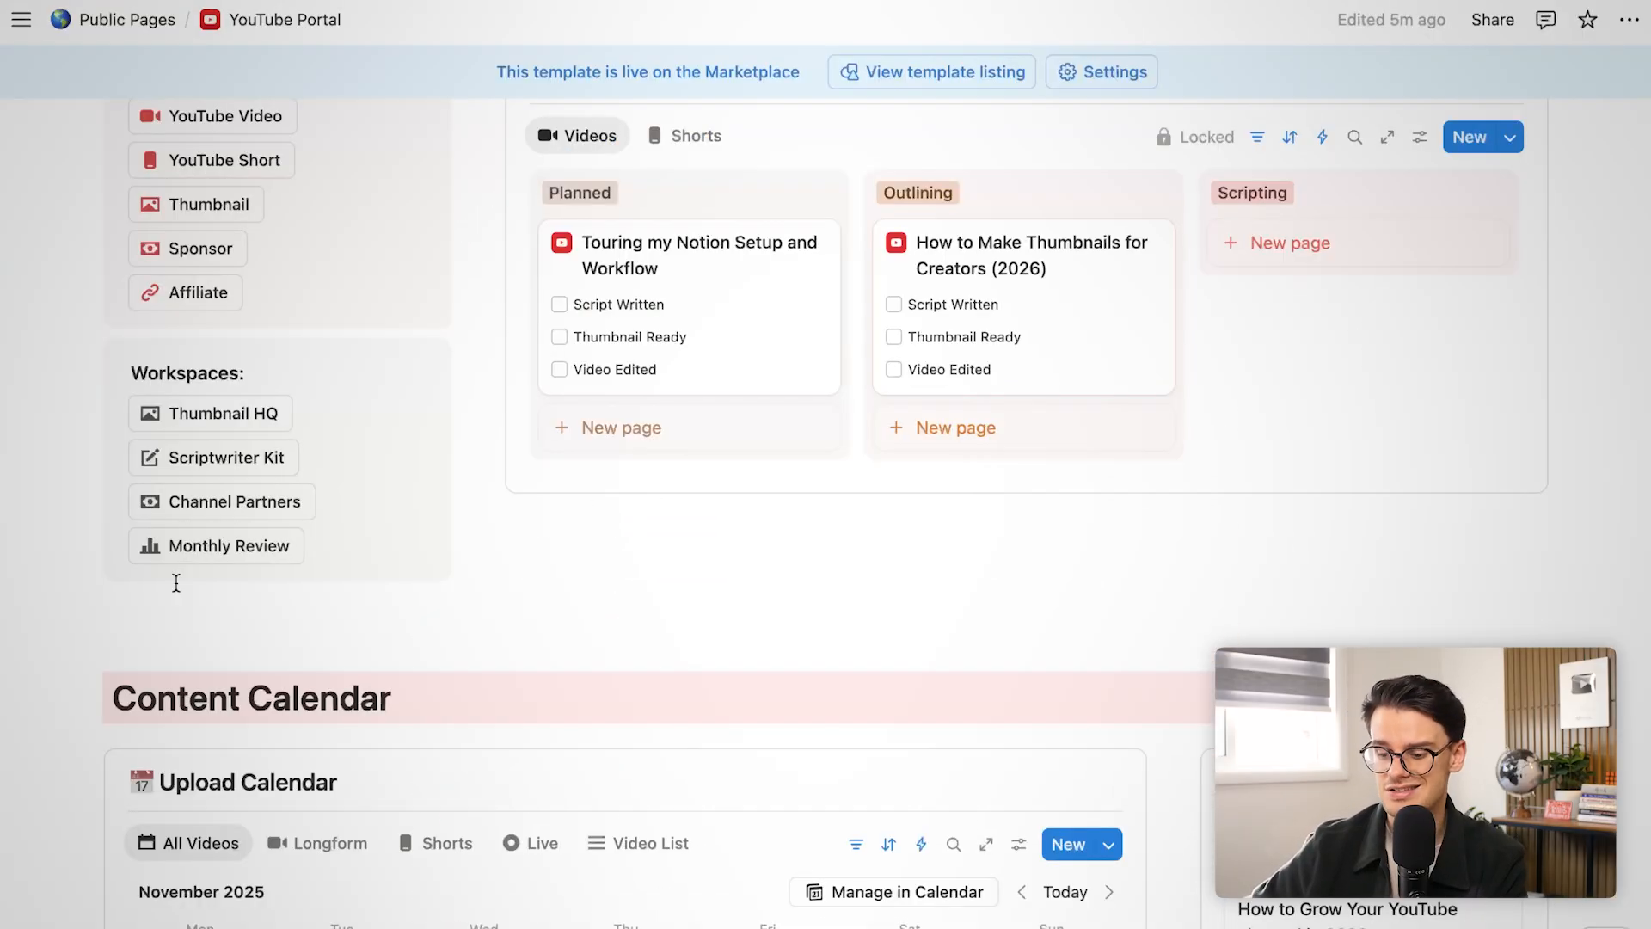
Add a Monthly Review entry to the Strategy Board, preview it, and return to YouTube Portal
left_click(249, 550)
scroll(395, 390, "down", 2)
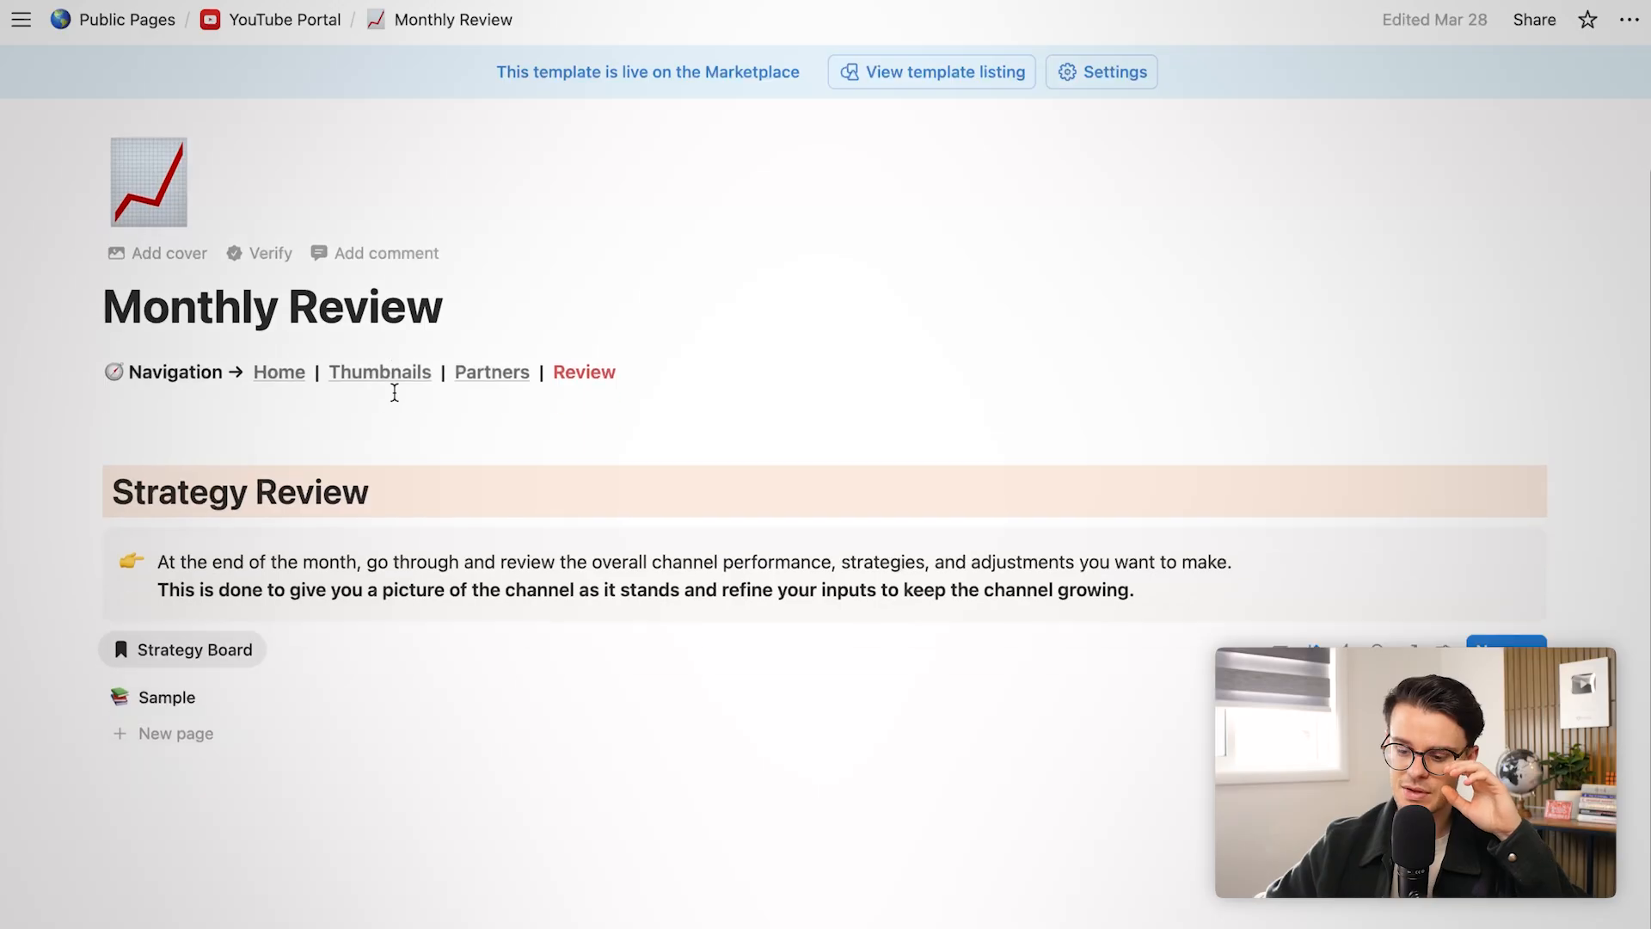
left_click(157, 727)
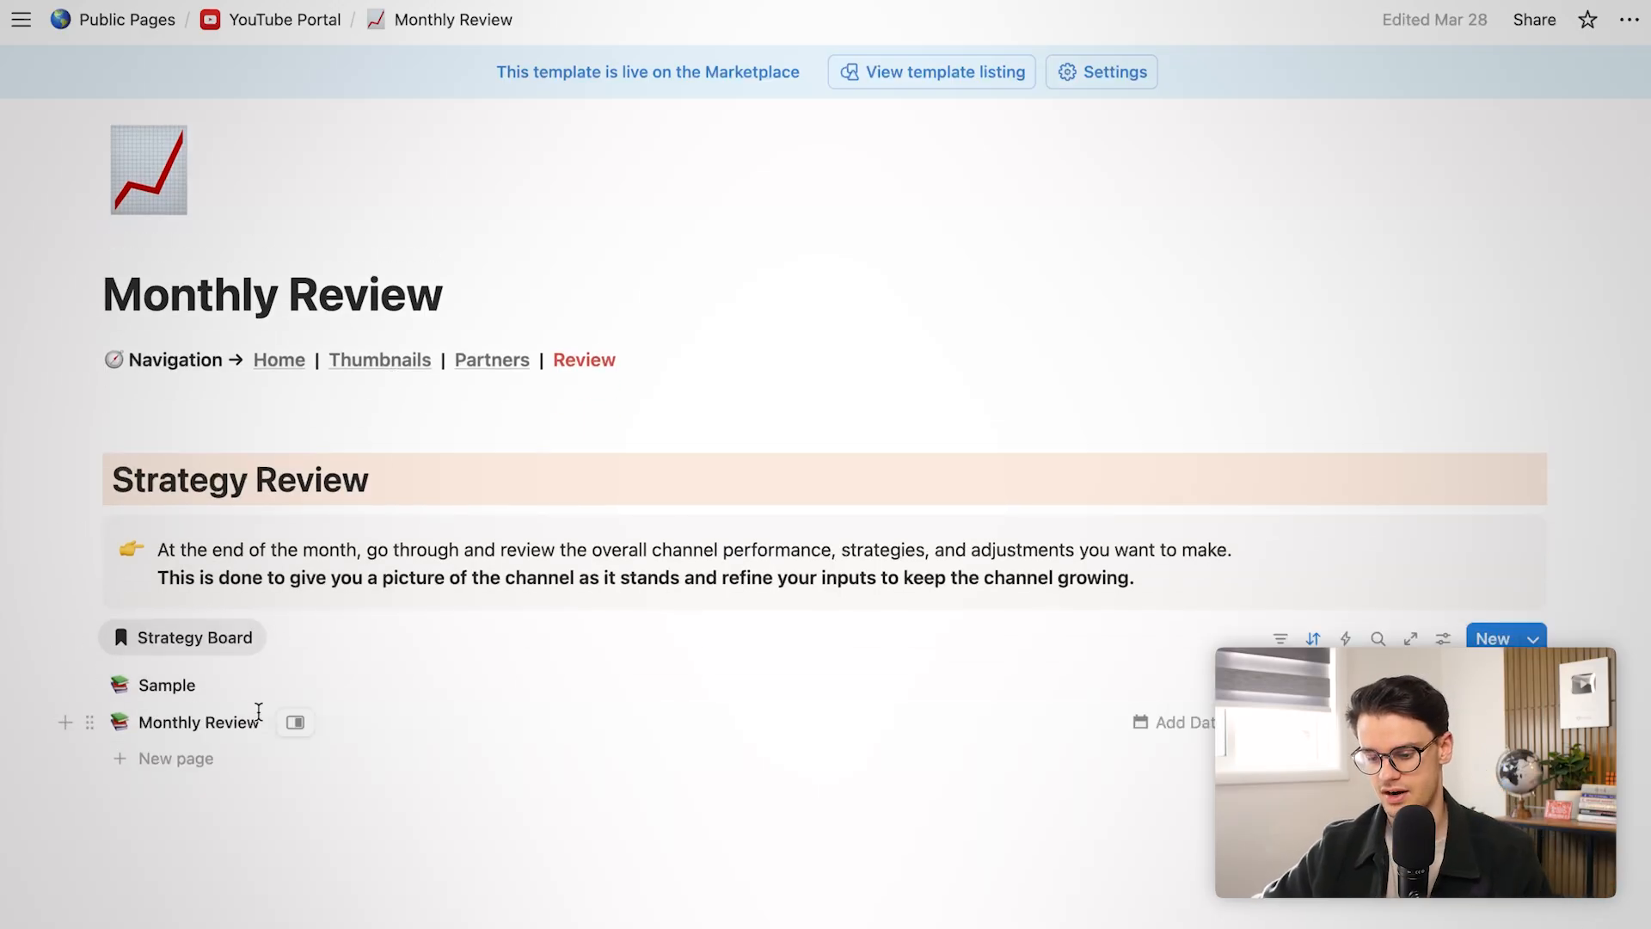
left_click(244, 691)
left_click(210, 735)
scroll(944, 637, "down", 3)
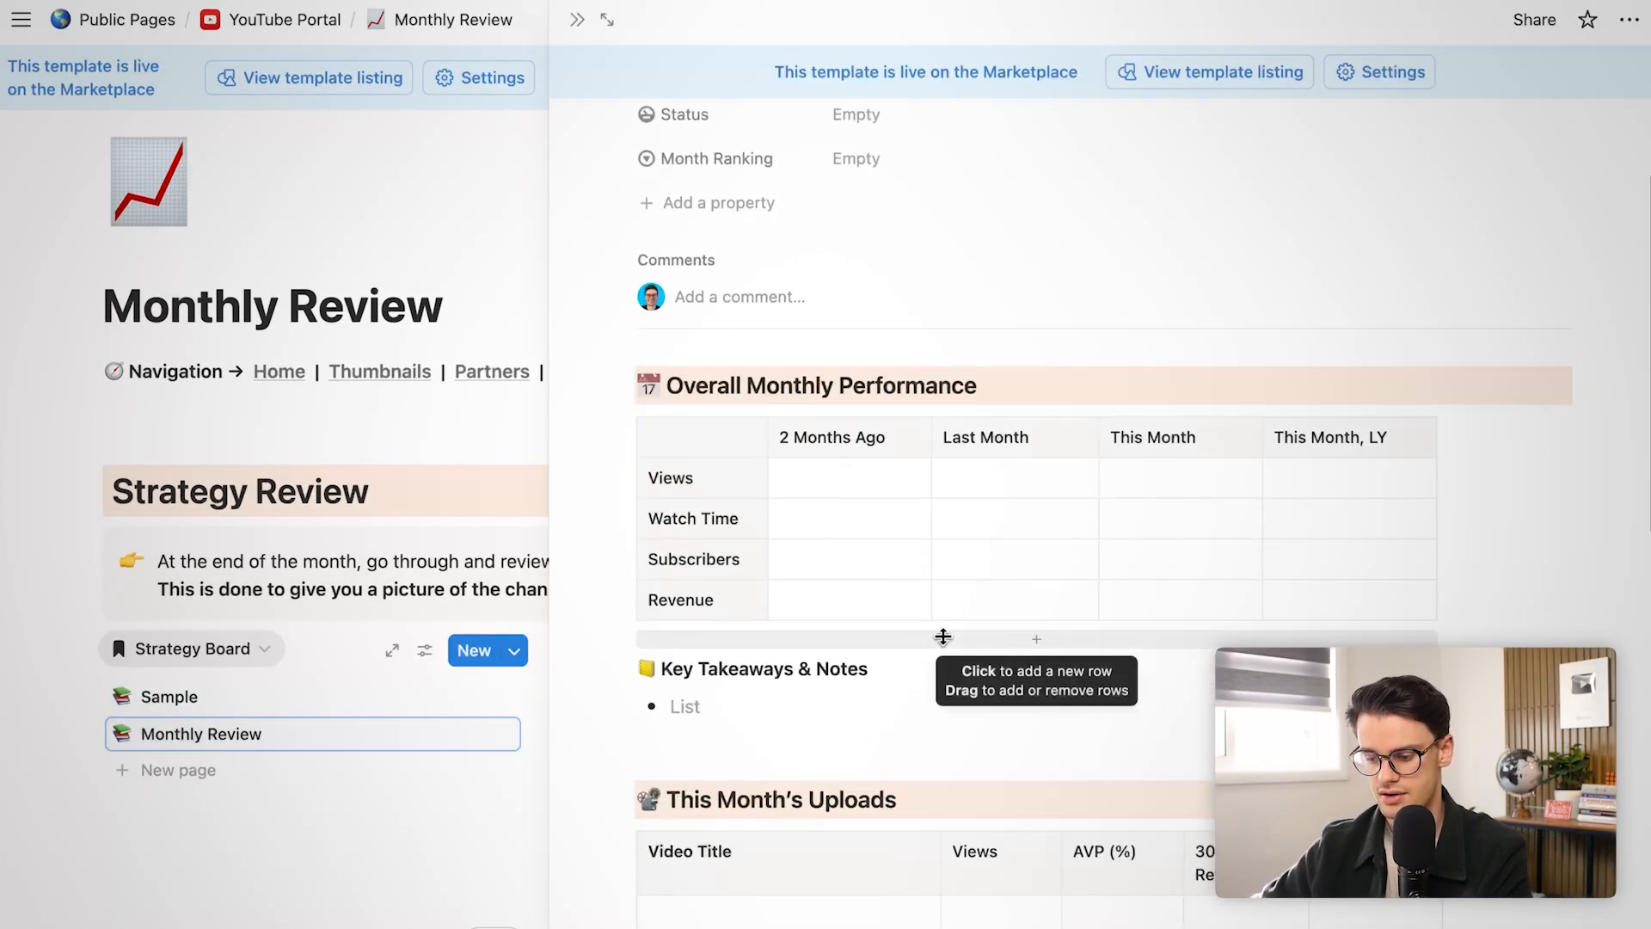
scroll(943, 637, "down", 15)
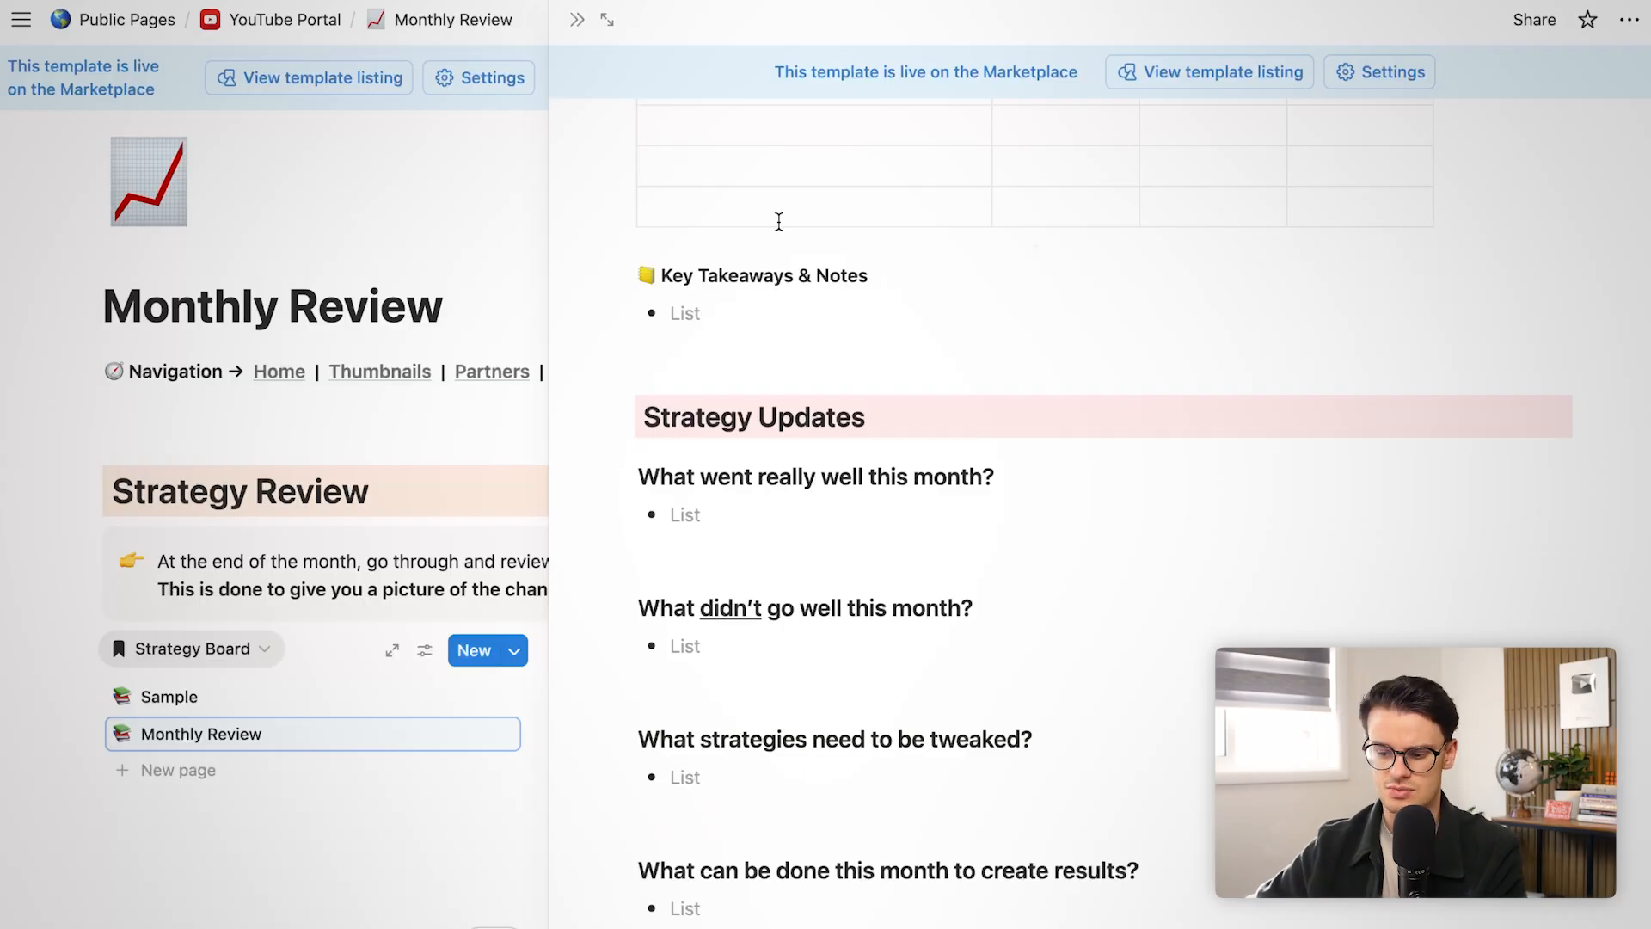
left_click(589, 27)
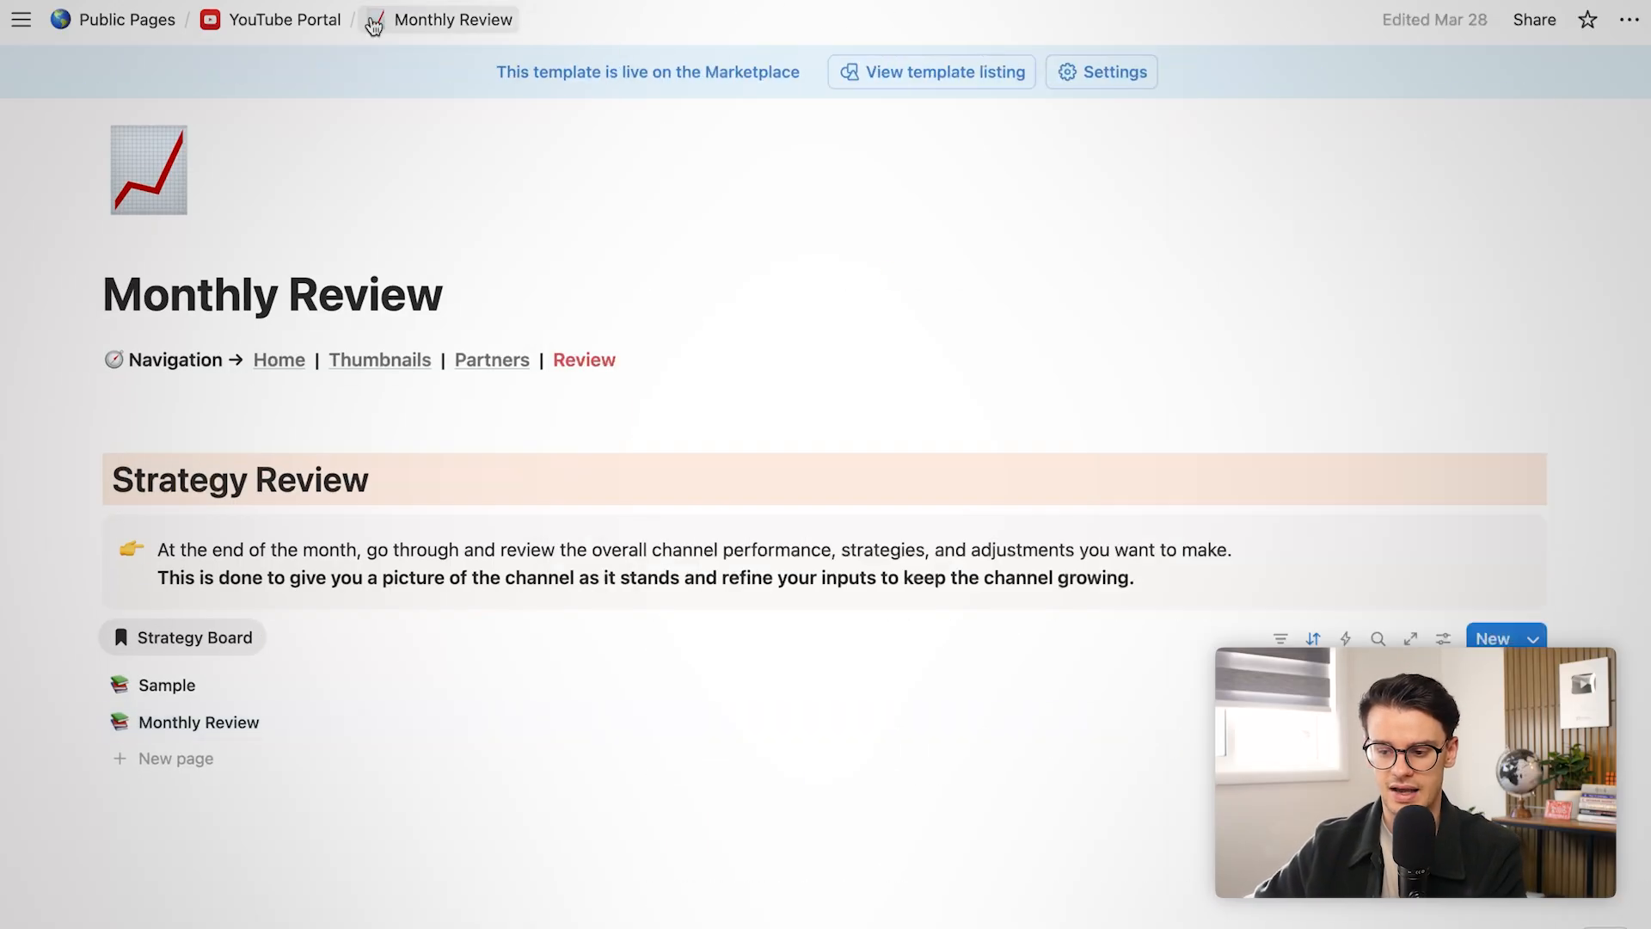
left_click(306, 23)
Create a page on November 22 using the YouTube Shorts template
scroll(736, 725, "down", 15)
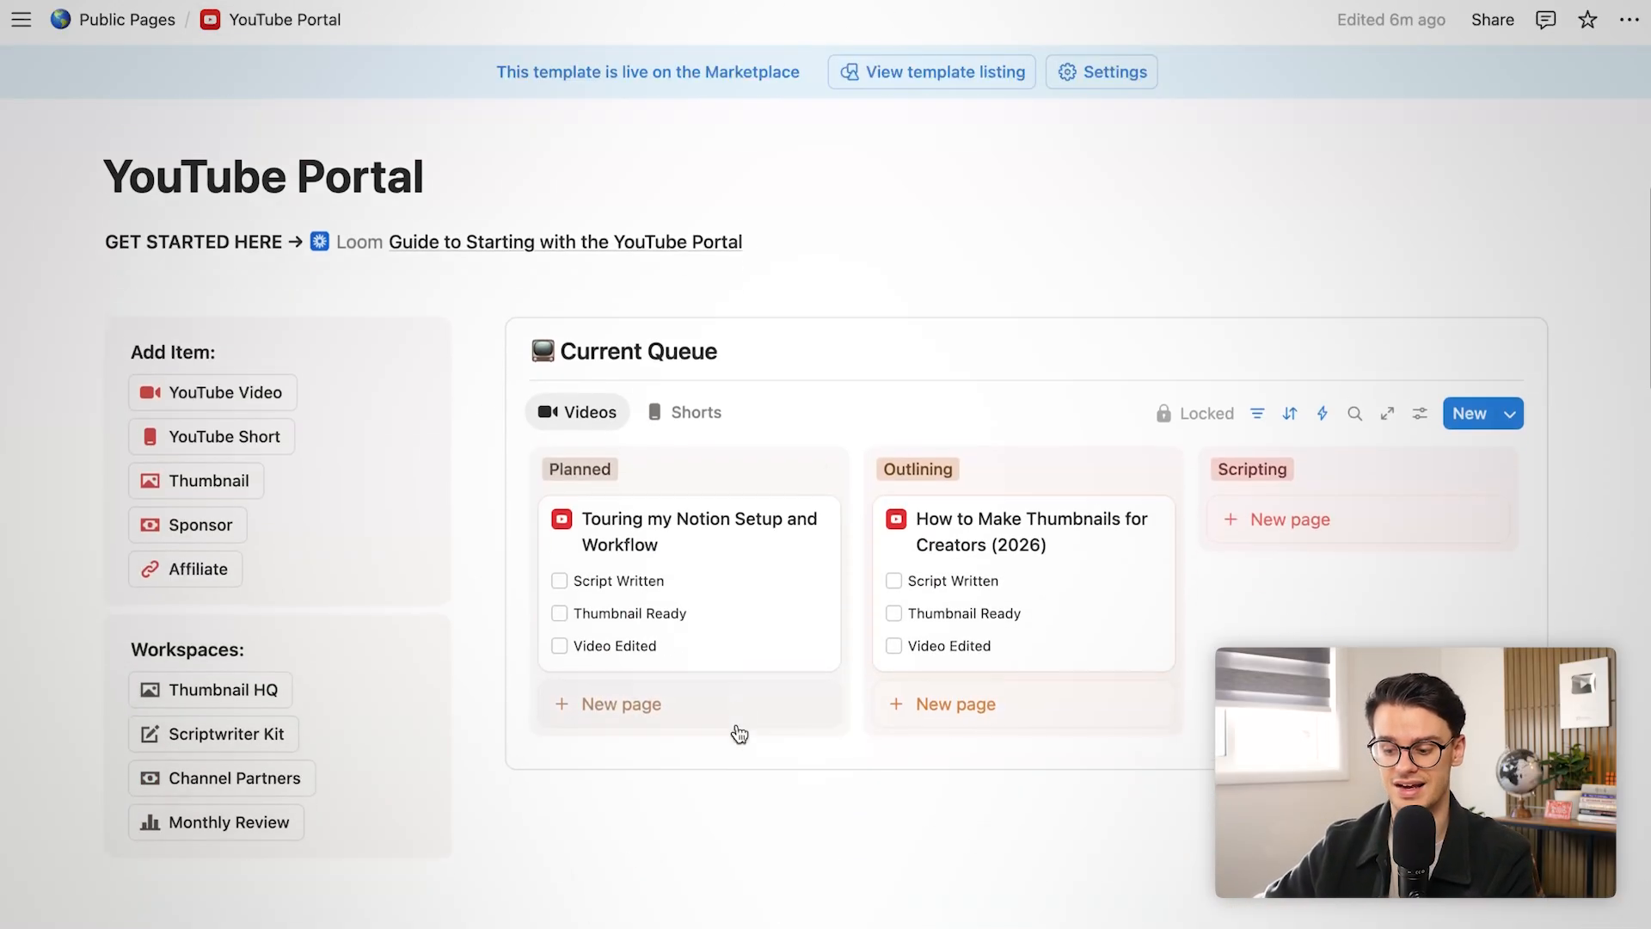
scroll(881, 564, "down", 3)
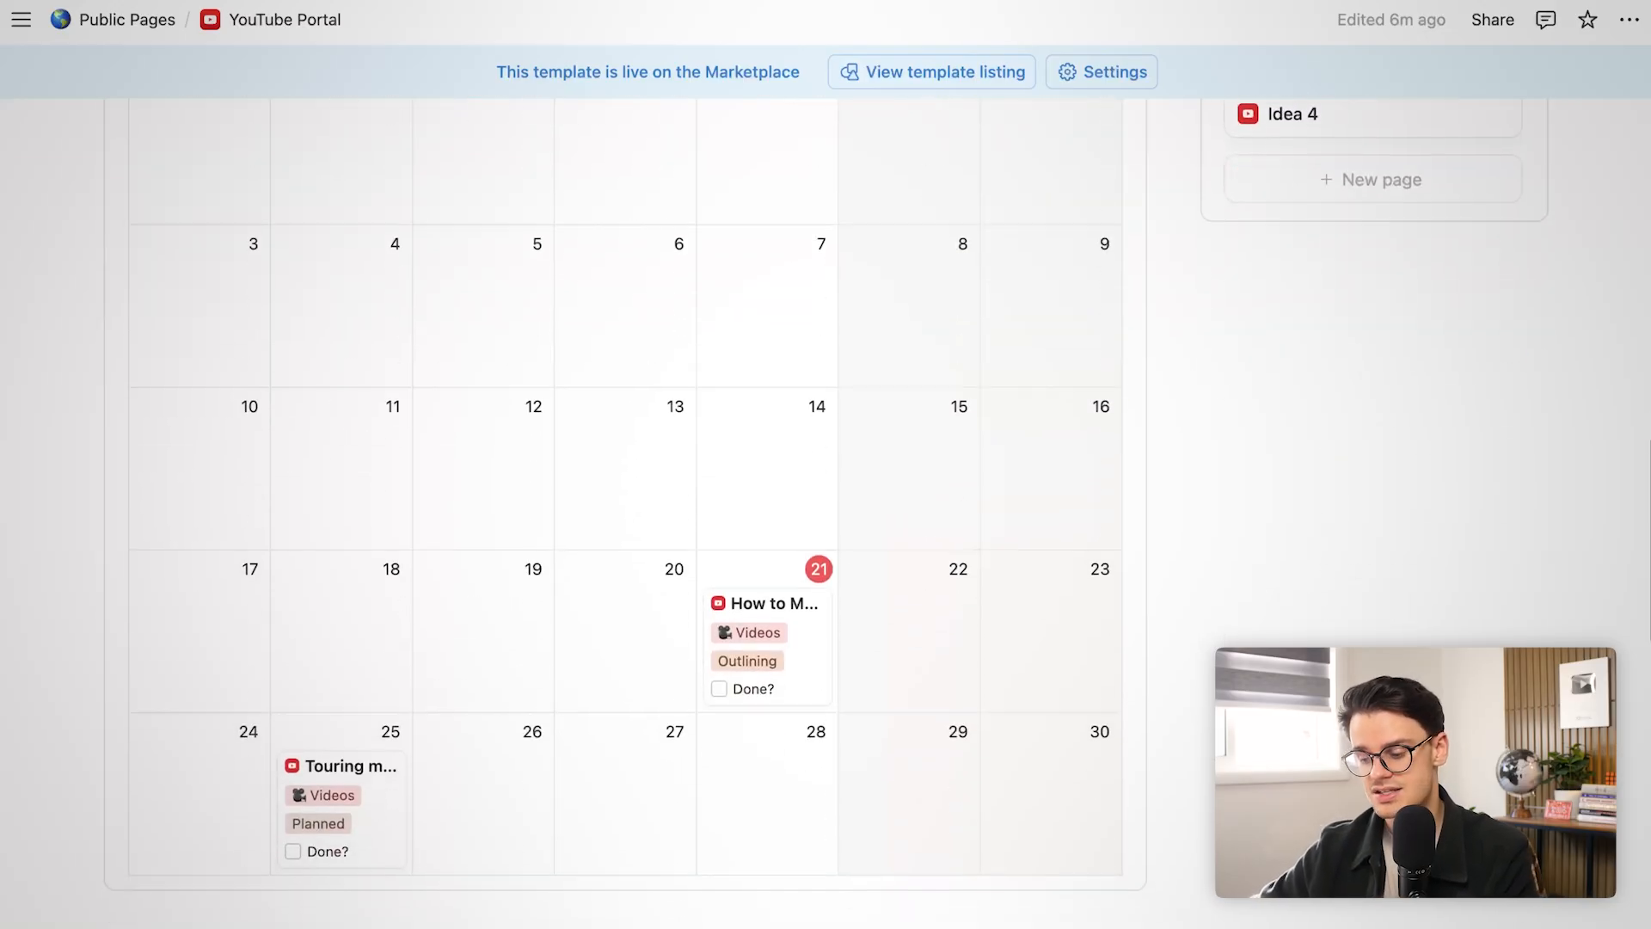
left_click(866, 570)
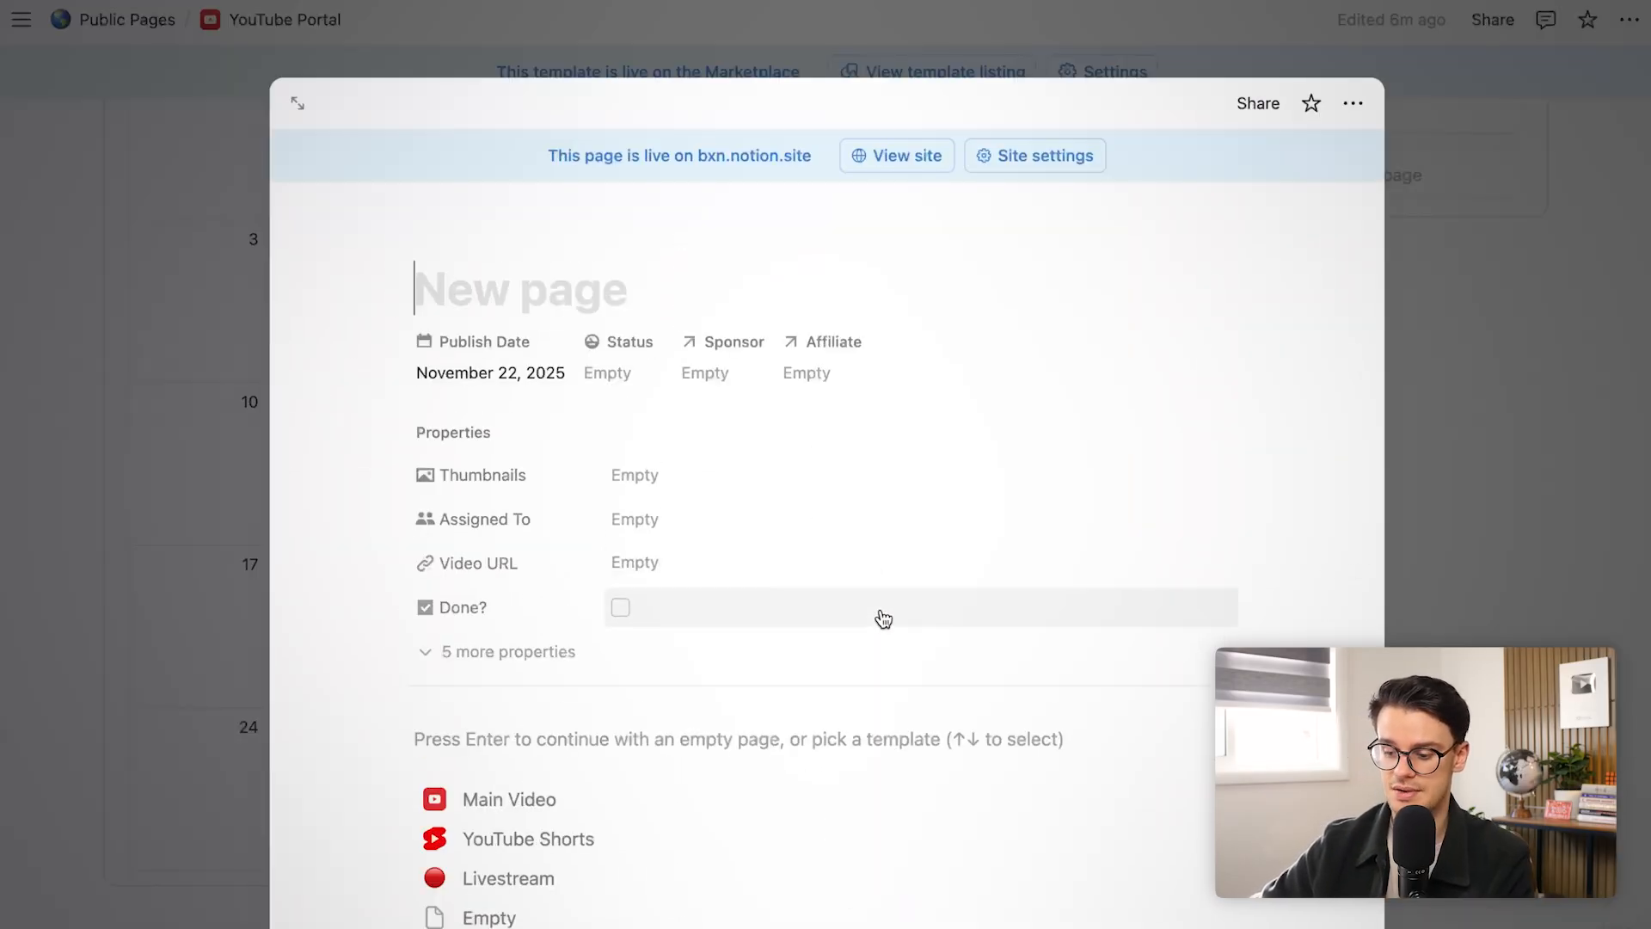
left_click(555, 844)
Review the new Short's Testing Order, close it, and open How to Make Thumbnails for Creators (2026)
scroll(574, 504, "down", 10)
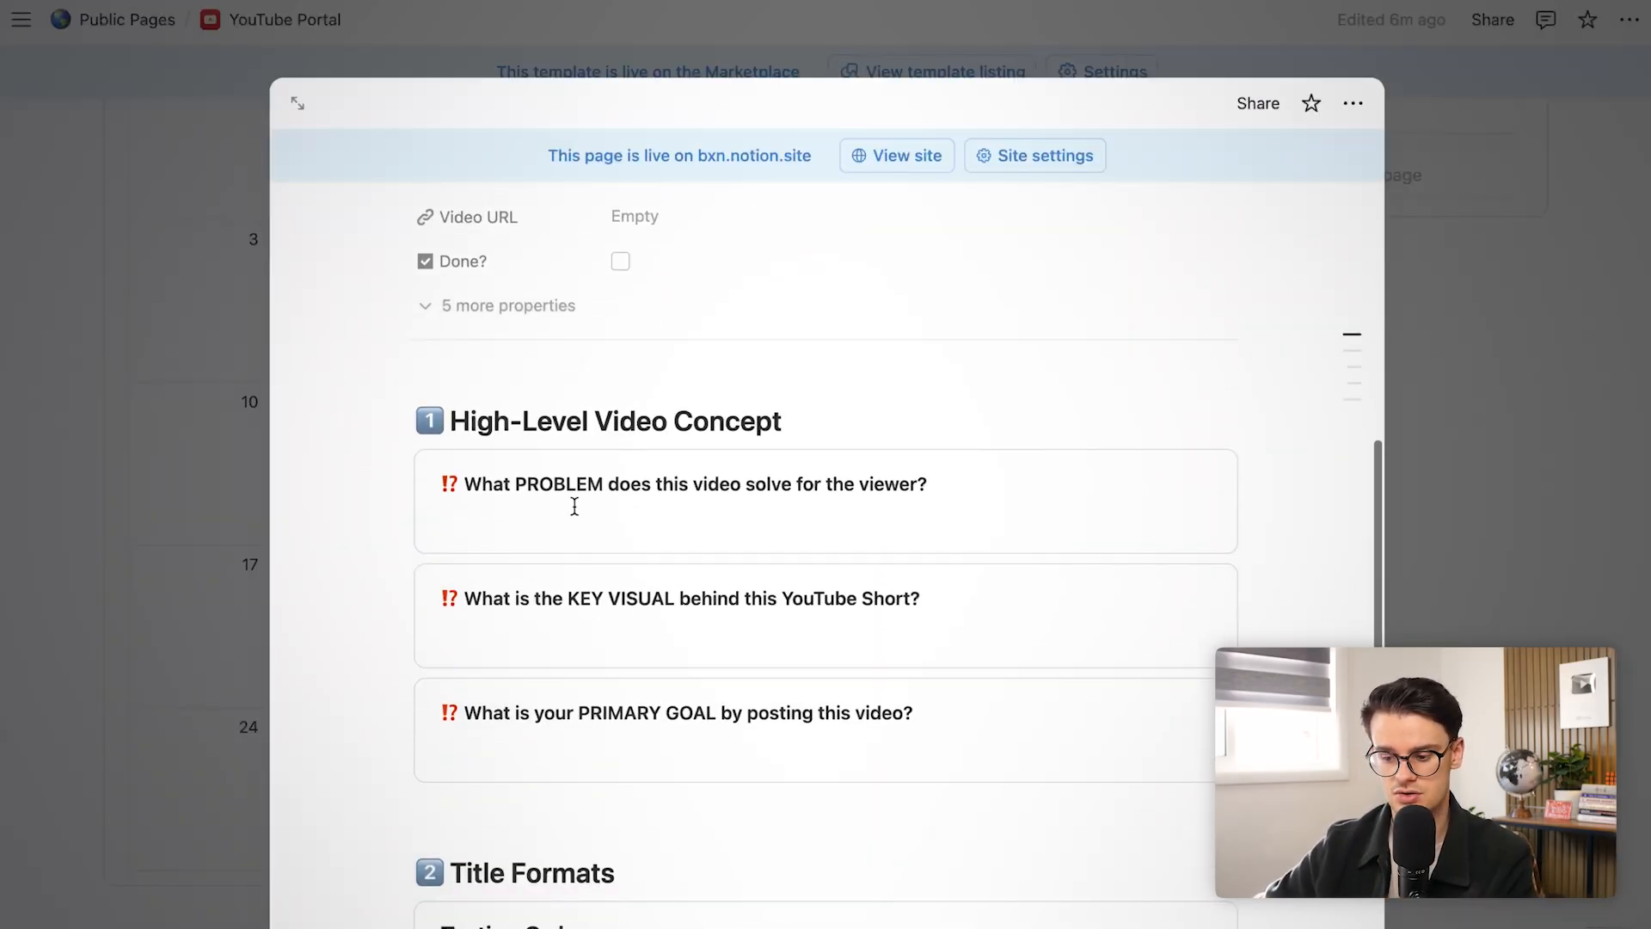
scroll(574, 504, "down", 3)
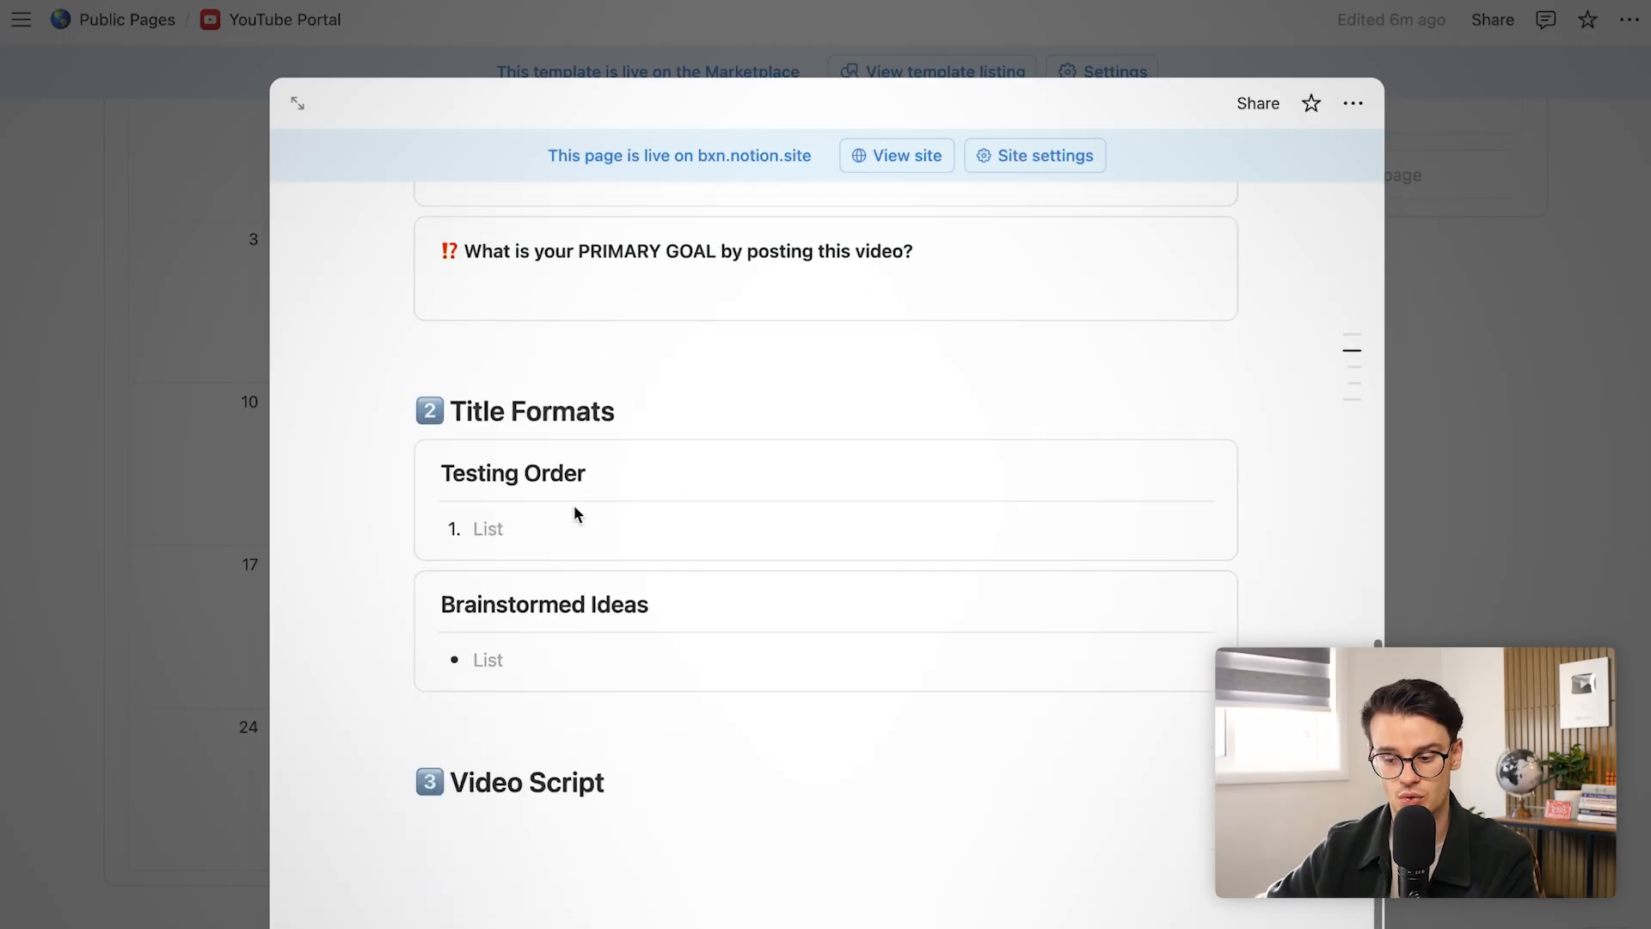
left_click(574, 441)
scroll(571, 445, "up", 5)
scroll(539, 767, "down", 5)
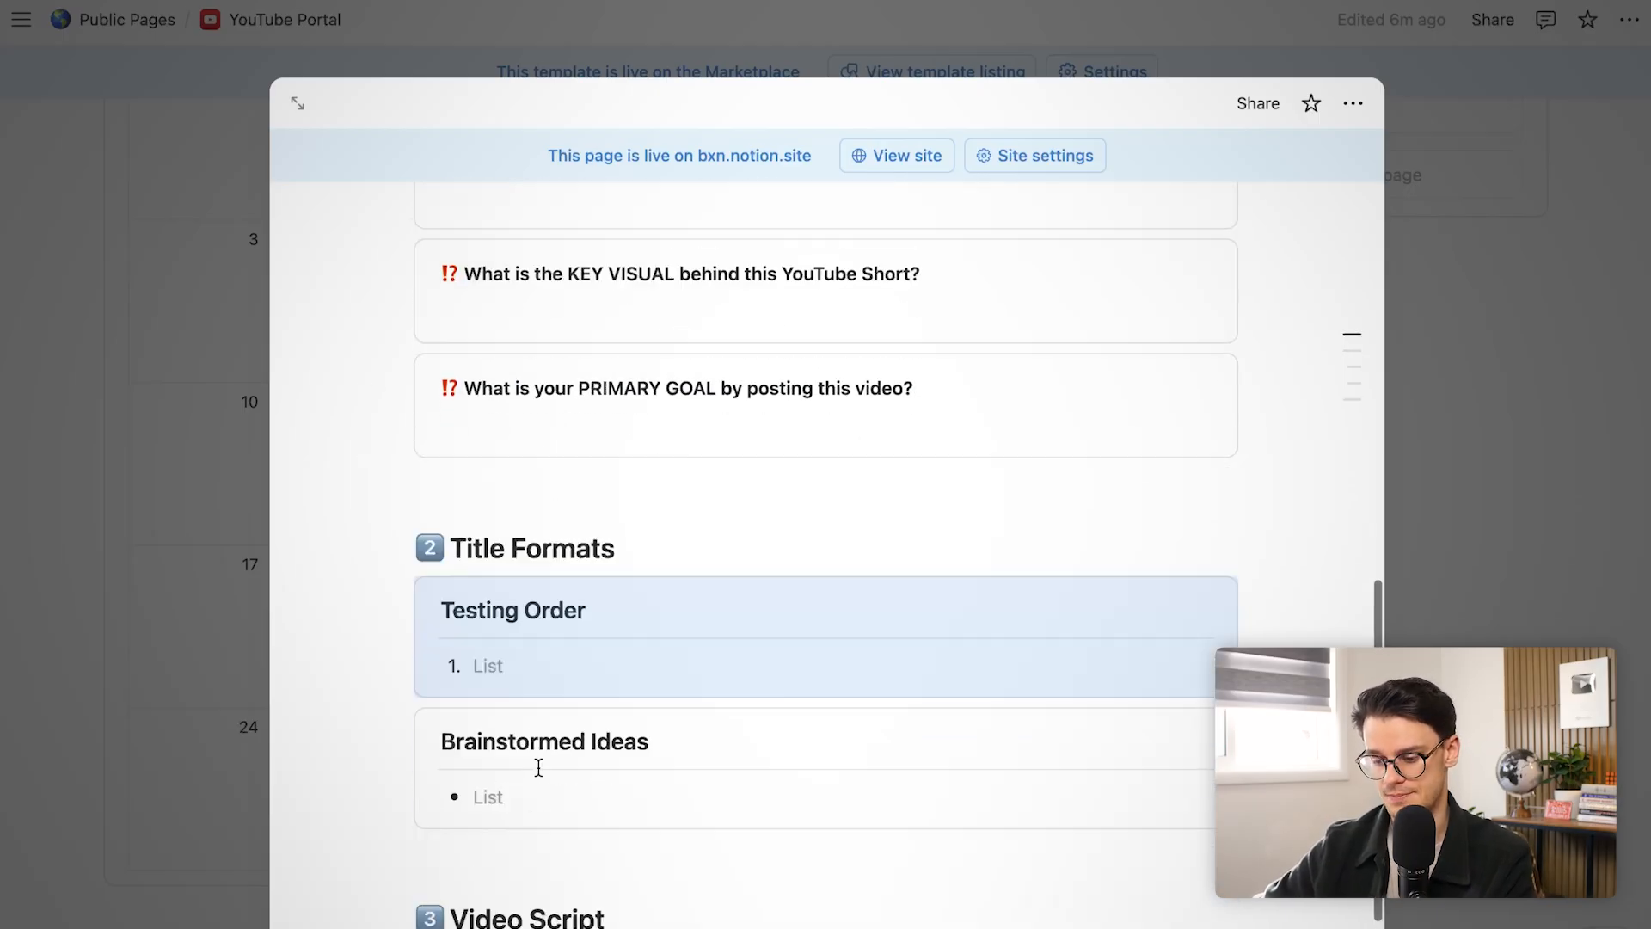
left_click(532, 828)
scroll(533, 817, "up", 8)
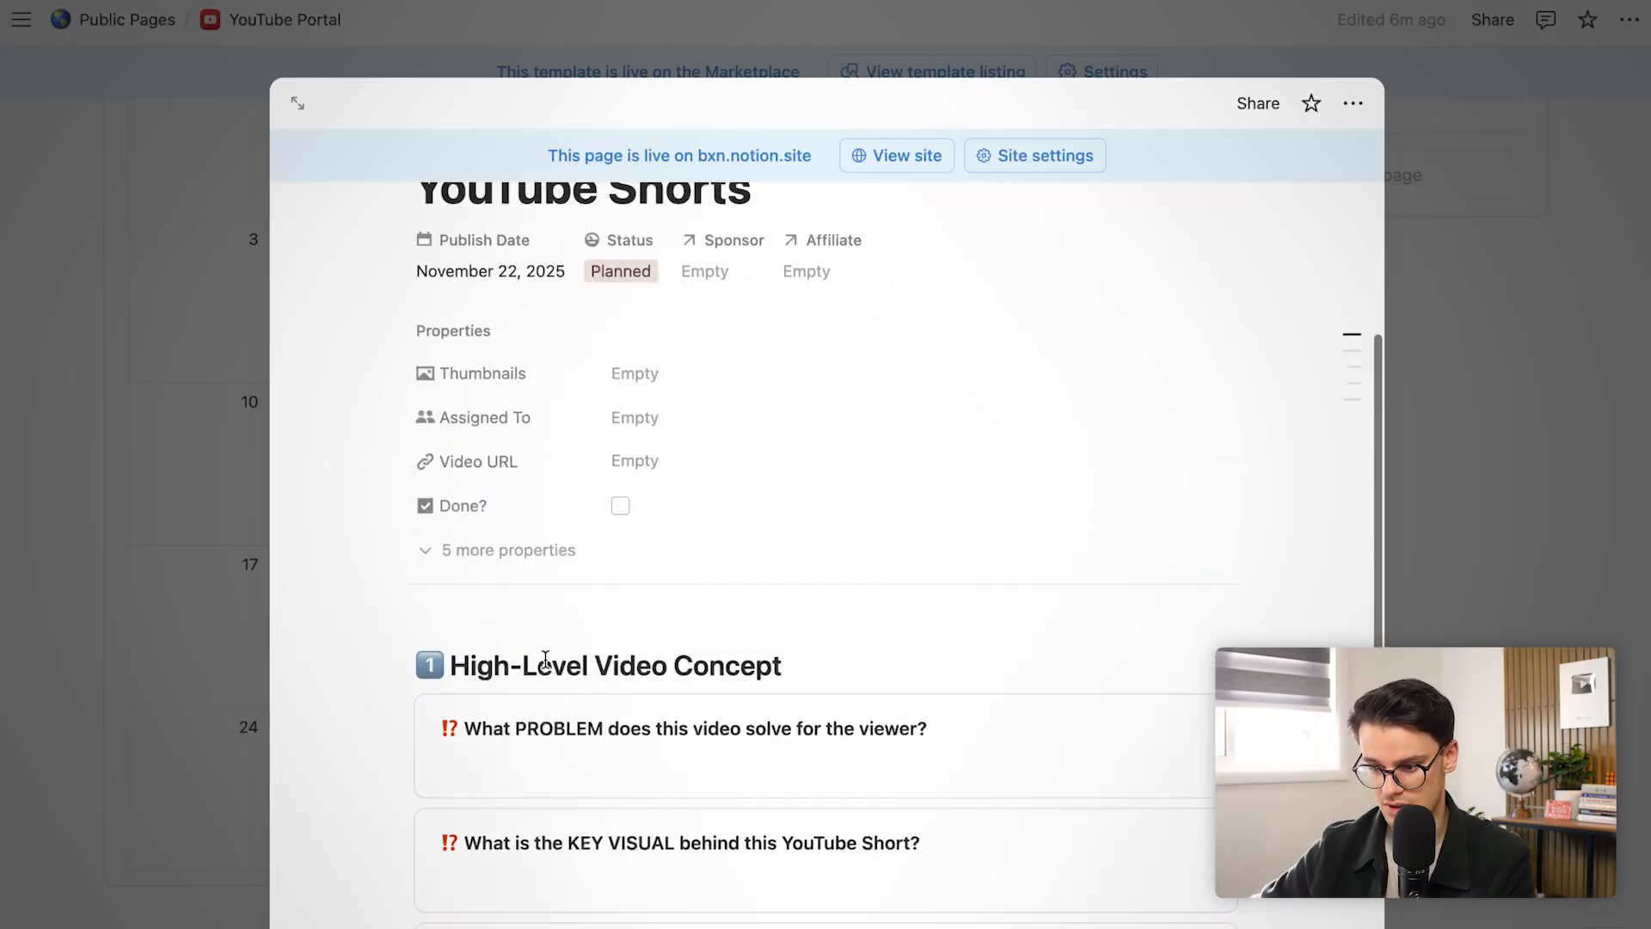
left_click(126, 521)
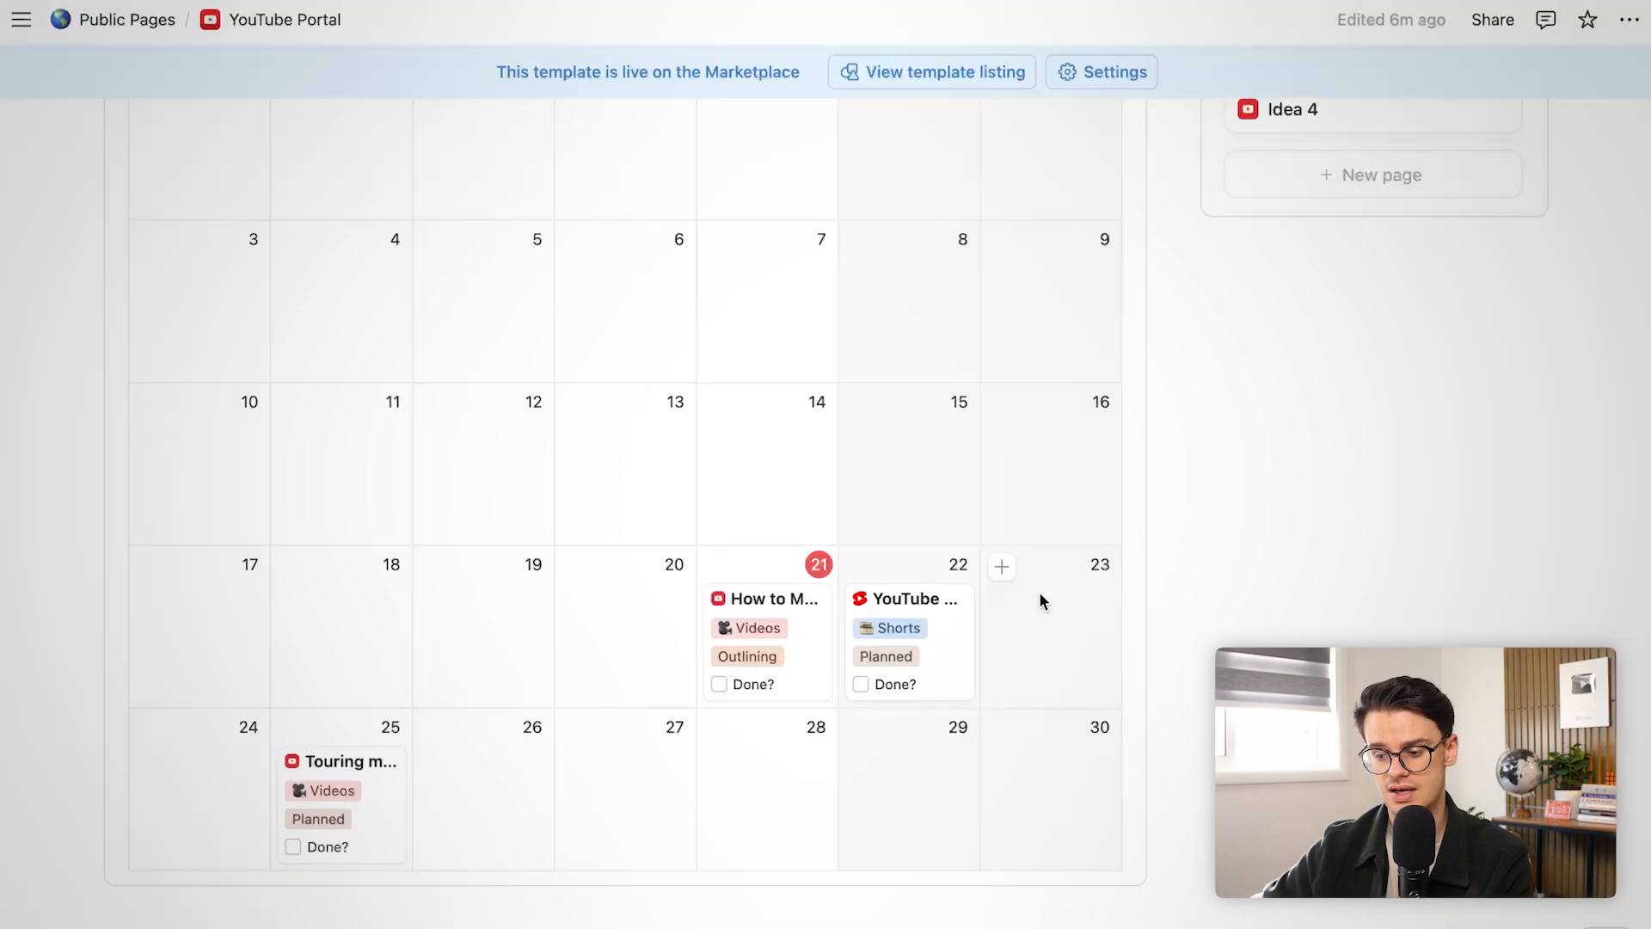
left_click(911, 653)
scroll(612, 716, "down", 5)
scroll(612, 715, "down", 10)
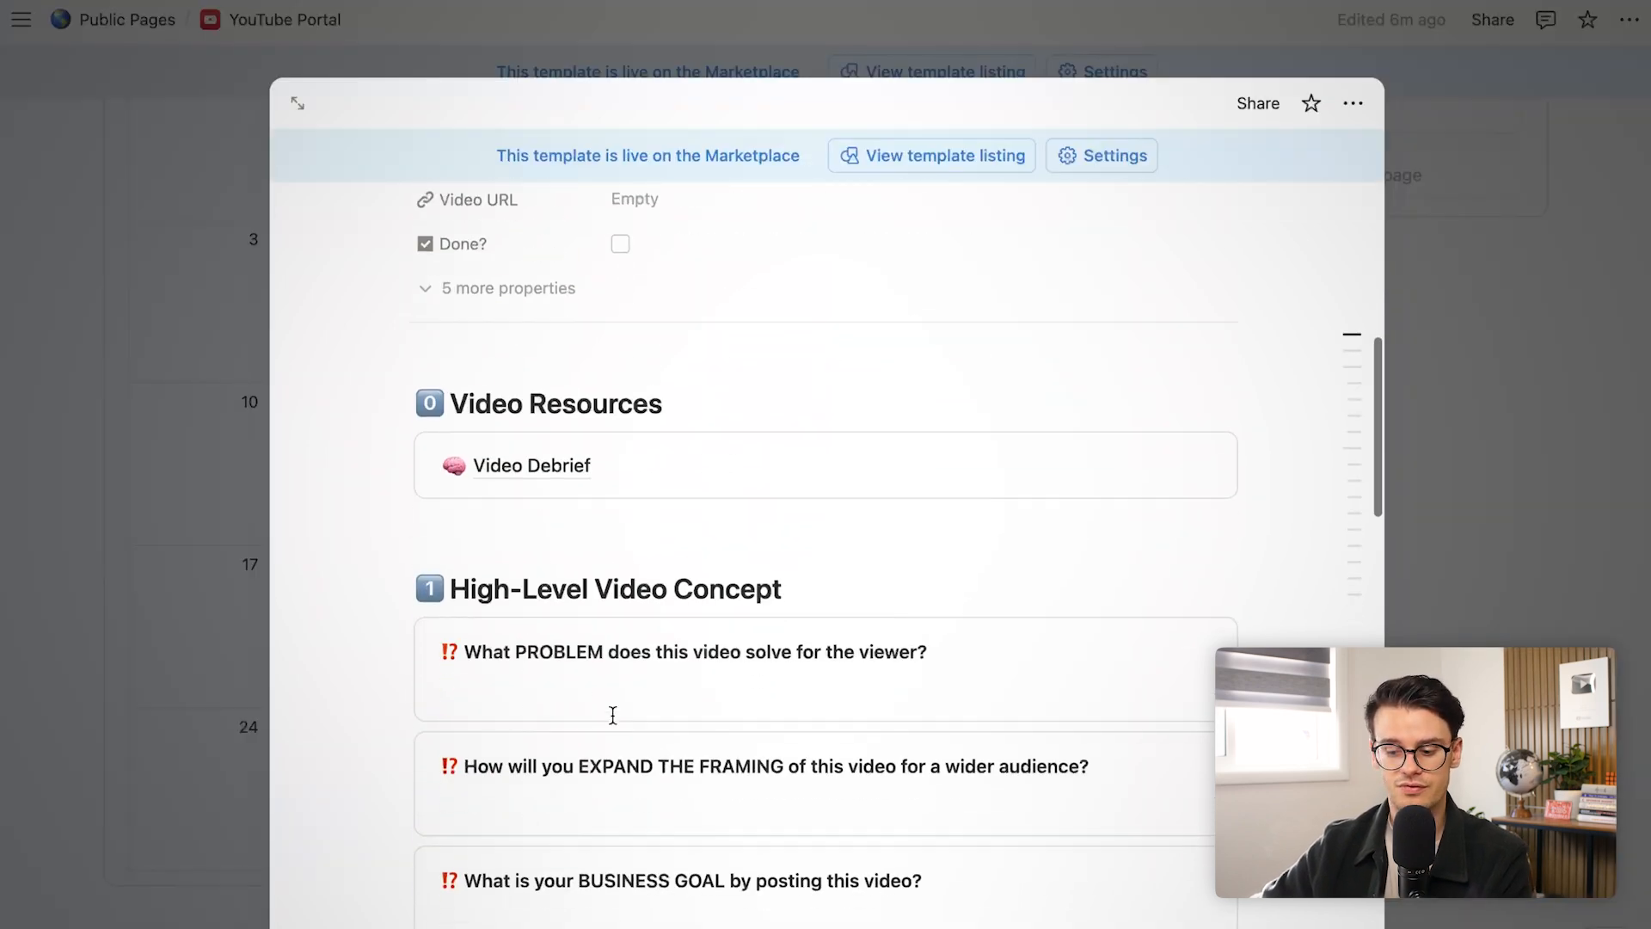
scroll(613, 715, "down", 10)
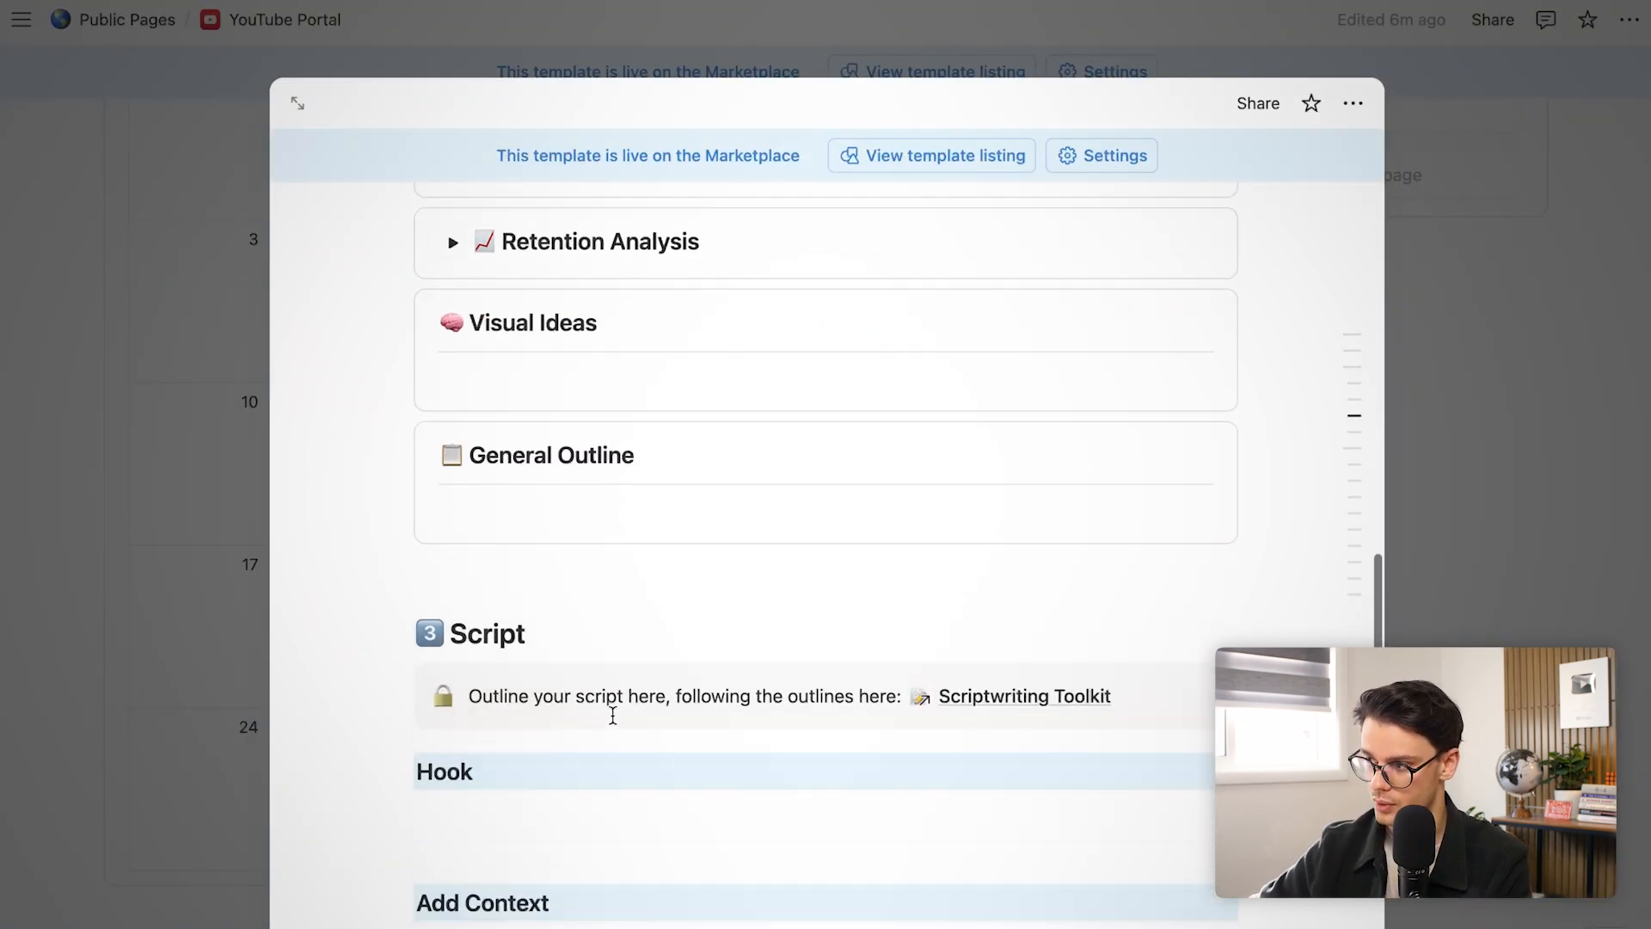
scroll(612, 715, "up", 10)
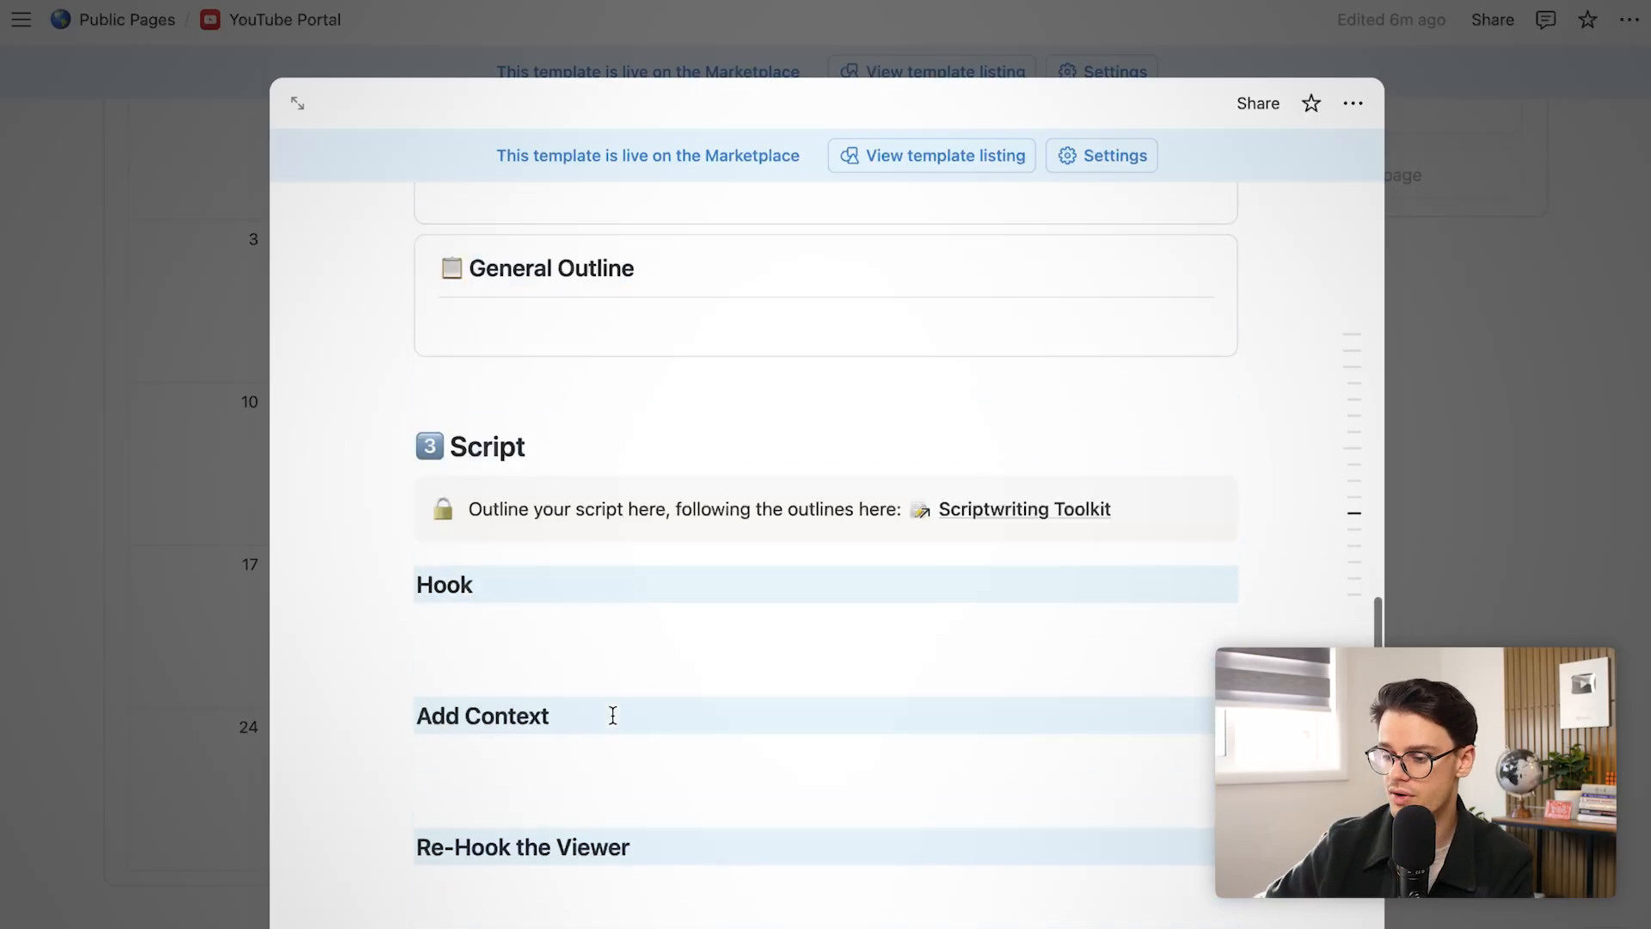
scroll(612, 716, "down", 3)
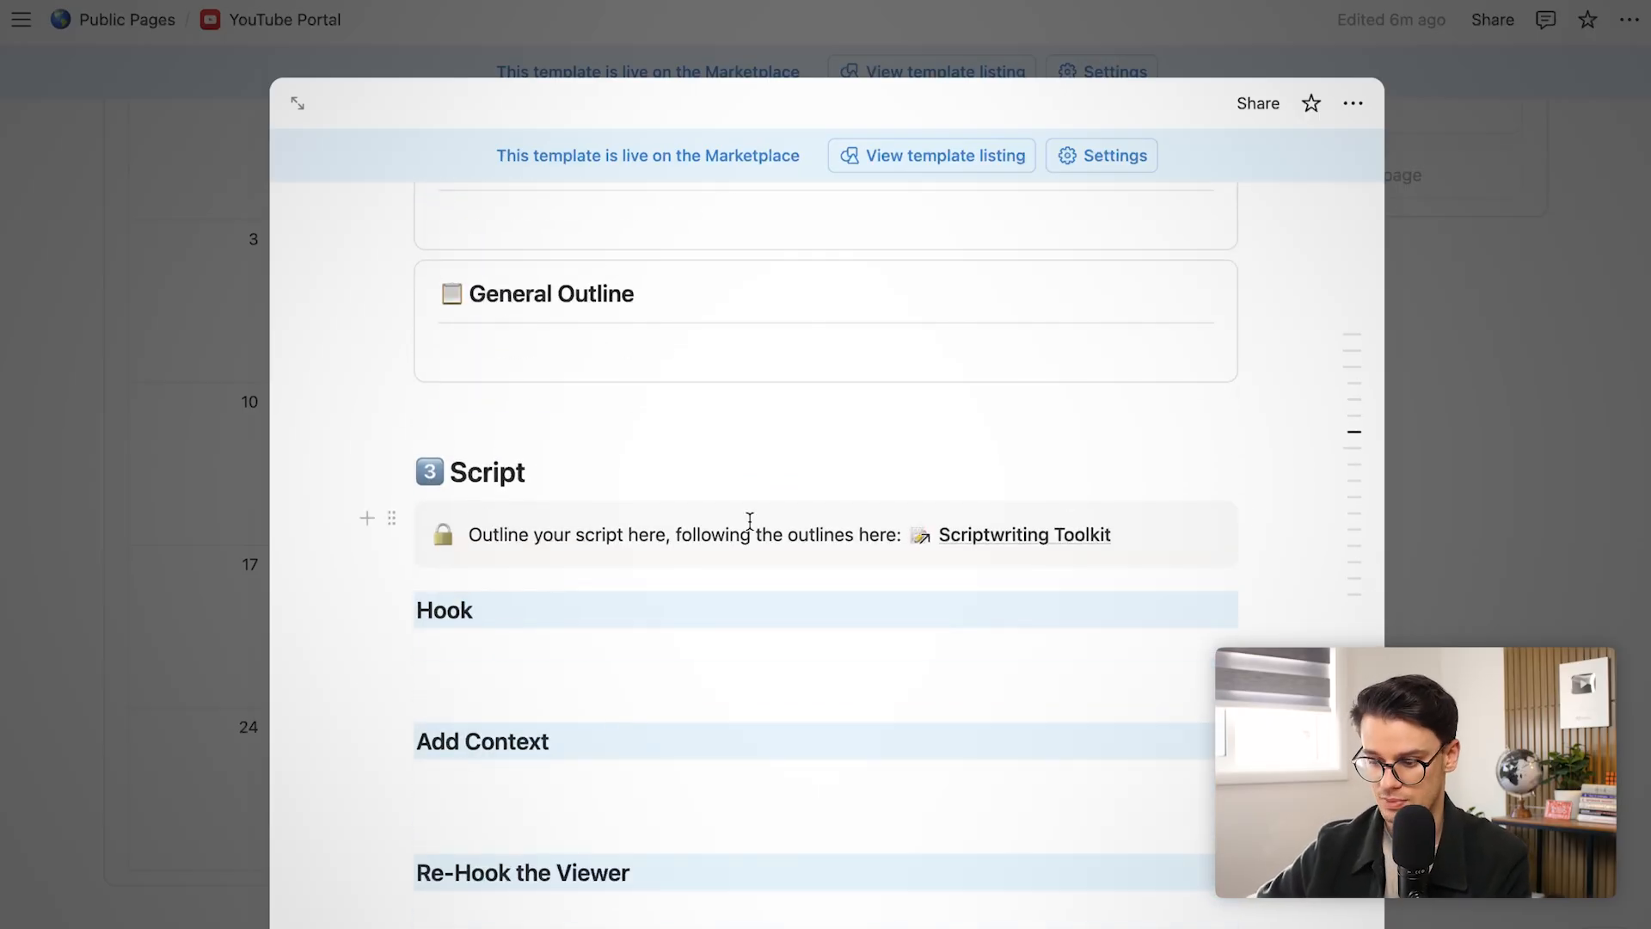
mouse_move(1041, 540)
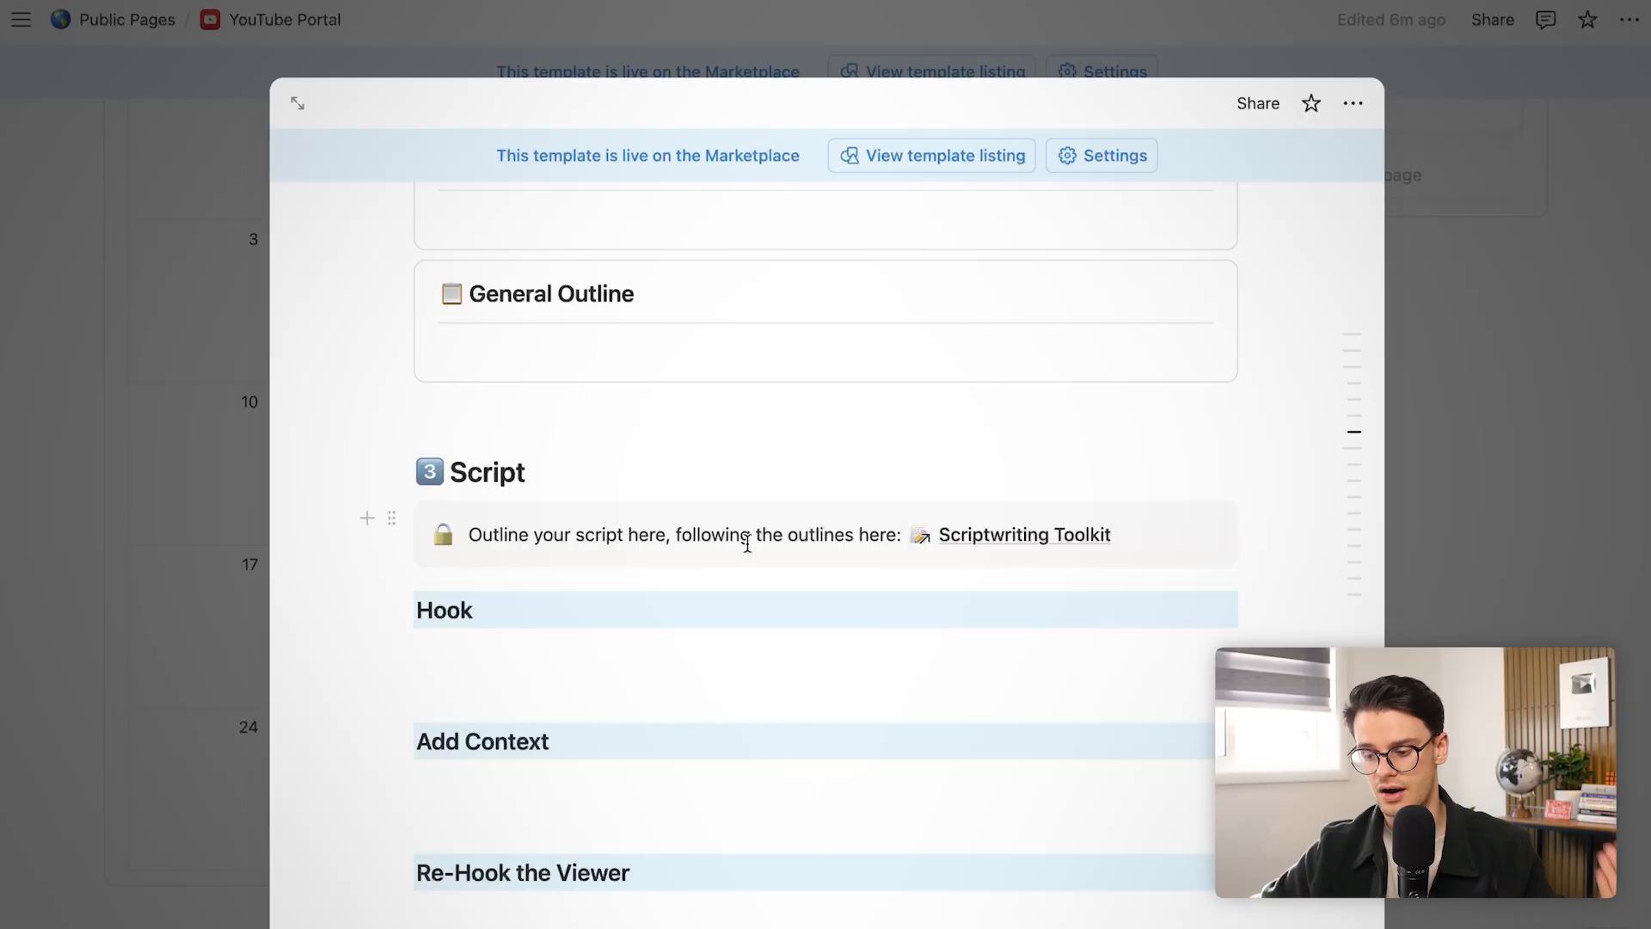
scroll(748, 544, "up", 7)
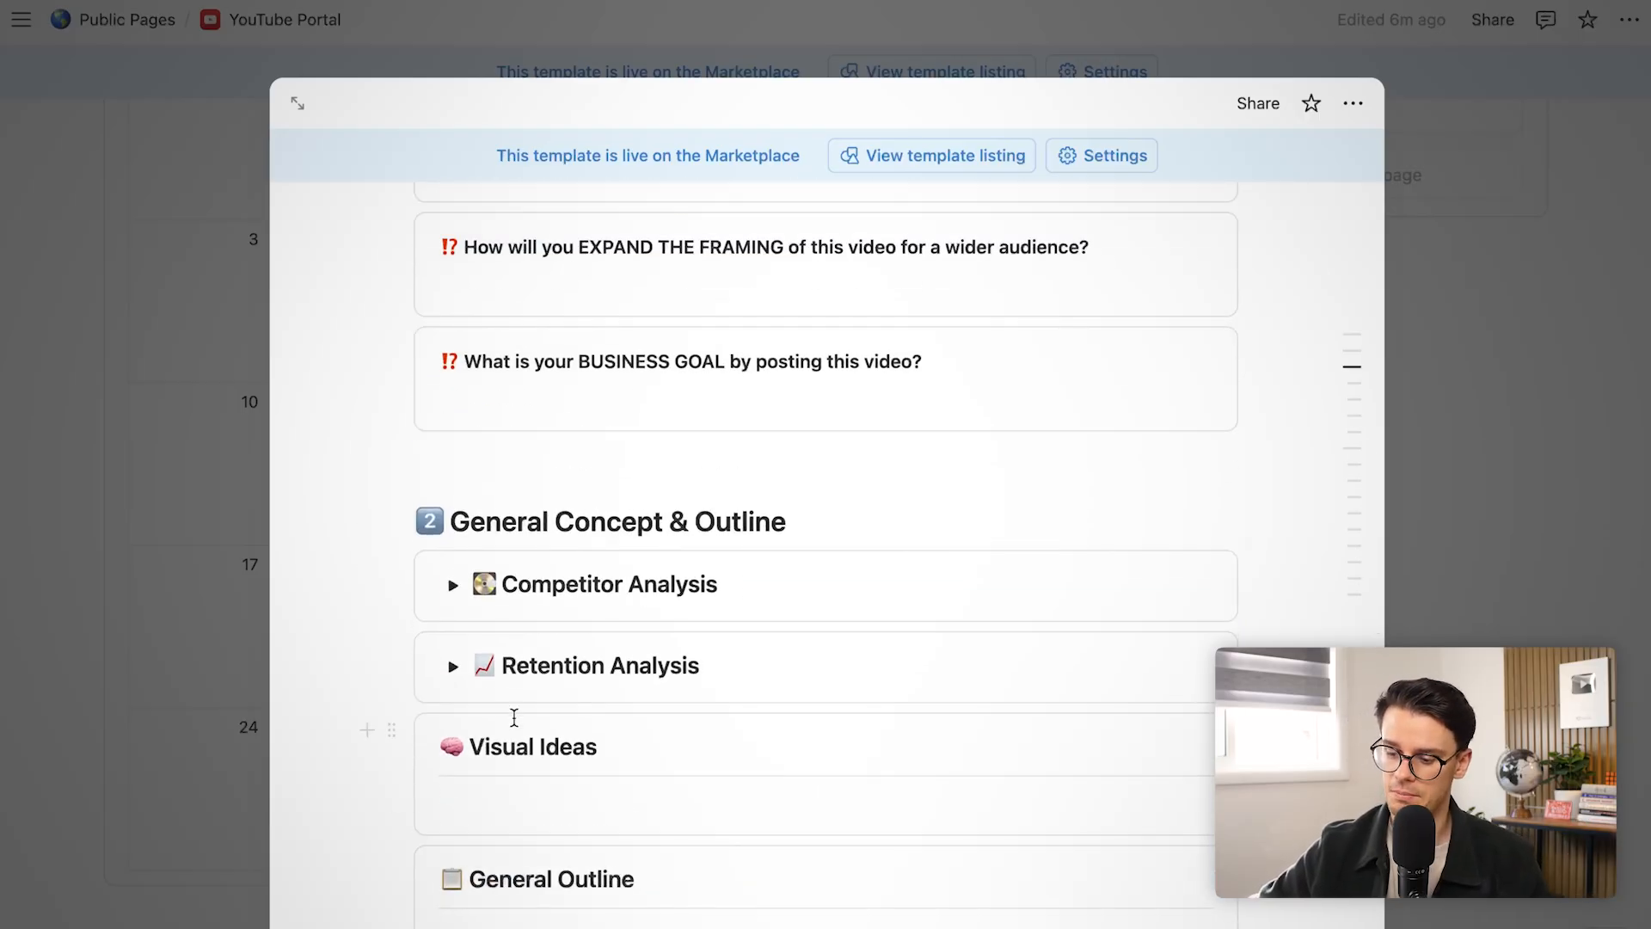
left_click(454, 599)
left_click(454, 588)
left_click(454, 588)
left_click(453, 662)
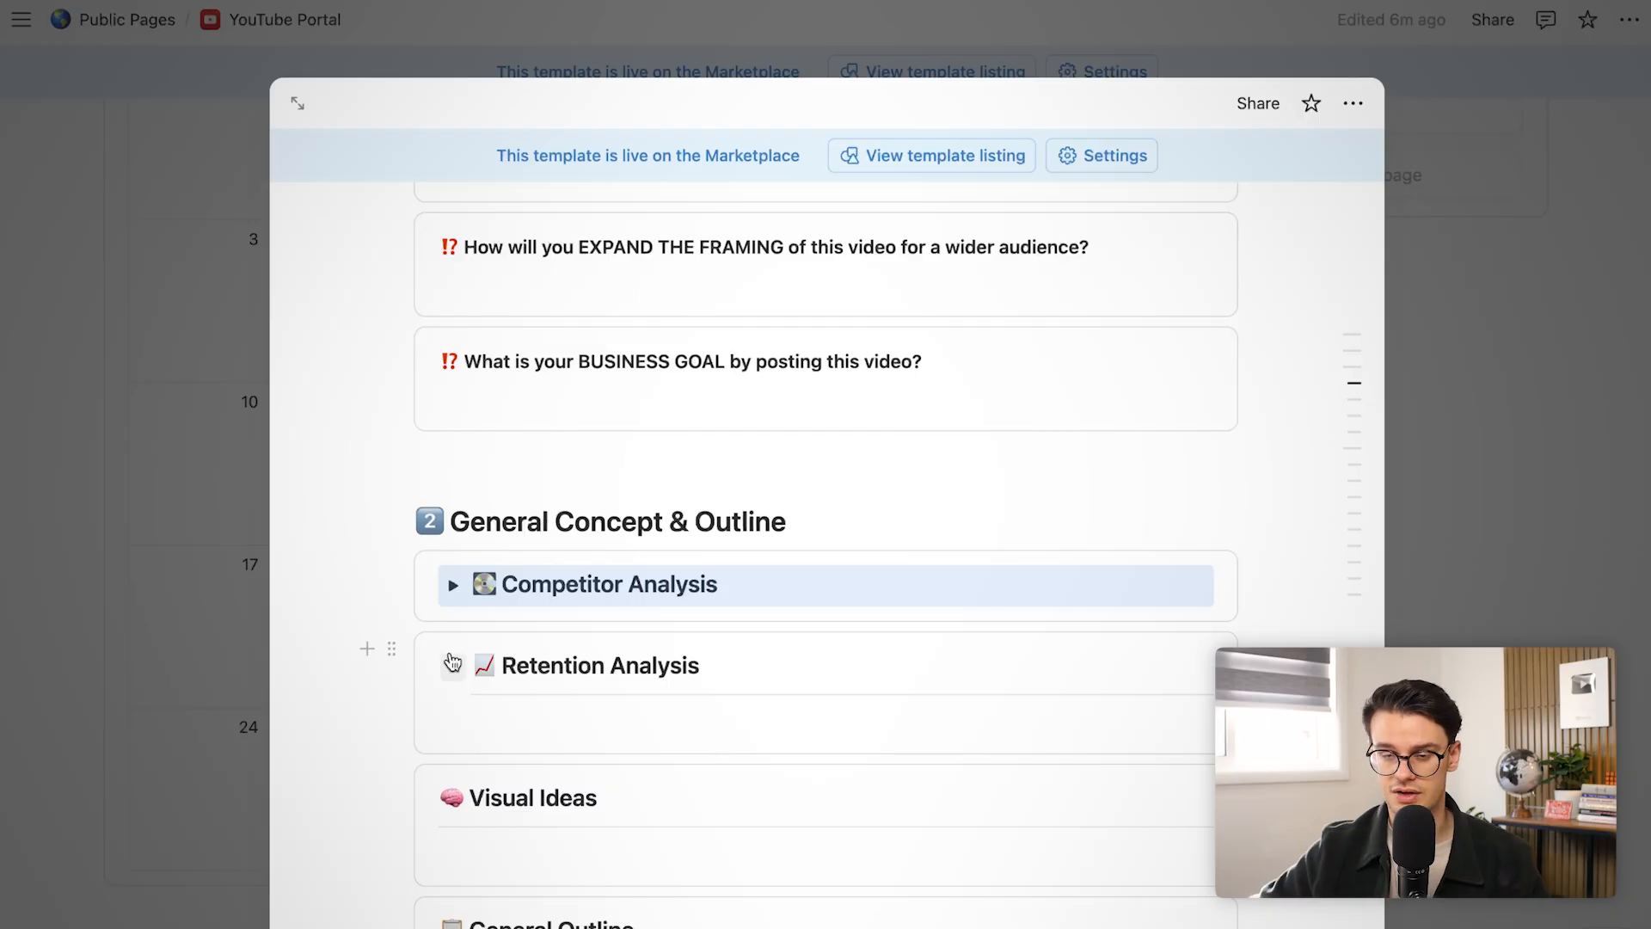
left_click(452, 662)
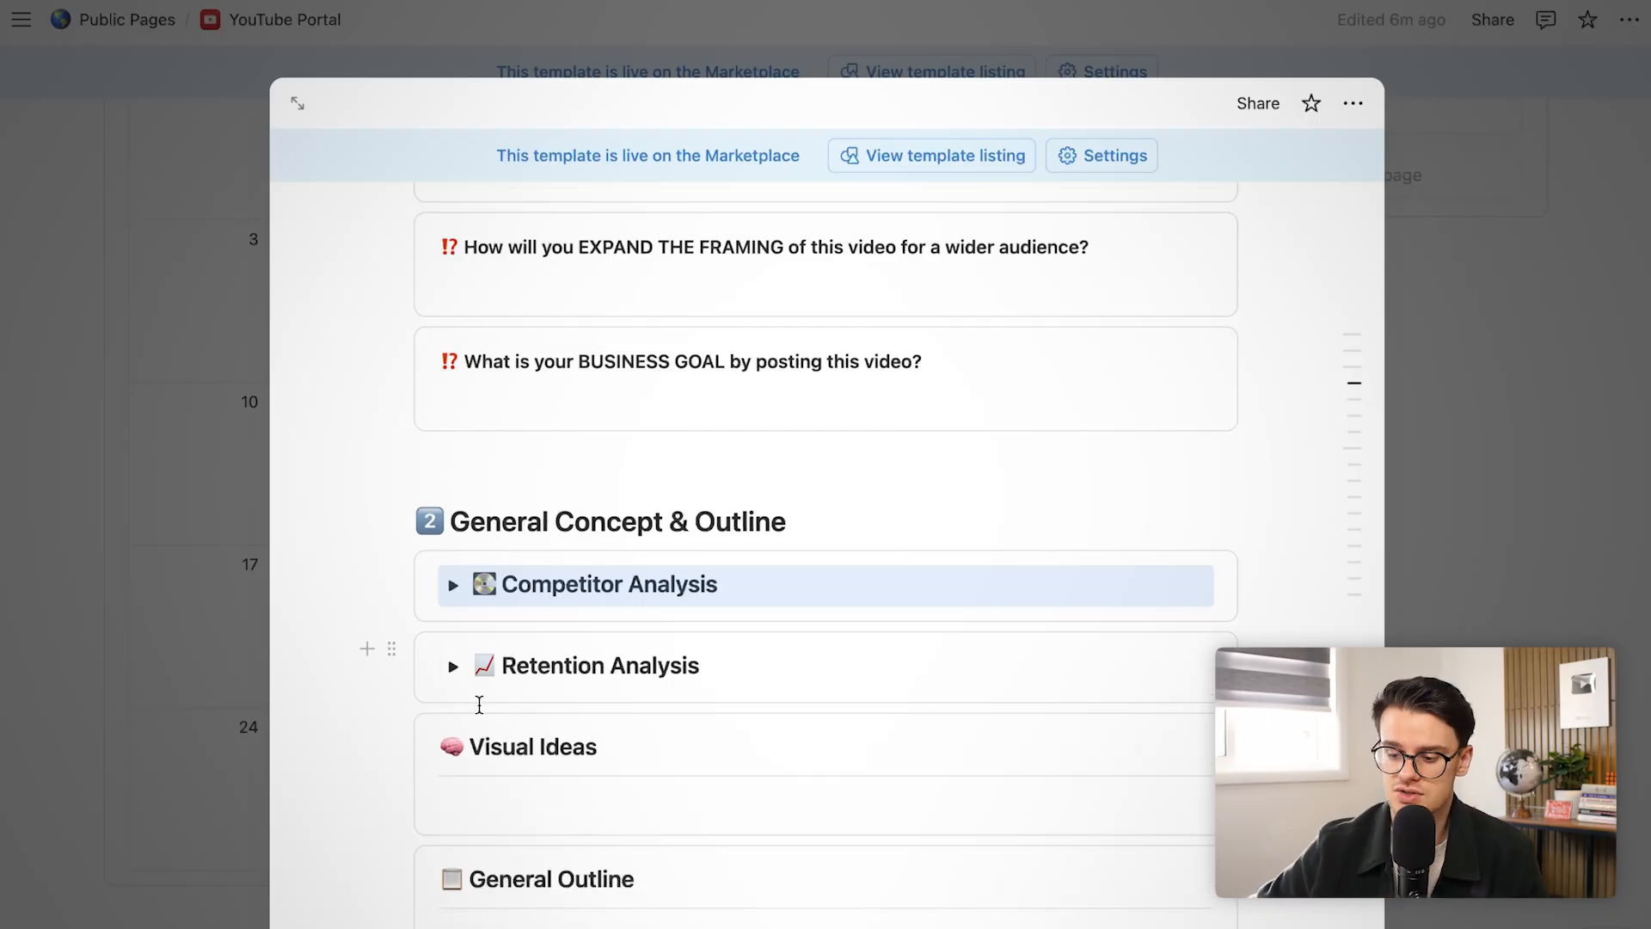
left_click(511, 795)
scroll(511, 794, "down", 3)
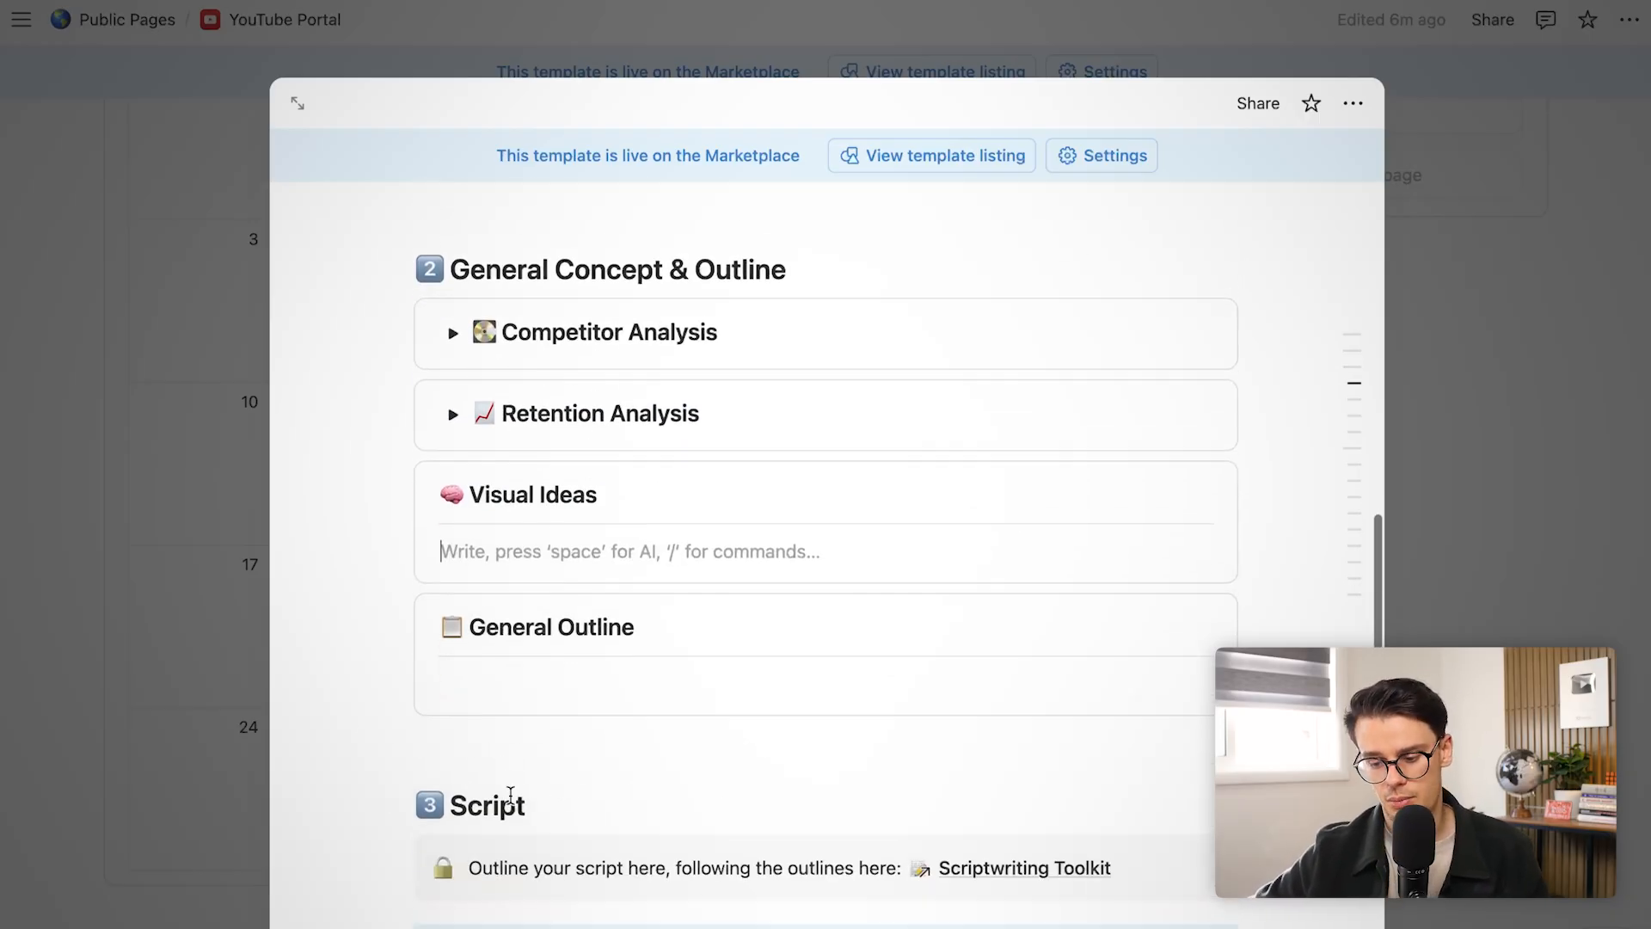
scroll(494, 678, "up", 6)
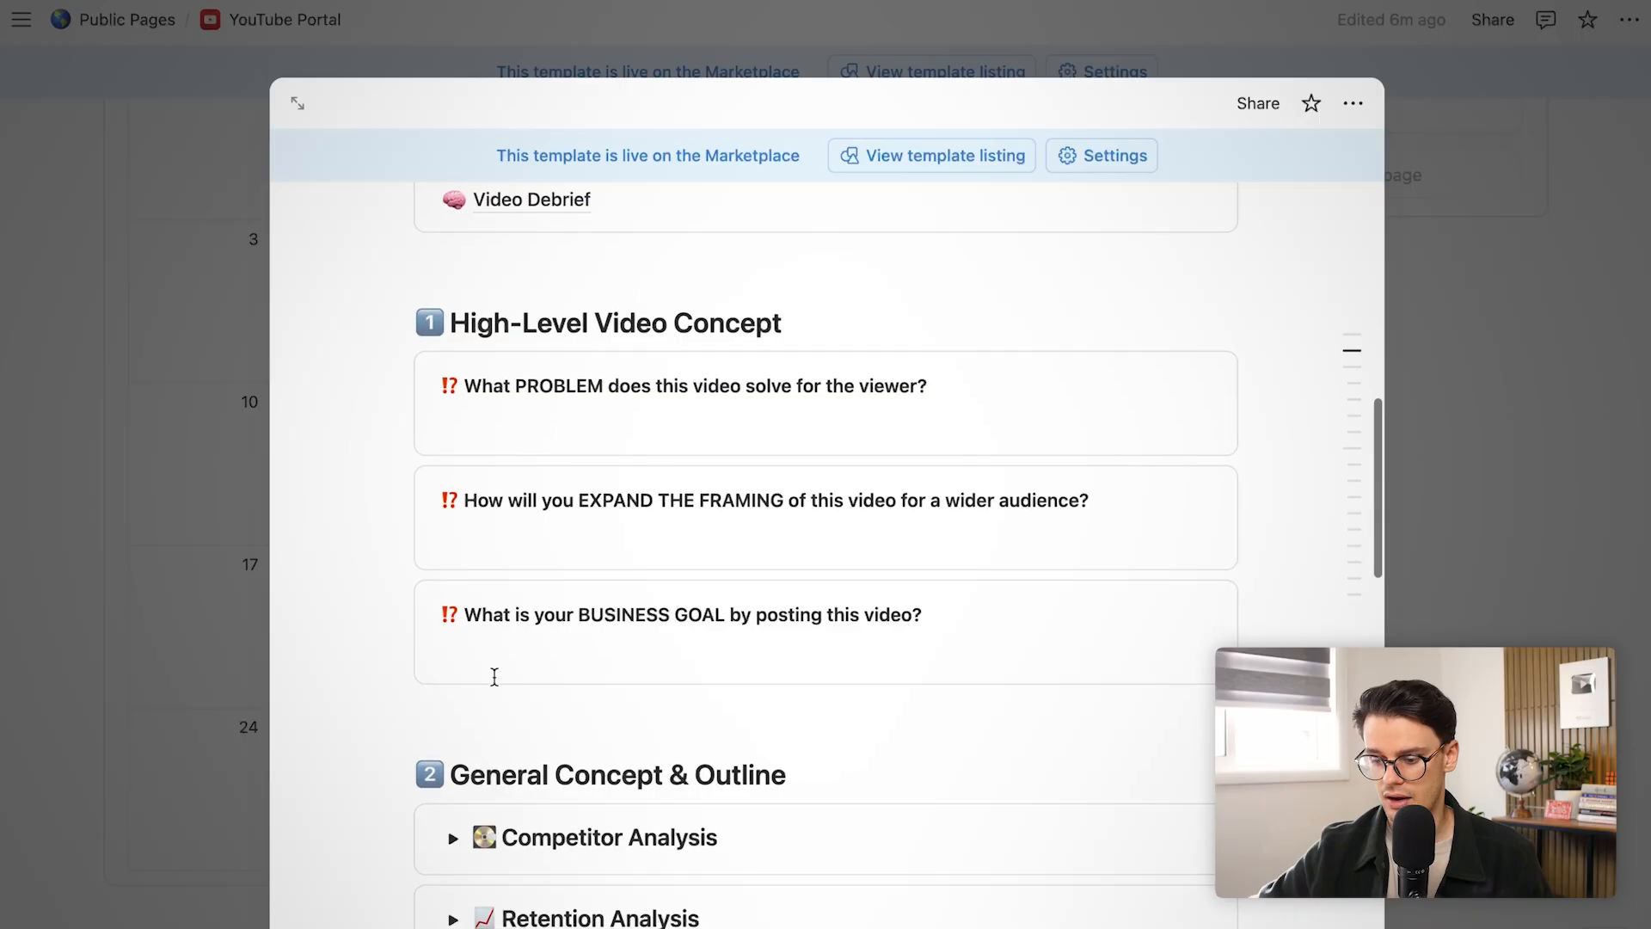
scroll(477, 402, "up", 3)
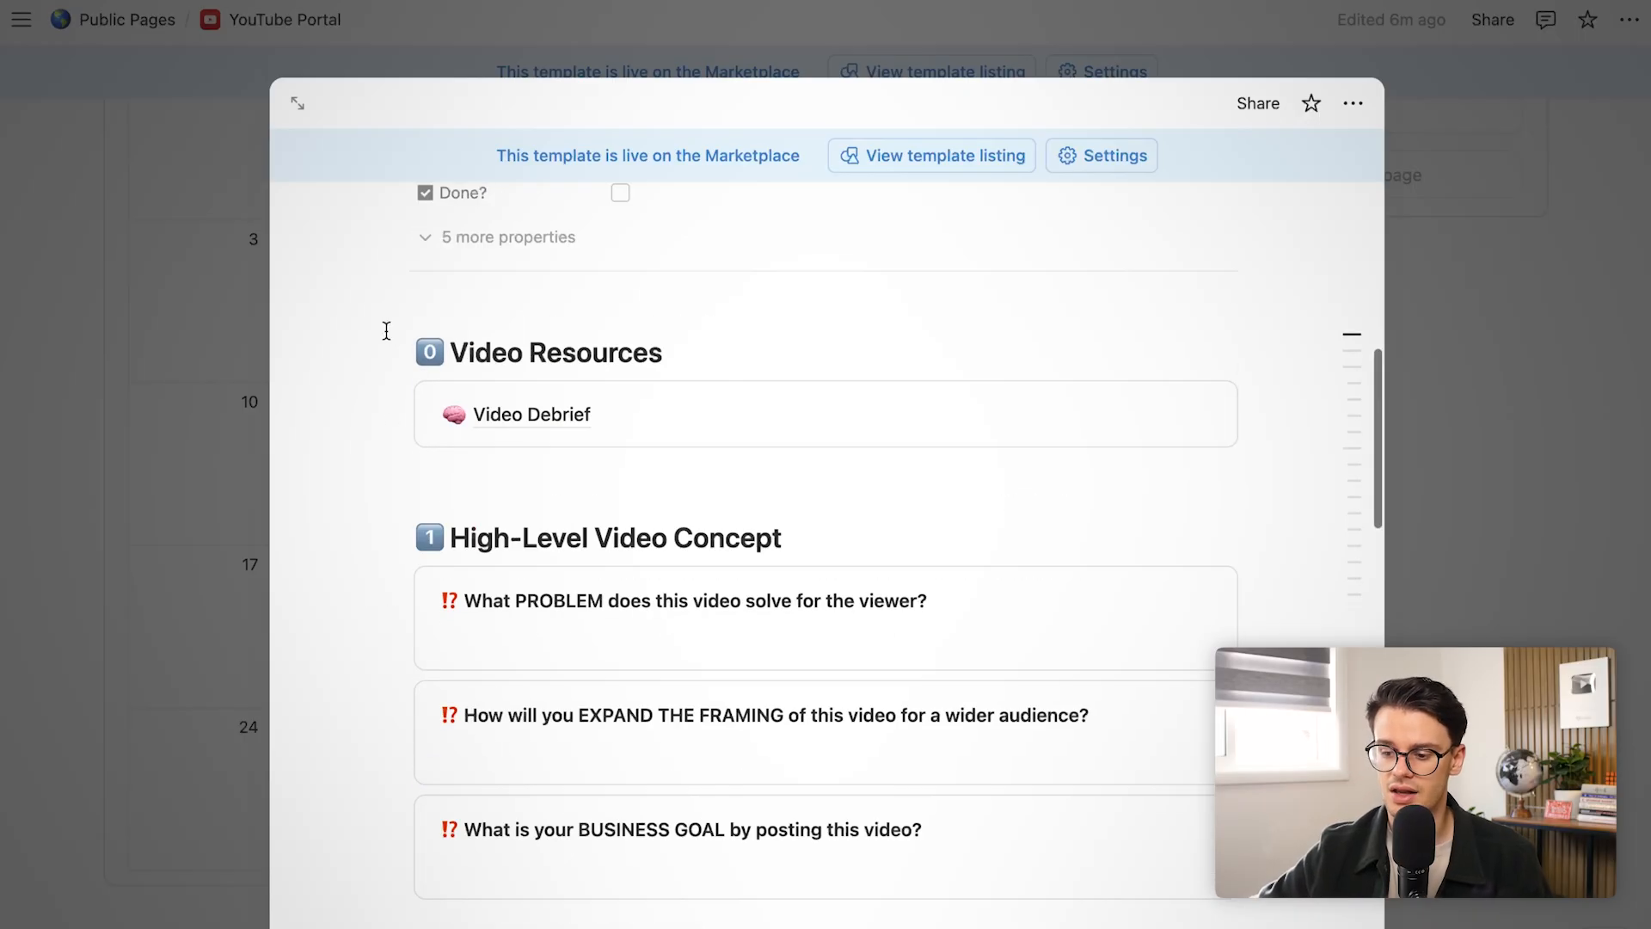
scroll(585, 440, "up", 10)
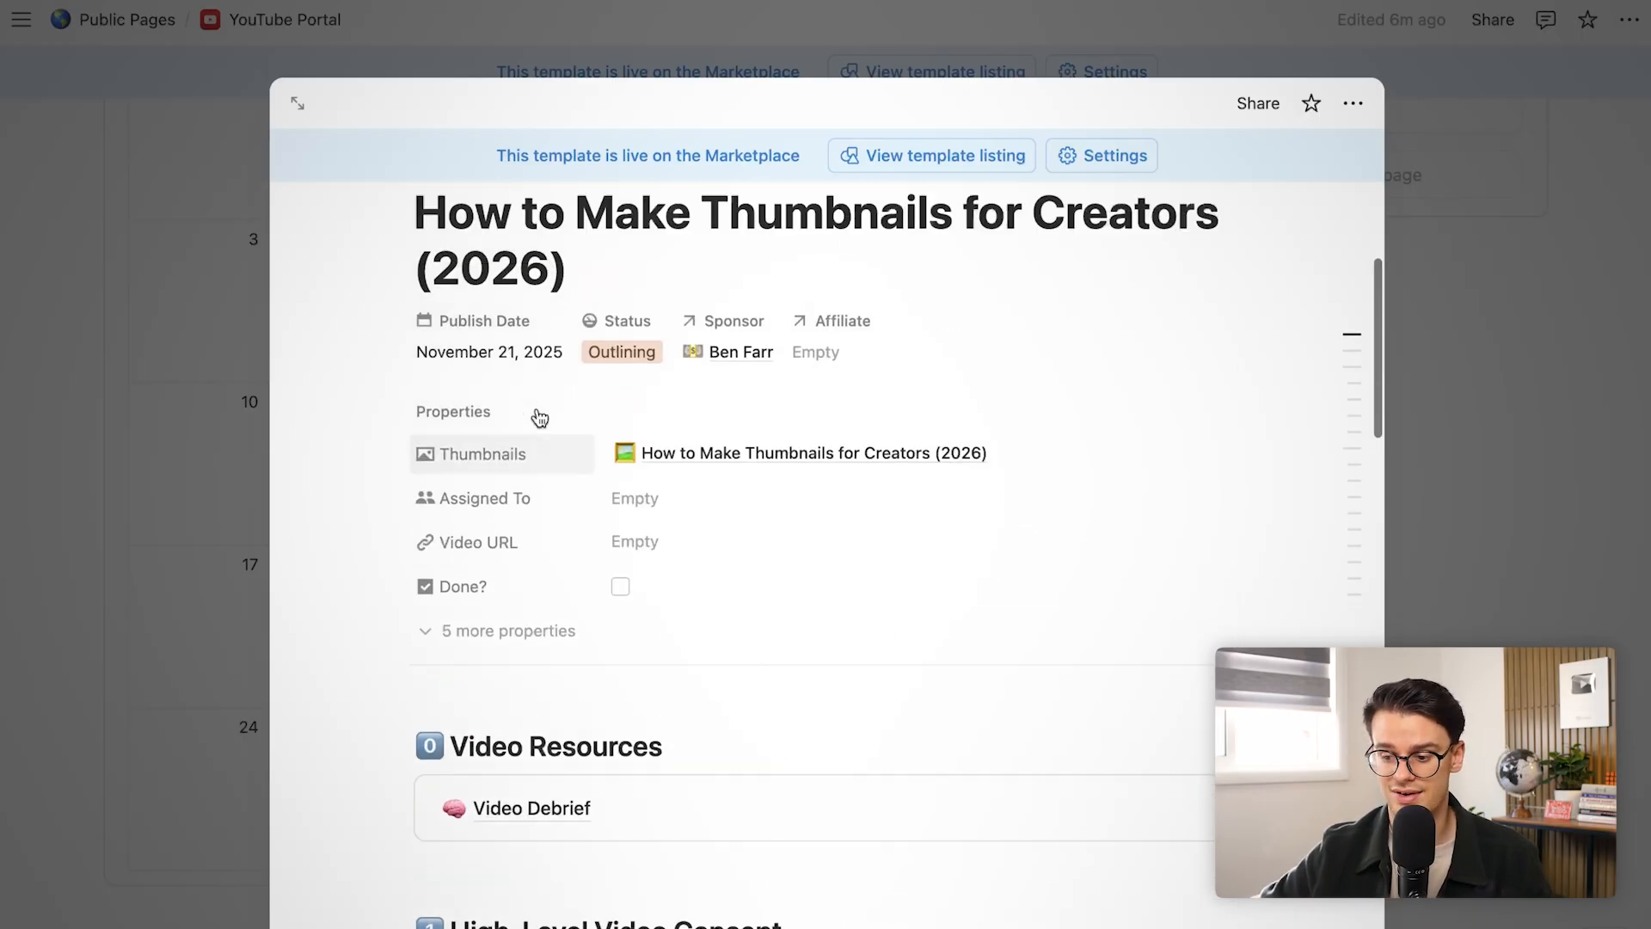
Scroll the Current Queue to Filming and tick Thumbnail Ready on the thumbnails video card
left_click(189, 632)
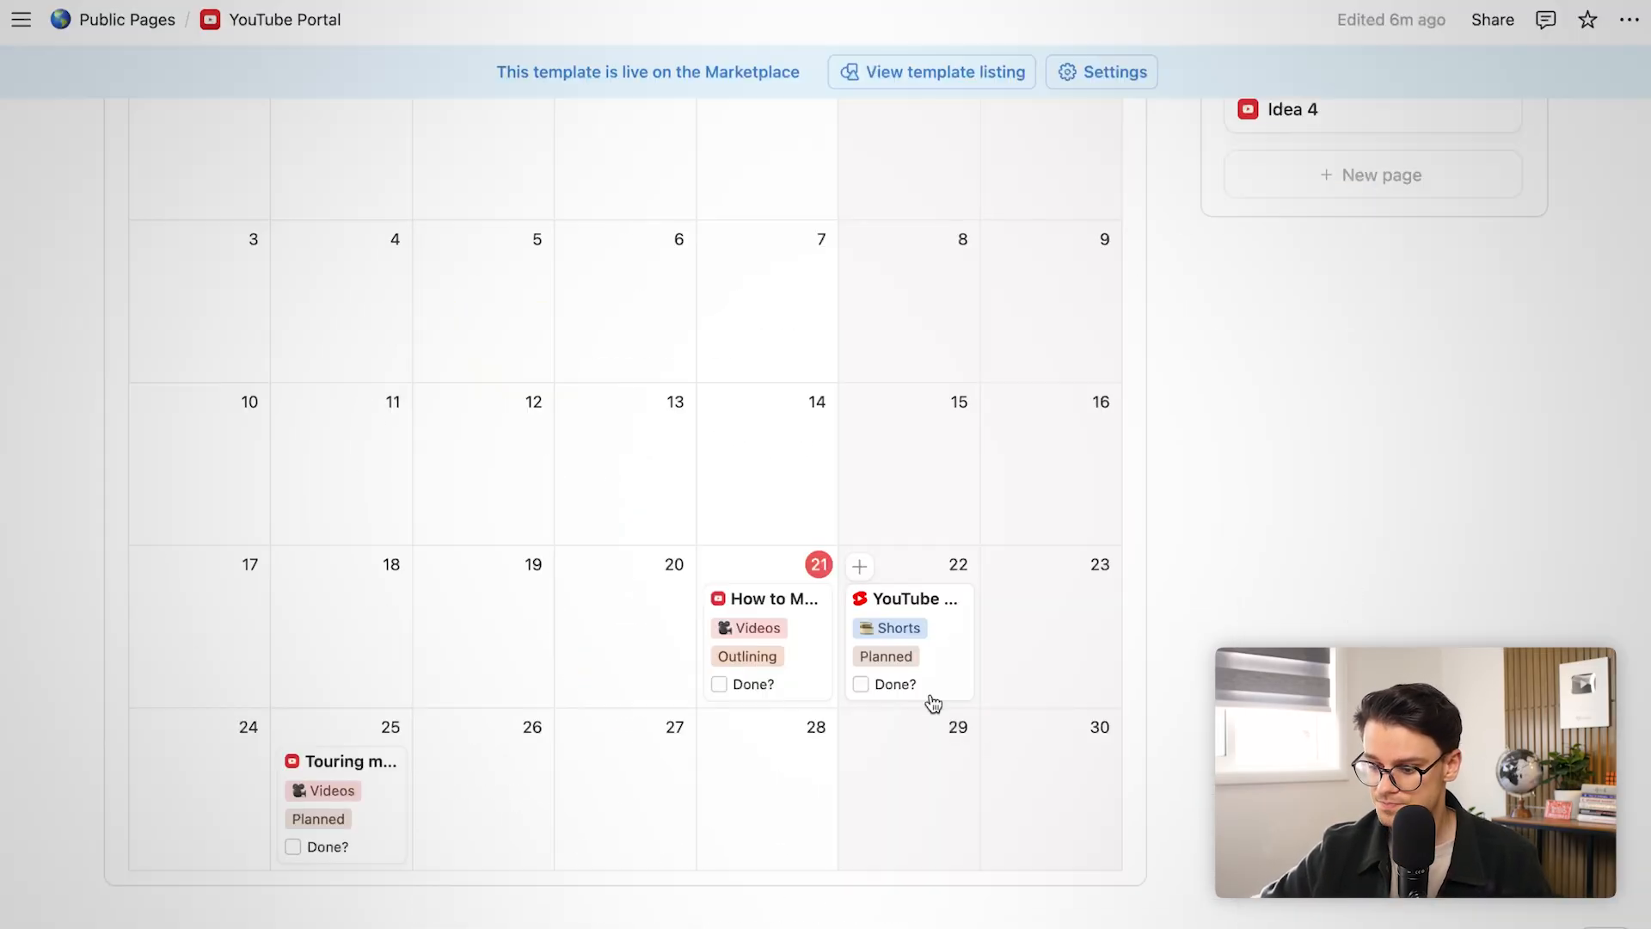
left_click(809, 619)
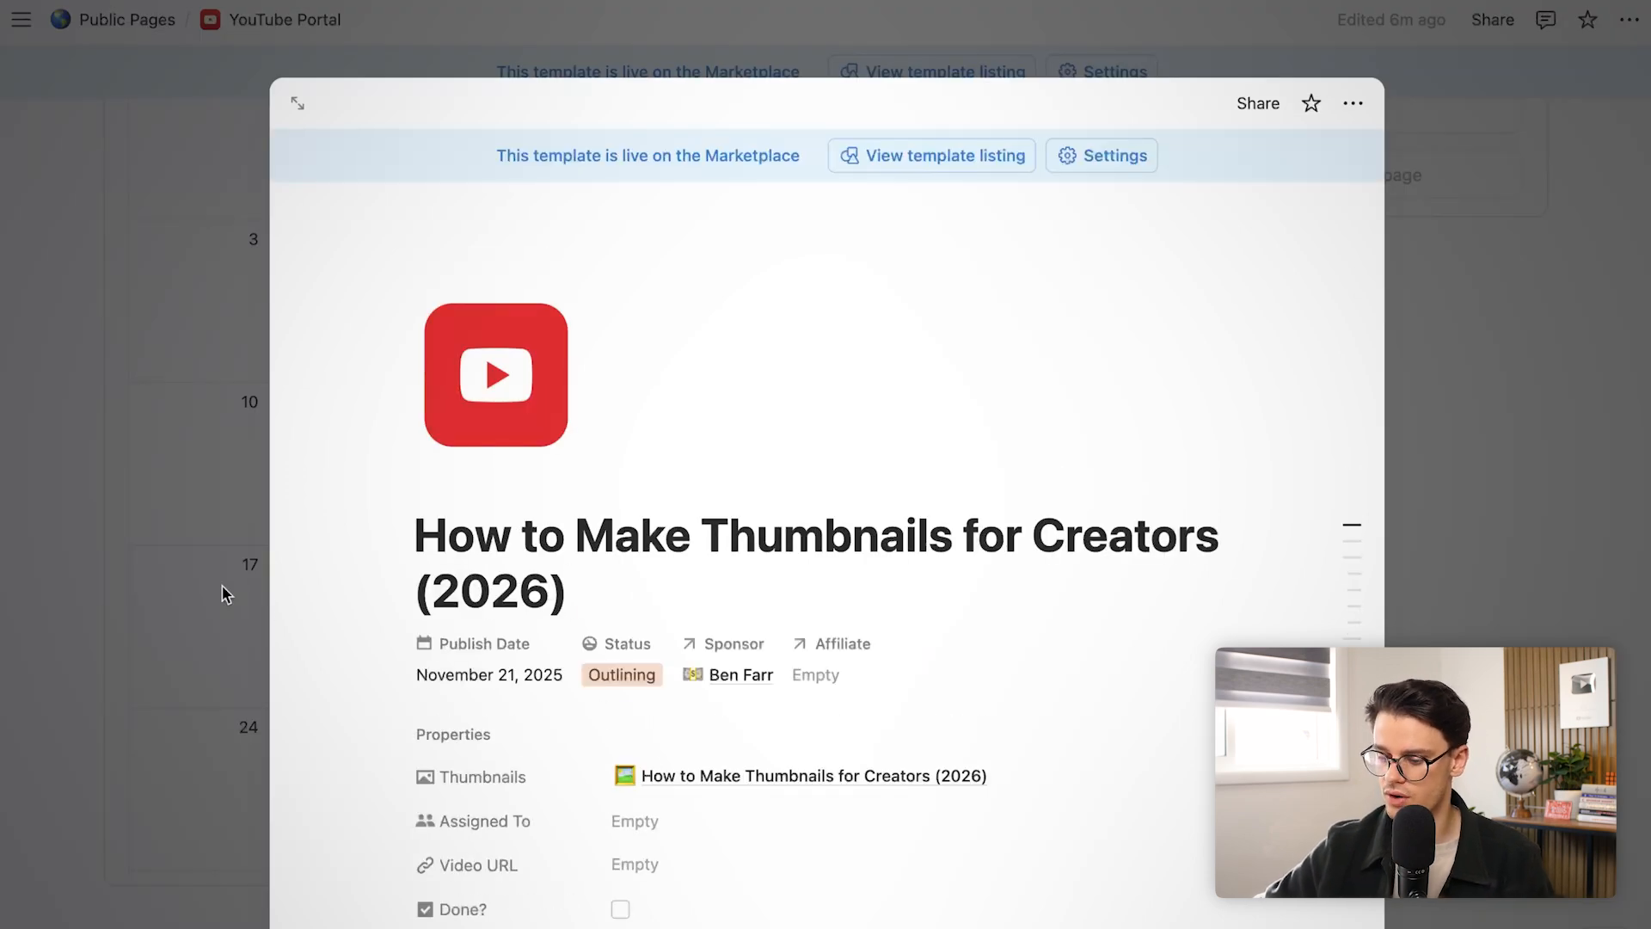
left_click(222, 593)
scroll(737, 159, "up", 15)
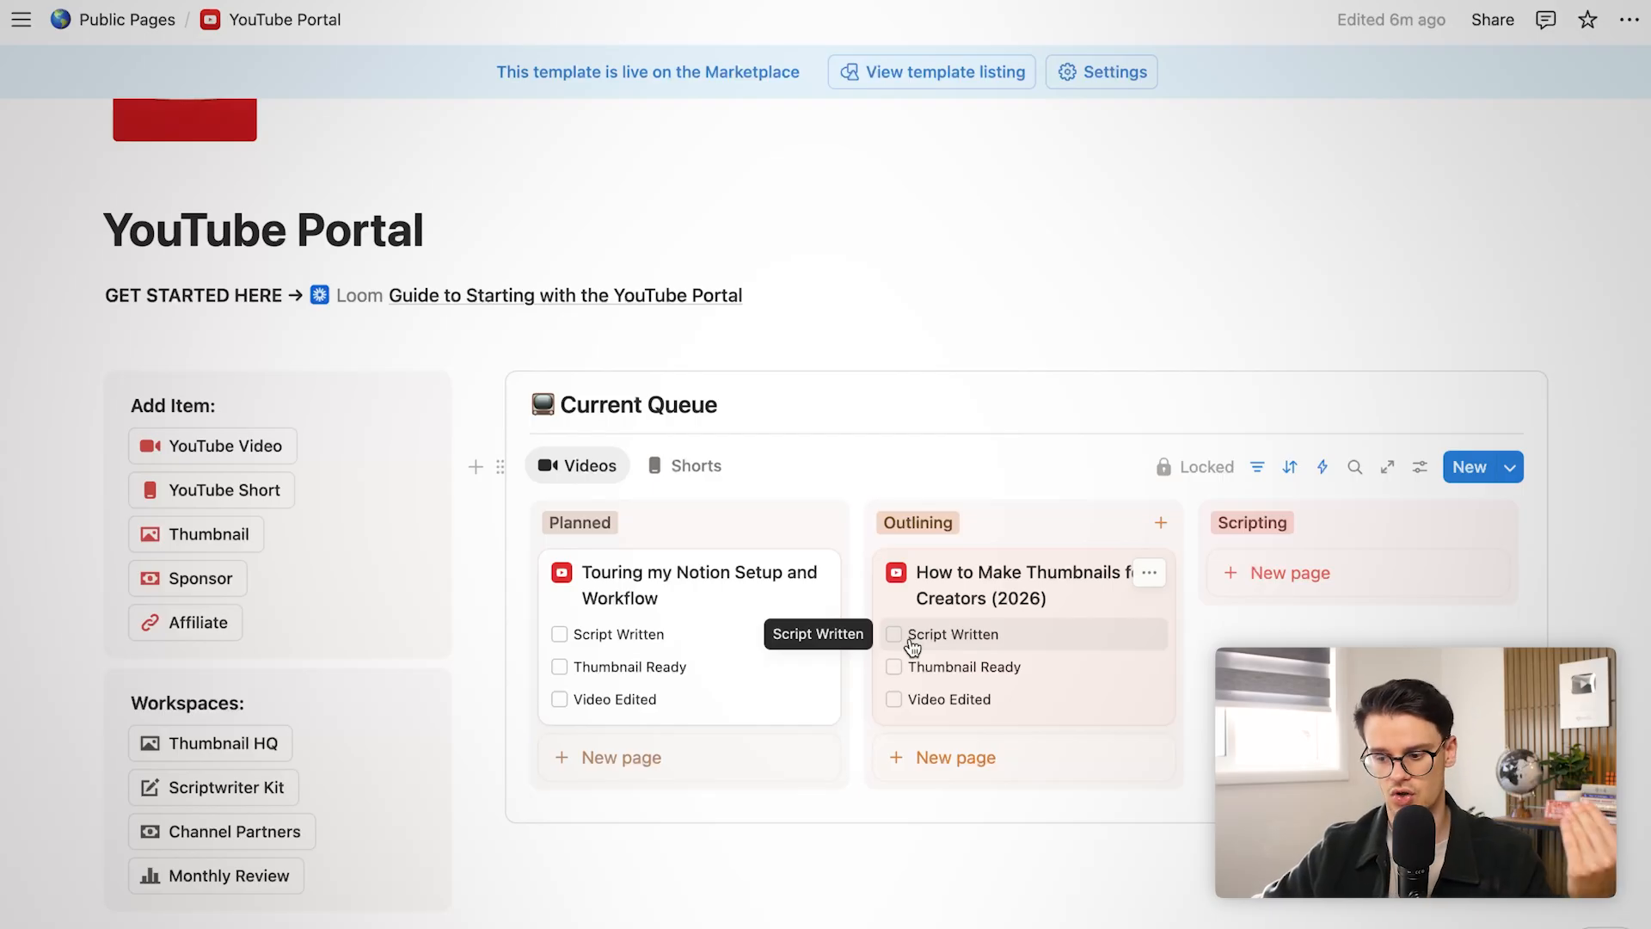
scroll(987, 605, "right", 8)
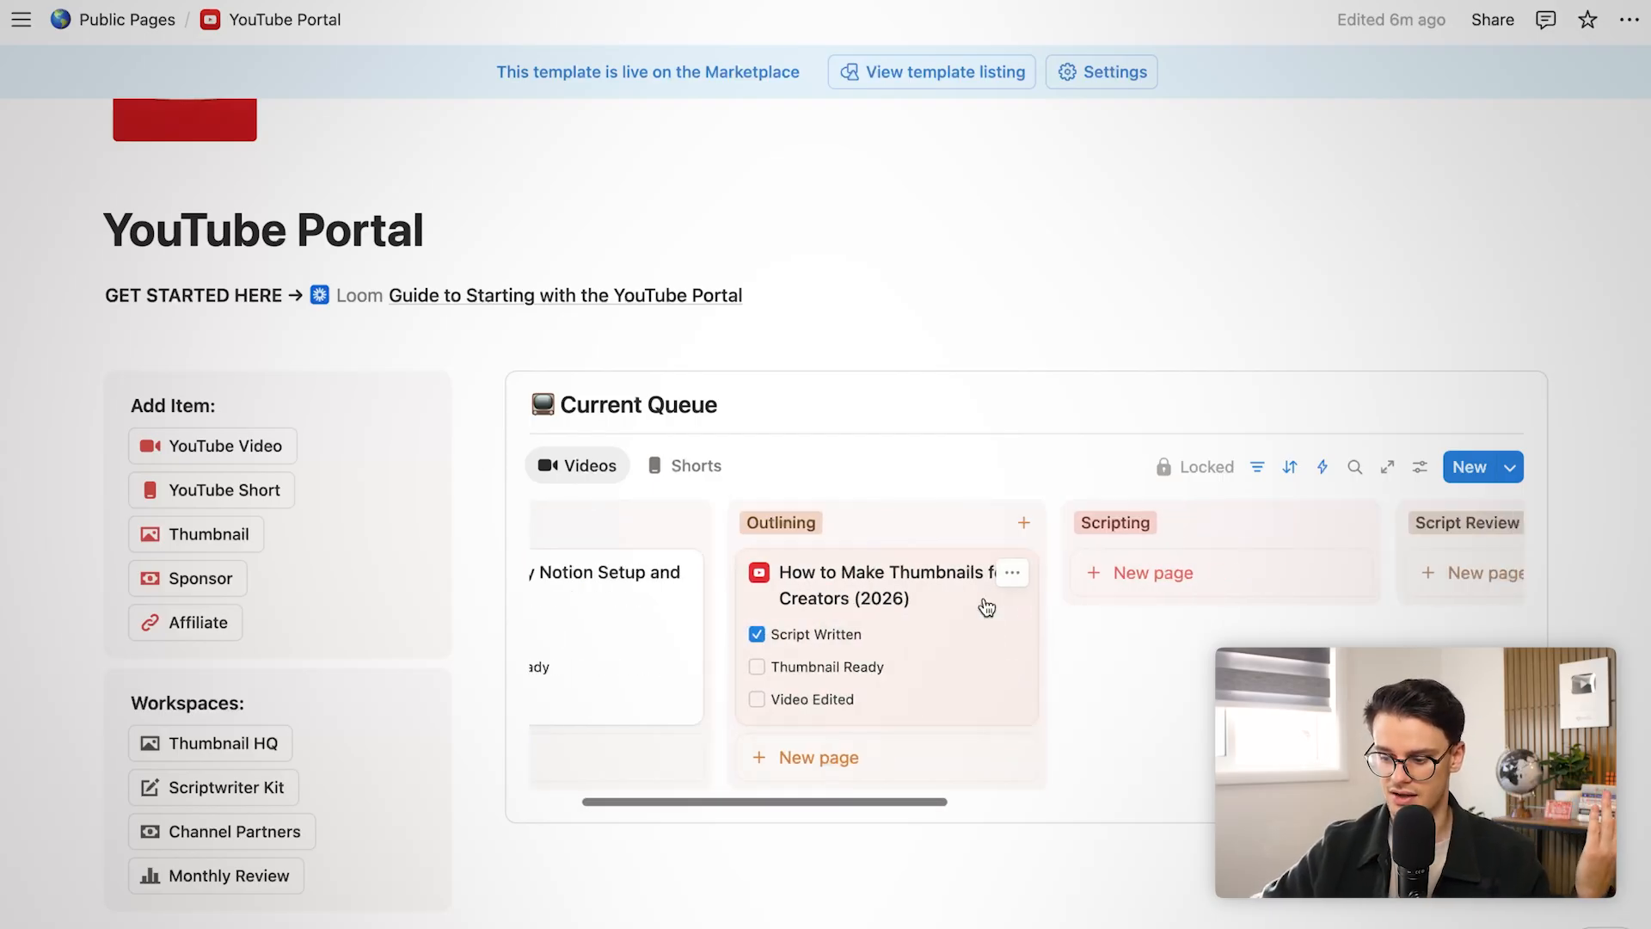
scroll(985, 599, "right", 3)
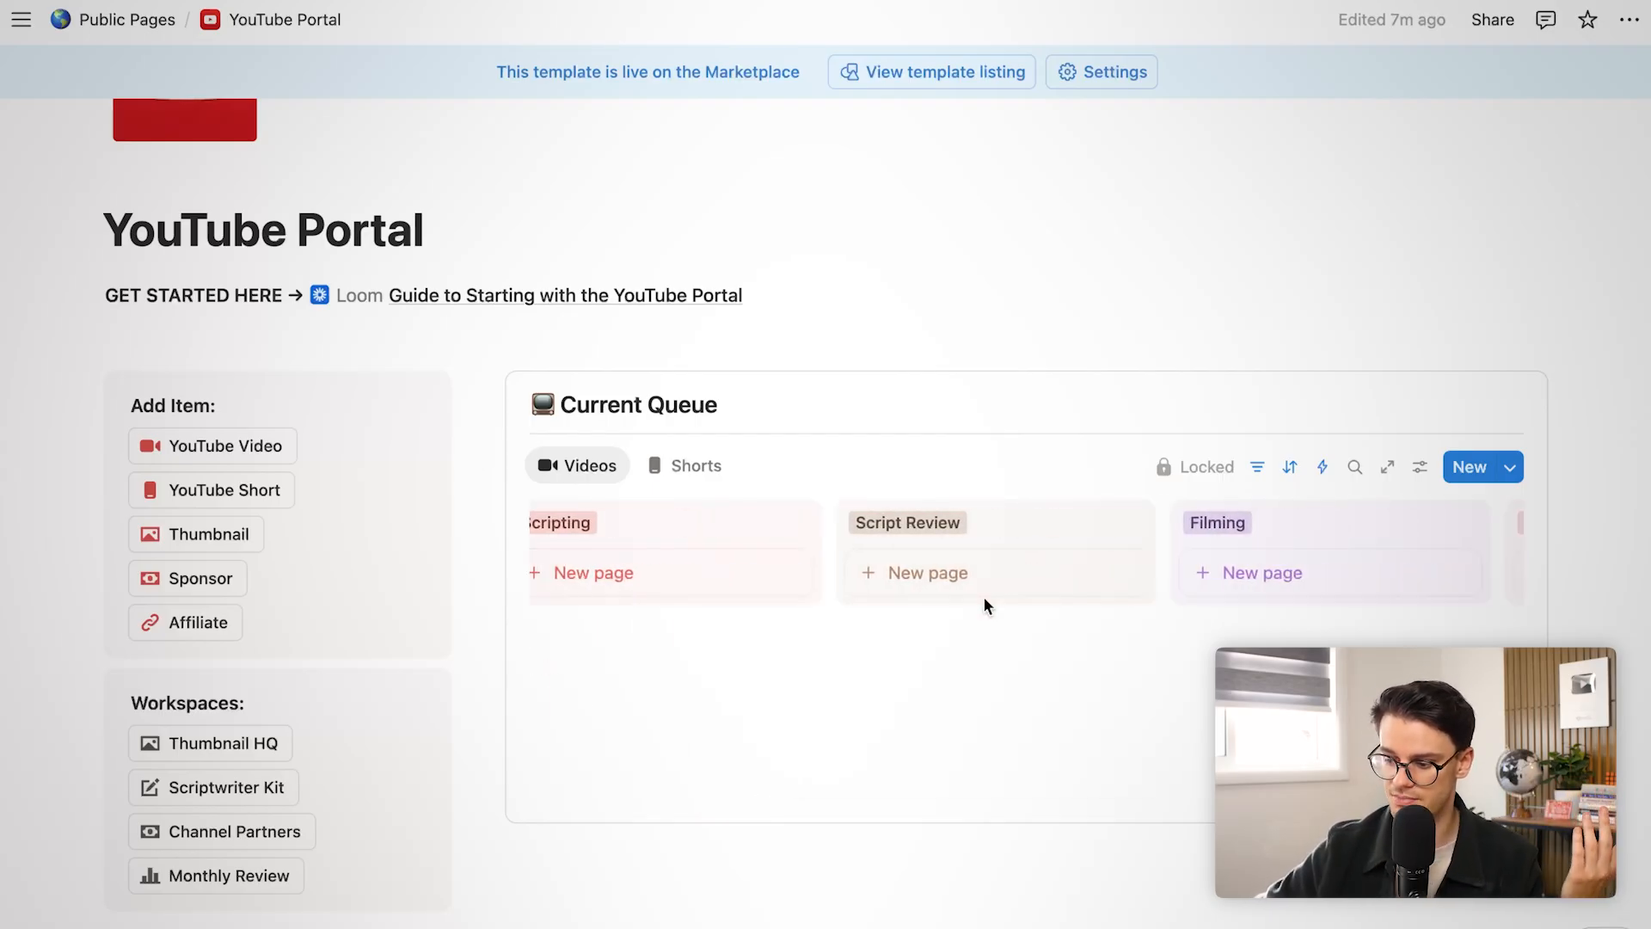
scroll(982, 602, "left", 5)
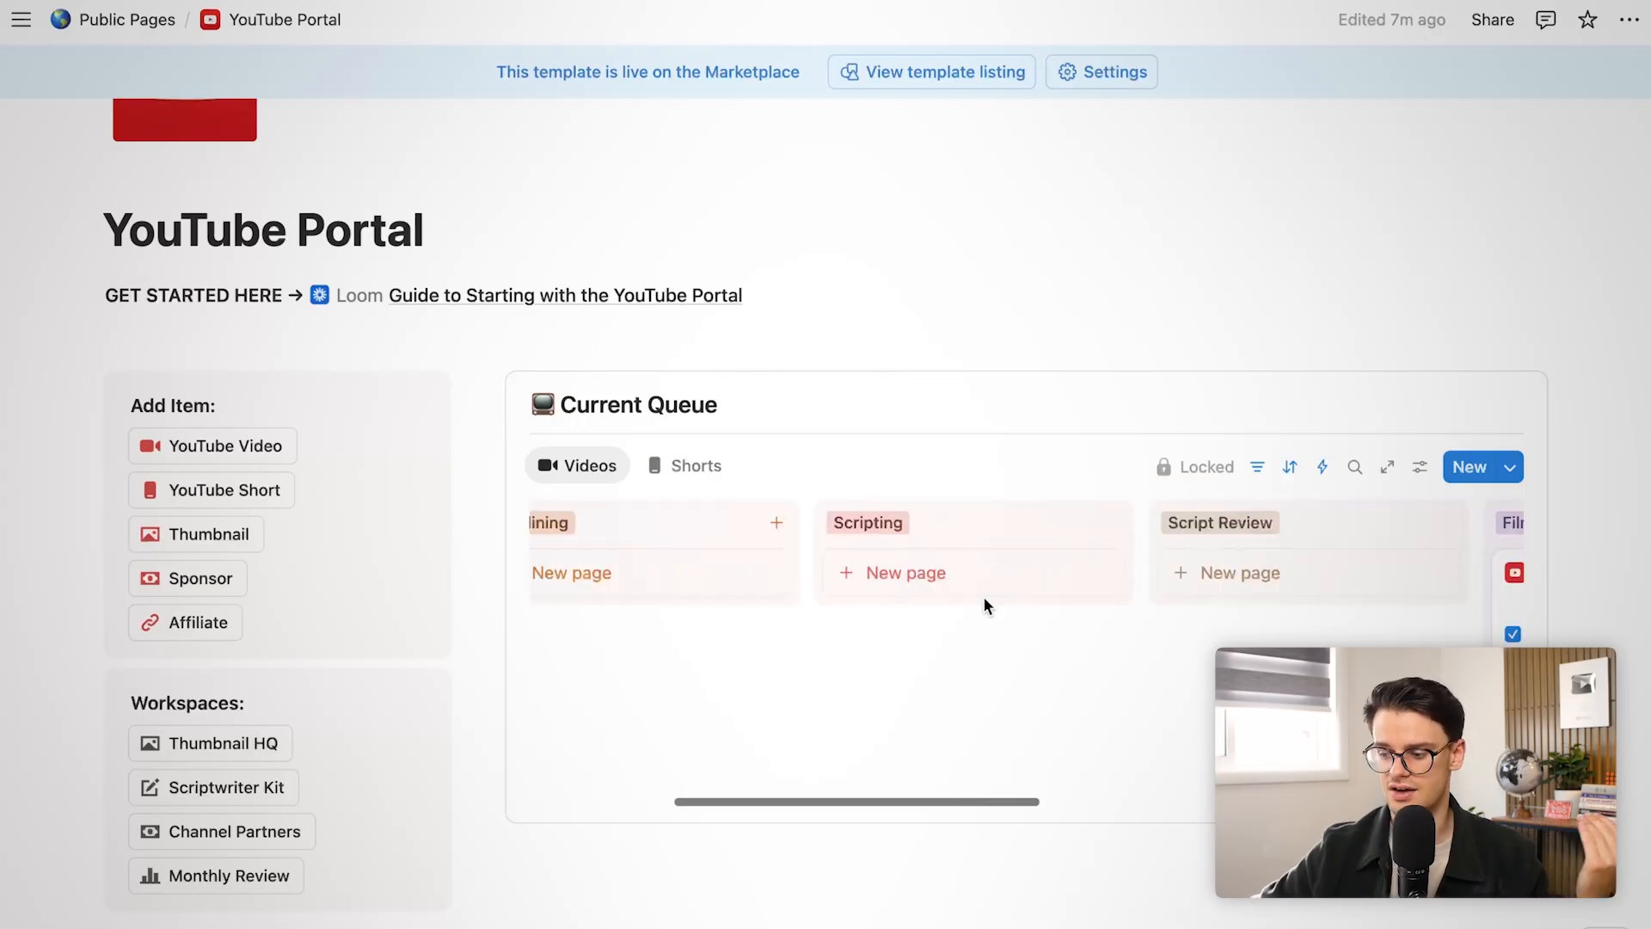
scroll(977, 607, "right", 10)
scroll(965, 602, "left", 5)
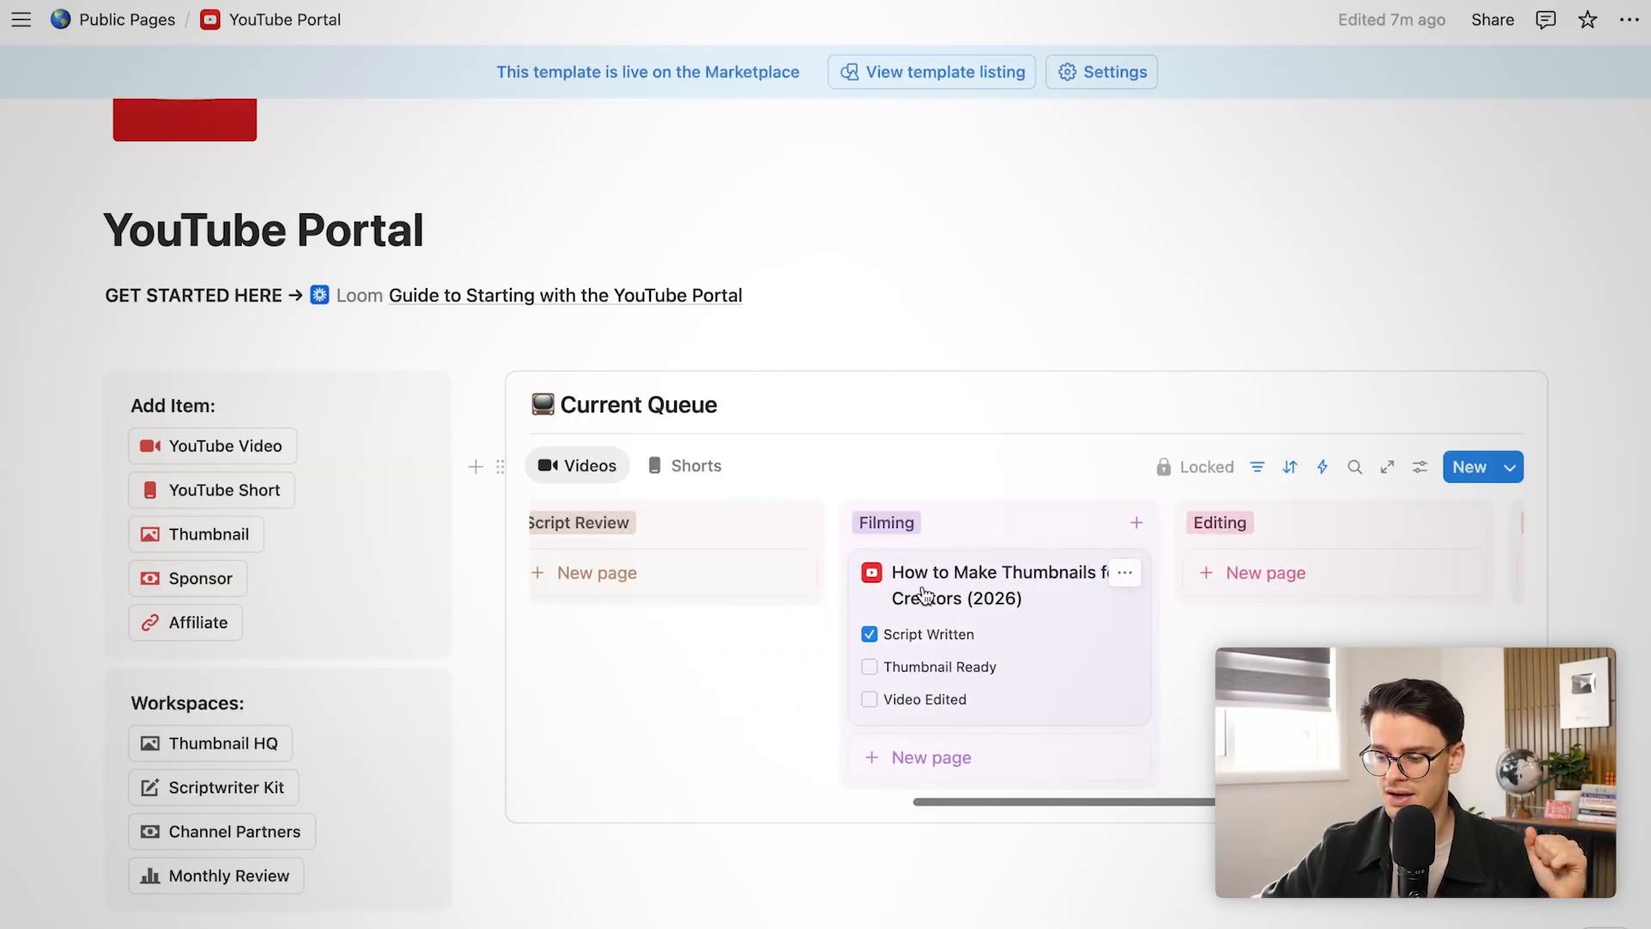
left_click(870, 668)
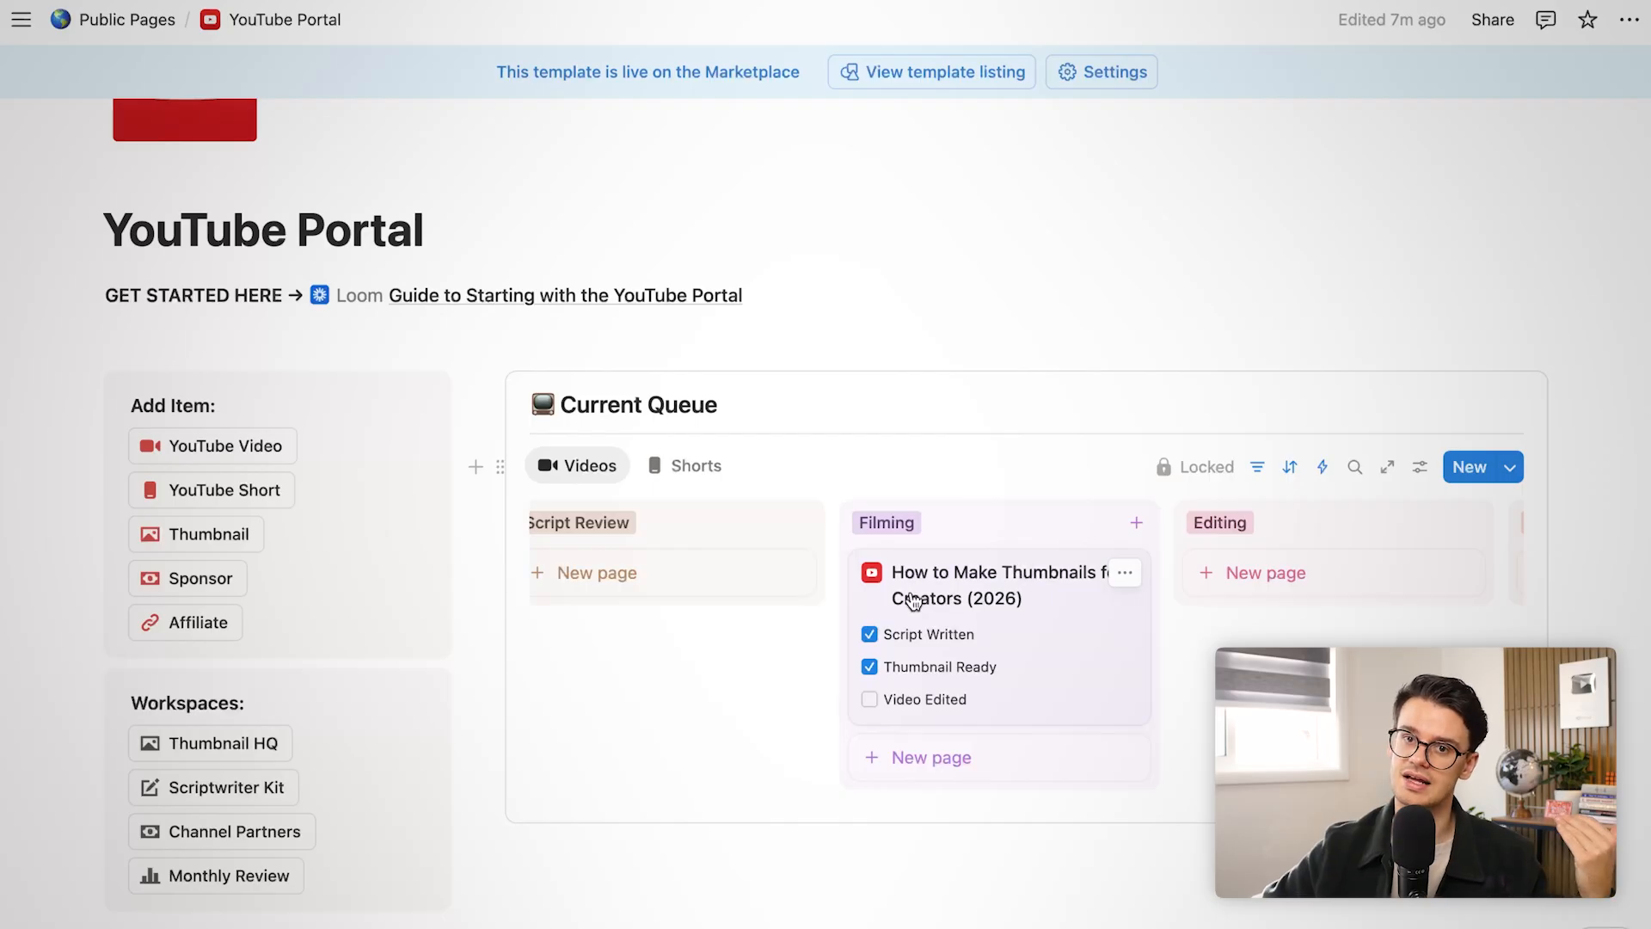
left_click(913, 600)
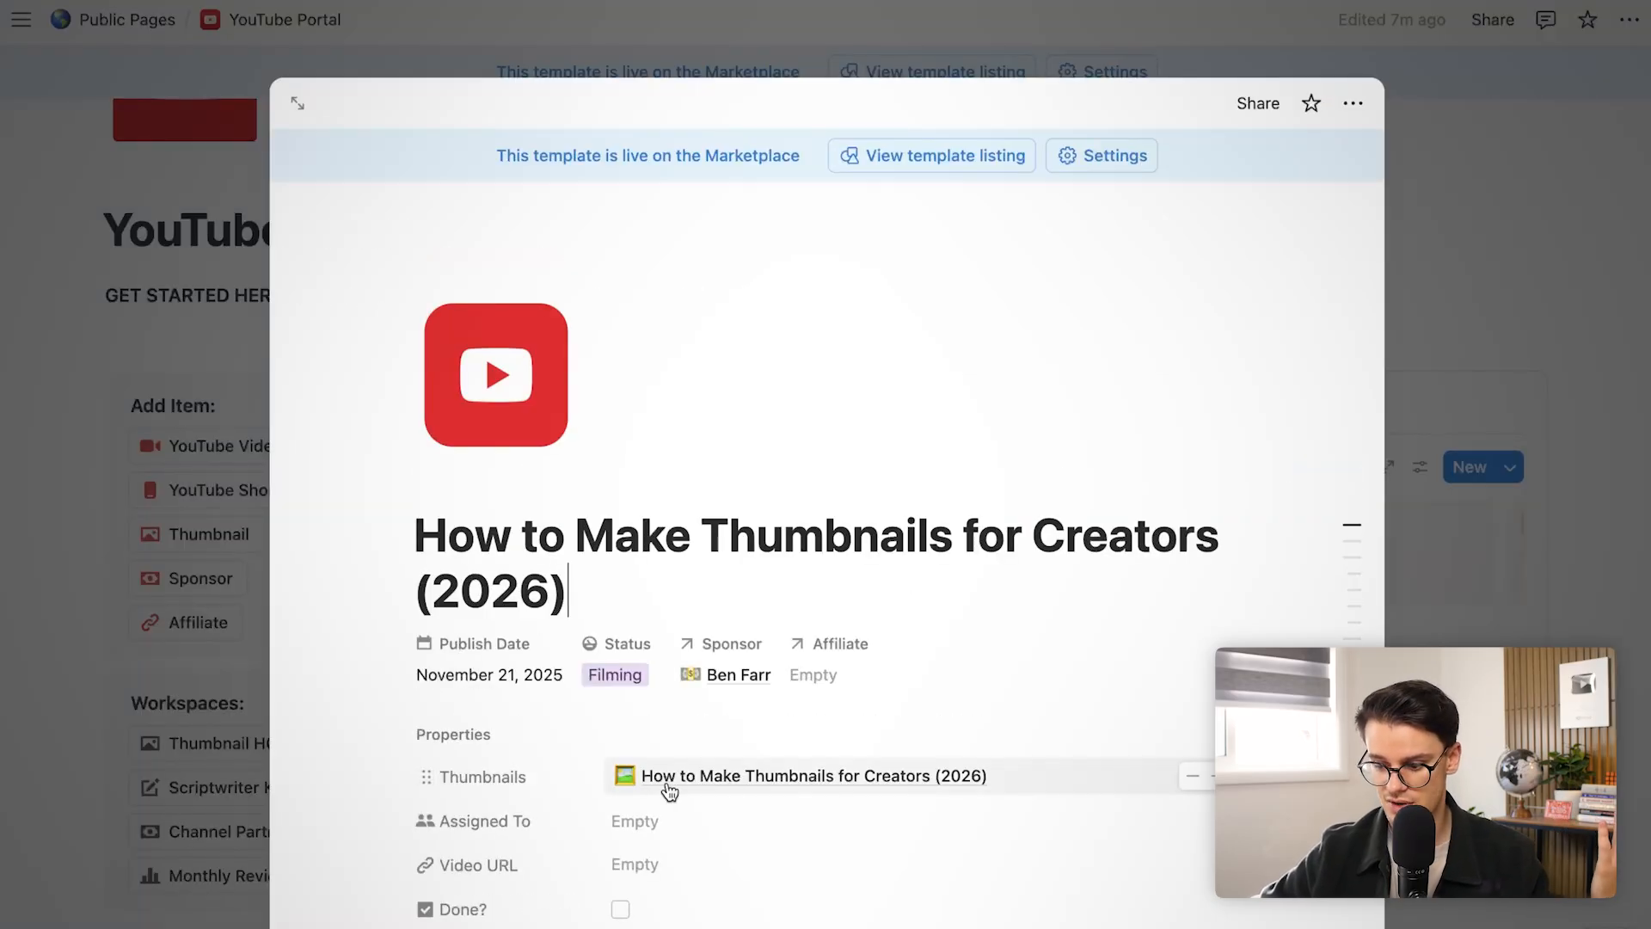
Set the linked thumbnail page's status to Planned and untick Thumbnail Ready on the Filming card
left_click(693, 778)
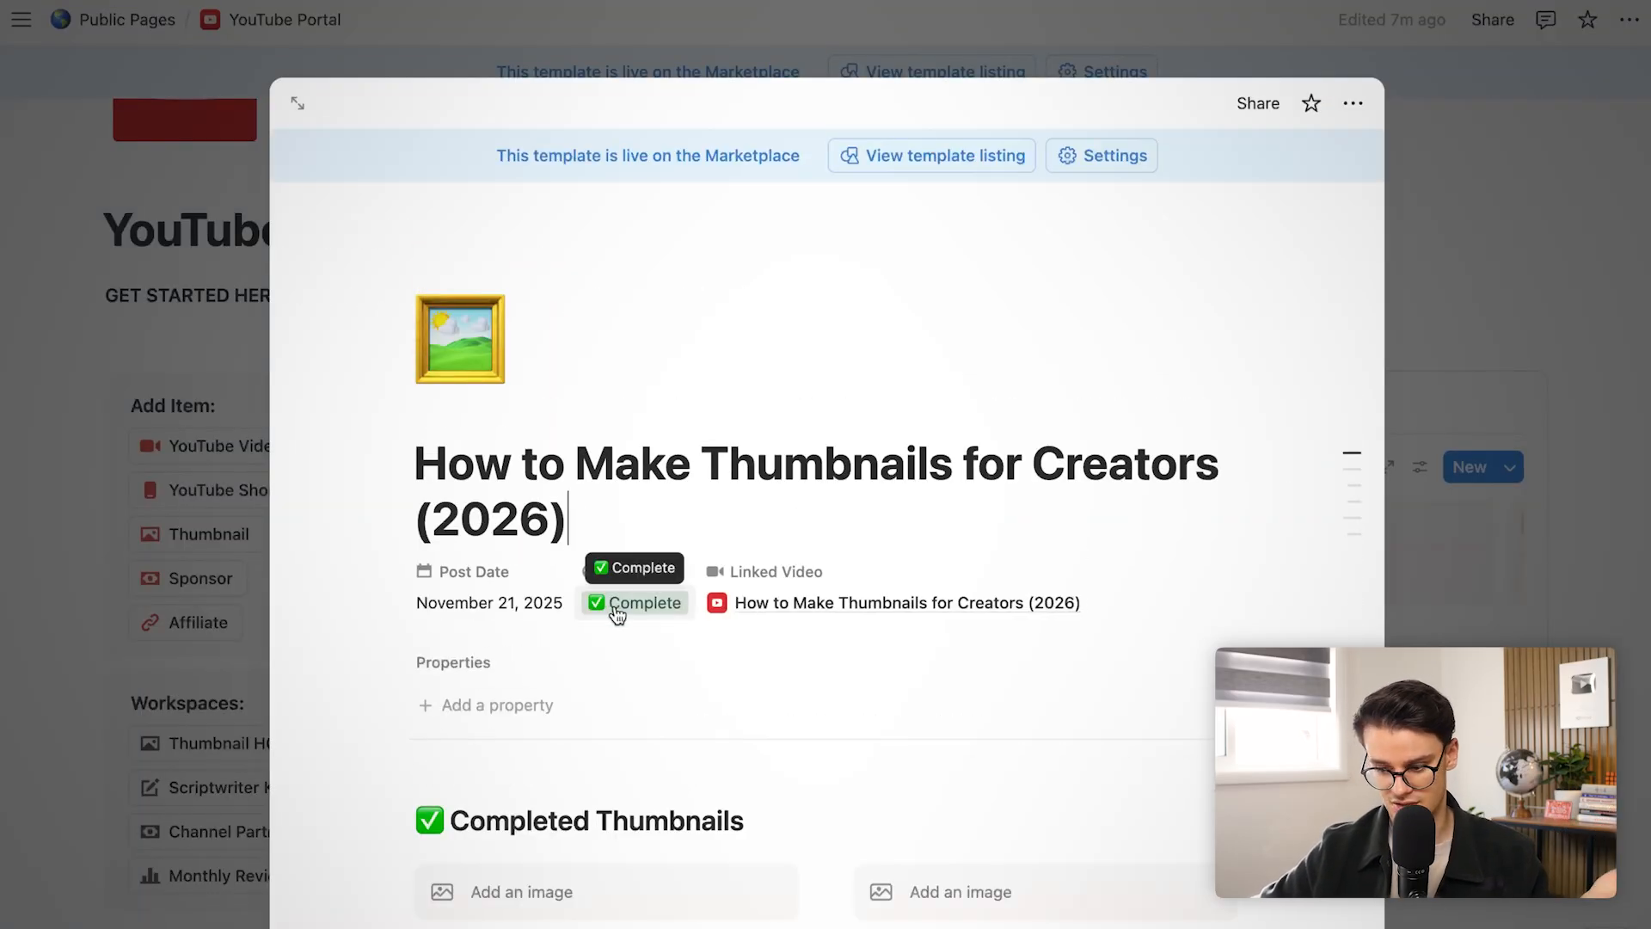
left_click(208, 577)
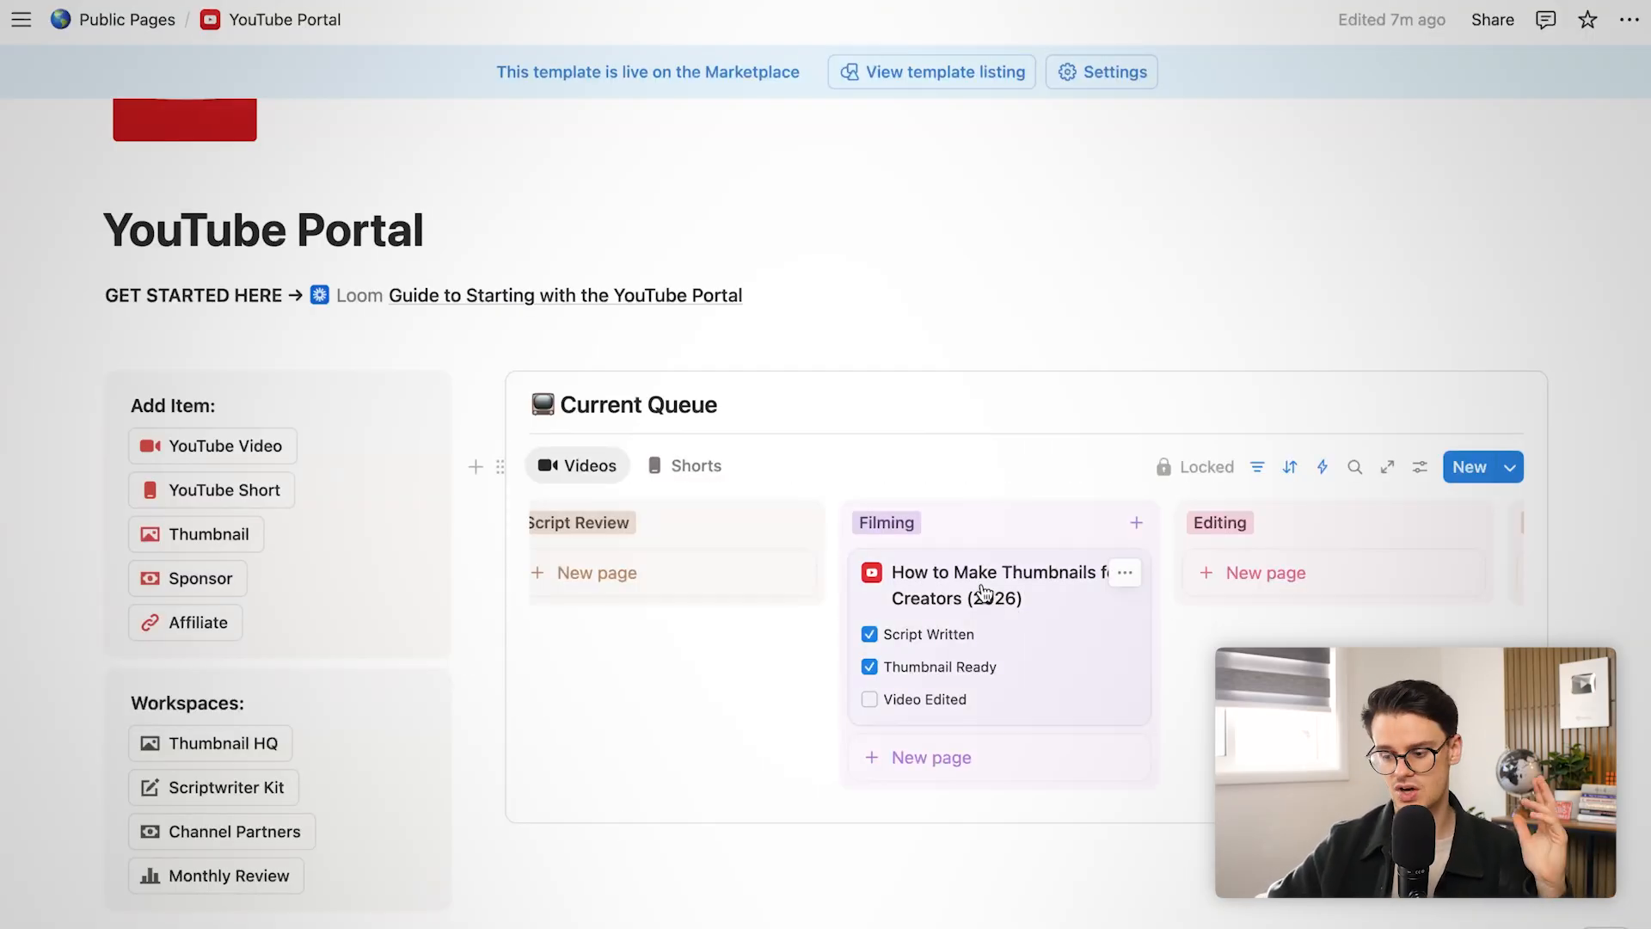
left_click(982, 599)
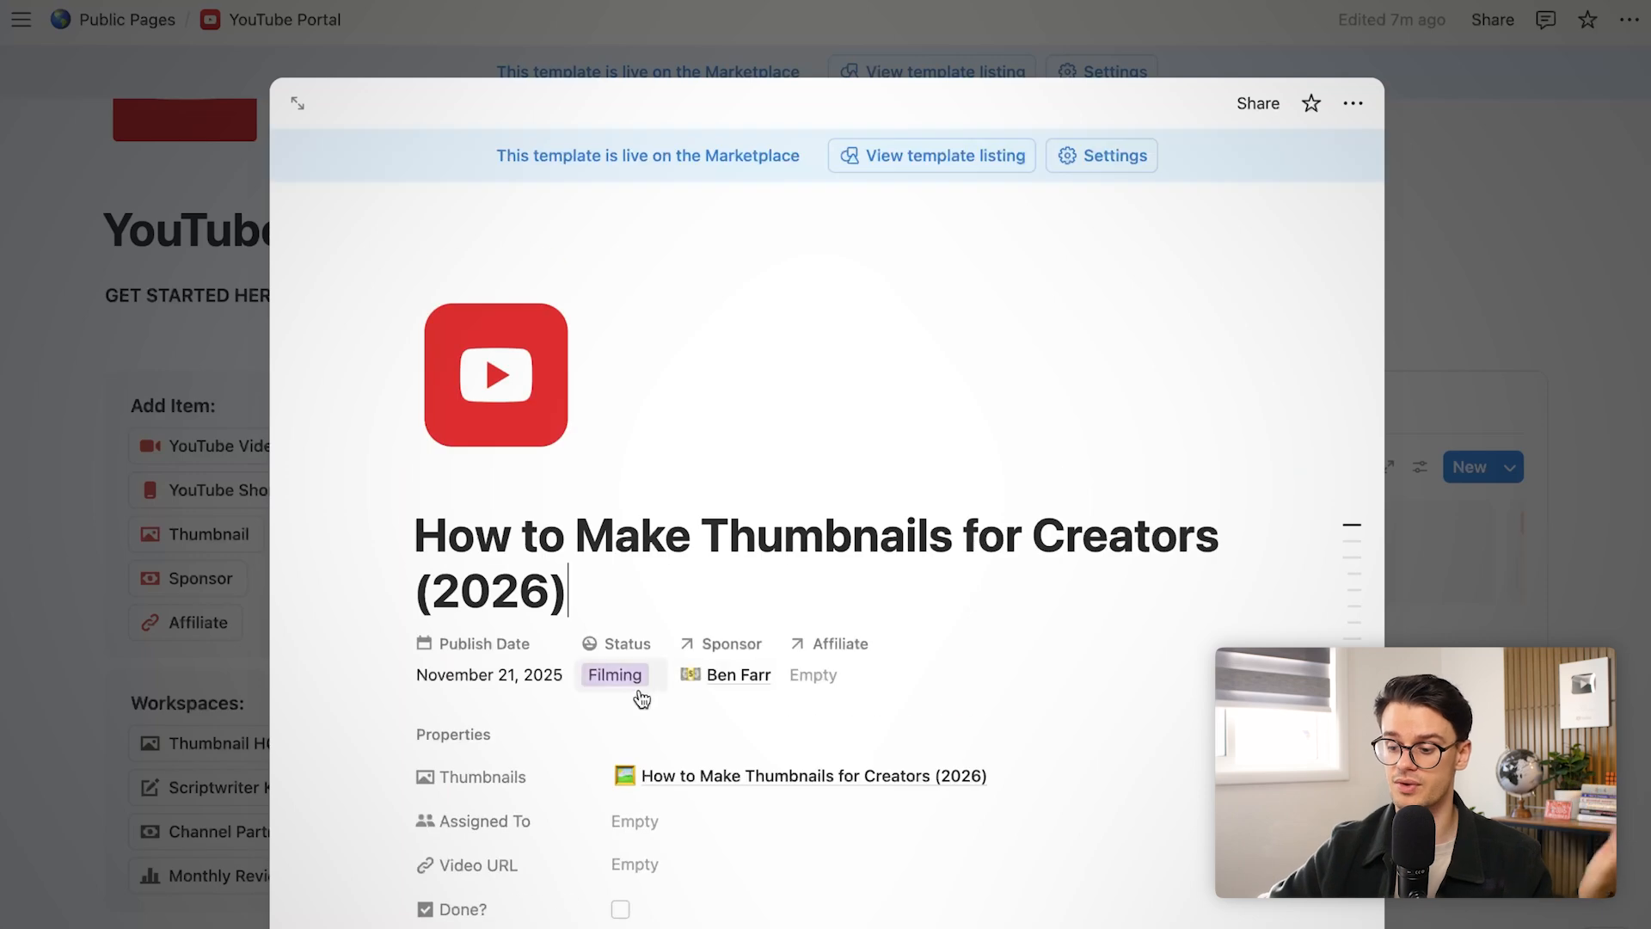
left_click(714, 781)
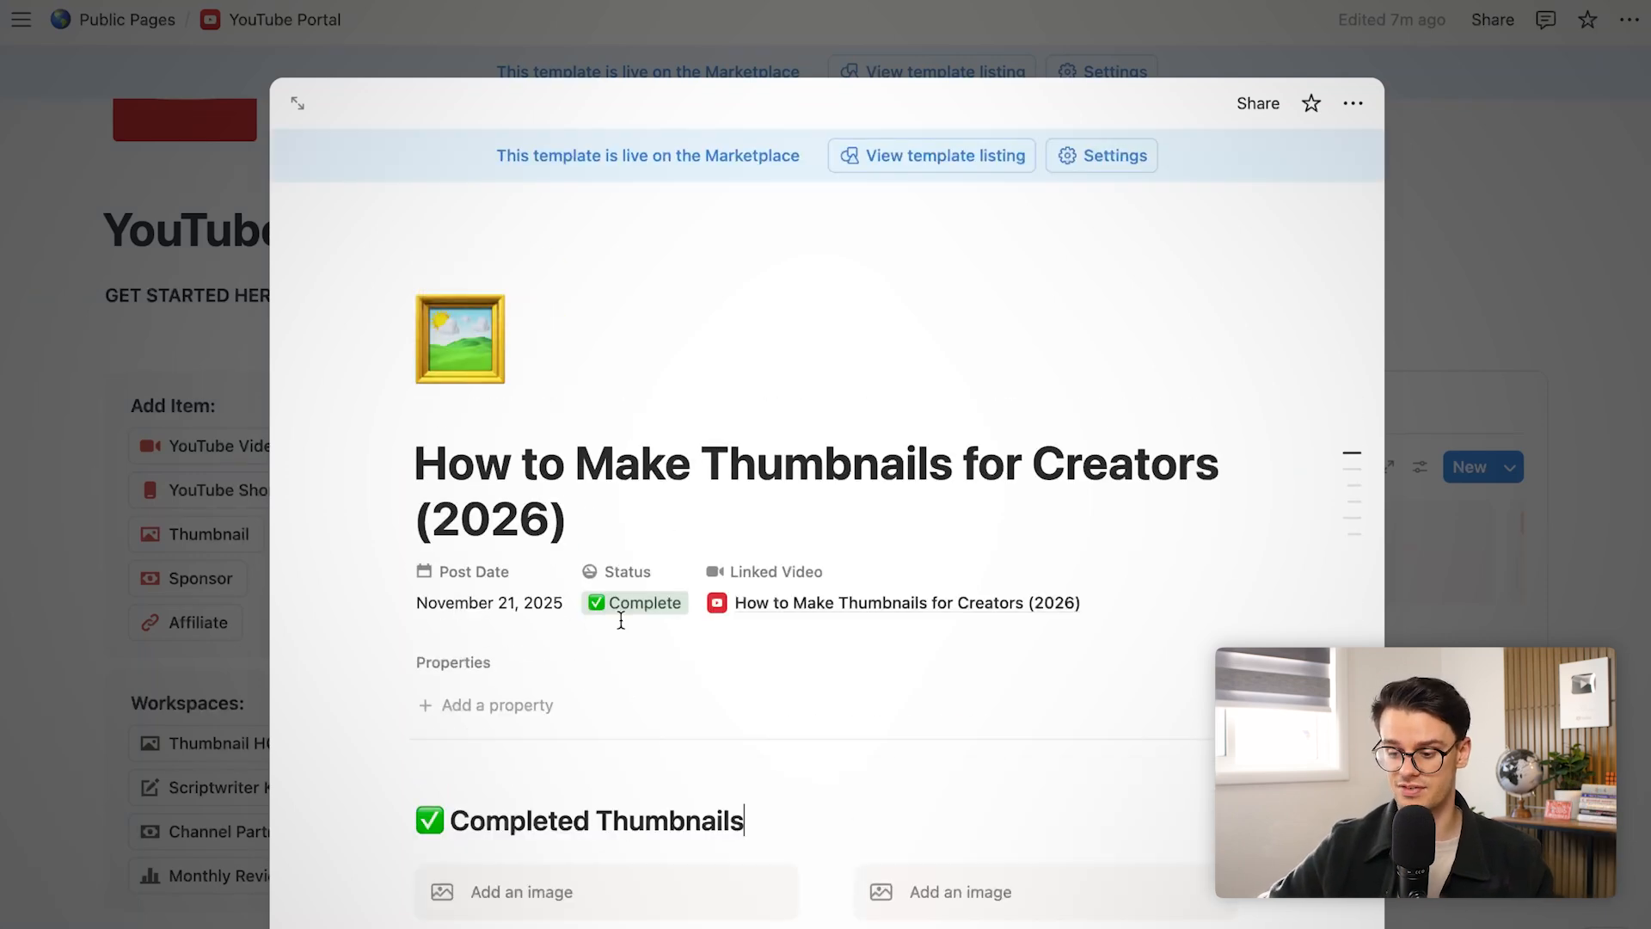
left_click(621, 606)
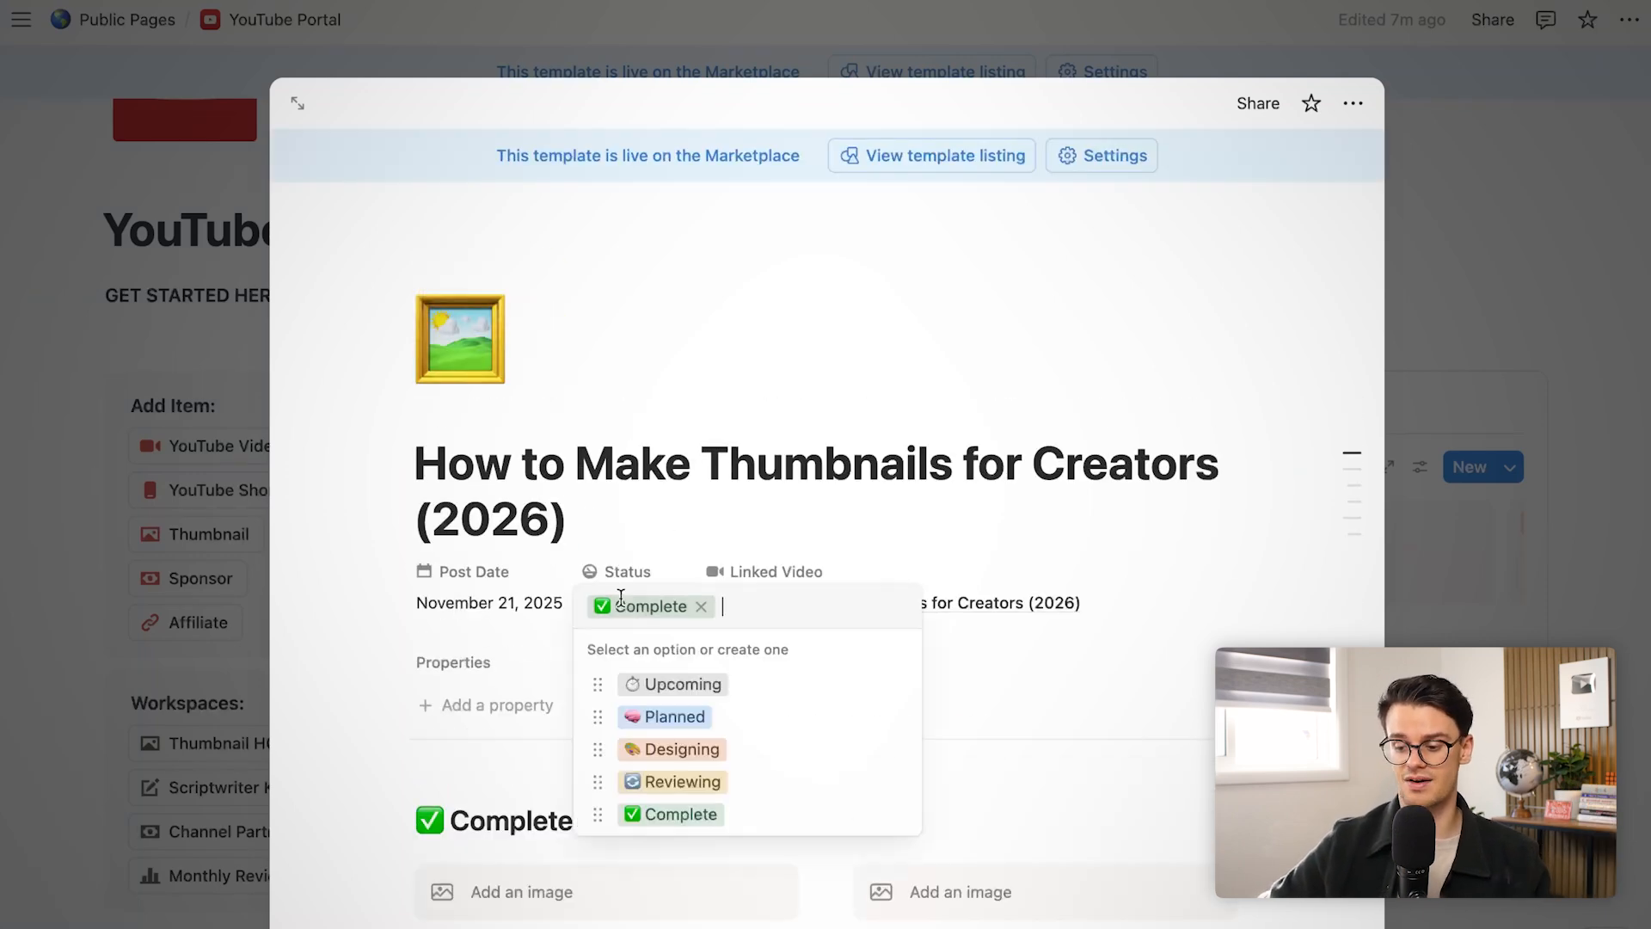
left_click(707, 716)
left_click(205, 492)
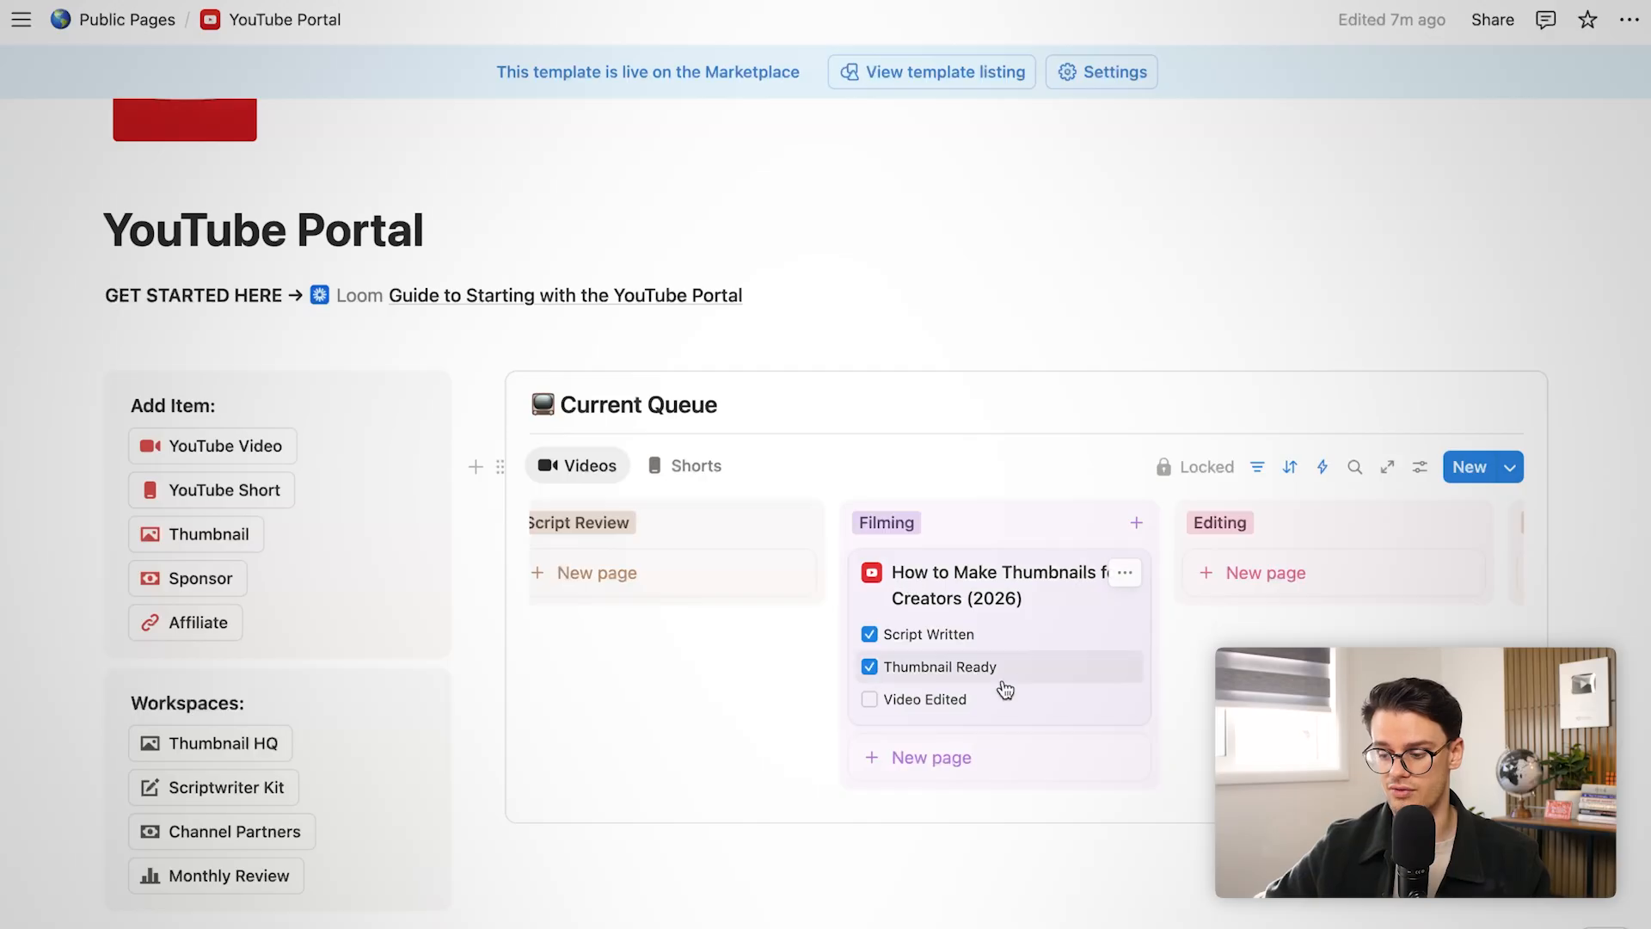
left_click(899, 681)
scroll(900, 688, "left", 1)
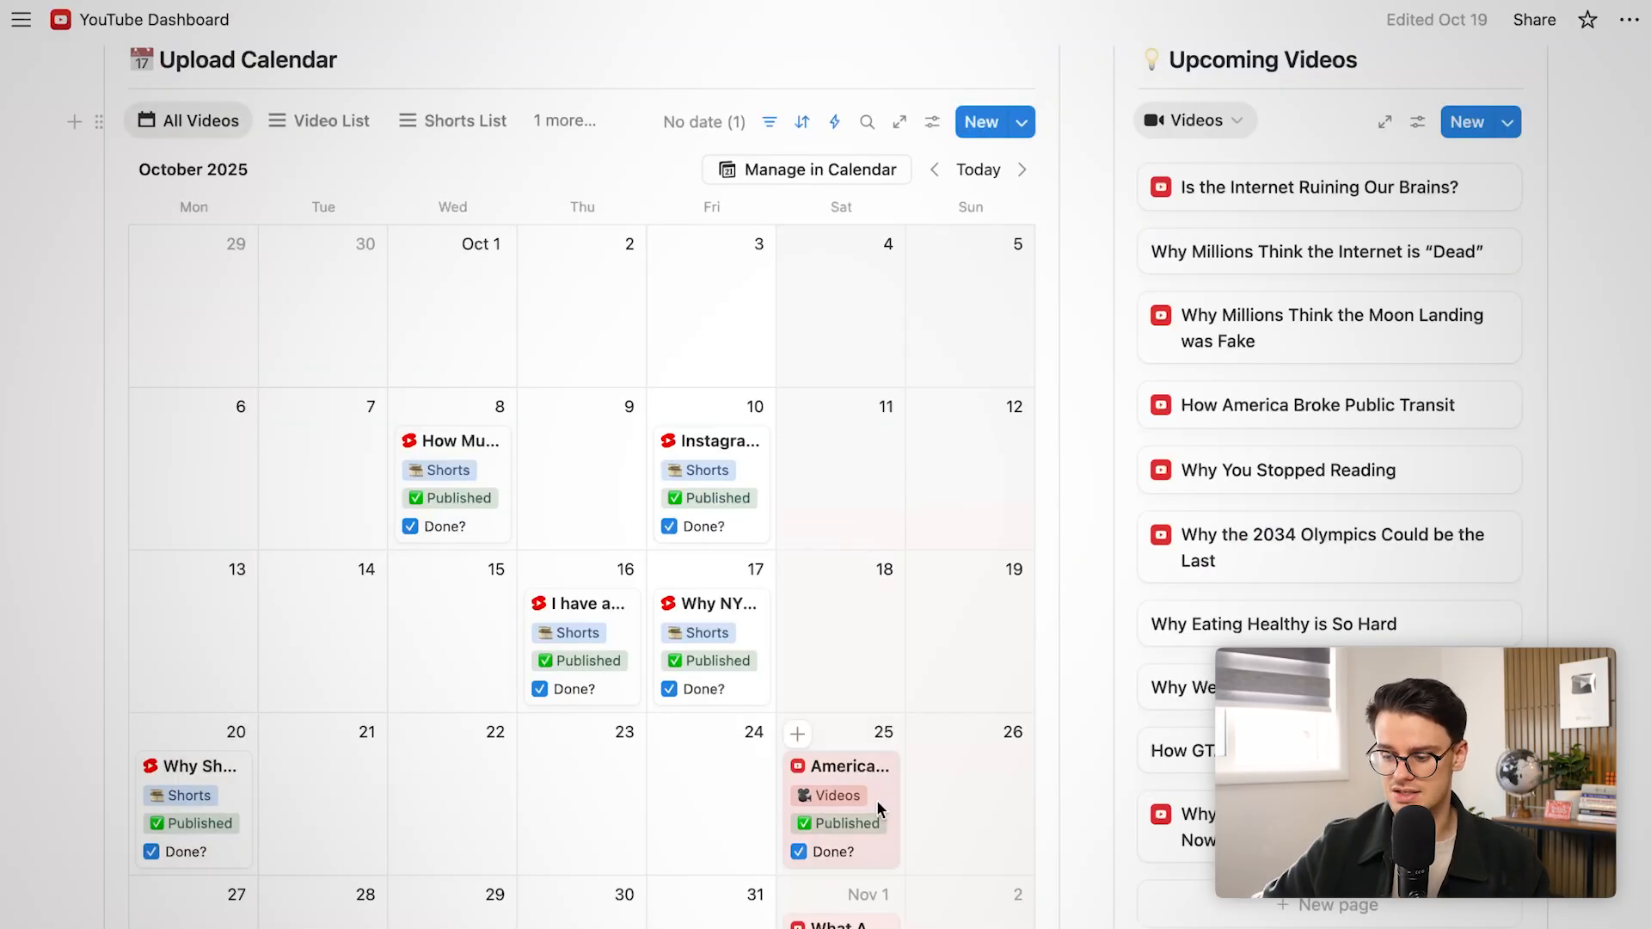
Open America's Obesity Crisis, Explained and scroll through its script
left_click(877, 801)
scroll(585, 924, "down", 20)
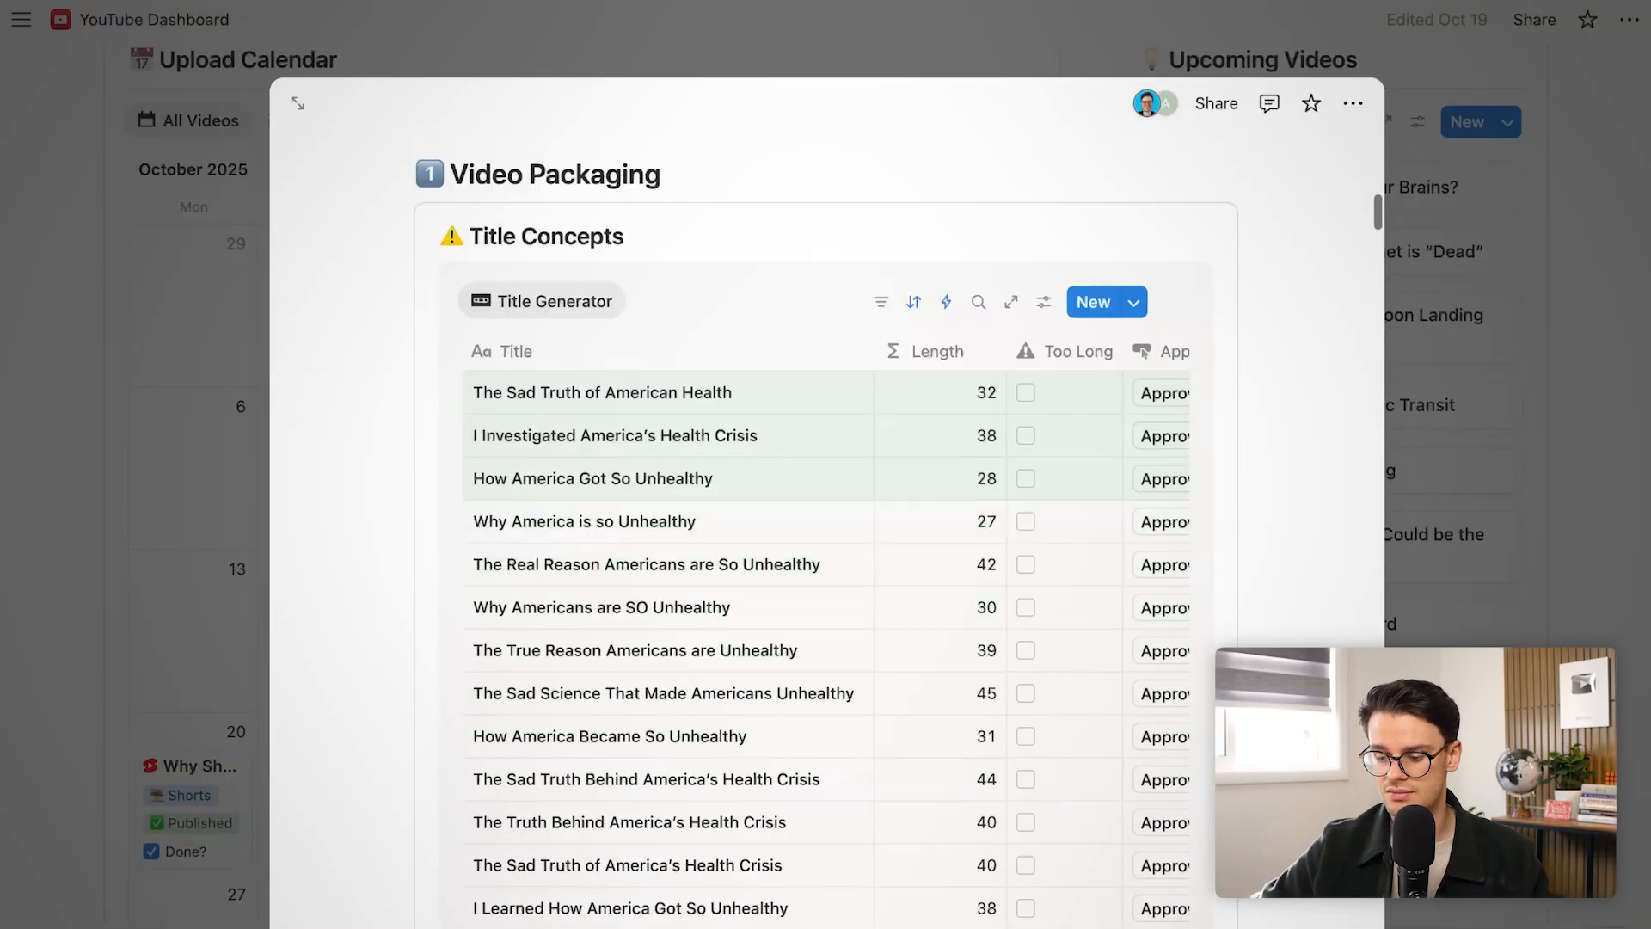
scroll(585, 924, "down", 20)
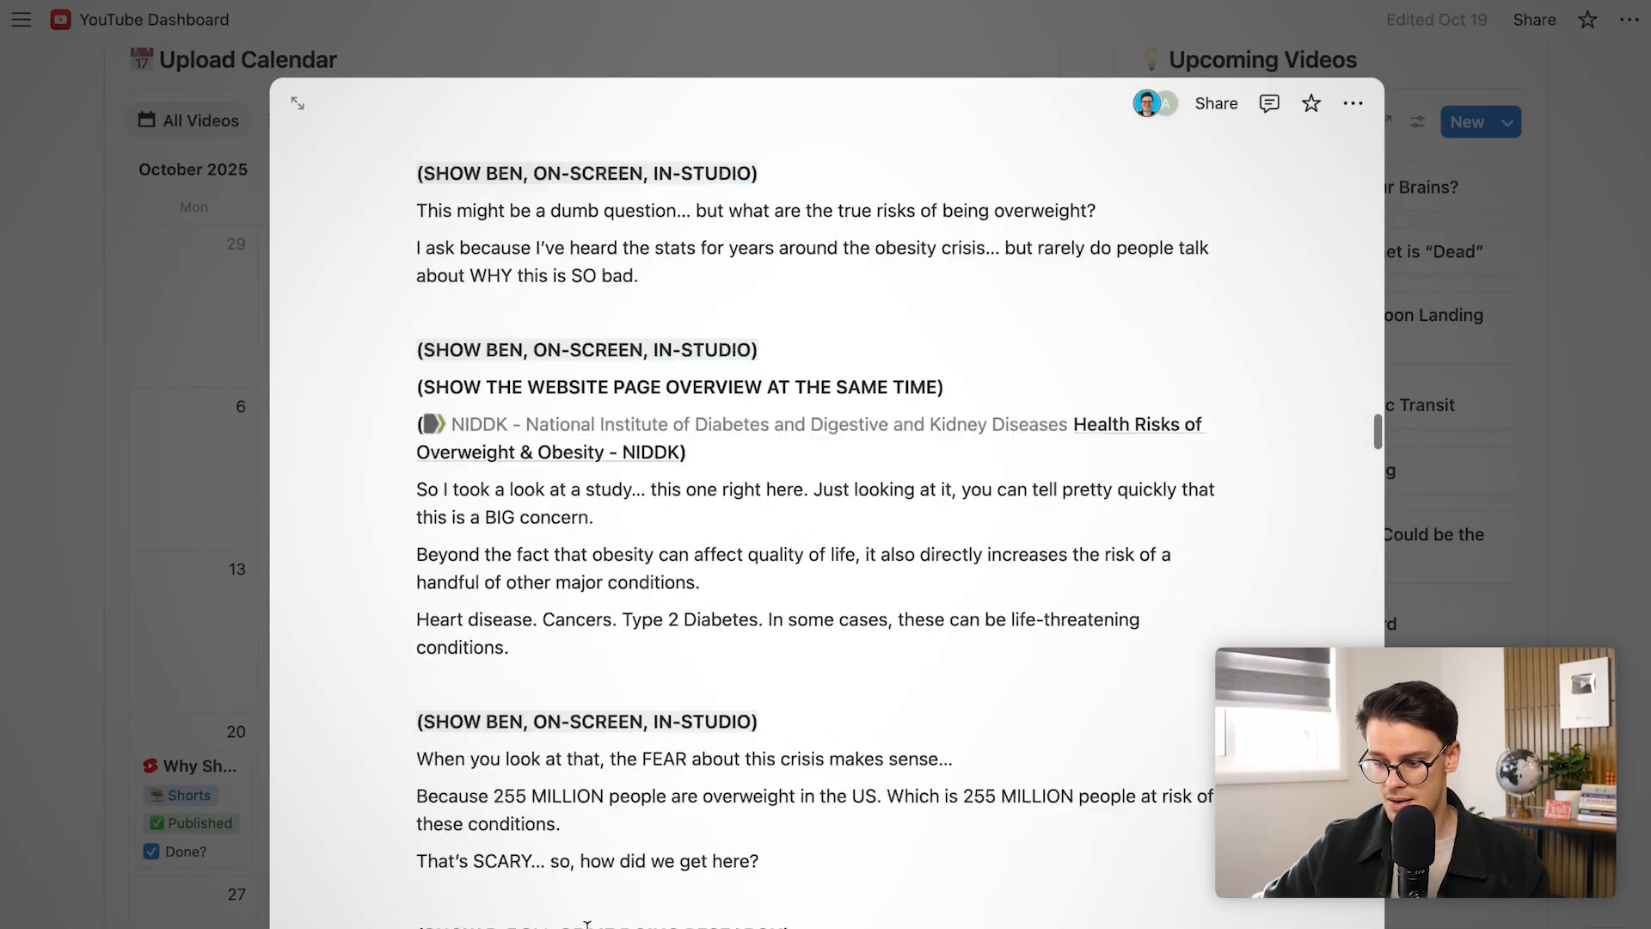
scroll(586, 925, "down", 20)
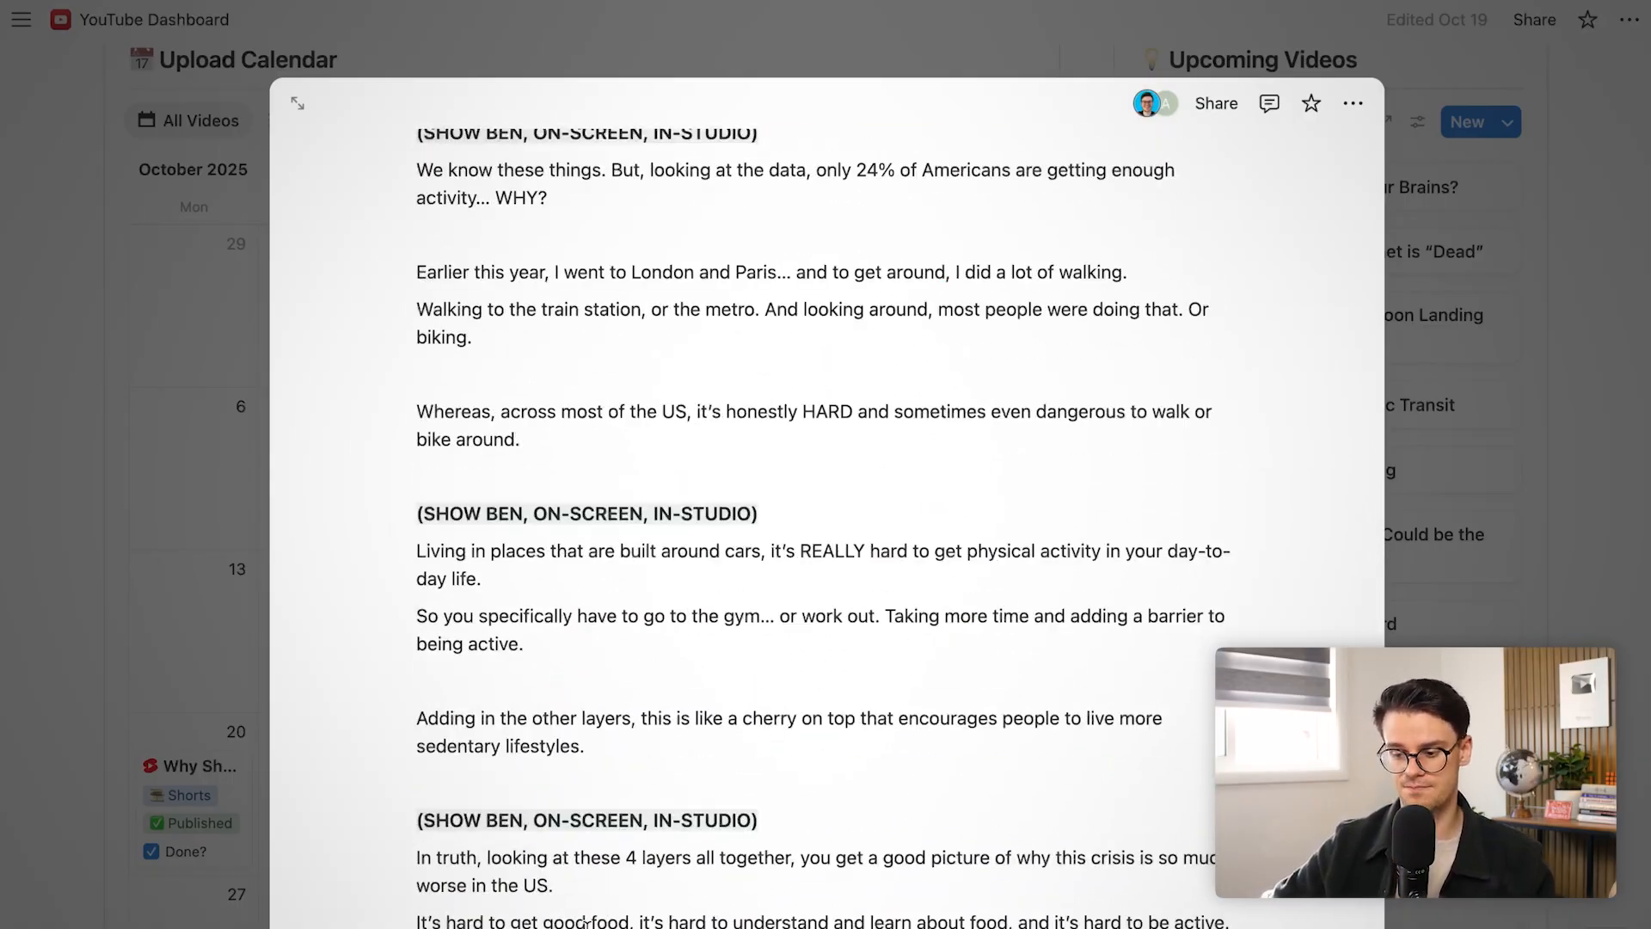
scroll(586, 924, "up", 20)
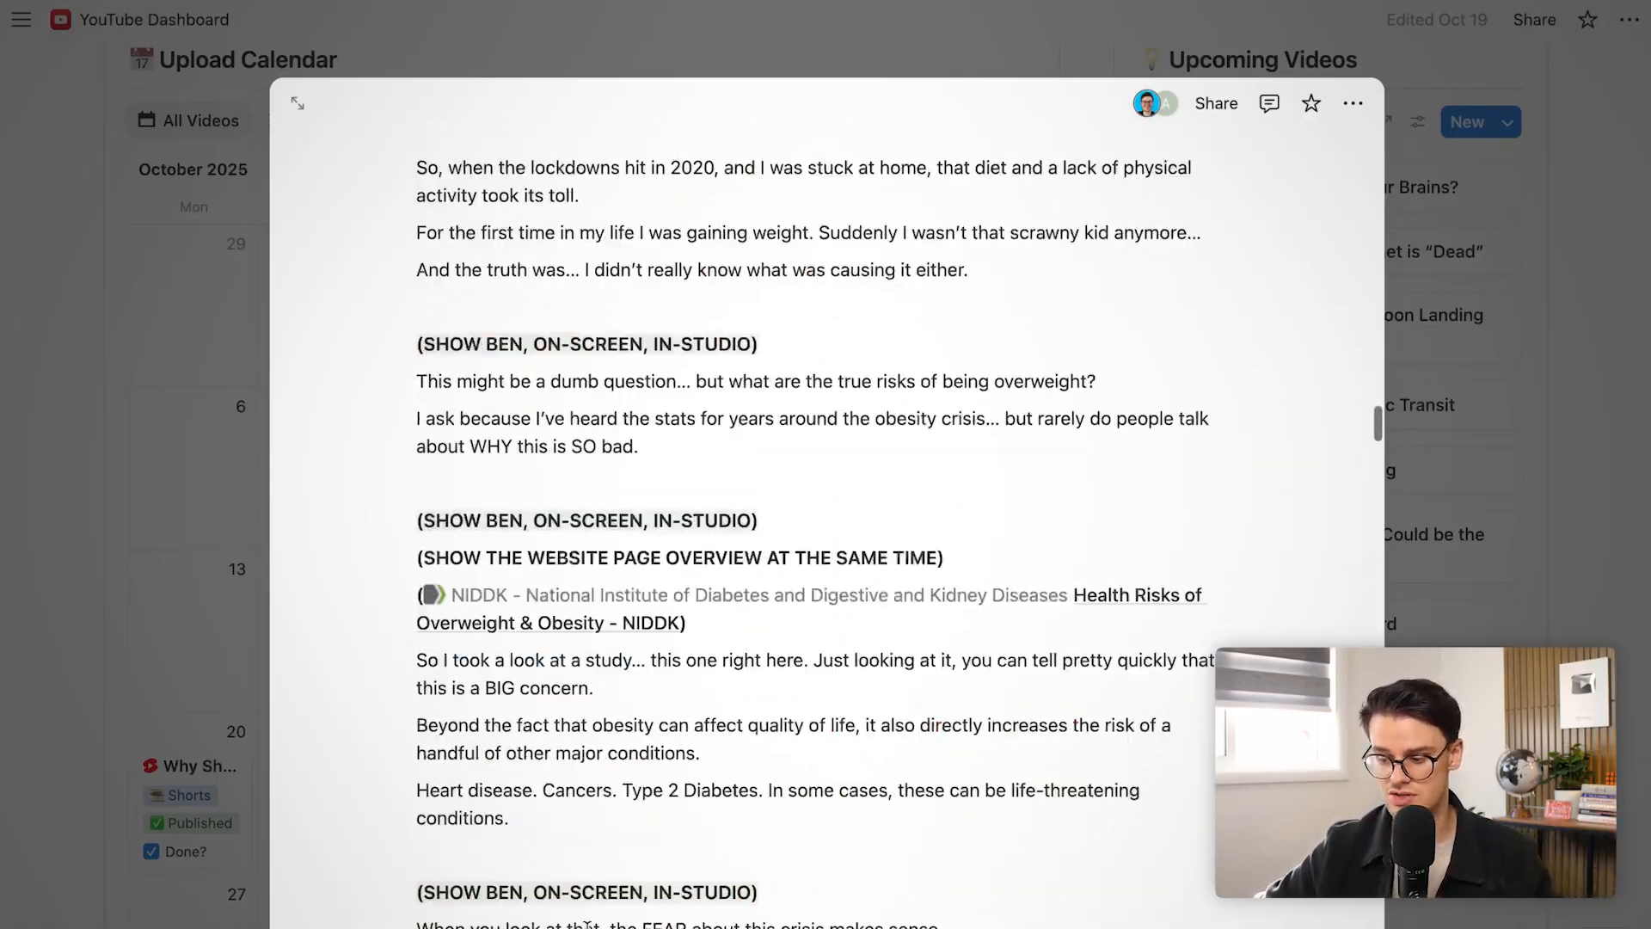
scroll(587, 924, "up", 20)
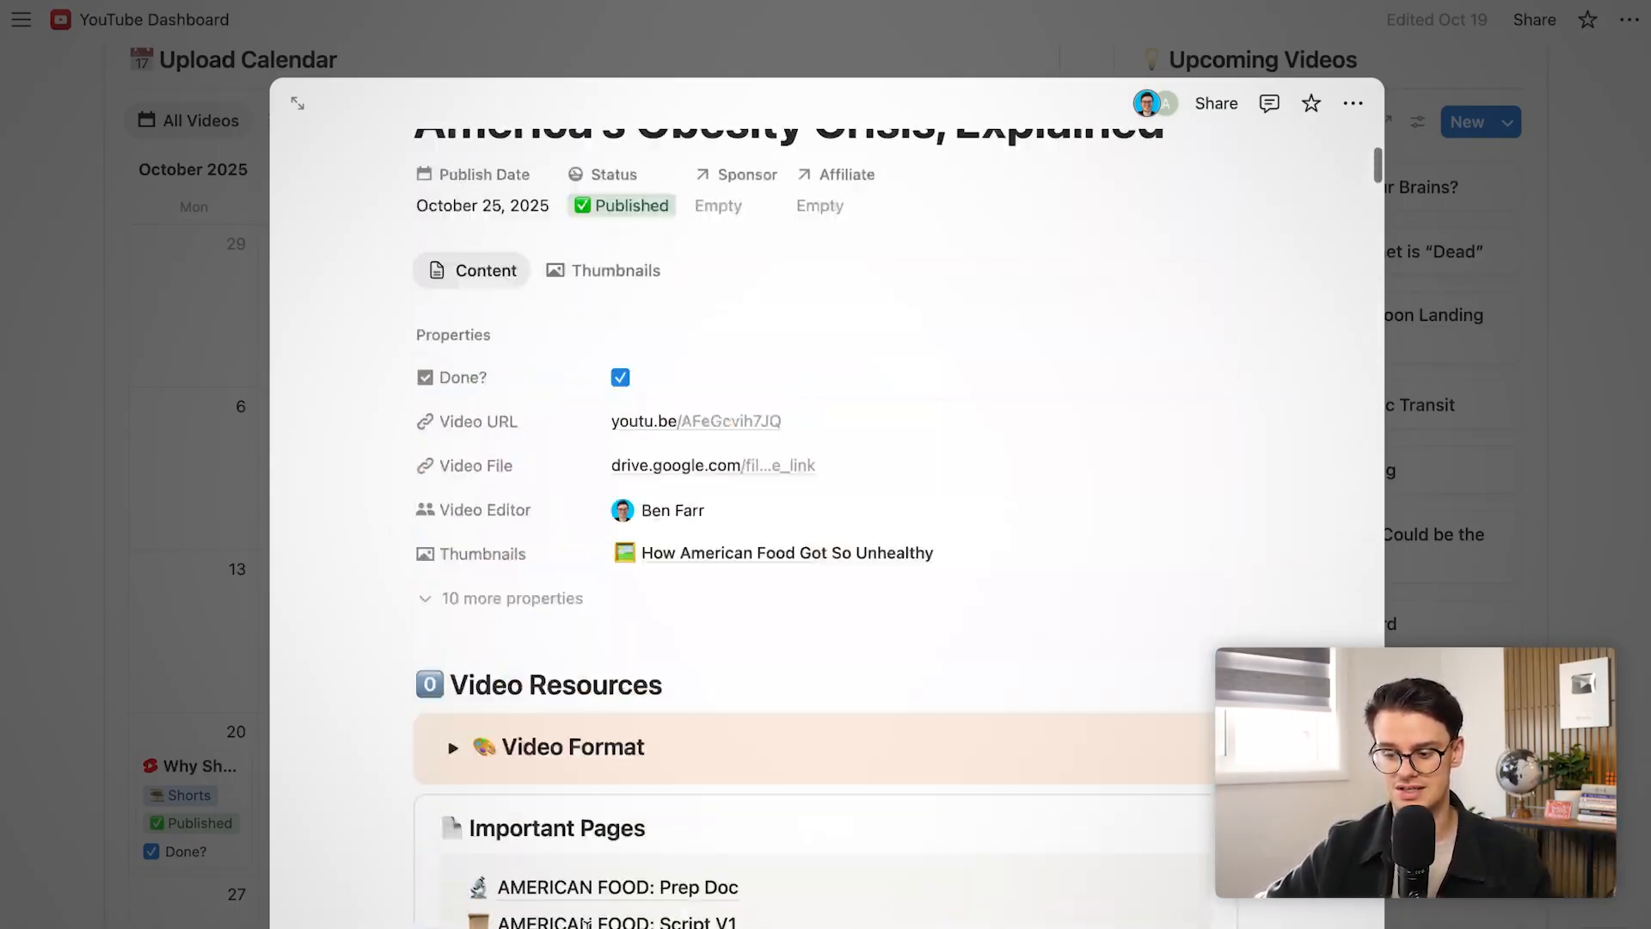
scroll(586, 685, "down", 5)
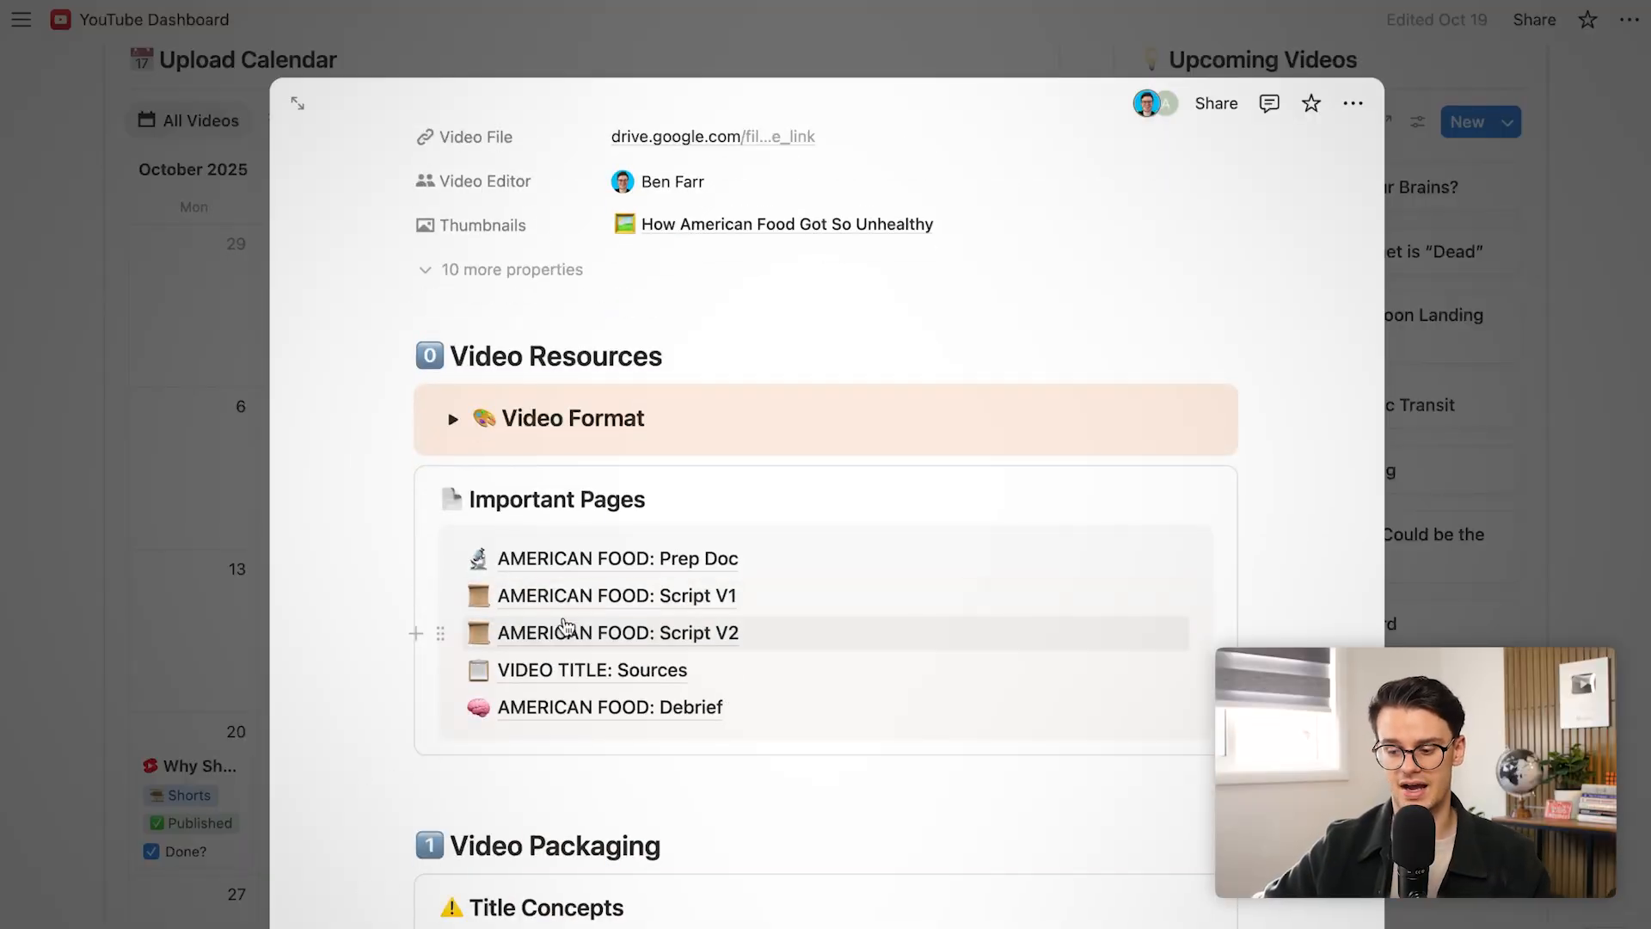
Browse the AMERICAN FOOD: Prep Doc, then return to the video's page
left_click(599, 575)
scroll(597, 572, "down", 20)
scroll(598, 572, "down", 20)
scroll(598, 572, "down", 20)
scroll(598, 572, "down", 20)
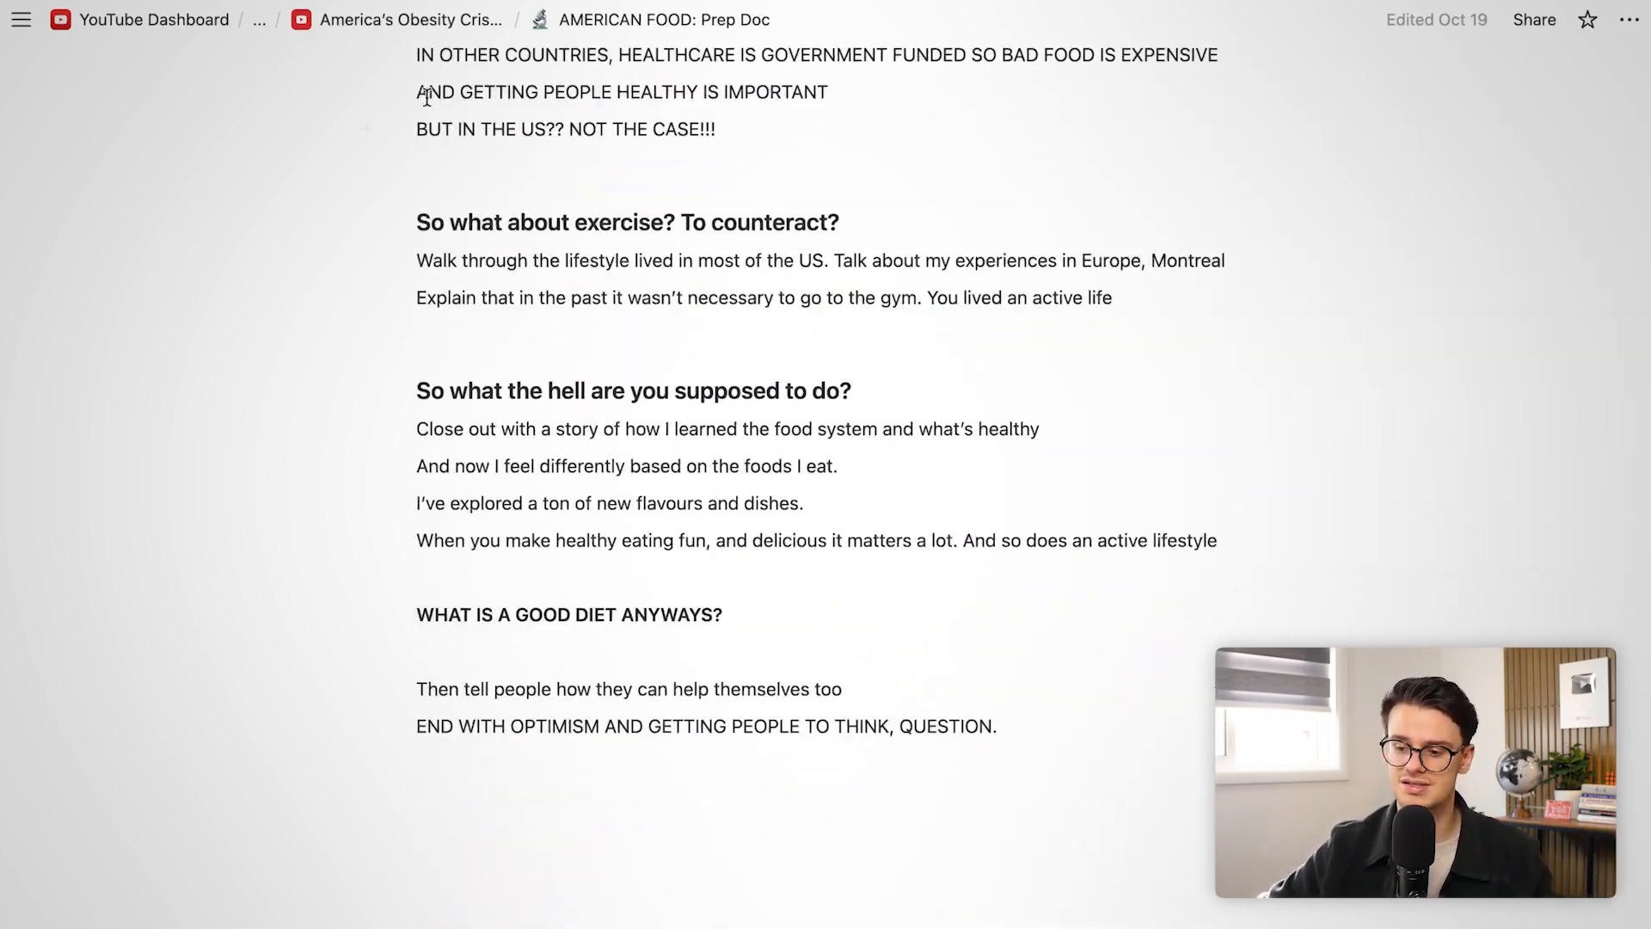
left_click(361, 26)
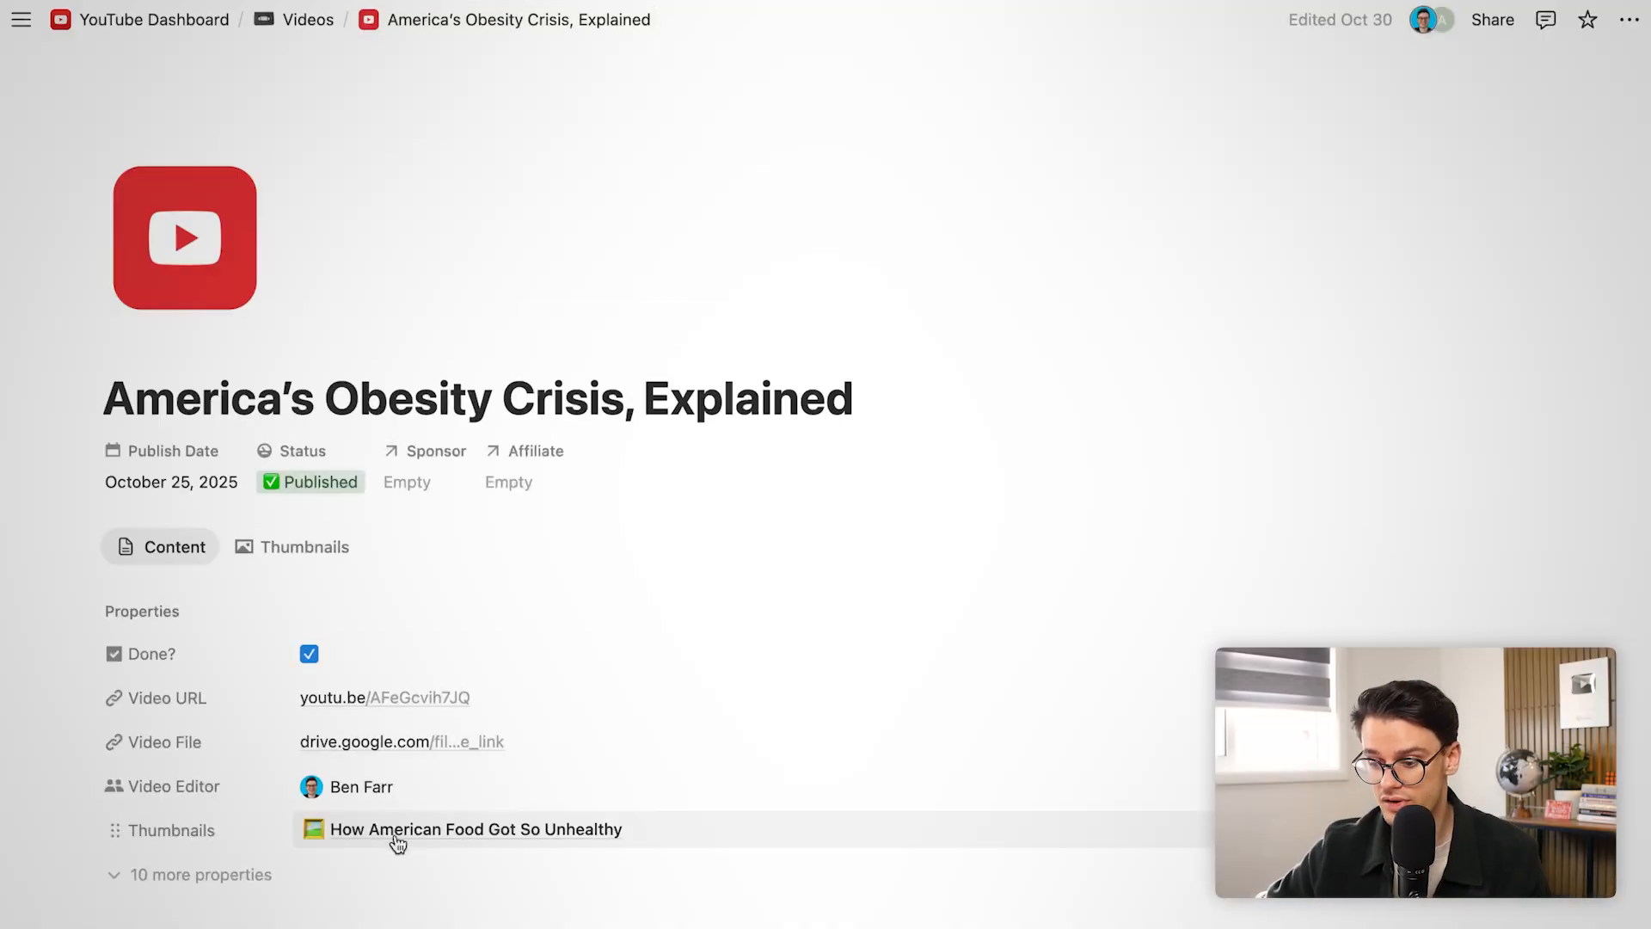
scroll(397, 842, "down", 4)
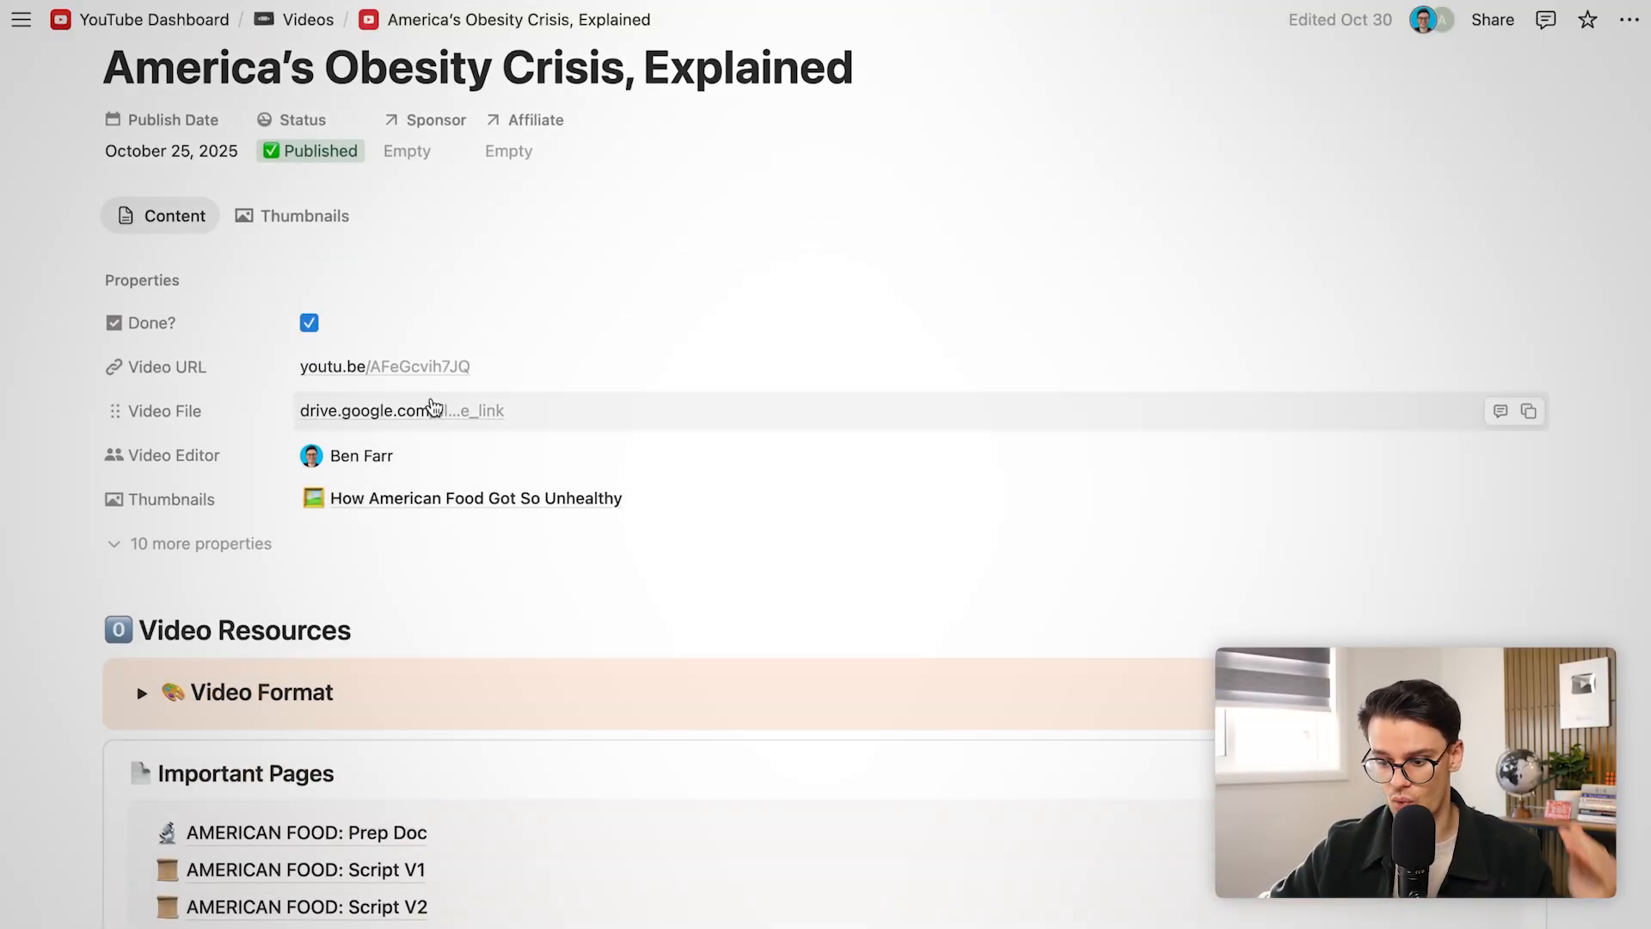
scroll(425, 370, "down", 5)
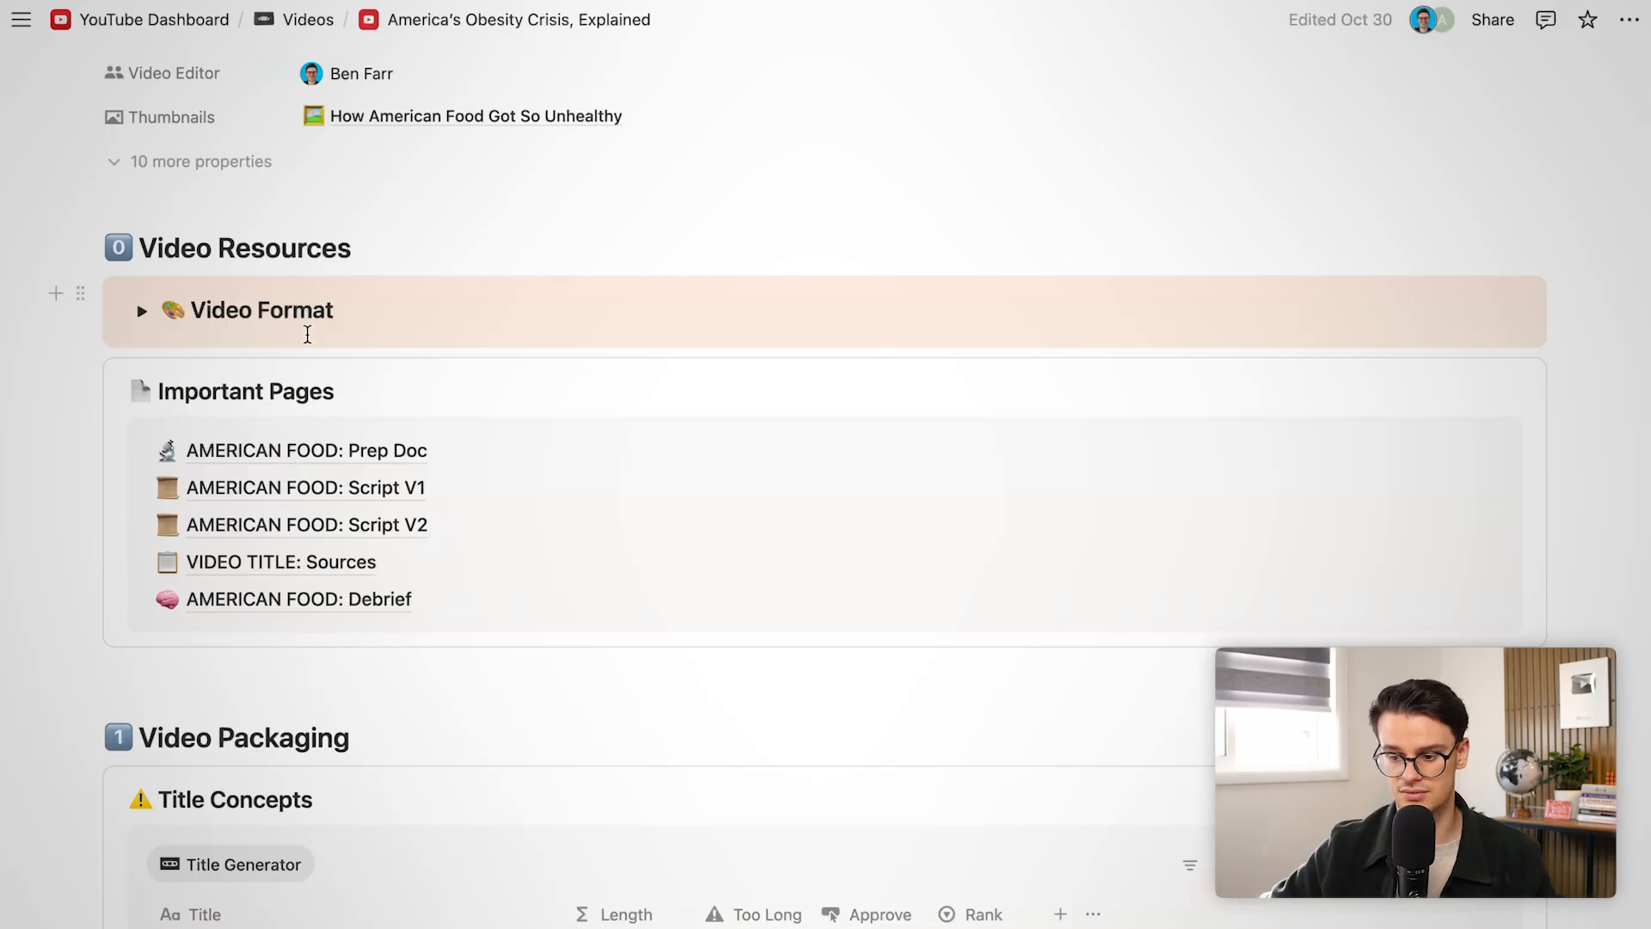
scroll(307, 333, "down", 20)
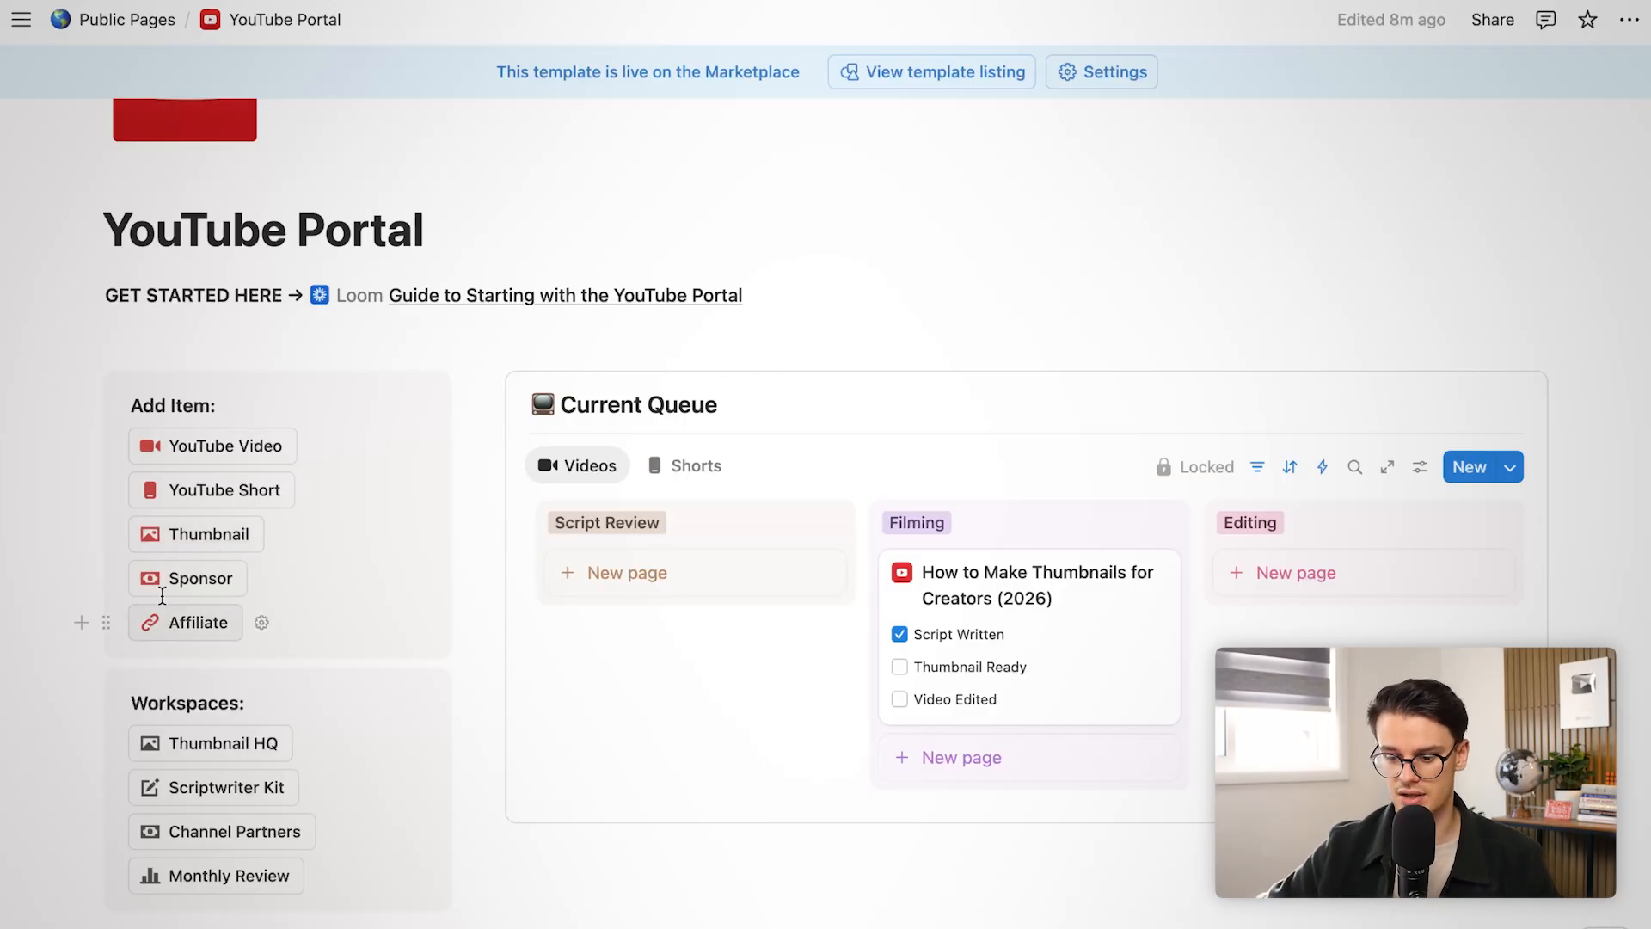
Preview a new YouTube Short entry and a new YouTube Video entry, closing both
left_click(184, 487)
left_click(184, 483)
left_click(184, 446)
left_click(110, 426)
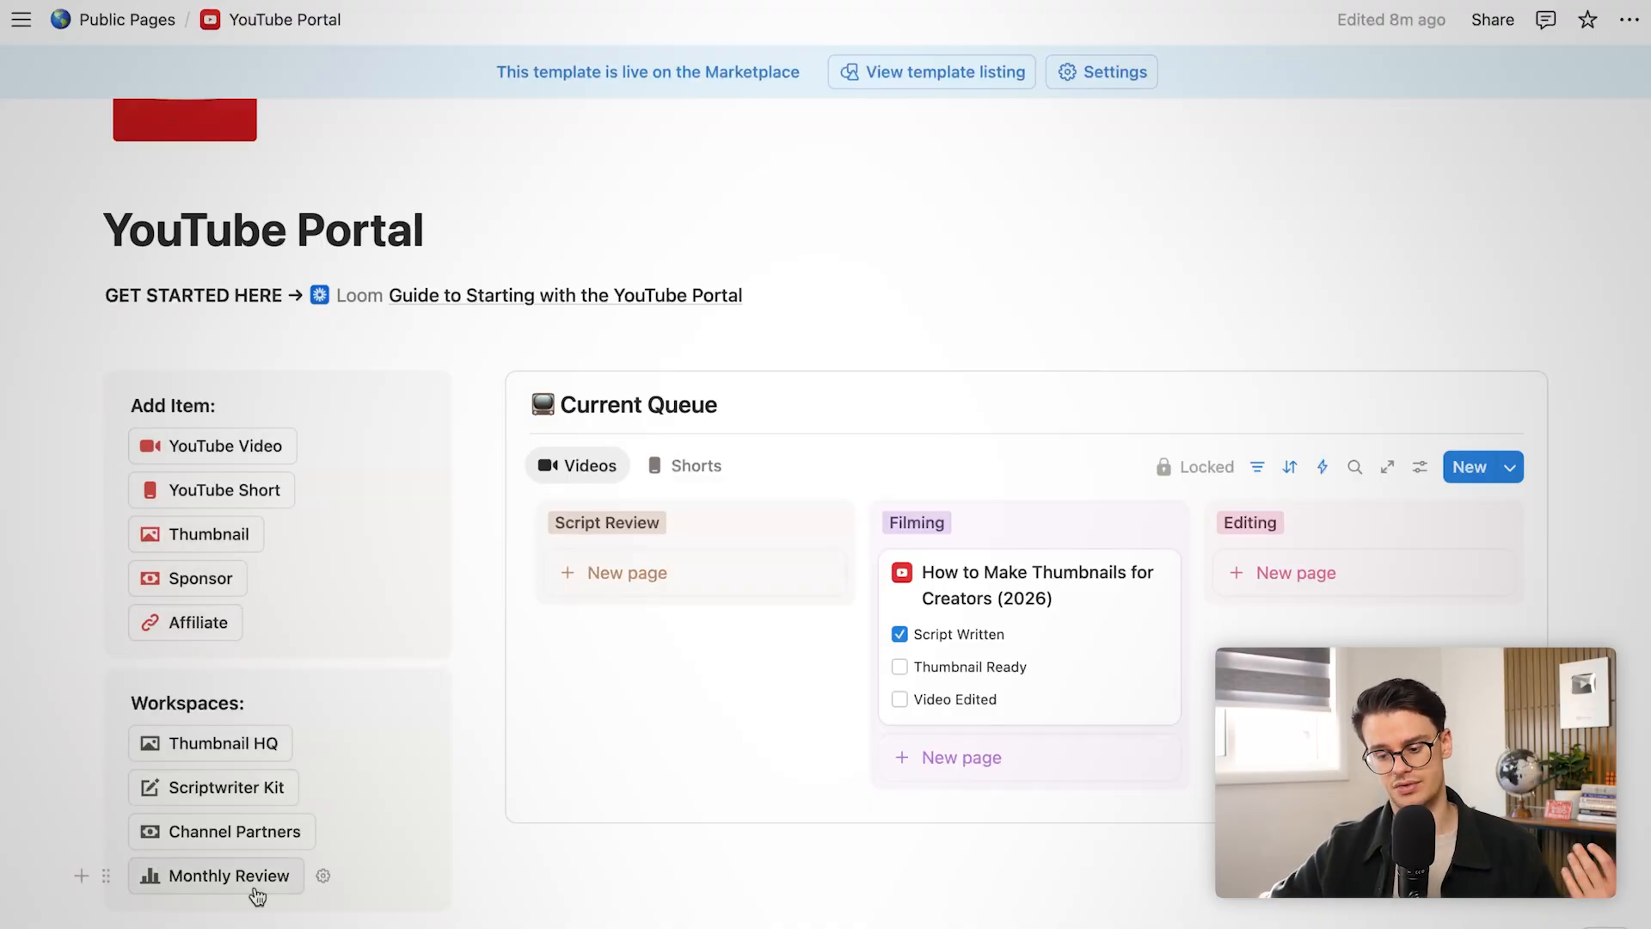
Scroll past the Idea Dashboard to the template's $99 Gumroad sale page with its 25% discount code
scroll(255, 895, "down", 20)
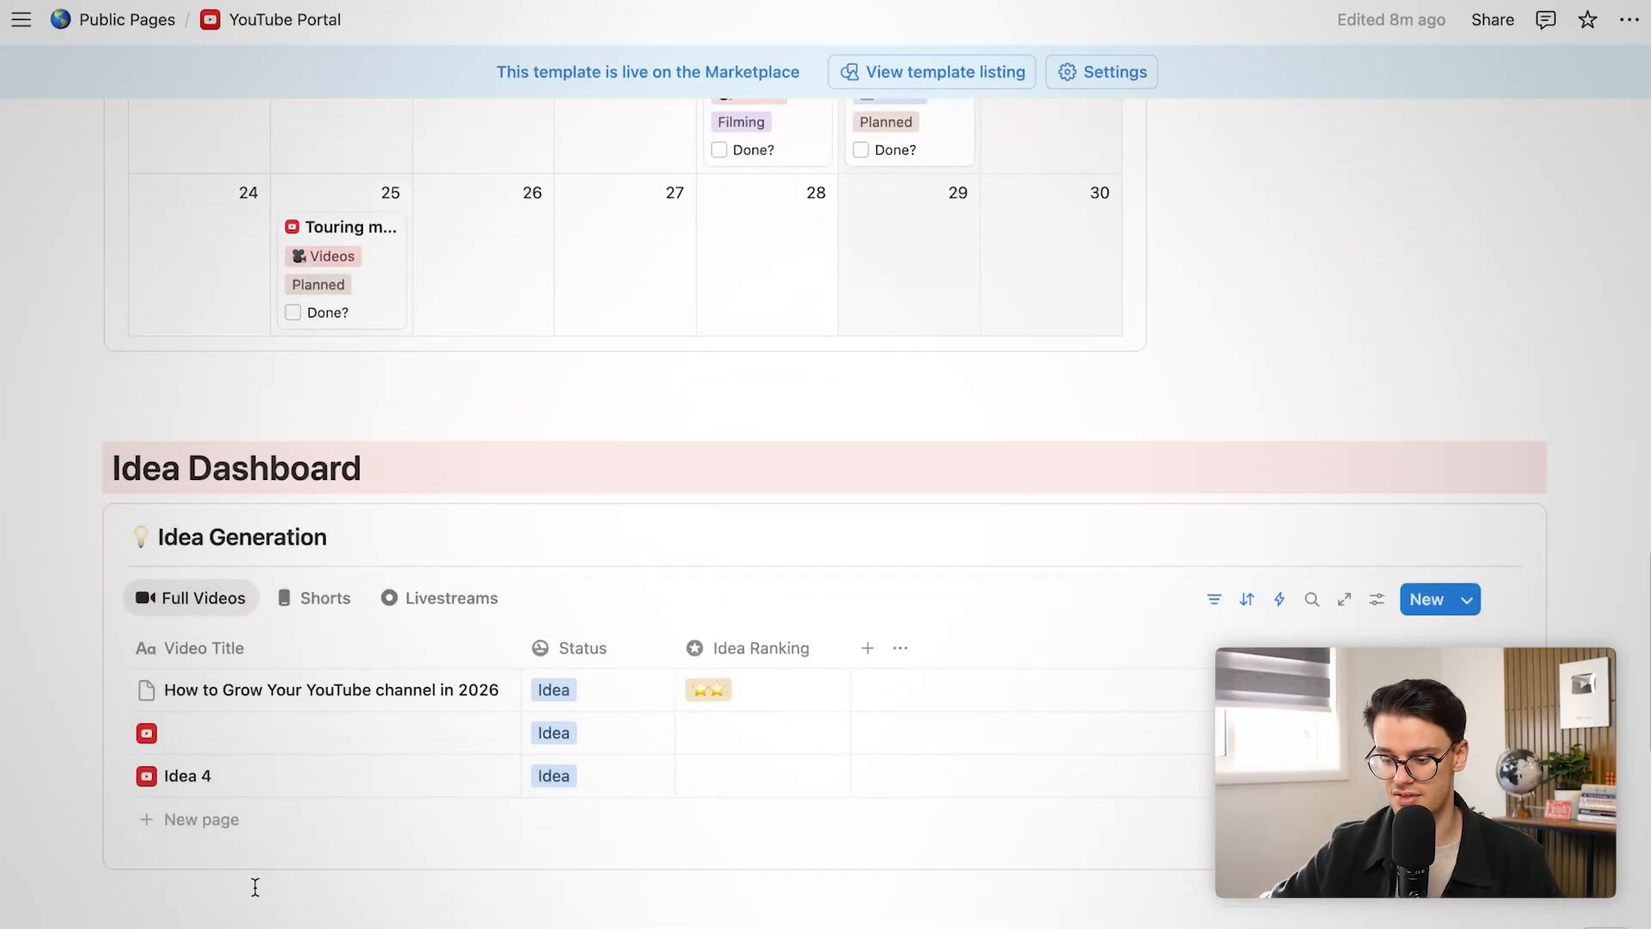
scroll(256, 887, "down", 2)
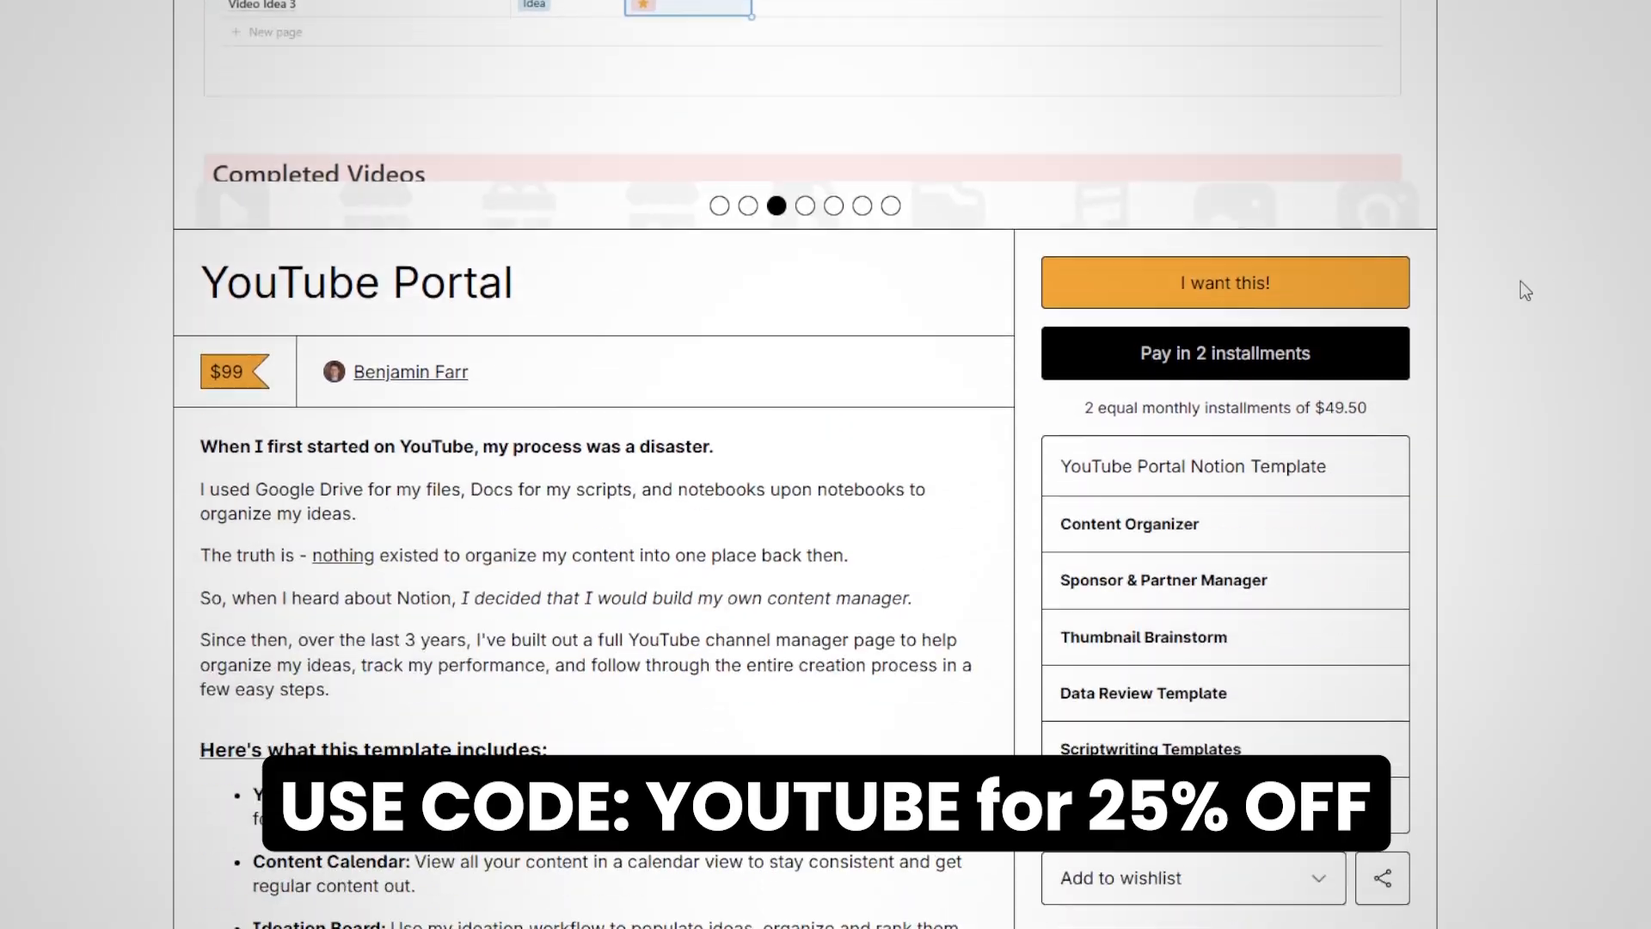
scroll(897, 497, "down", 8)
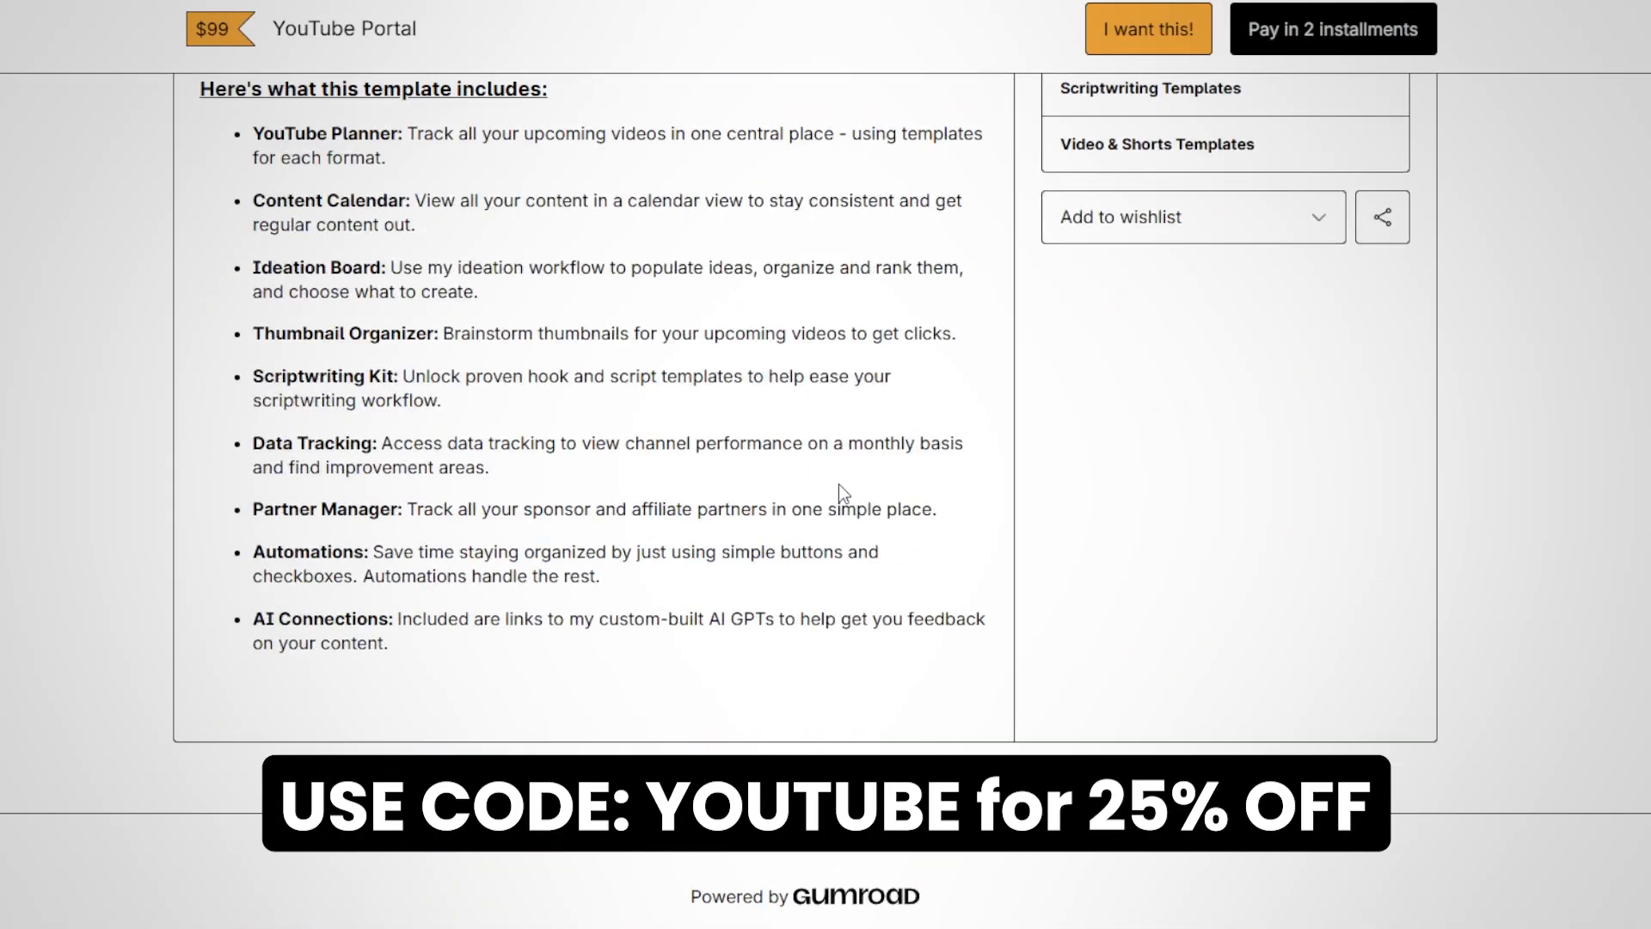
scroll(837, 483, "up", 10)
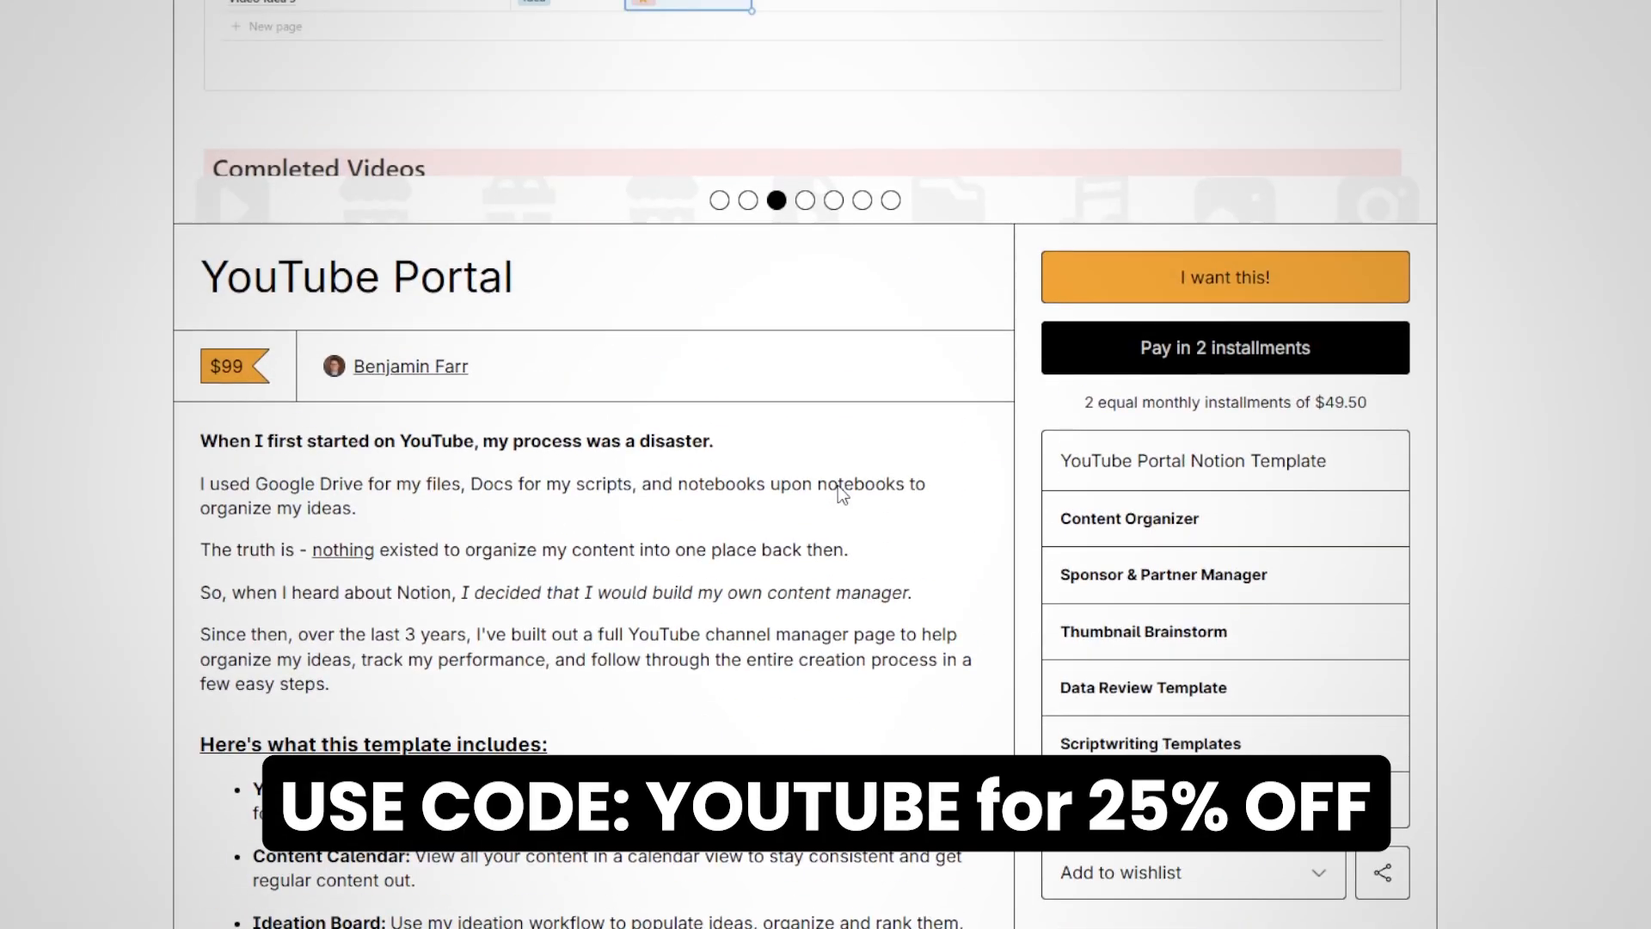